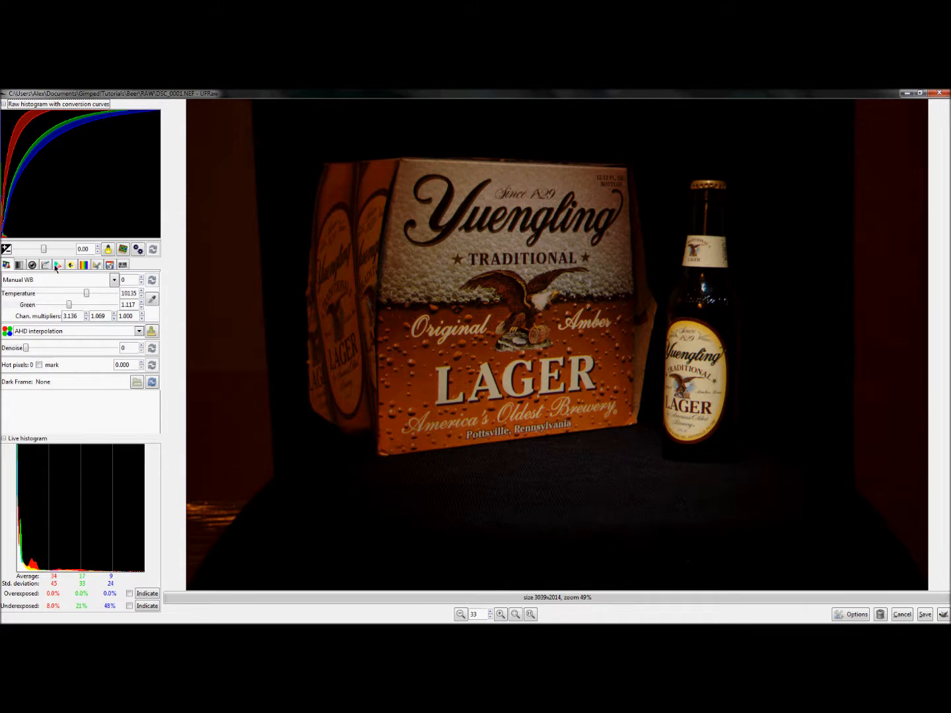
Reset the manual base curve to a straight line, then bend its midpoint strongly upward to brighten the photo.
{"action": "left_click", "coordinate": [152, 409]}
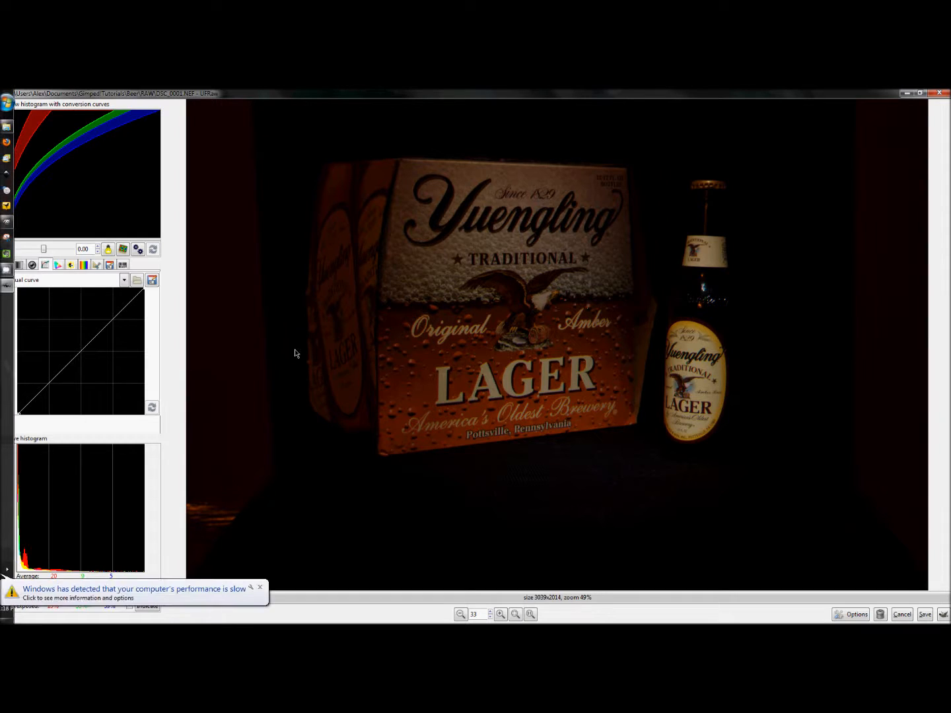
{"action": "left_click", "coordinate": [260, 587]}
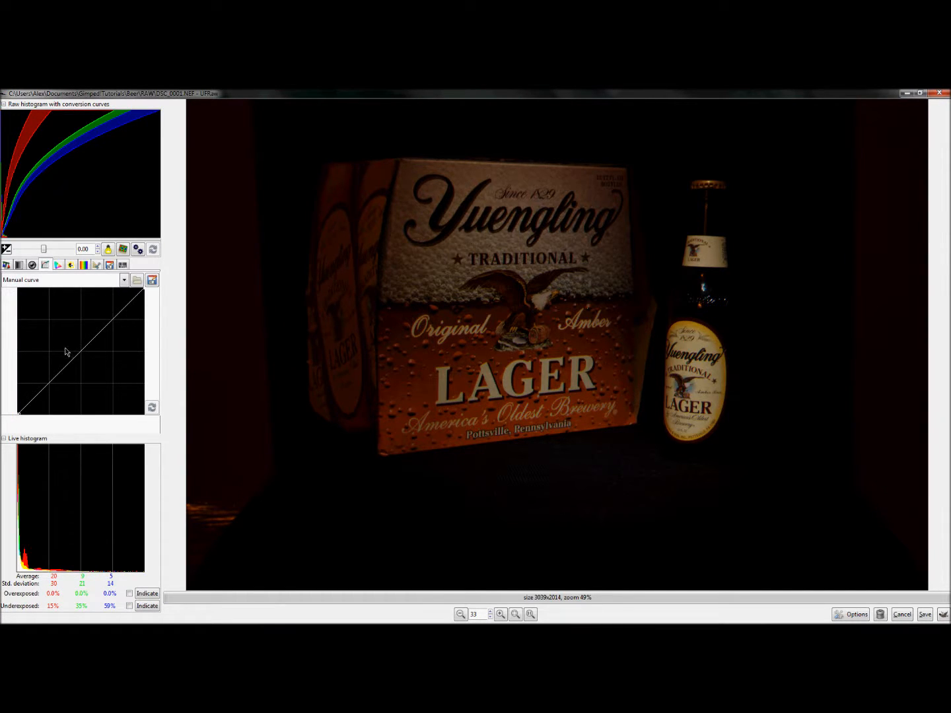
{"action": "left_click_drag", "start_coordinate": [81, 351], "coordinate": [63, 325]}
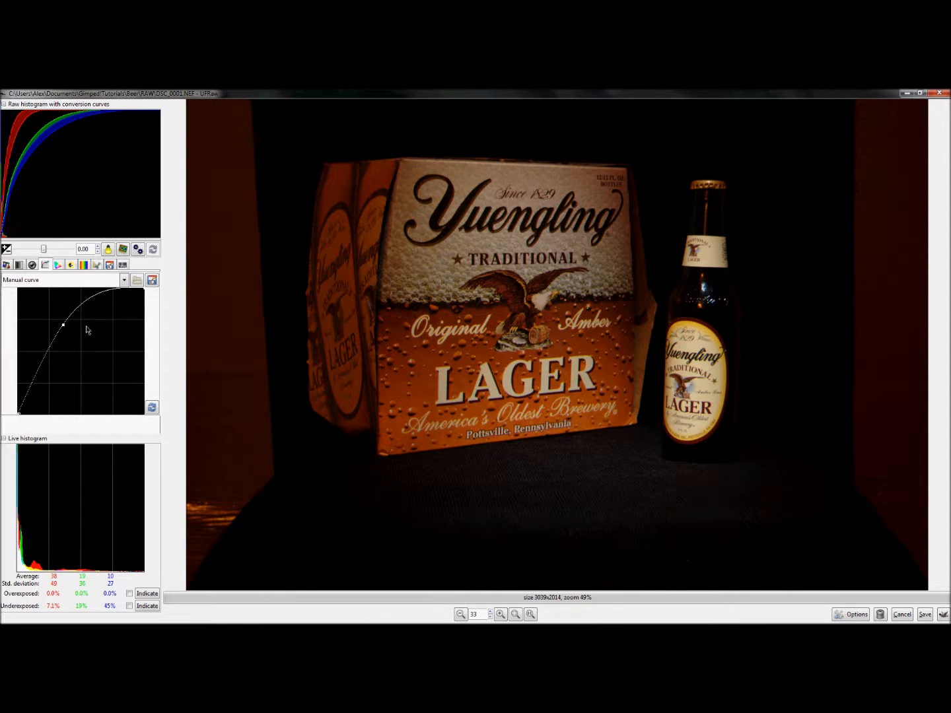
{"action": "left_click_drag", "start_coordinate": [66, 328], "coordinate": [56, 328]}
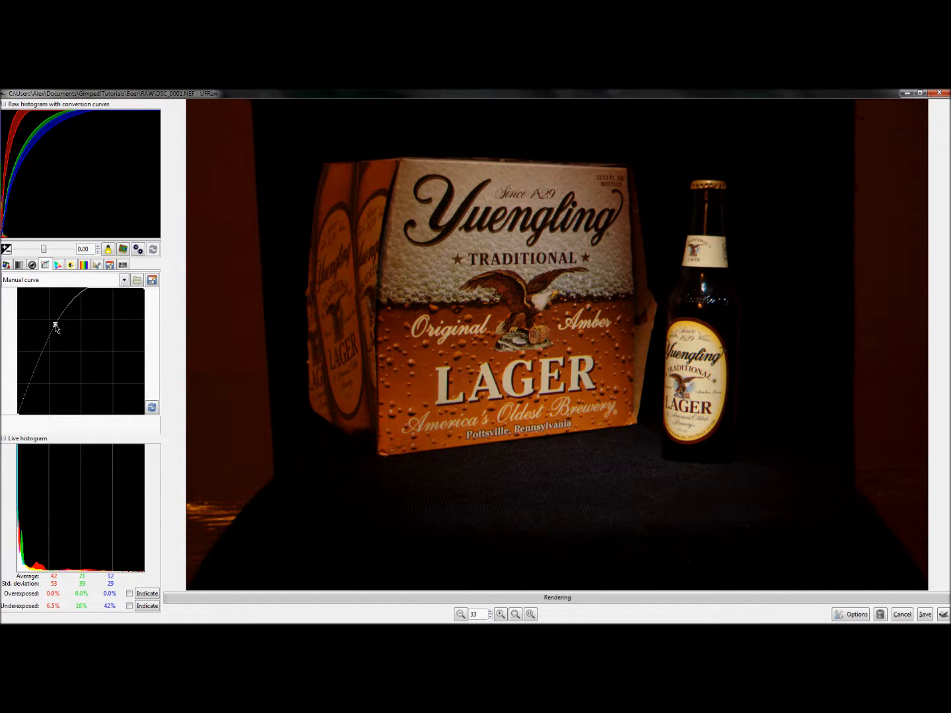
Send the developed photo to GIMP, move its image window up between the docks and fit the whole image in view.
{"action": "left_click", "coordinate": [944, 615]}
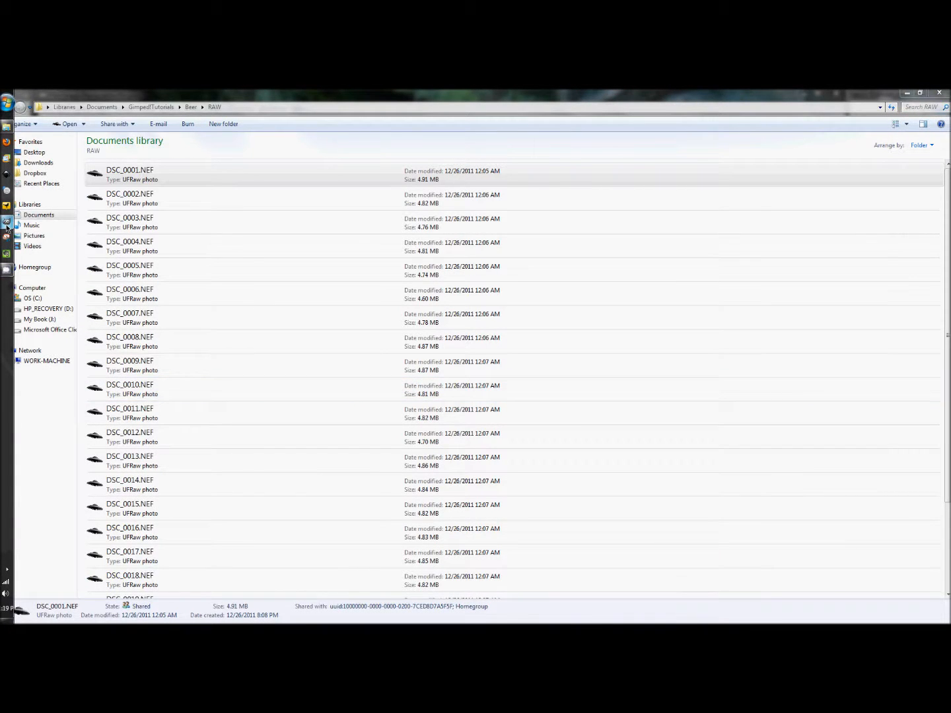
{"action": "mouse_move", "coordinate": [7, 220]}
{"action": "mouse_move", "coordinate": [69, 228]}
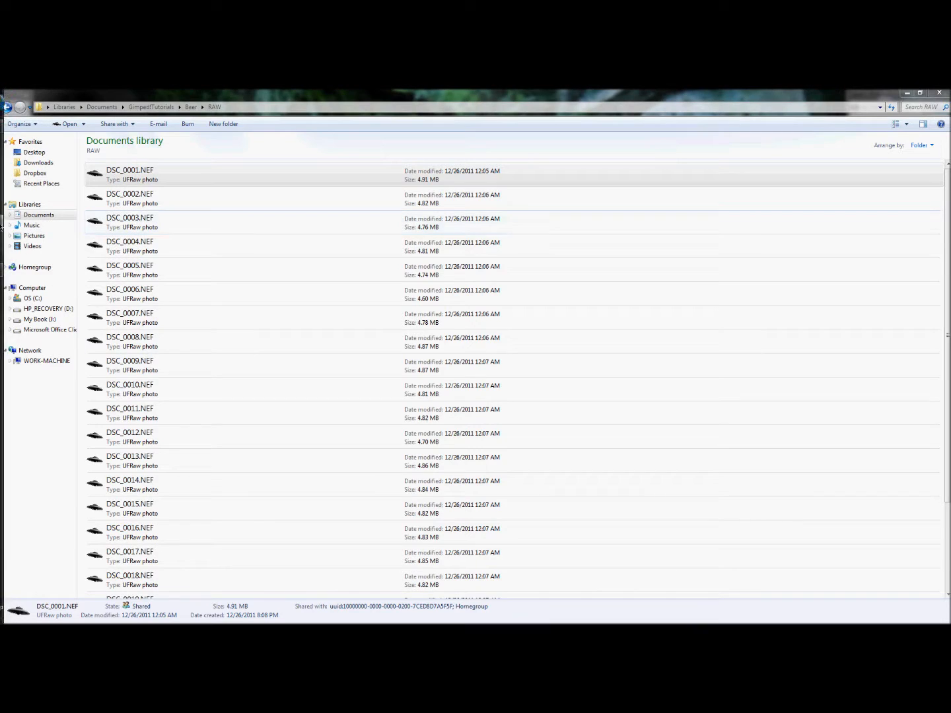
{"action": "left_click", "coordinate": [56, 232]}
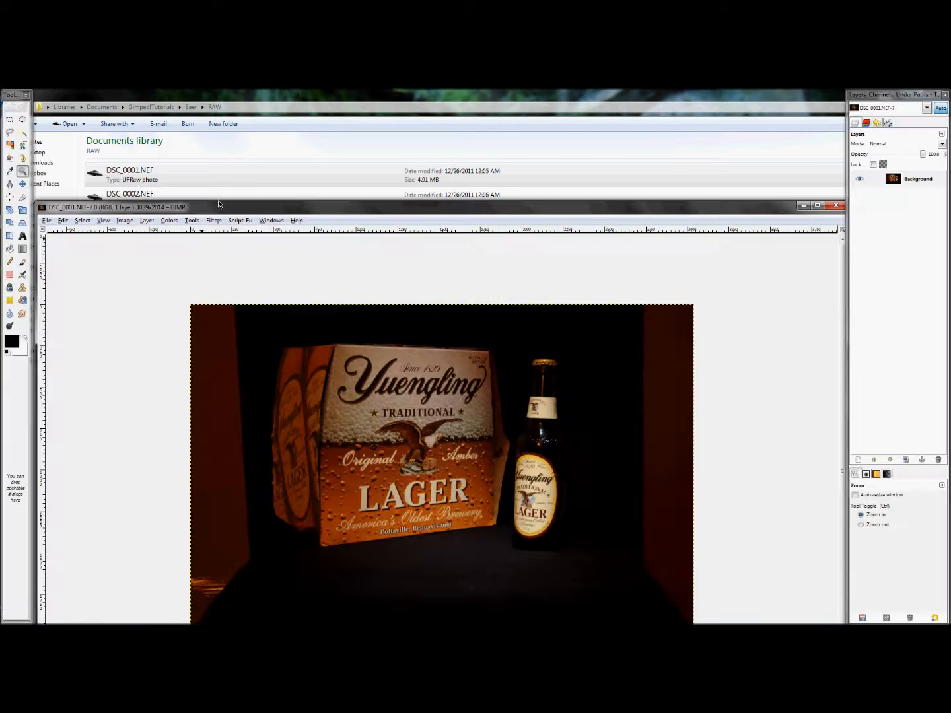
{"action": "left_click_drag", "start_coordinate": [276, 205], "coordinate": [276, 93]}
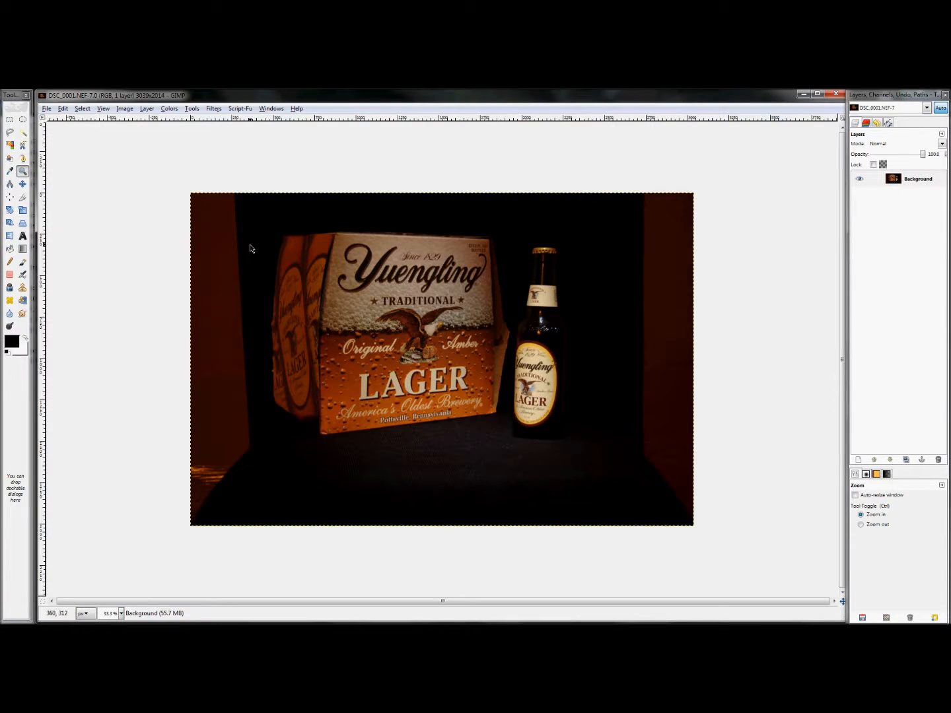
{"action": "key", "text": "shift+ctrl+j"}
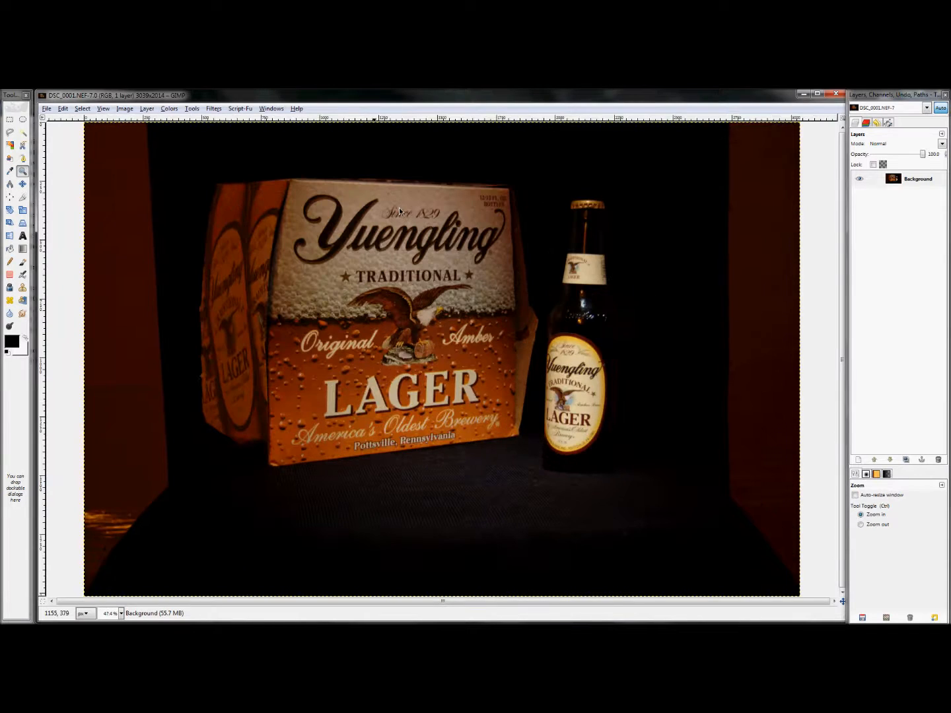
Paint the brown areas along both sides of the Background layer black with the soft round Paintbrush at scale 10.00.
{"action": "left_click", "coordinate": [906, 182]}
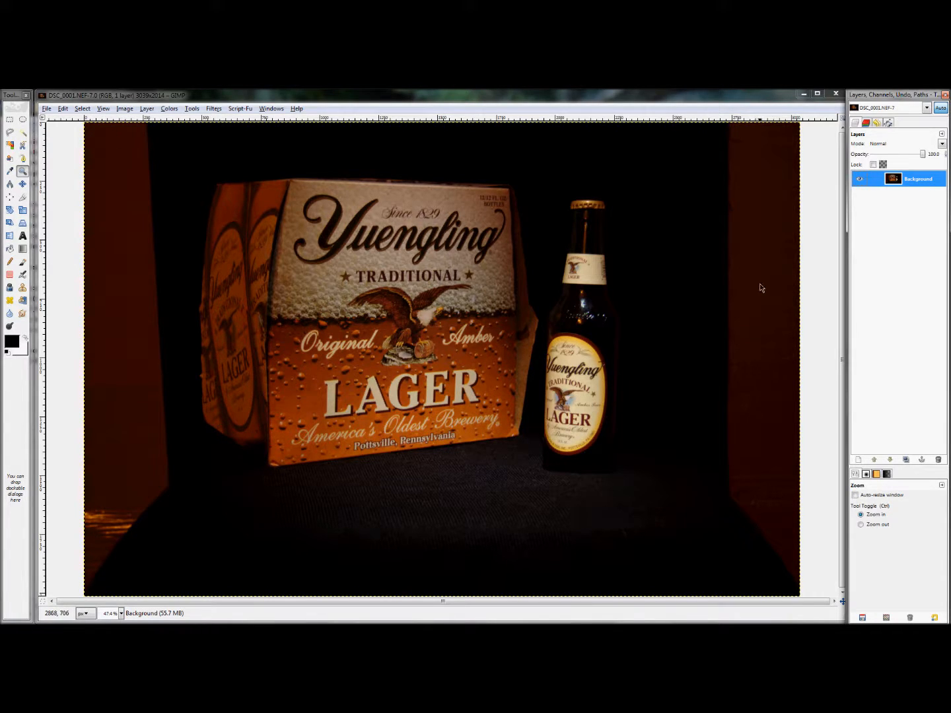
{"action": "left_click", "coordinate": [22, 263]}
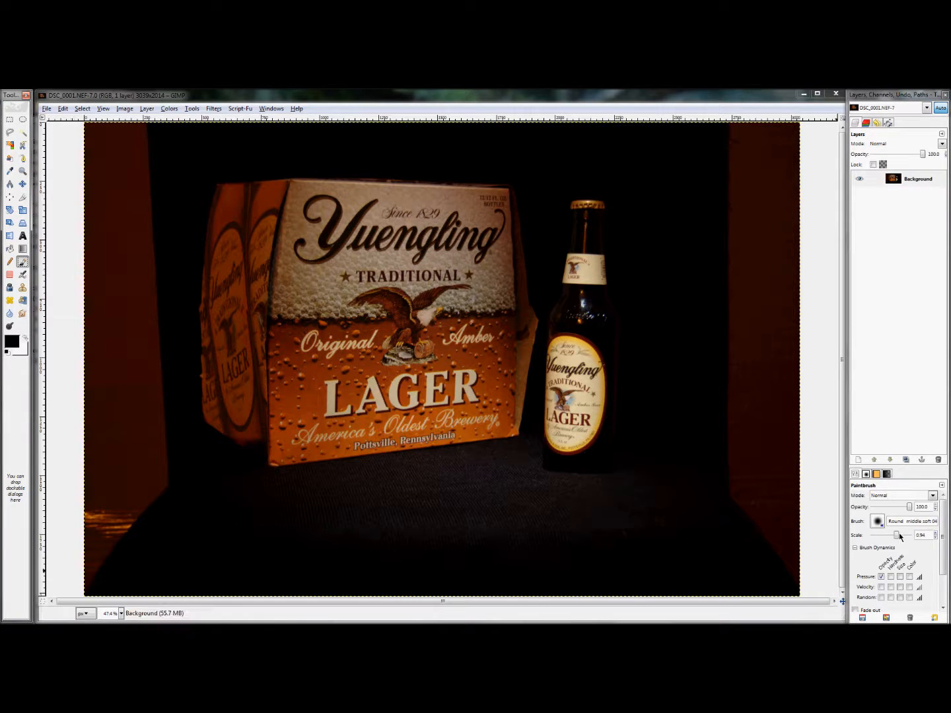
{"action": "left_click_drag", "start_coordinate": [898, 533], "coordinate": [915, 533]}
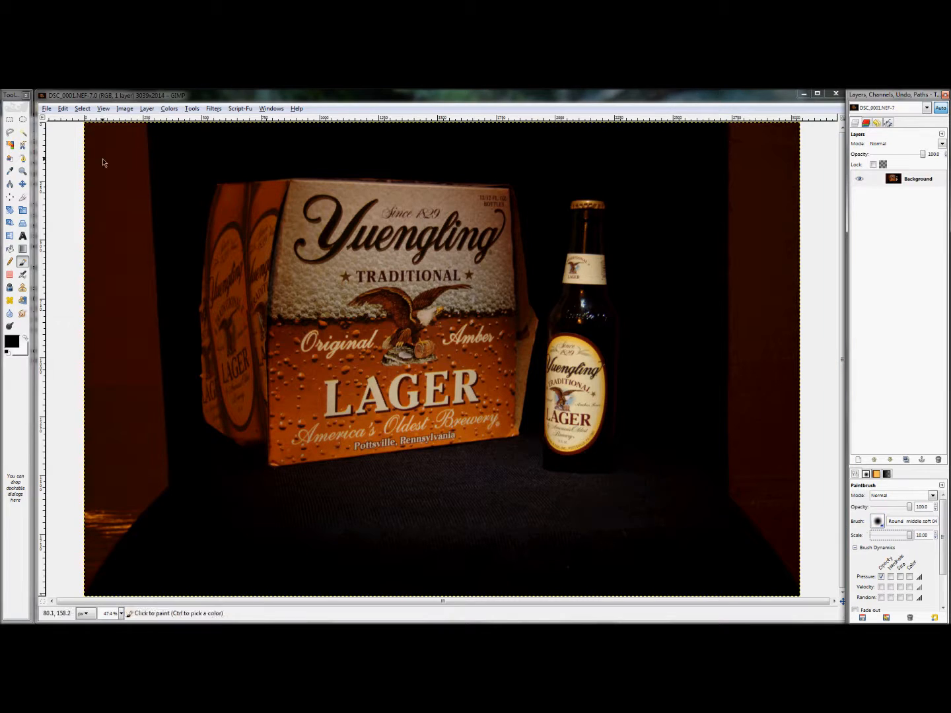
{"action": "mouse_move", "coordinate": [102, 154]}
{"action": "left_mouse_down"}
{"action": "mouse_move", "coordinate": [103, 189]}
{"action": "mouse_move", "coordinate": [107, 142]}
{"action": "mouse_move", "coordinate": [105, 294]}
{"action": "mouse_move", "coordinate": [84, 364]}
{"action": "mouse_move", "coordinate": [87, 293]}
{"action": "mouse_move", "coordinate": [86, 334]}
{"action": "mouse_move", "coordinate": [96, 302]}
{"action": "mouse_move", "coordinate": [96, 531]}
{"action": "left_mouse_up"}
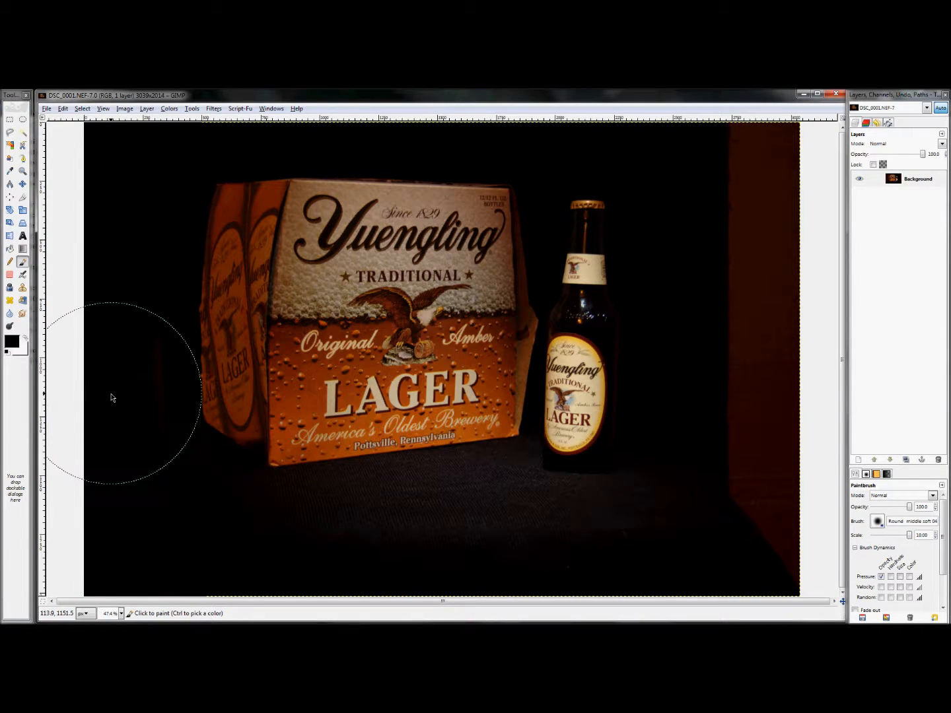
{"action": "left_click", "coordinate": [106, 269]}
{"action": "mouse_move", "coordinate": [750, 187]}
{"action": "left_mouse_down"}
{"action": "mouse_move", "coordinate": [765, 171]}
{"action": "mouse_move", "coordinate": [769, 467]}
{"action": "mouse_move", "coordinate": [796, 520]}
{"action": "left_mouse_up"}
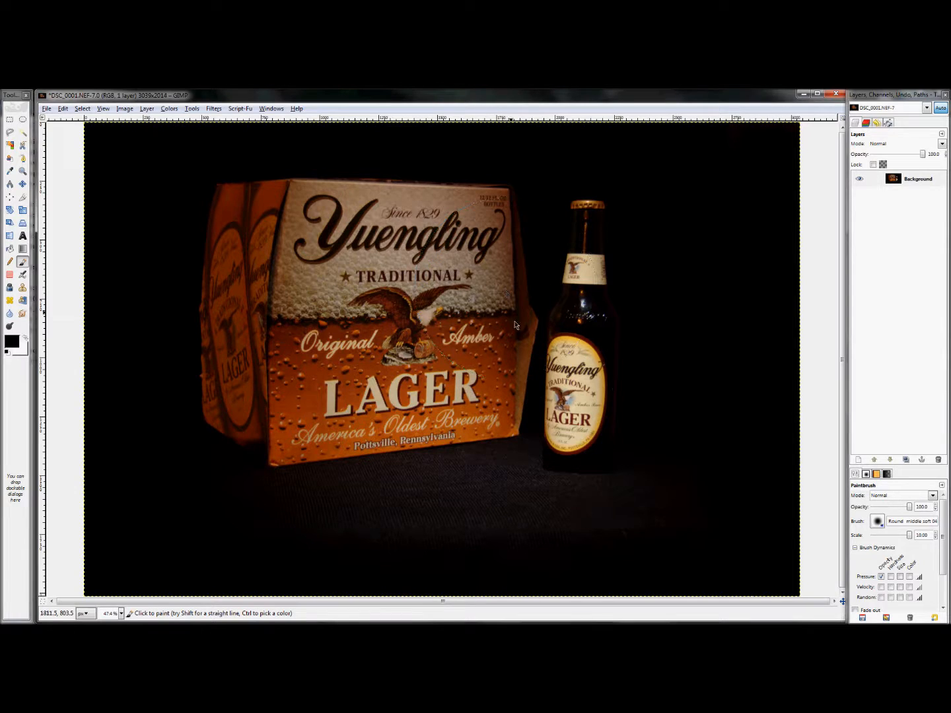
Reduce the Paintbrush scale to 1.66 for detail work between the carton and the bottle.
{"action": "key", "text": "ctrl"}
{"action": "scroll", "coordinate": [568, 260], "scroll_direction": "up", "scroll_amount": 1}
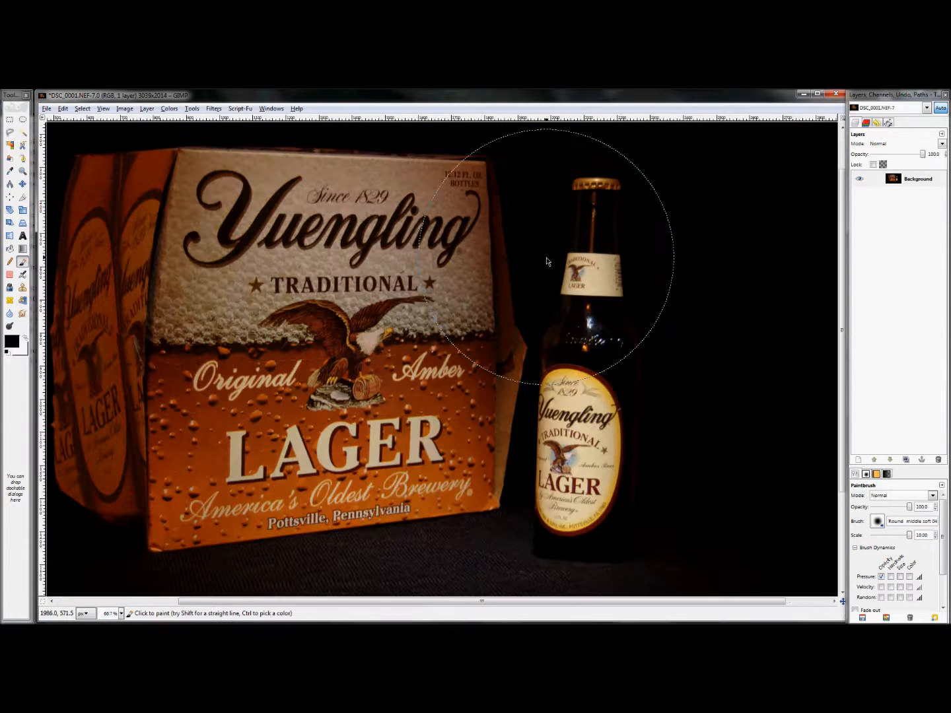
{"action": "scroll", "coordinate": [547, 259], "scroll_direction": "up", "scroll_amount": 1}
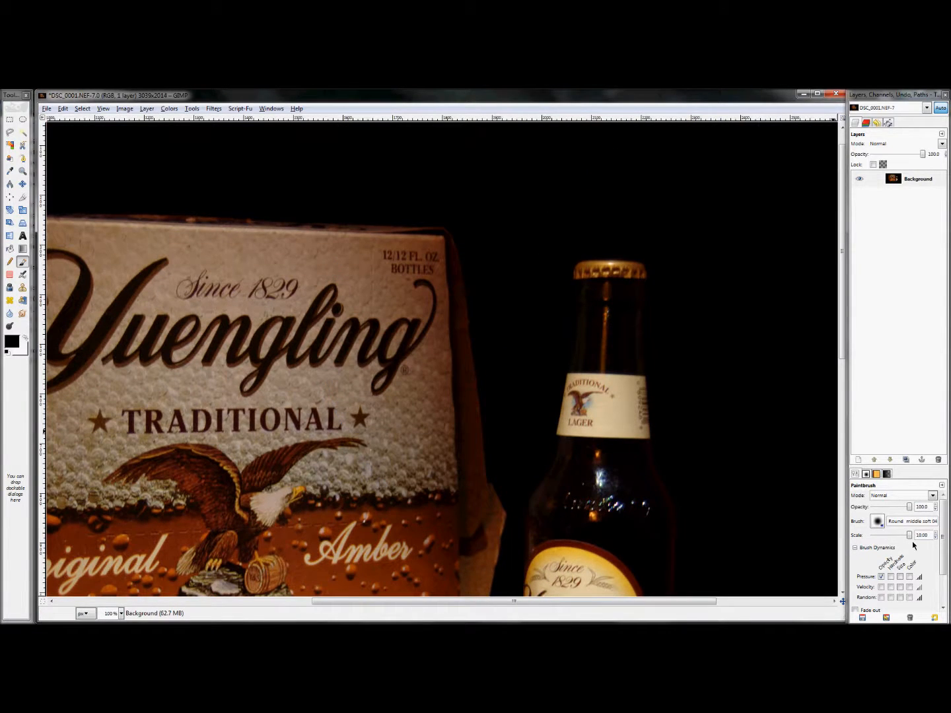
{"action": "left_click_drag", "start_coordinate": [909, 535], "coordinate": [906, 535]}
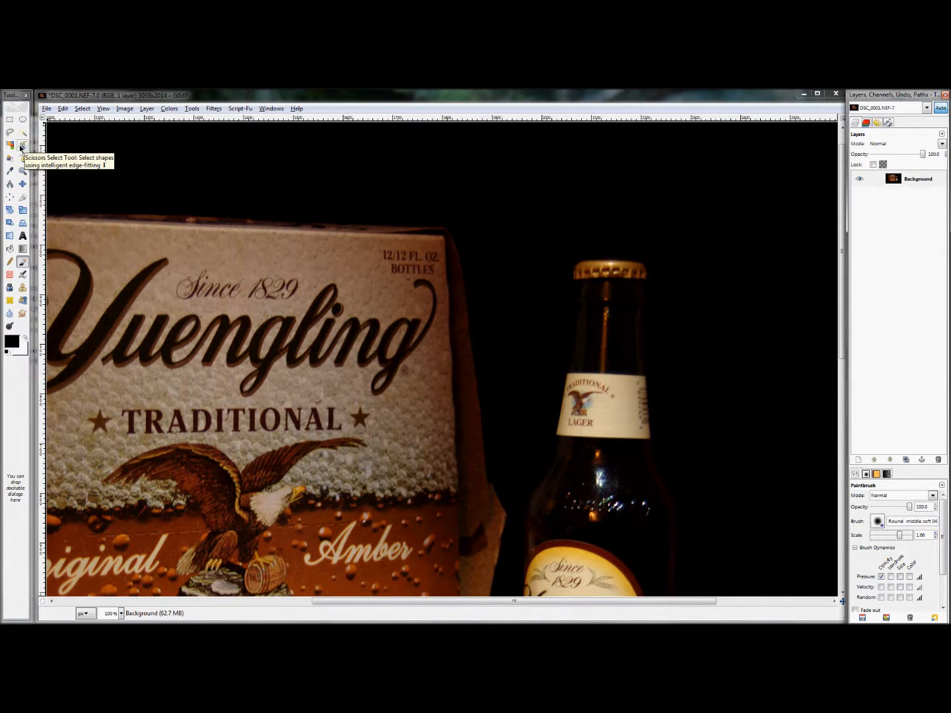
Trace the upper part of the carton's right front edge with Scissors Select, from the top corner down past the foam line.
{"action": "left_click", "coordinate": [22, 146]}
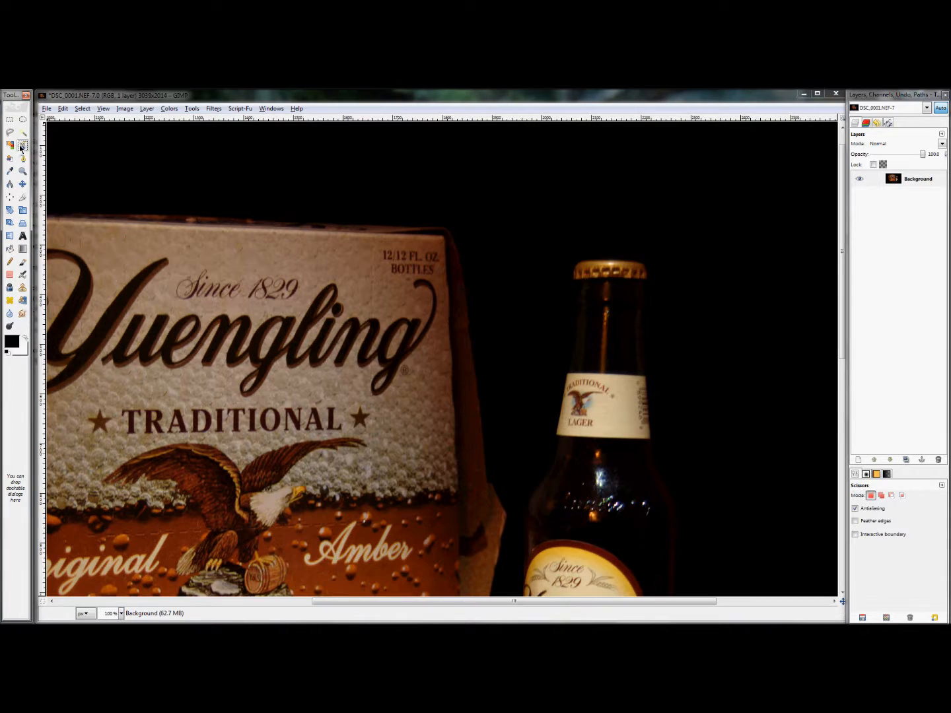
{"action": "left_click", "coordinate": [442, 236]}
{"action": "left_click", "coordinate": [444, 248]}
{"action": "left_click", "coordinate": [445, 263]}
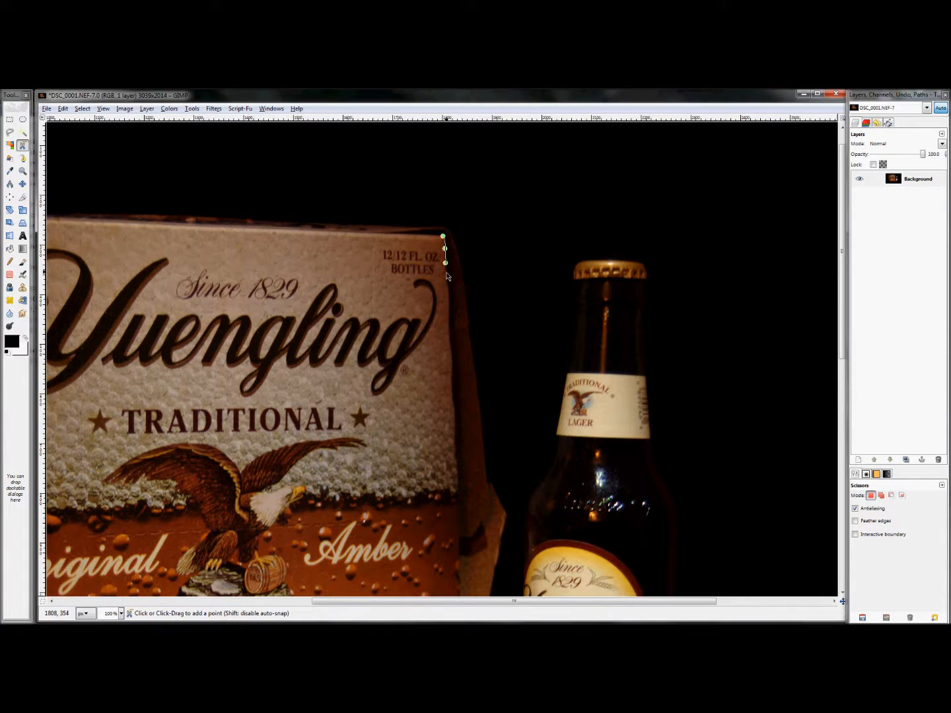
{"action": "left_click", "coordinate": [445, 272]}
{"action": "left_click", "coordinate": [448, 283]}
{"action": "left_click", "coordinate": [448, 304]}
{"action": "left_click", "coordinate": [449, 322]}
{"action": "left_click", "coordinate": [450, 338]}
{"action": "left_click", "coordinate": [450, 353]}
{"action": "left_click", "coordinate": [451, 377]}
{"action": "left_click", "coordinate": [451, 391]}
{"action": "left_click", "coordinate": [454, 405]}
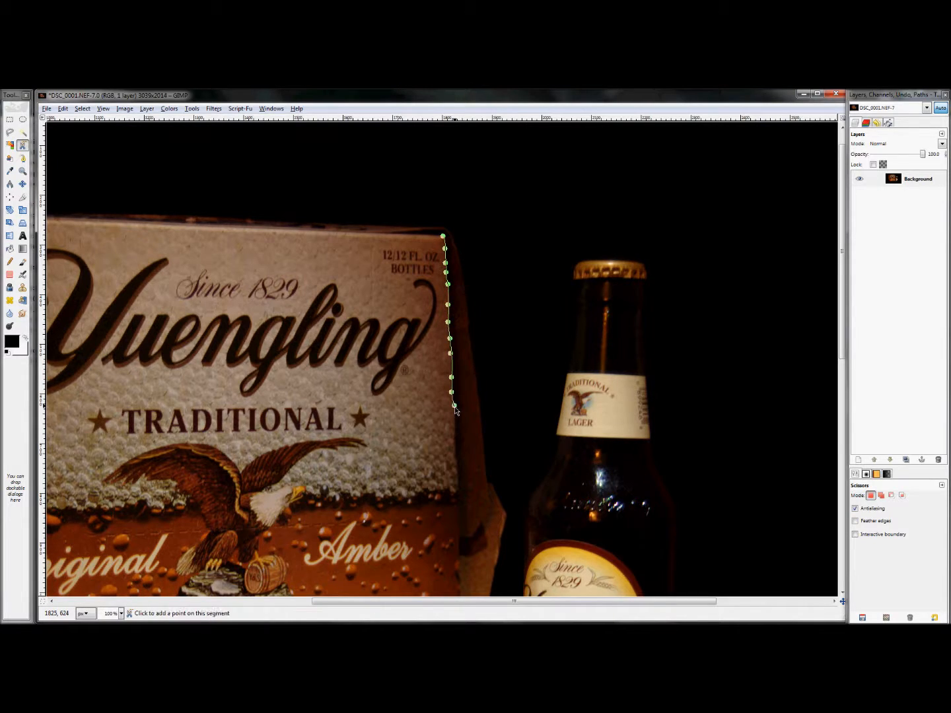
{"action": "left_click", "coordinate": [455, 447]}
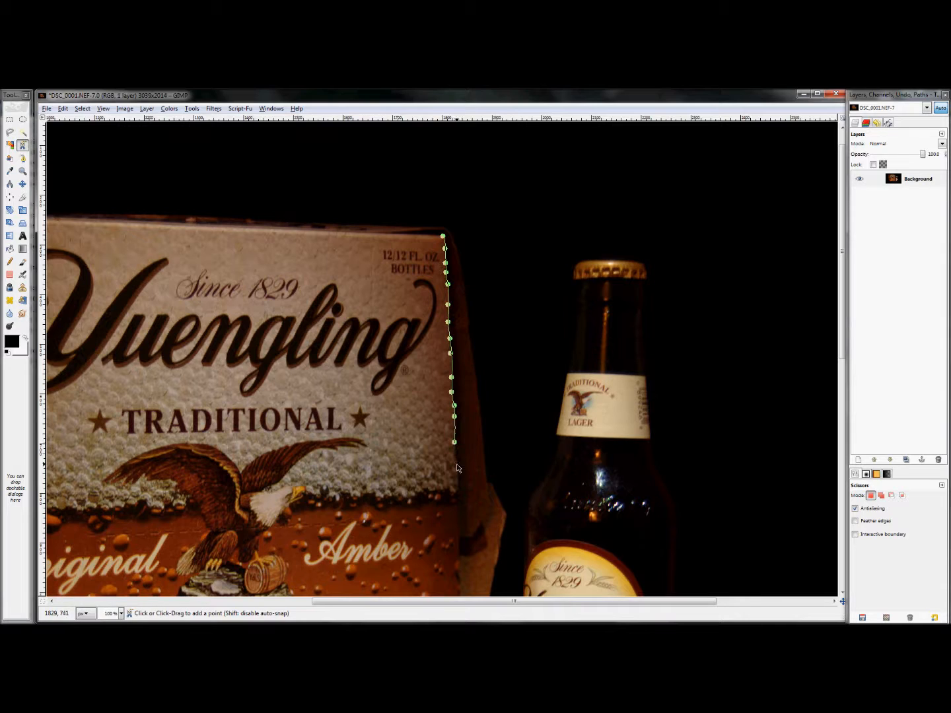
{"action": "left_click", "coordinate": [457, 465]}
{"action": "left_click", "coordinate": [458, 507]}
Continue the scissors outline down the lower part of the carton's right front edge and around its bottom corner.
{"action": "scroll", "coordinate": [458, 508], "scroll_direction": "down", "scroll_amount": 3}
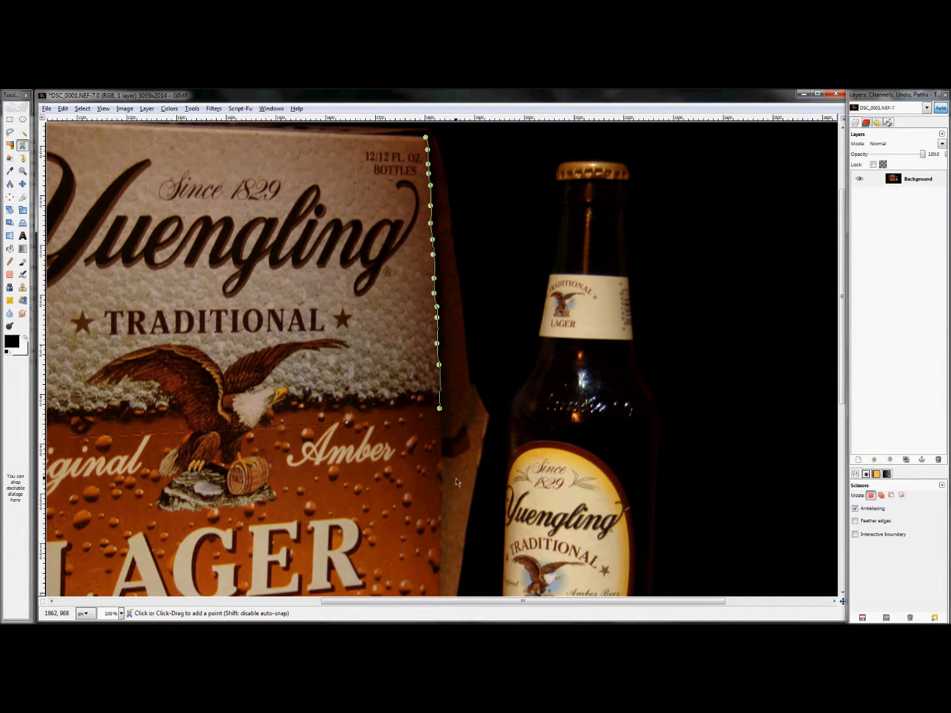
{"action": "scroll", "coordinate": [454, 489], "scroll_direction": "up", "scroll_amount": 2, "text": "ctrl"}
{"action": "scroll", "coordinate": [455, 488], "scroll_direction": "up", "scroll_amount": 2, "text": "ctrl"}
{"action": "left_click", "coordinate": [417, 412]}
{"action": "left_click", "coordinate": [416, 449]}
{"action": "scroll", "coordinate": [417, 410], "scroll_direction": "down", "scroll_amount": 2}
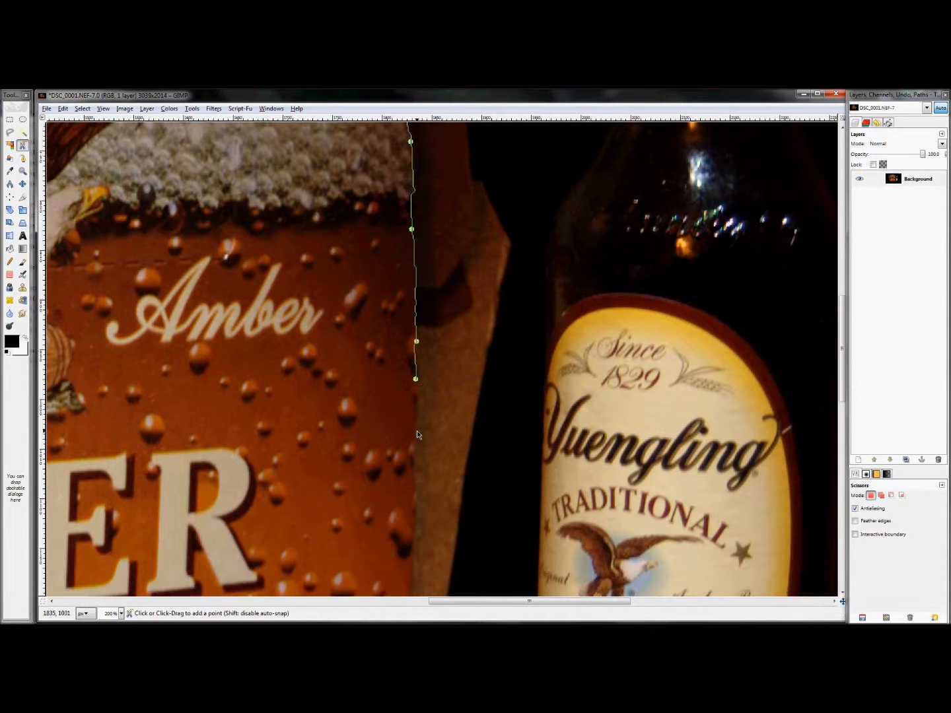
{"action": "left_click", "coordinate": [413, 435]}
{"action": "scroll", "coordinate": [412, 440], "scroll_direction": "down", "scroll_amount": 5}
{"action": "left_click", "coordinate": [445, 296]}
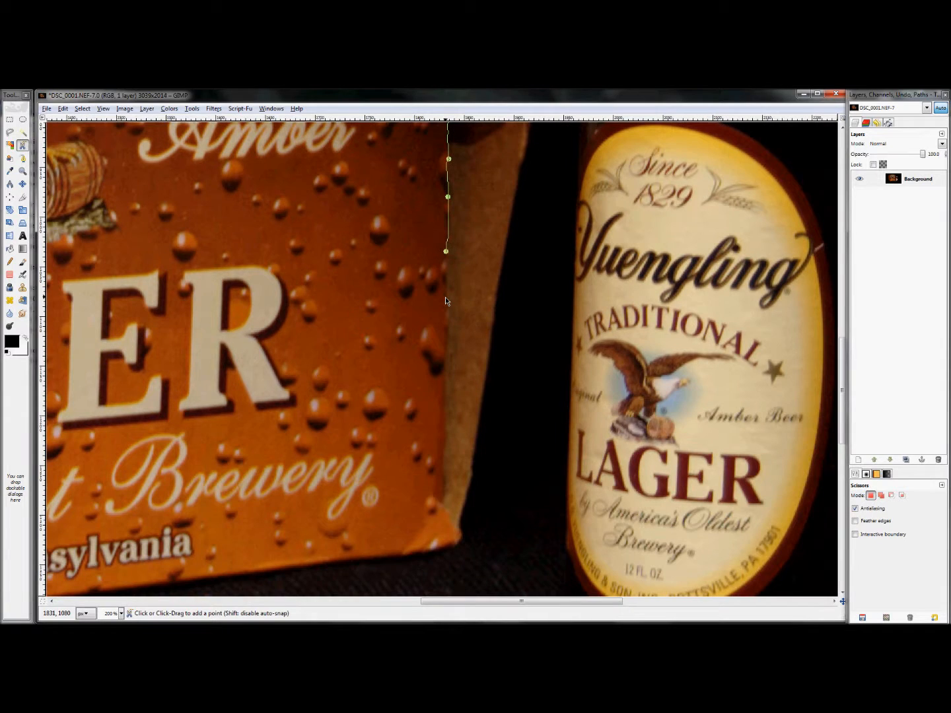
{"action": "left_click", "coordinate": [447, 340]}
{"action": "left_click", "coordinate": [446, 393]}
{"action": "scroll", "coordinate": [444, 426], "scroll_direction": "down", "scroll_amount": 1}
{"action": "left_click", "coordinate": [441, 416]}
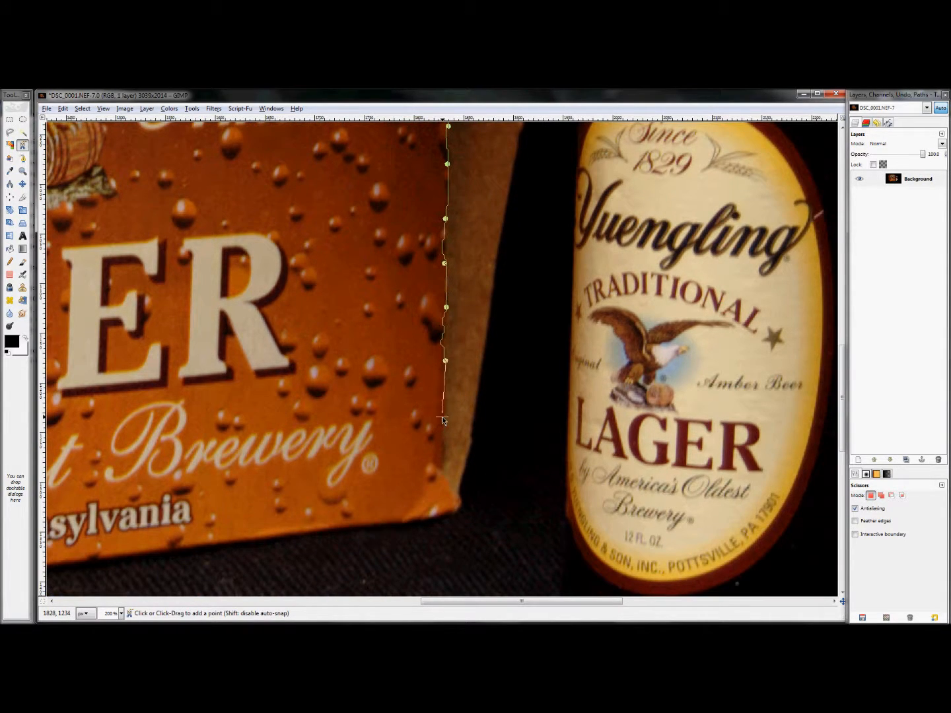
{"action": "left_click", "coordinate": [443, 441]}
{"action": "left_click", "coordinate": [445, 523]}
{"action": "left_click", "coordinate": [445, 473]}
{"action": "left_click_drag", "start_coordinate": [446, 497], "coordinate": [460, 504]}
Run the scissors outline loosely around the background beyond the bottle, close it at the carton's top corner and convert it to a selection.
{"action": "scroll", "coordinate": [440, 515], "scroll_direction": "down", "scroll_amount": 3}
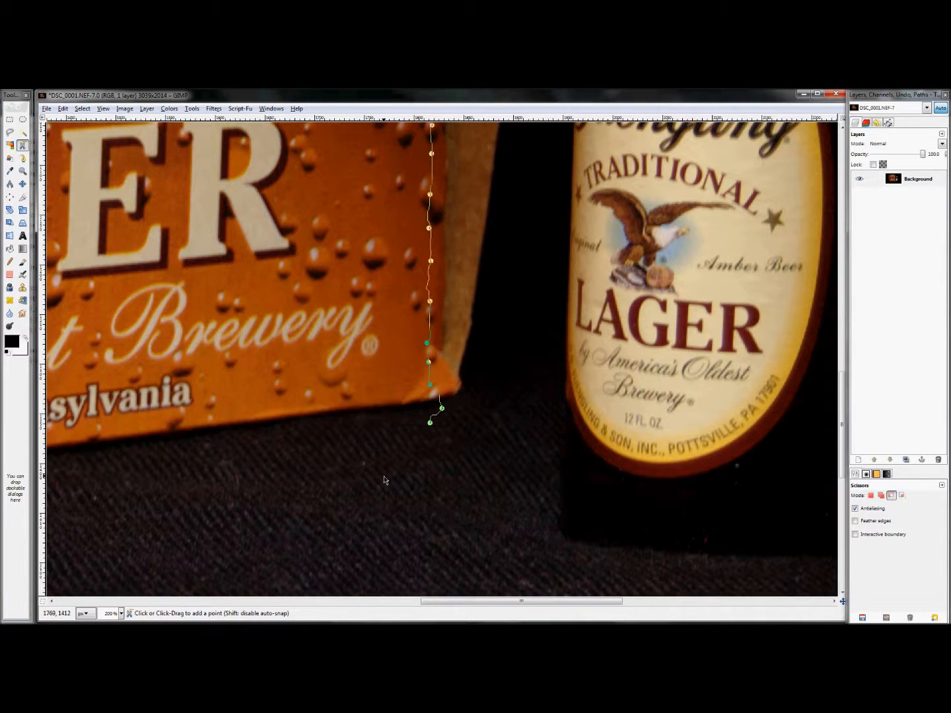
{"action": "scroll", "coordinate": [383, 480], "scroll_direction": "down", "scroll_amount": 2}
{"action": "scroll", "coordinate": [383, 479], "scroll_direction": "down", "scroll_amount": 2}
{"action": "left_click", "coordinate": [683, 530]}
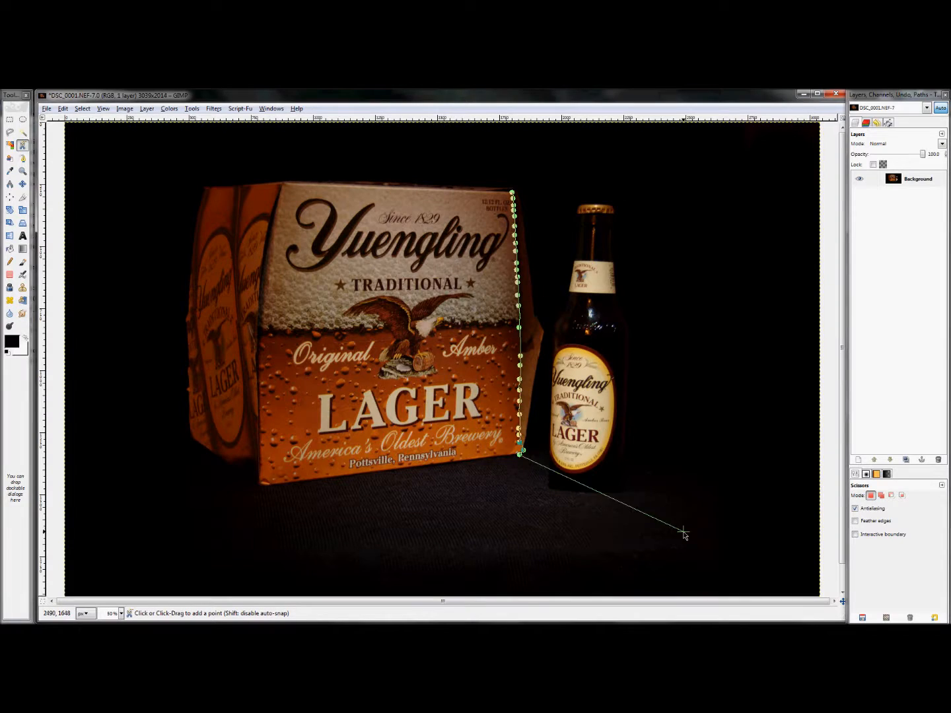
{"action": "left_click", "coordinate": [767, 462]}
{"action": "left_click", "coordinate": [763, 223]}
{"action": "left_click", "coordinate": [732, 166]}
{"action": "left_click", "coordinate": [528, 142]}
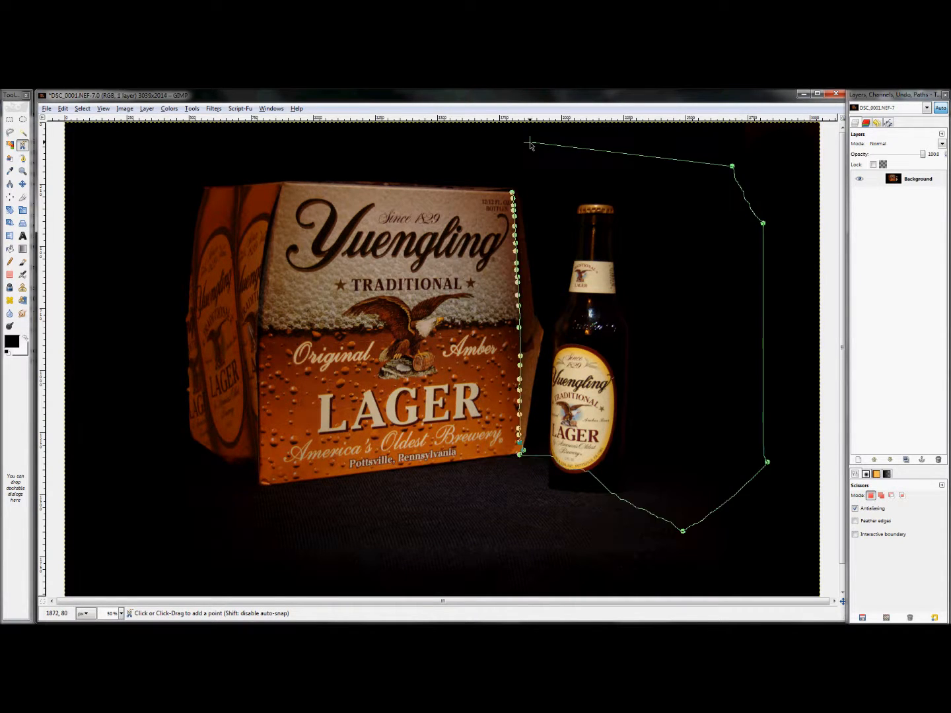
{"action": "left_click", "coordinate": [512, 192]}
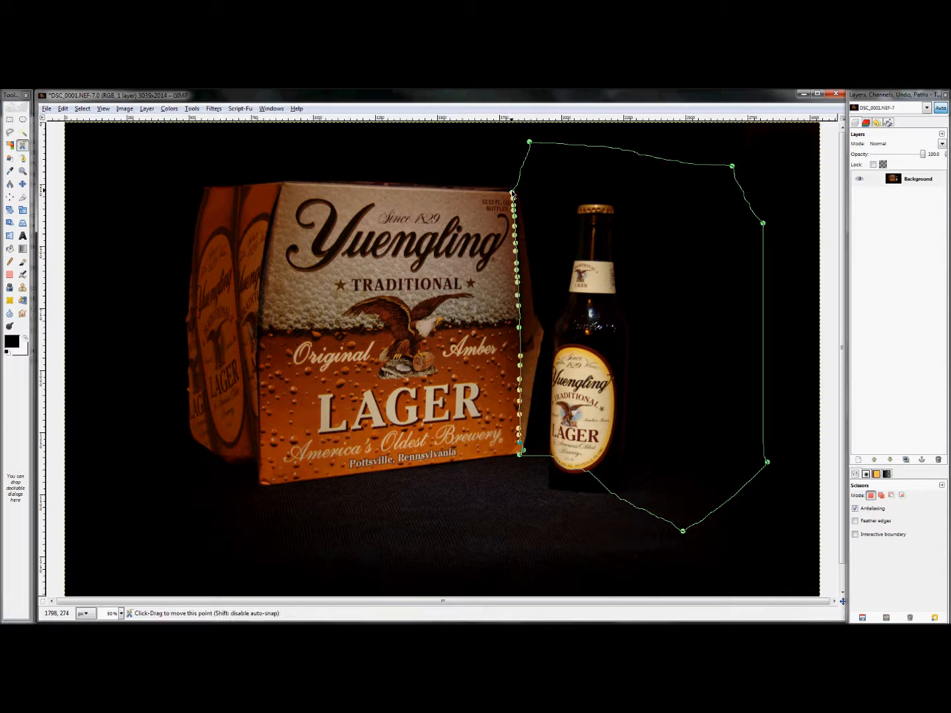
{"action": "key", "text": "Return"}
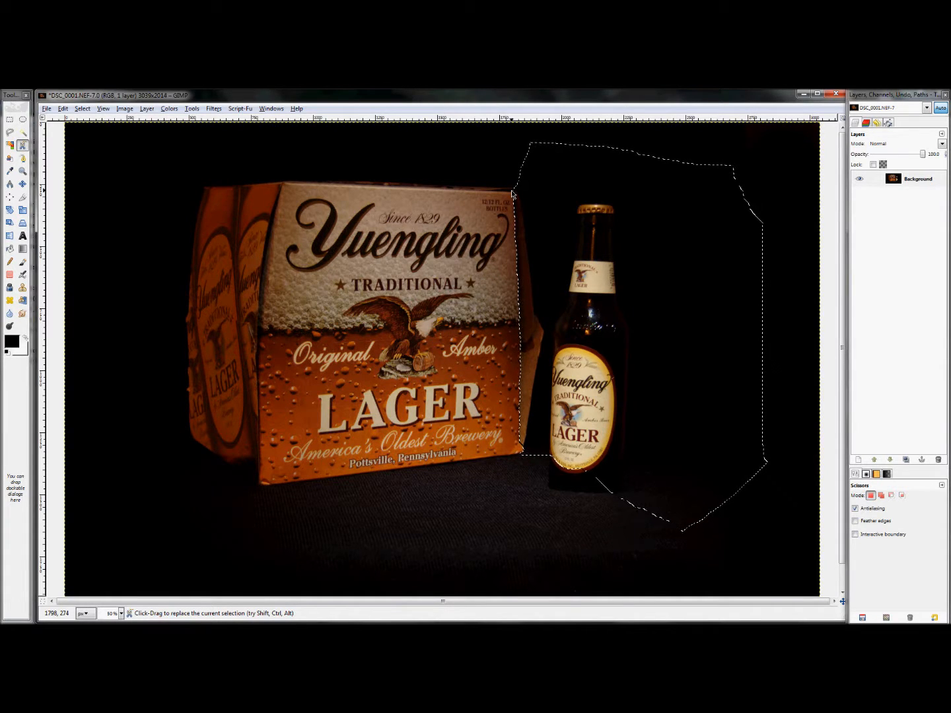
Paint the carton's side flap beside the bottle black inside the selection, working from top to bottom with the Paintbrush.
{"action": "key", "text": "p"}
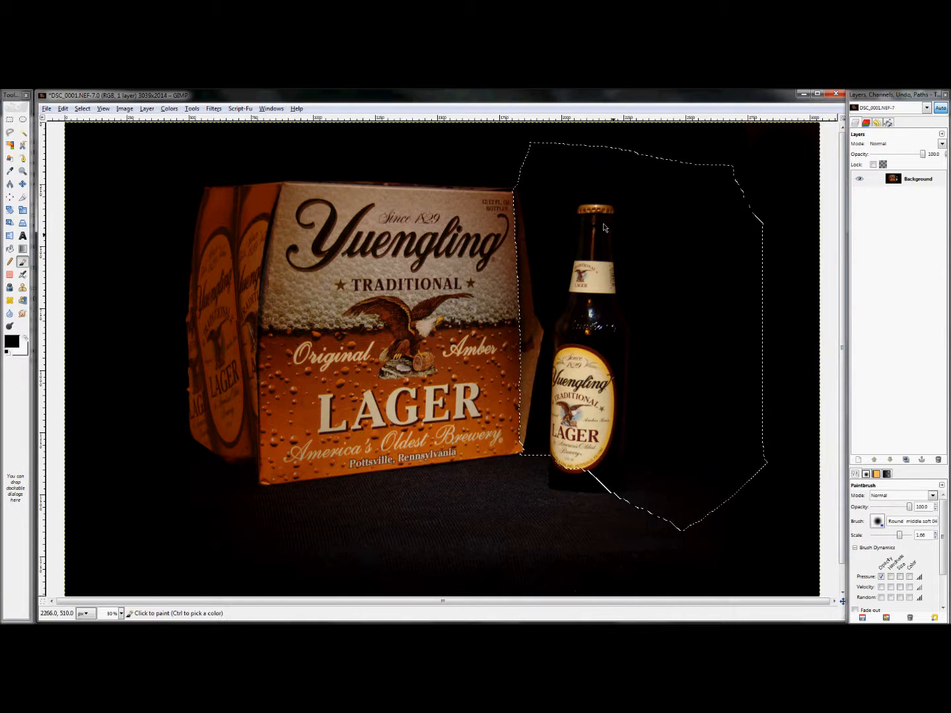
{"action": "scroll", "coordinate": [542, 187], "scroll_direction": "up", "scroll_amount": 3}
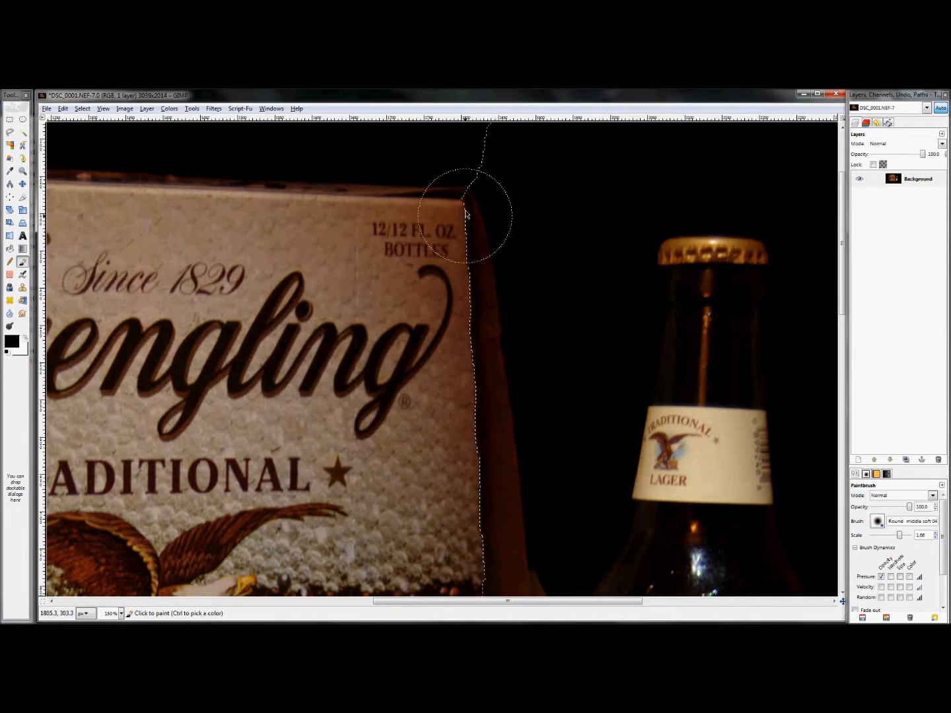
{"action": "mouse_move", "coordinate": [465, 206]}
{"action": "left_mouse_down"}
{"action": "mouse_move", "coordinate": [472, 297]}
{"action": "mouse_move", "coordinate": [477, 271]}
{"action": "mouse_move", "coordinate": [472, 324]}
{"action": "left_mouse_up"}
{"action": "mouse_move", "coordinate": [513, 409]}
{"action": "left_mouse_down"}
{"action": "mouse_move", "coordinate": [439, 260]}
{"action": "mouse_move", "coordinate": [435, 492]}
{"action": "mouse_move", "coordinate": [420, 535]}
{"action": "mouse_move", "coordinate": [449, 568]}
{"action": "left_mouse_up"}
{"action": "left_click_drag", "start_coordinate": [415, 379], "coordinate": [397, 147]}
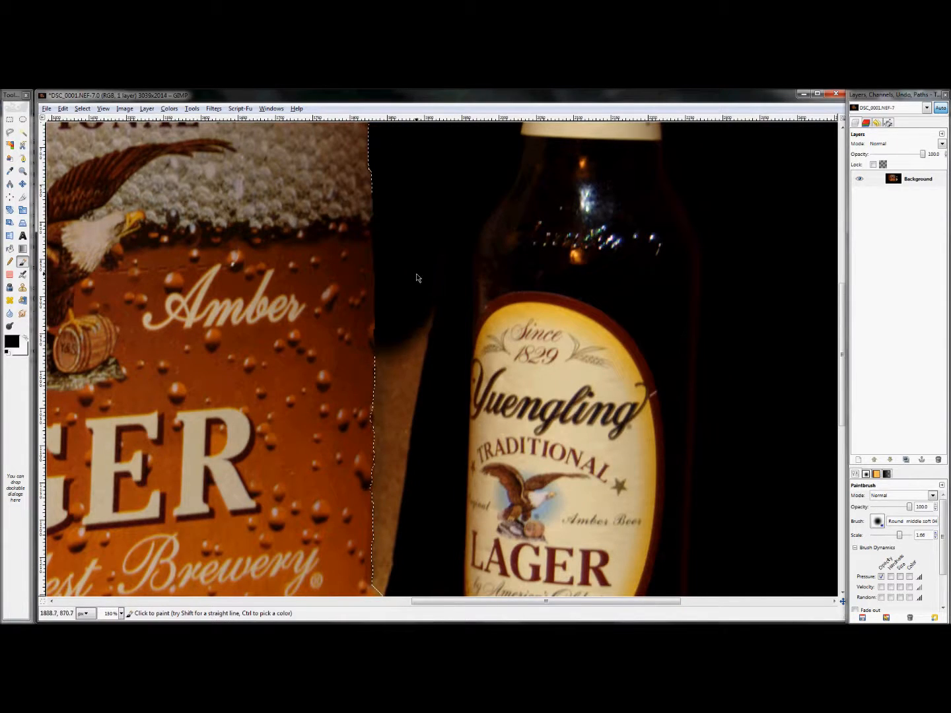
{"action": "mouse_move", "coordinate": [388, 364]}
{"action": "left_mouse_down"}
{"action": "mouse_move", "coordinate": [403, 329]}
{"action": "mouse_move", "coordinate": [382, 463]}
{"action": "mouse_move", "coordinate": [389, 273]}
{"action": "mouse_move", "coordinate": [398, 263]}
{"action": "mouse_move", "coordinate": [389, 343]}
{"action": "left_mouse_up"}
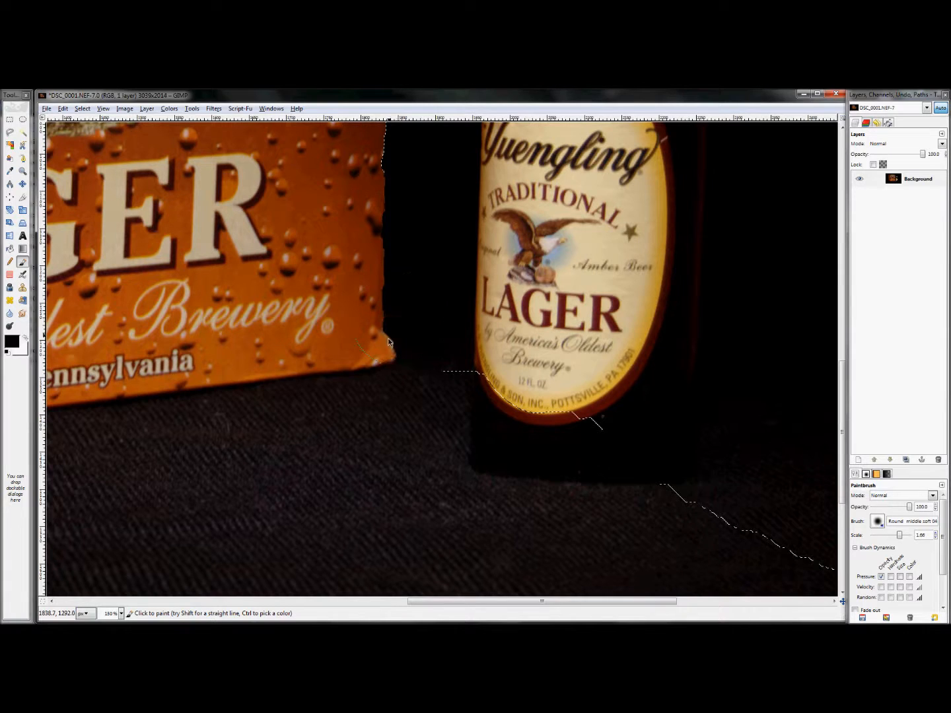
{"action": "scroll", "coordinate": [390, 305], "scroll_direction": "up", "scroll_amount": 4}
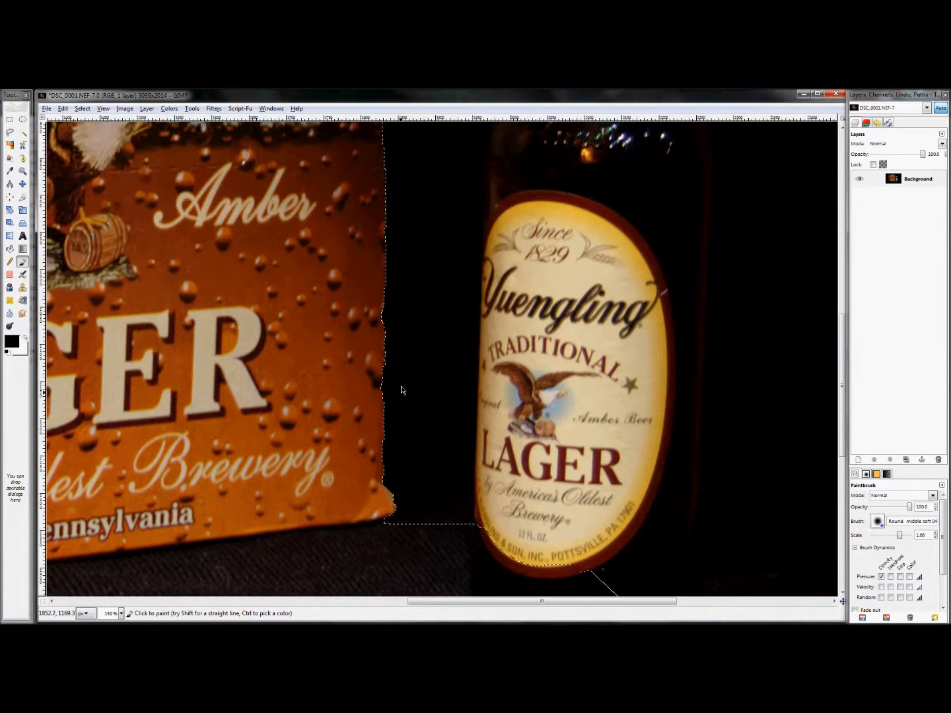
Clear the selection and fit the whole photo in the window with the Paintbrush ready.
{"action": "scroll", "coordinate": [398, 303], "scroll_direction": "up", "scroll_amount": 4}
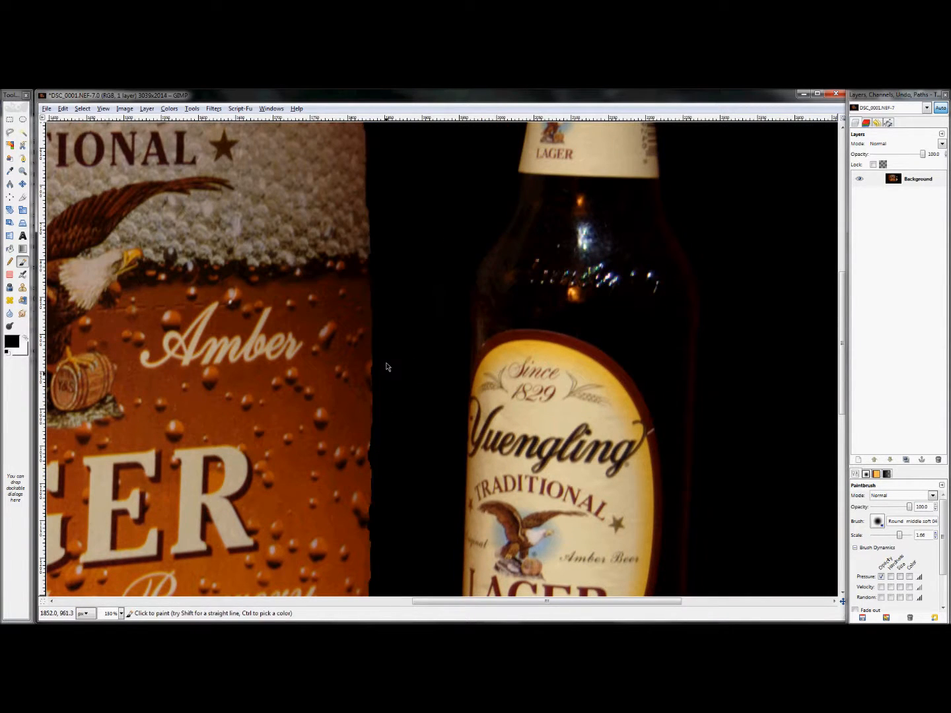
{"action": "left_click", "coordinate": [82, 108]}
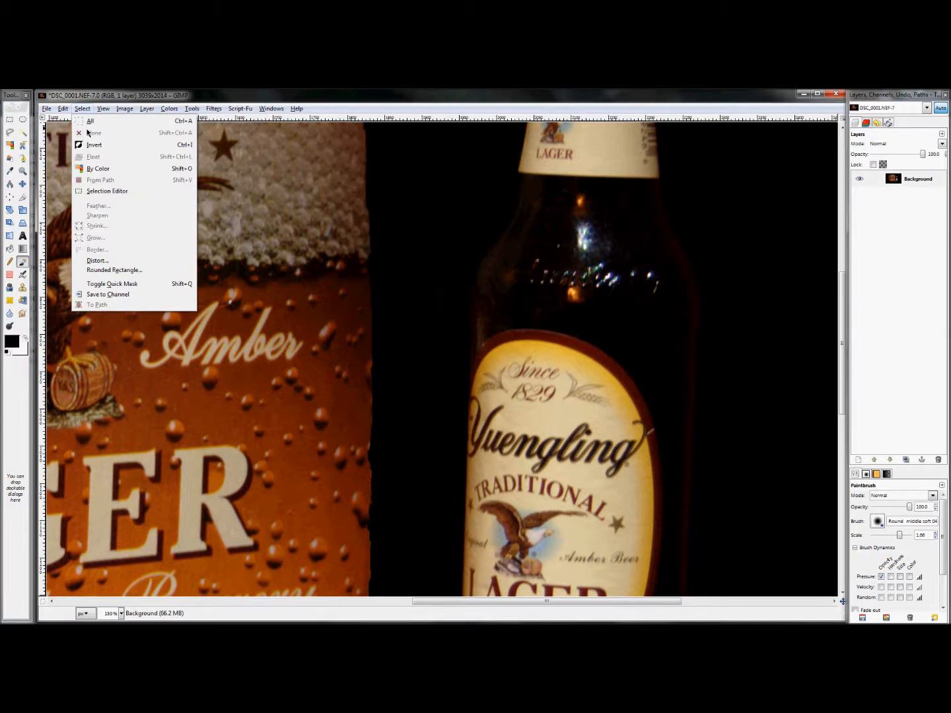
{"action": "left_click", "coordinate": [82, 109]}
{"action": "key", "text": "z"}
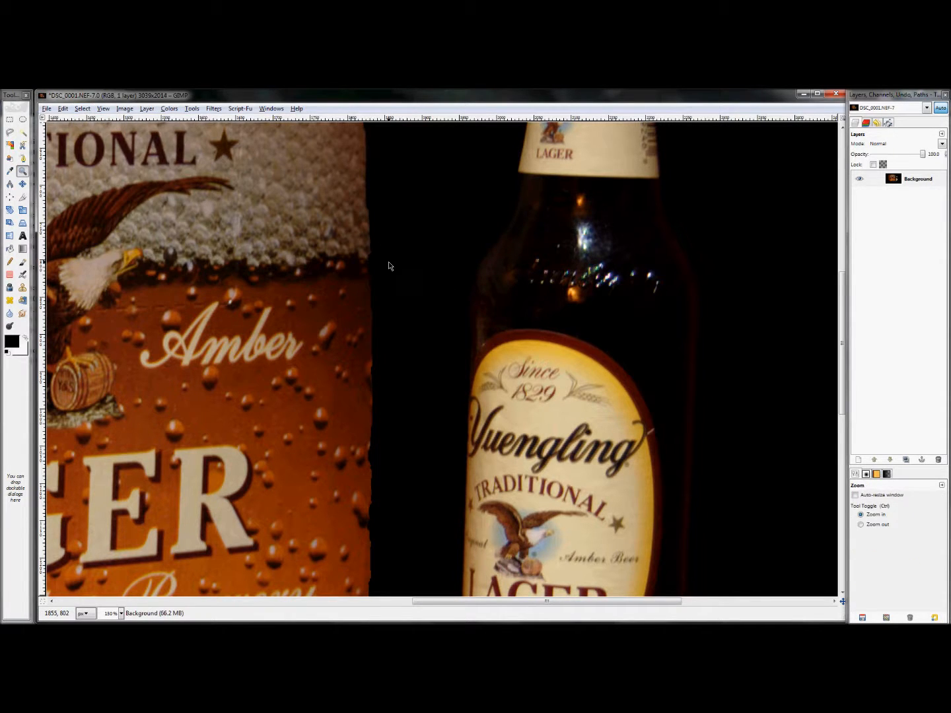
{"action": "key", "text": "ctrl+shift+j"}
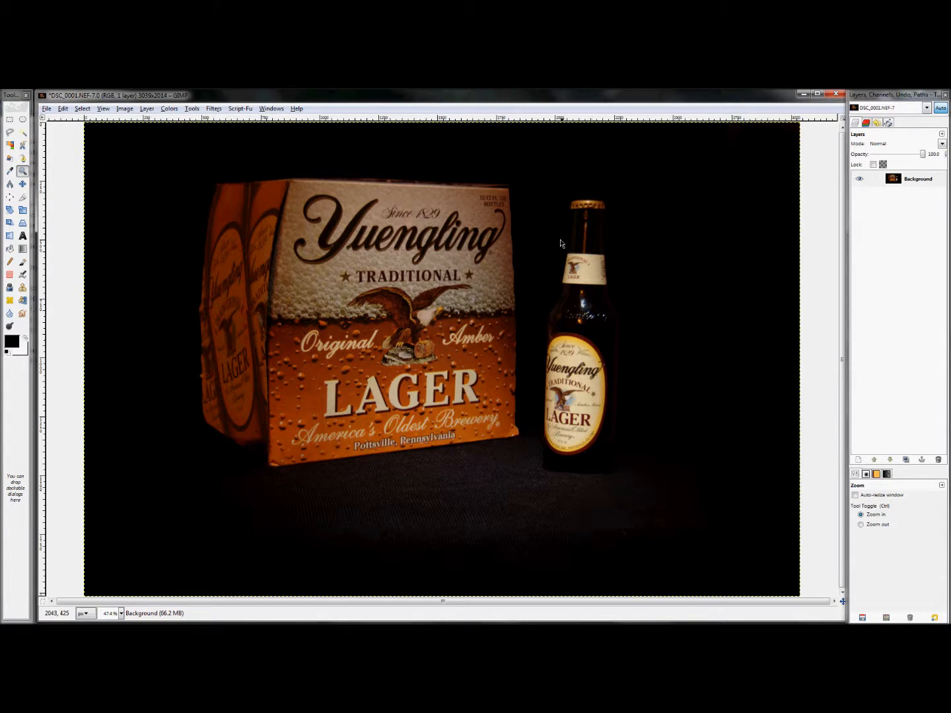
{"action": "key", "text": "p"}
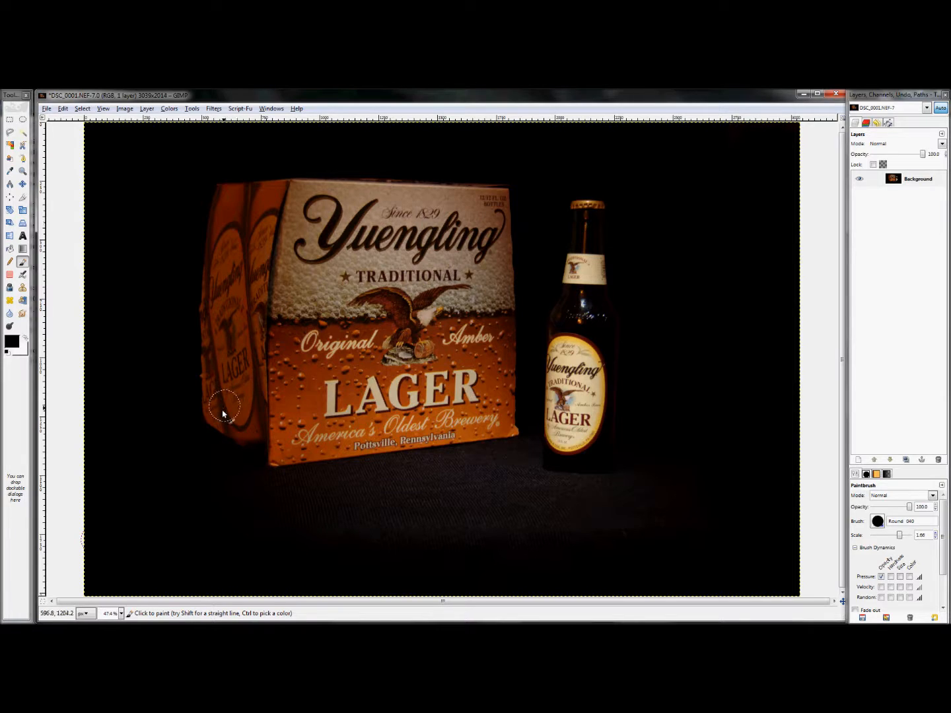
Switch to the RAW folder in the file browser and open DSC_0001.NEF again with ufraw.exe.
{"action": "mouse_move", "coordinate": [3, 184]}
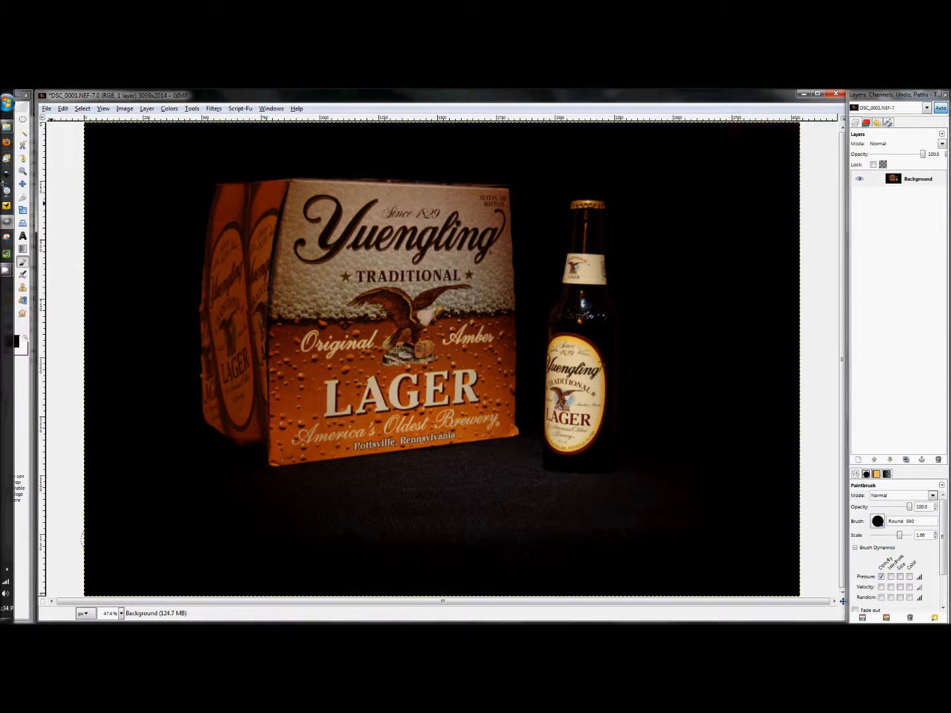
{"action": "left_click", "coordinate": [5, 130]}
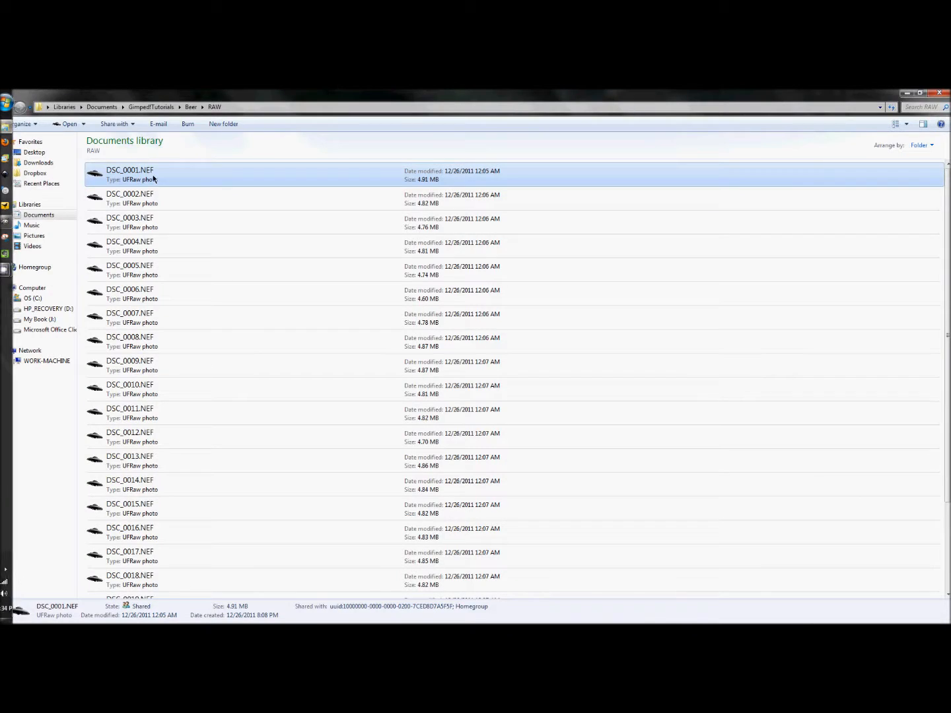
{"action": "right_click", "coordinate": [153, 176]}
{"action": "mouse_move", "coordinate": [218, 237]}
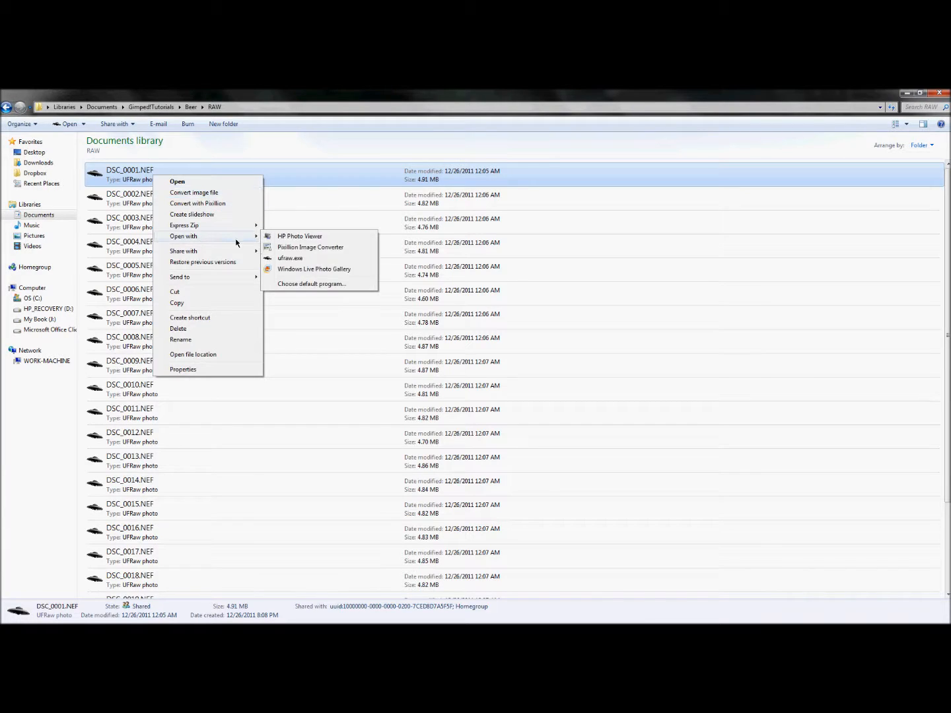
{"action": "left_click", "coordinate": [276, 259]}
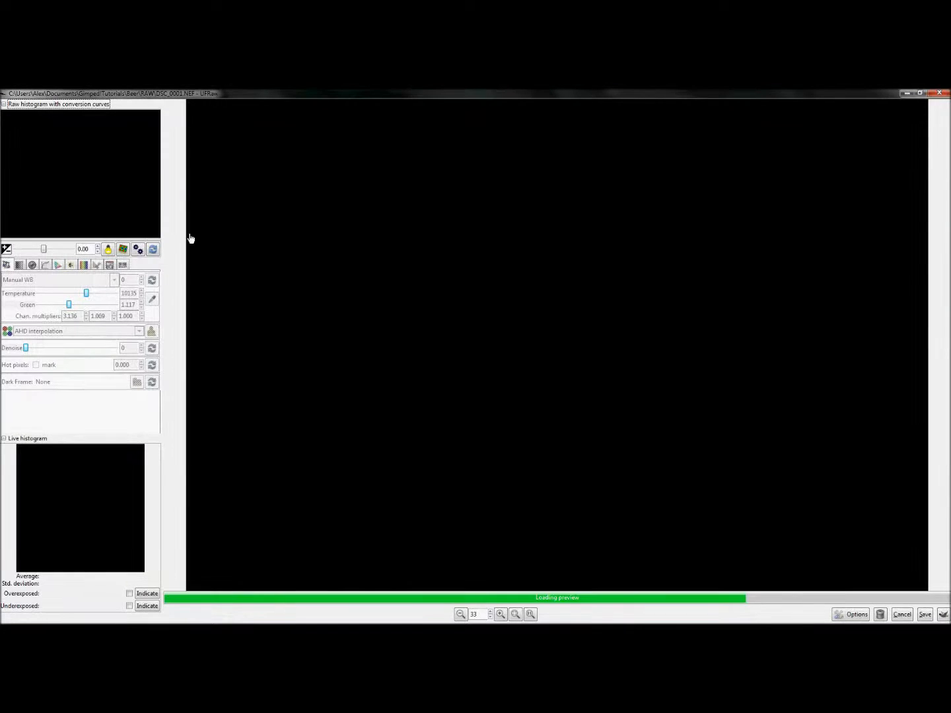
Reset the manual base curve and raise it moderately with a single control point in the darker tones.
{"action": "left_click", "coordinate": [44, 264]}
{"action": "left_click_drag", "start_coordinate": [49, 342], "coordinate": [39, 320]}
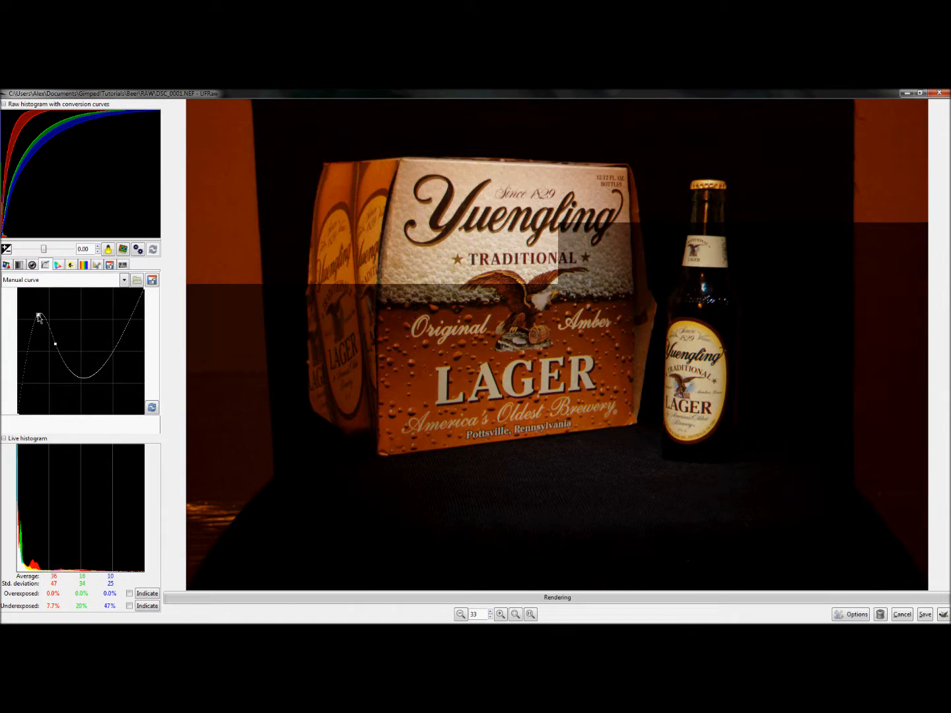
{"action": "left_click", "coordinate": [152, 407]}
{"action": "left_click_drag", "start_coordinate": [117, 378], "coordinate": [51, 325]}
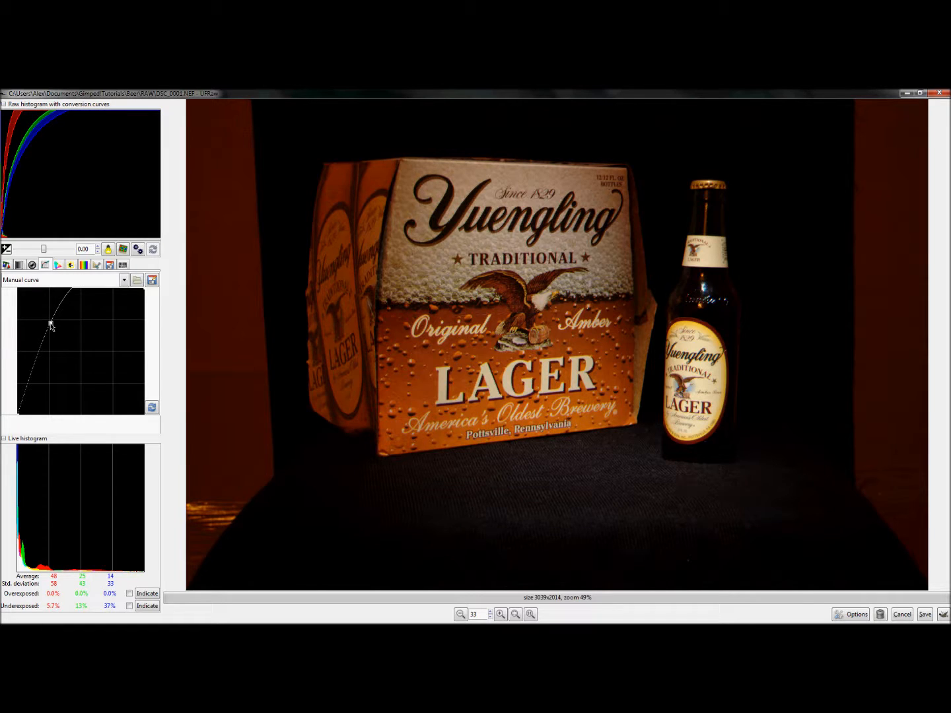
{"action": "left_click_drag", "start_coordinate": [51, 325], "coordinate": [55, 346]}
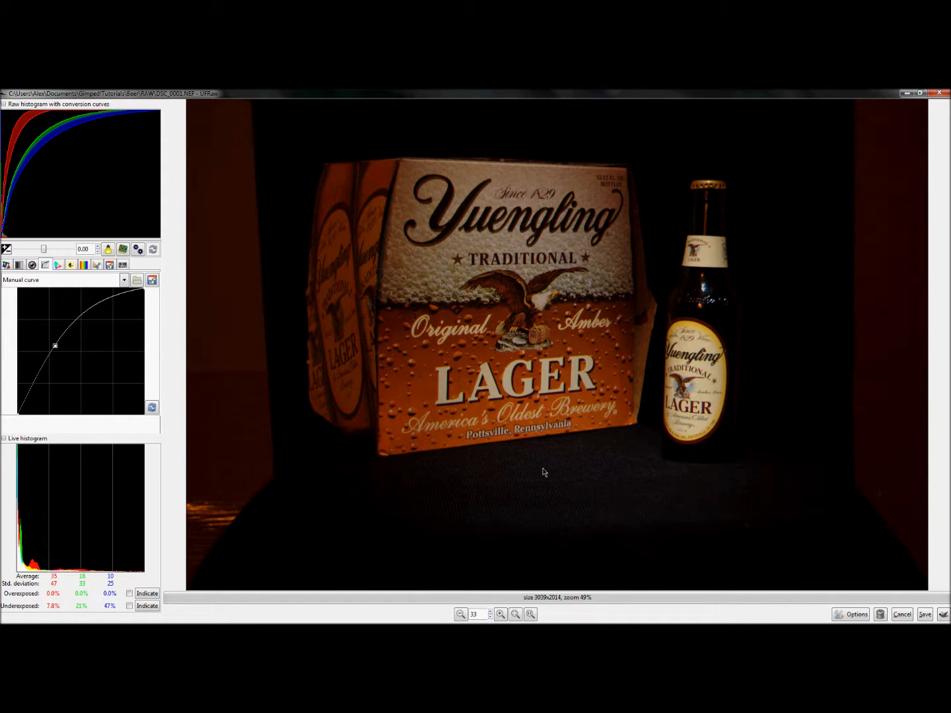
Send the second raw conversion to GIMP and bring its new image window to the front.
{"action": "left_click", "coordinate": [944, 615]}
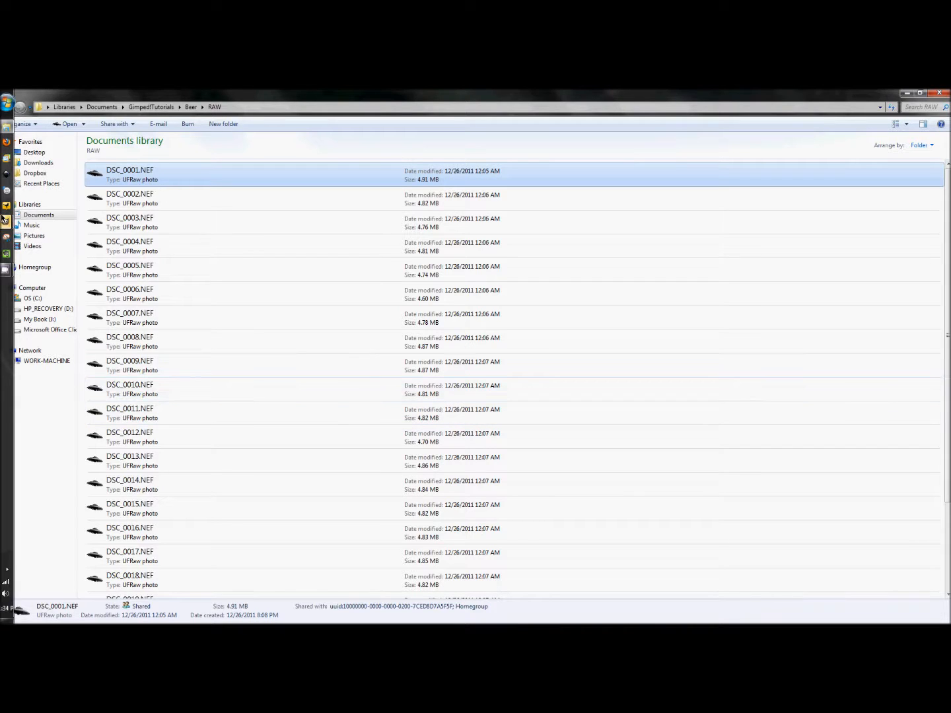
{"action": "mouse_move", "coordinate": [5, 223]}
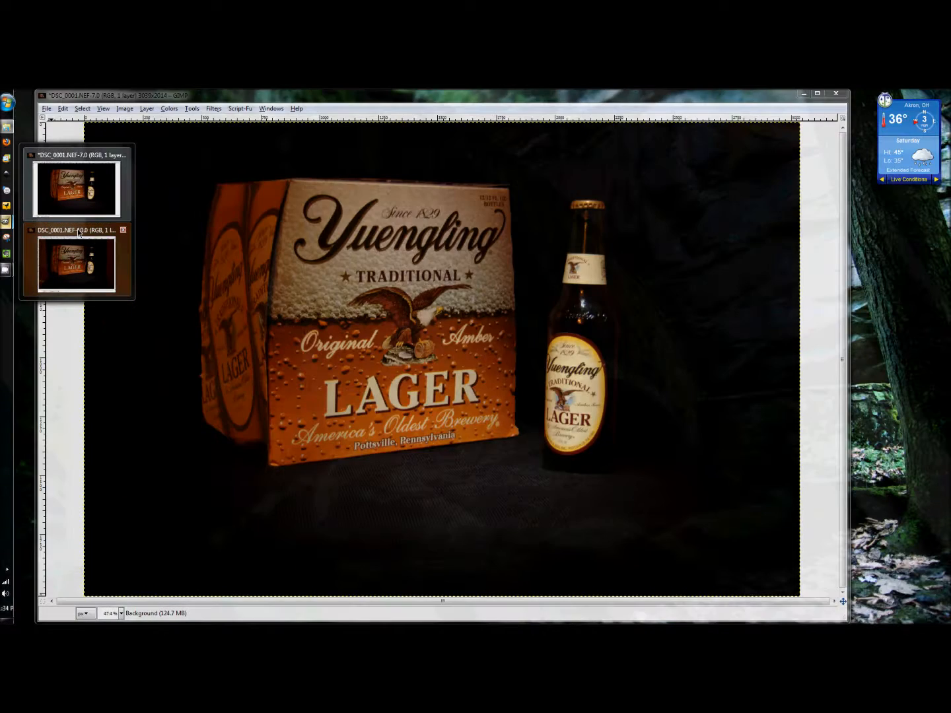
{"action": "mouse_move", "coordinate": [78, 242]}
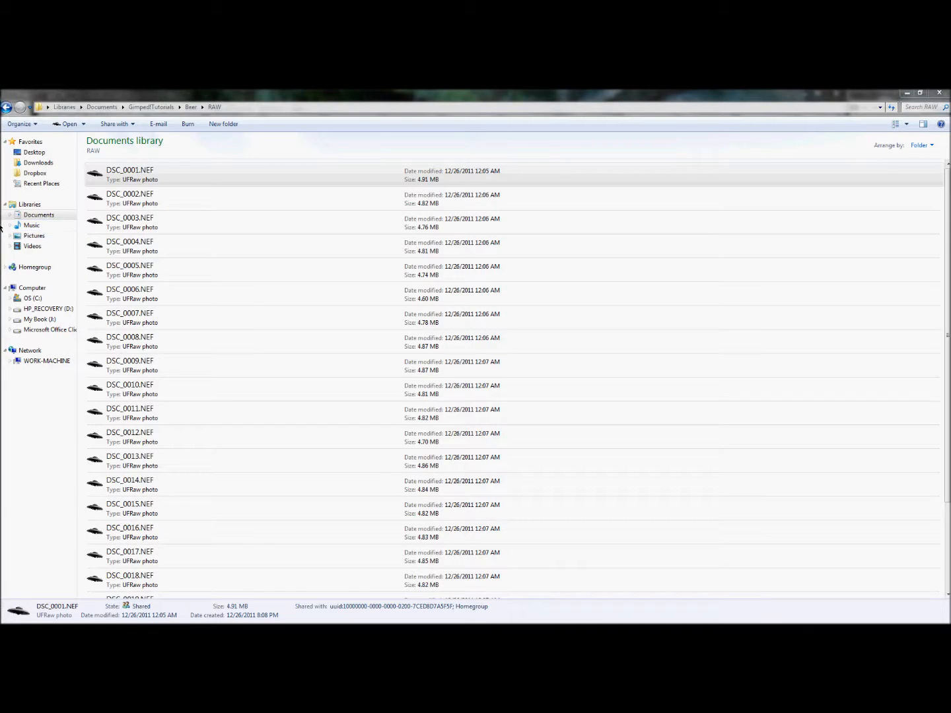
{"action": "left_click", "coordinate": [82, 261]}
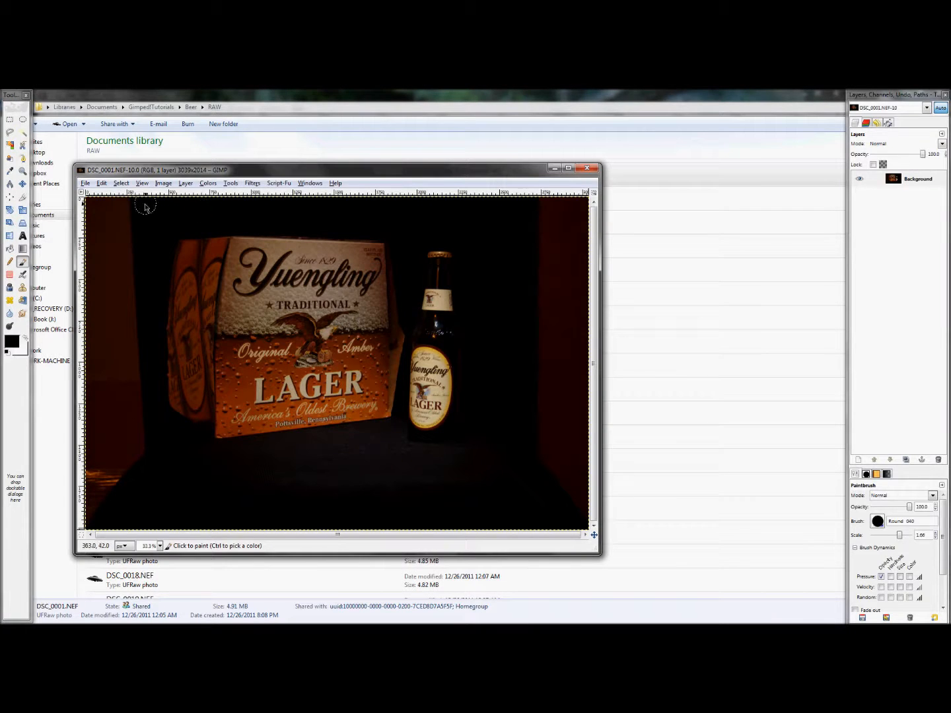
Select the entire second conversion of the photo and copy it.
{"action": "left_click", "coordinate": [112, 185]}
{"action": "left_click", "coordinate": [108, 187]}
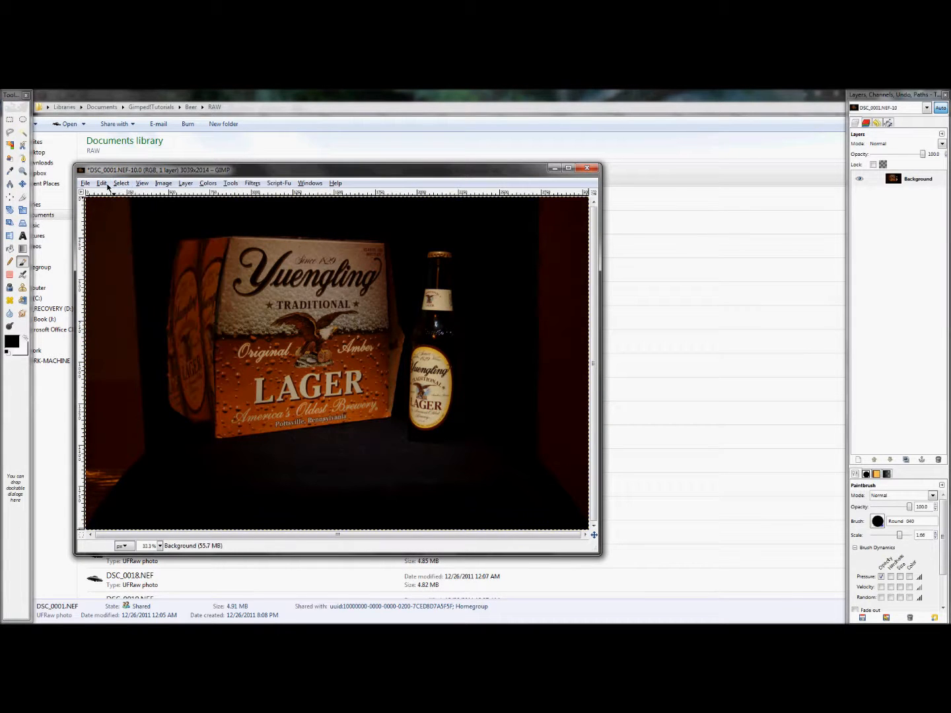
{"action": "left_click", "coordinate": [110, 257]}
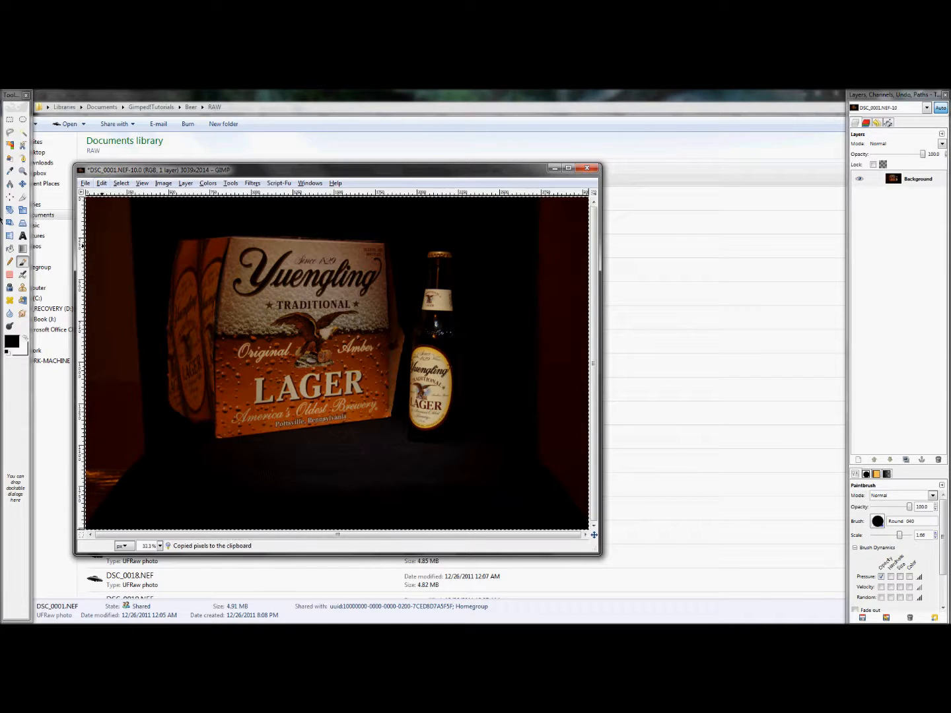
Paste the copied conversion into the retouched DSC_0001.NEF-7.0 image and turn the floating selection into a new layer.
{"action": "mouse_move", "coordinate": [5, 221]}
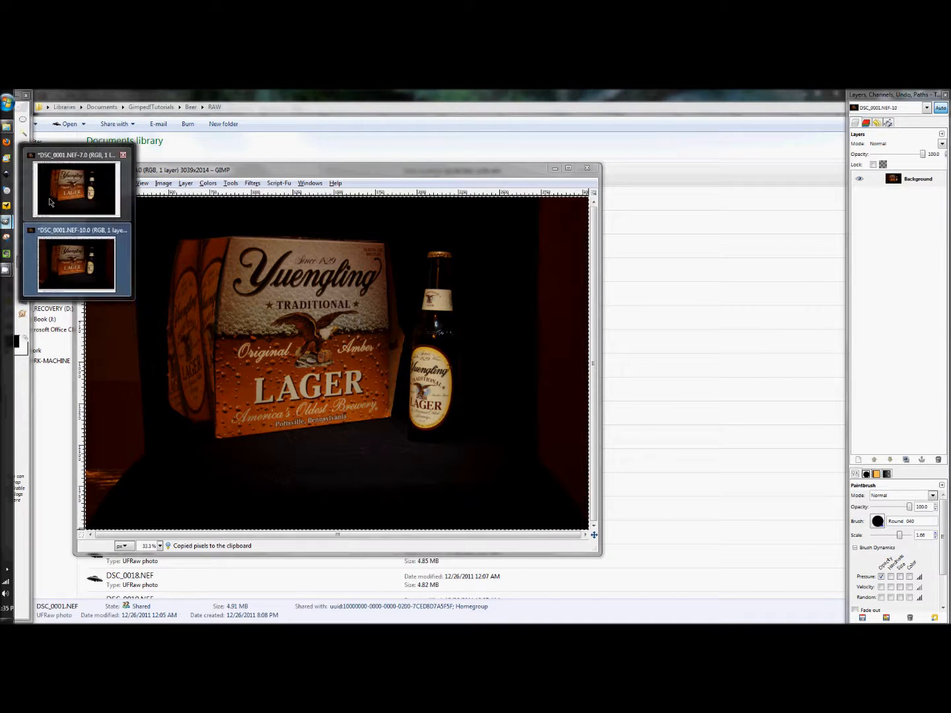
{"action": "left_click", "coordinate": [50, 202]}
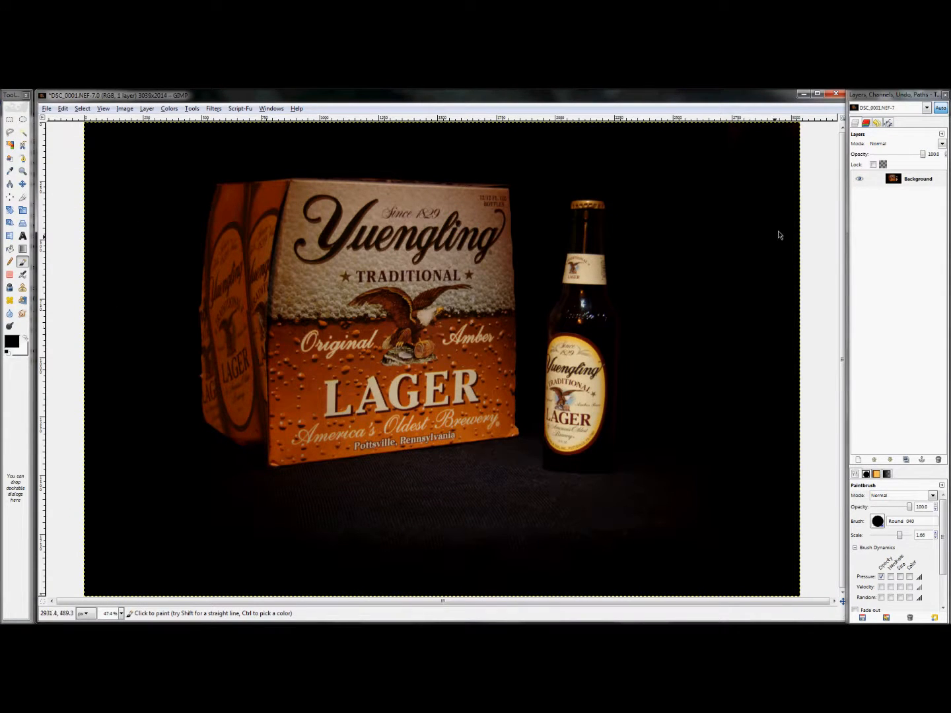
{"action": "left_click", "coordinate": [894, 177]}
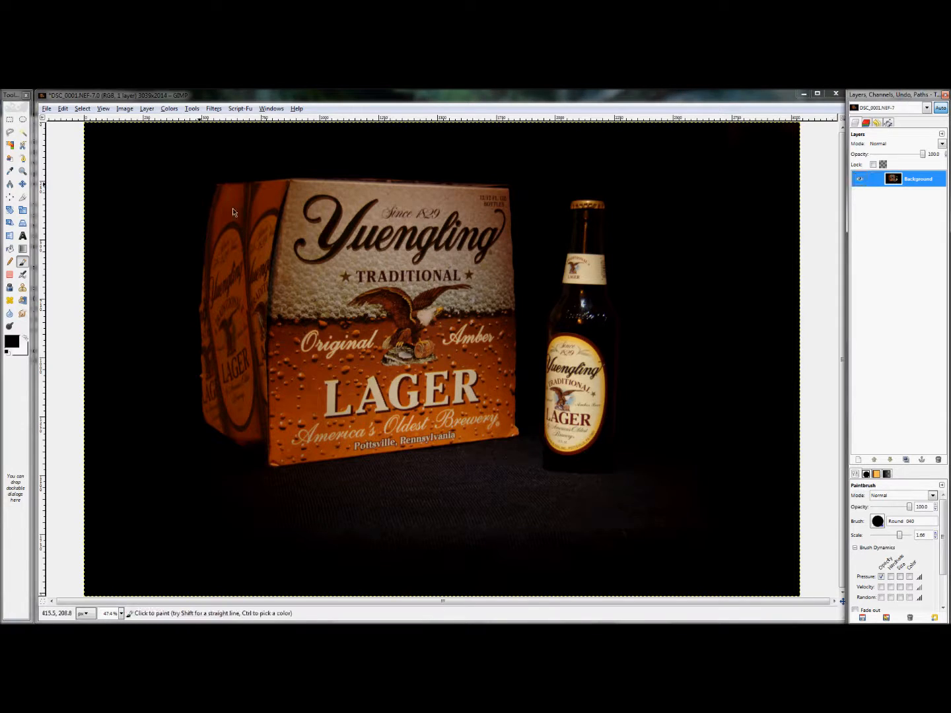
{"action": "key", "text": "ctrl+v"}
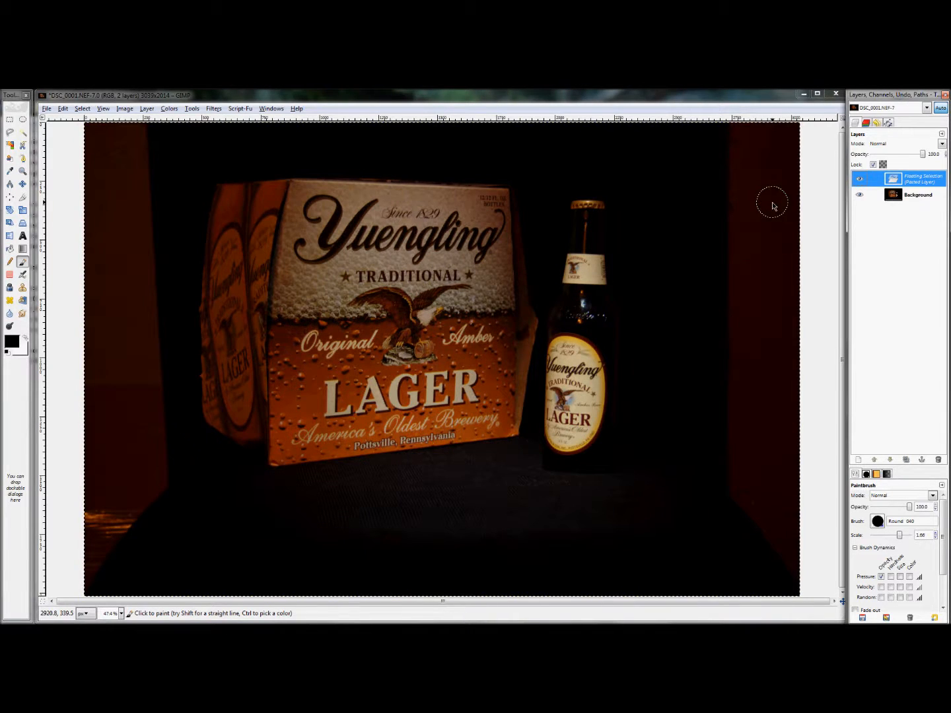
{"action": "left_click", "coordinate": [894, 177]}
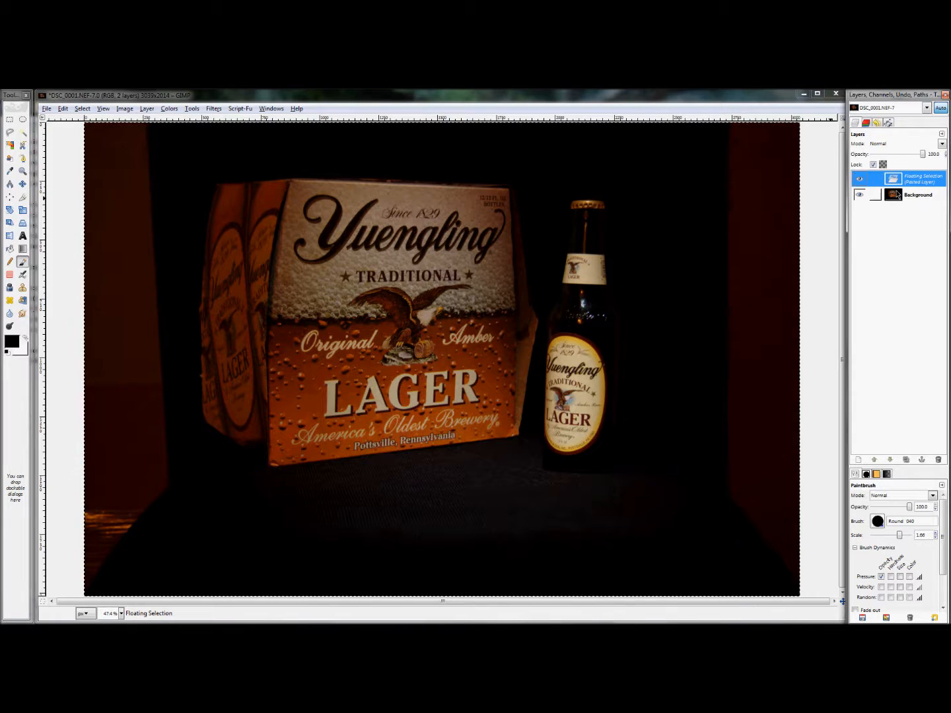
{"action": "right_click", "coordinate": [896, 188]}
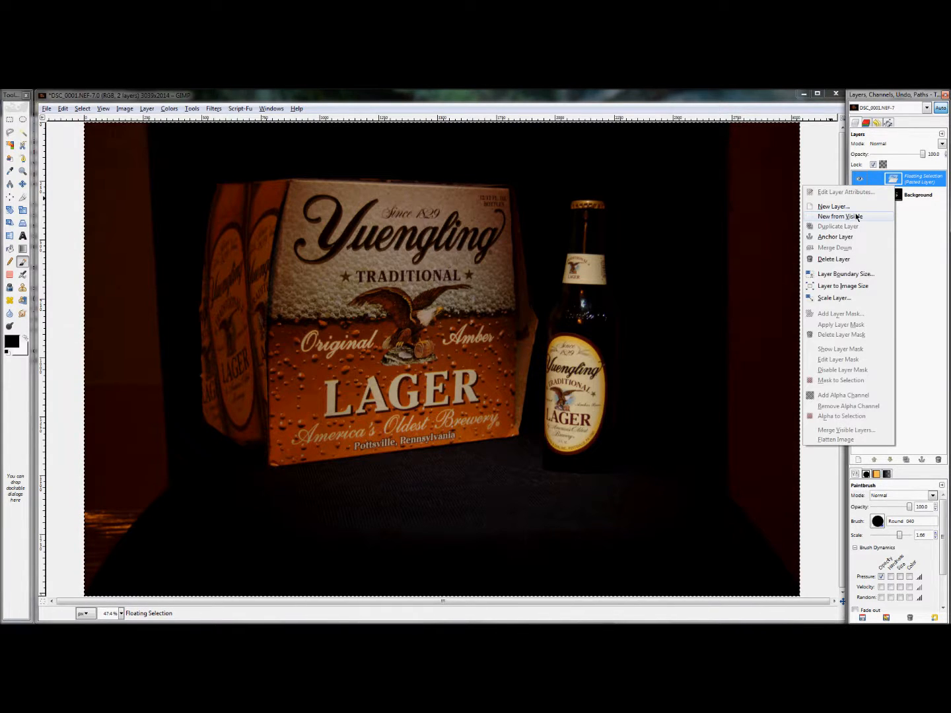
{"action": "left_click", "coordinate": [833, 207]}
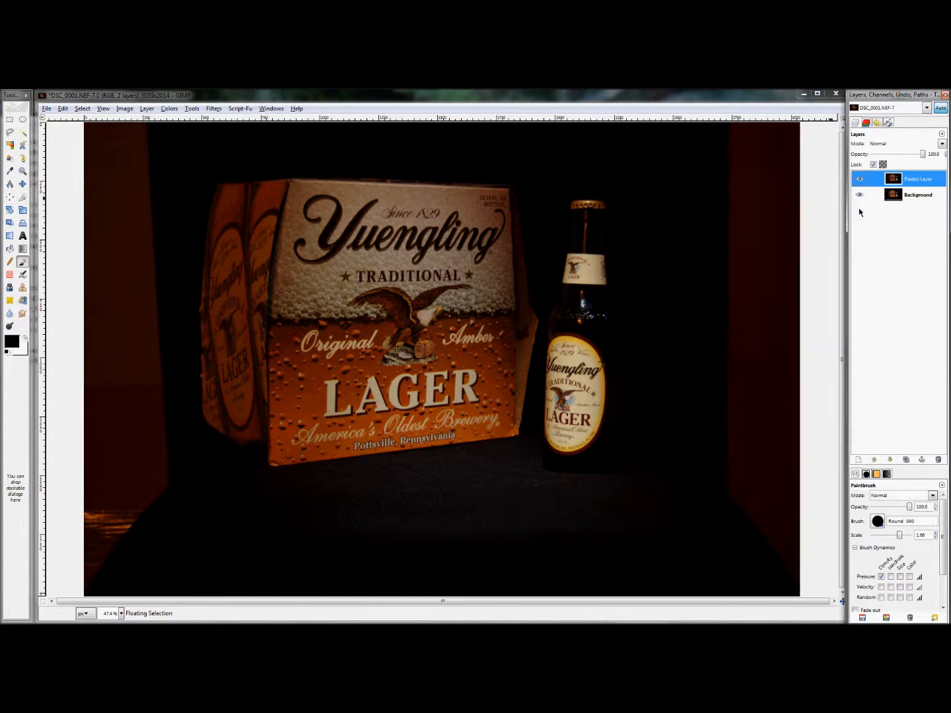
Compare the pasted layer with the retouched background by hiding and showing the pasted layer repeatedly.
{"action": "left_click", "coordinate": [859, 179]}
{"action": "left_click", "coordinate": [858, 179]}
{"action": "left_click", "coordinate": [859, 179]}
{"action": "left_click", "coordinate": [859, 179]}
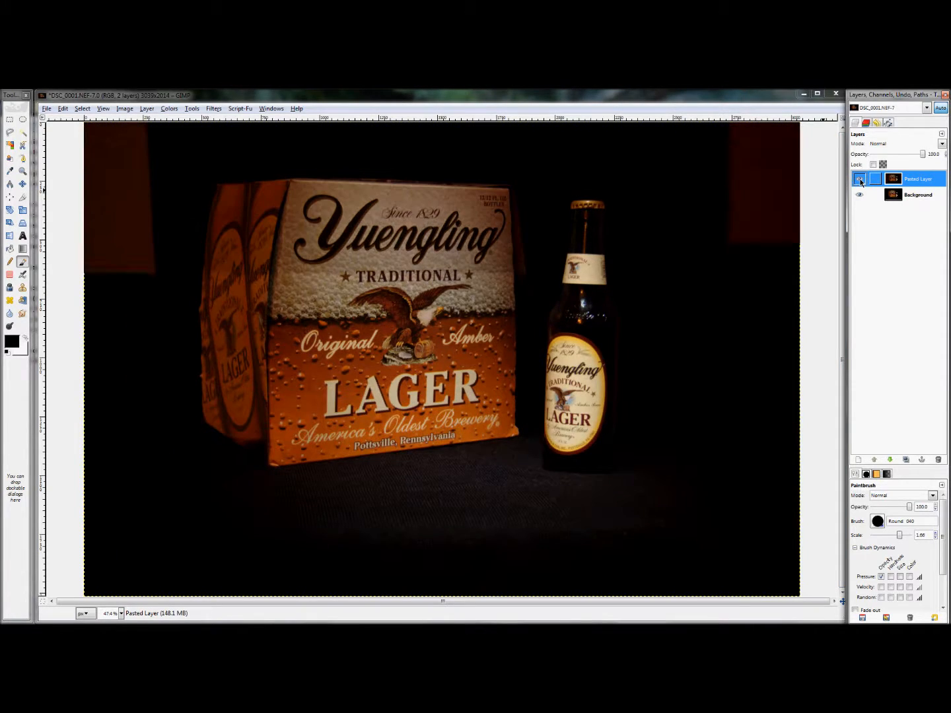
{"action": "left_click", "coordinate": [859, 180]}
{"action": "left_click", "coordinate": [859, 180]}
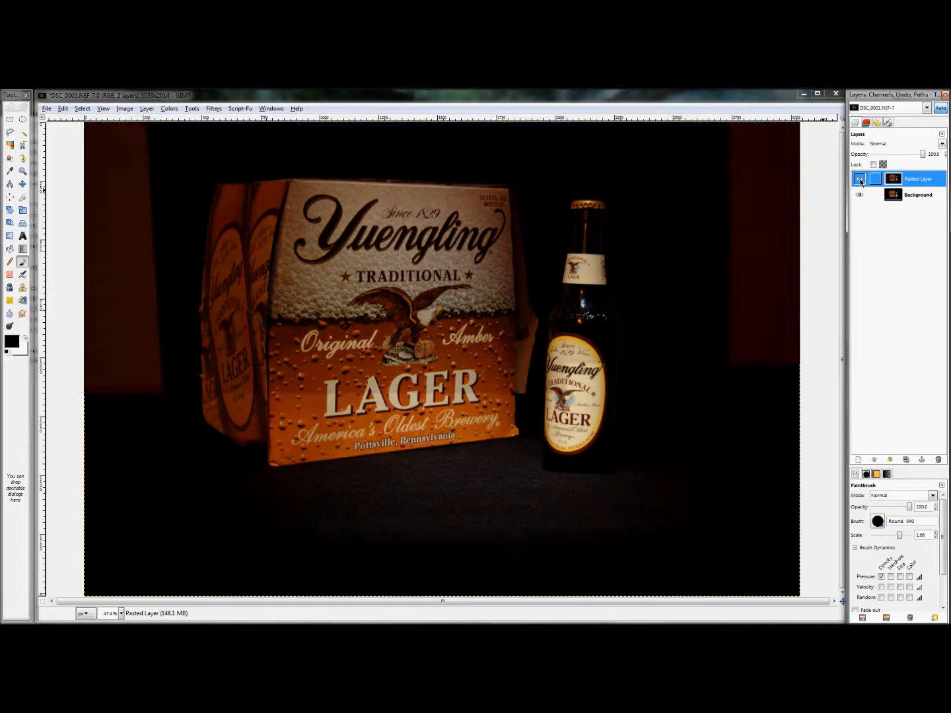
{"action": "left_click", "coordinate": [859, 180]}
{"action": "left_click", "coordinate": [859, 180]}
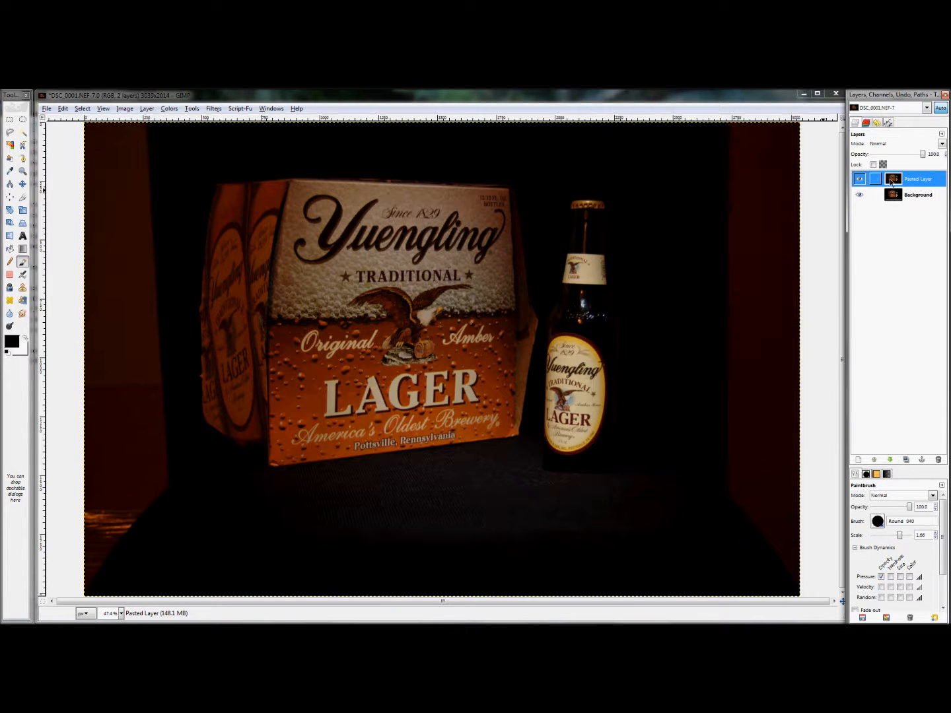
{"action": "right_click", "coordinate": [891, 182]}
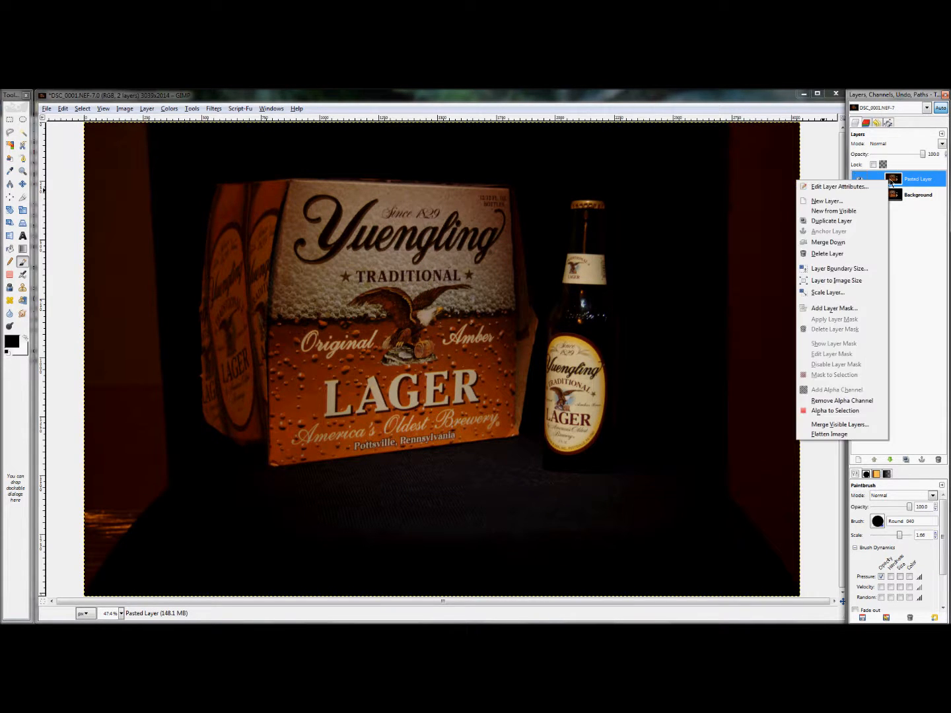
{"action": "left_click", "coordinate": [847, 309]}
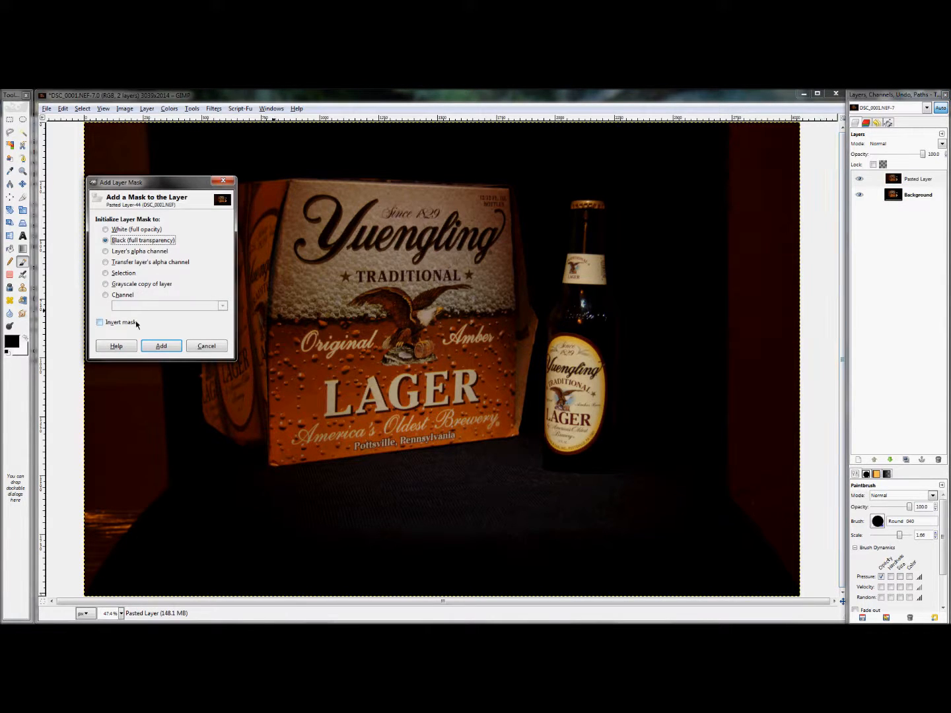
{"action": "left_click", "coordinate": [162, 345]}
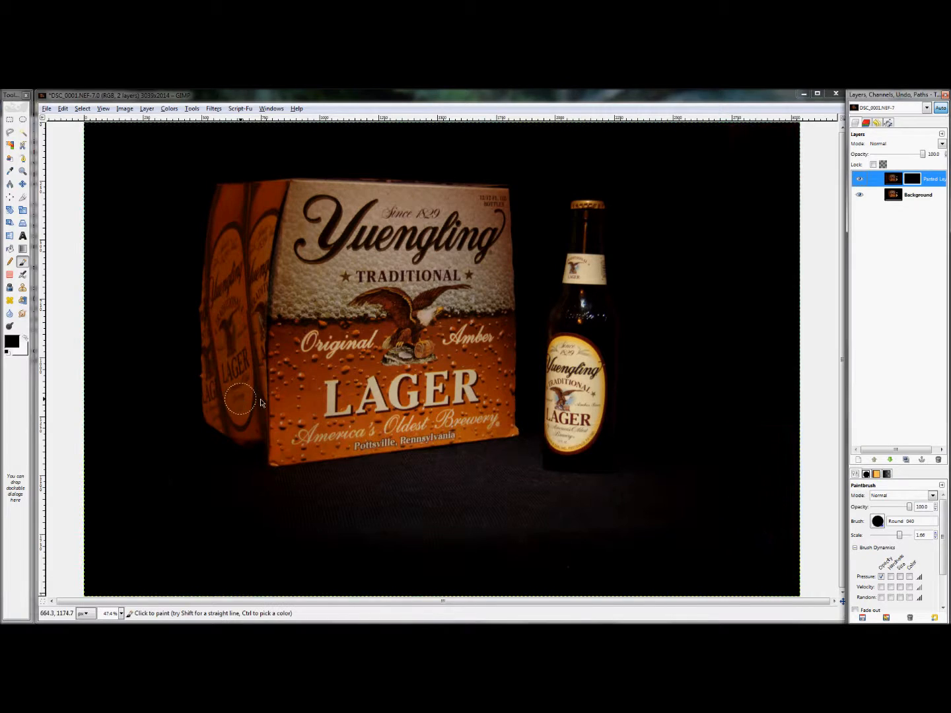
{"action": "right_click", "coordinate": [916, 180]}
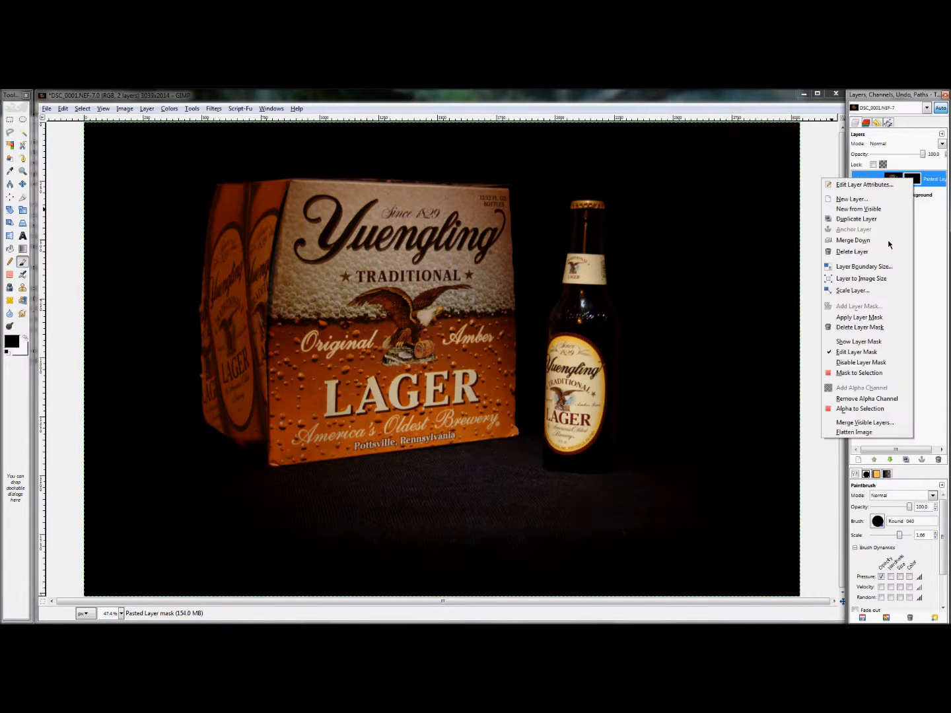
{"action": "left_click", "coordinate": [861, 329]}
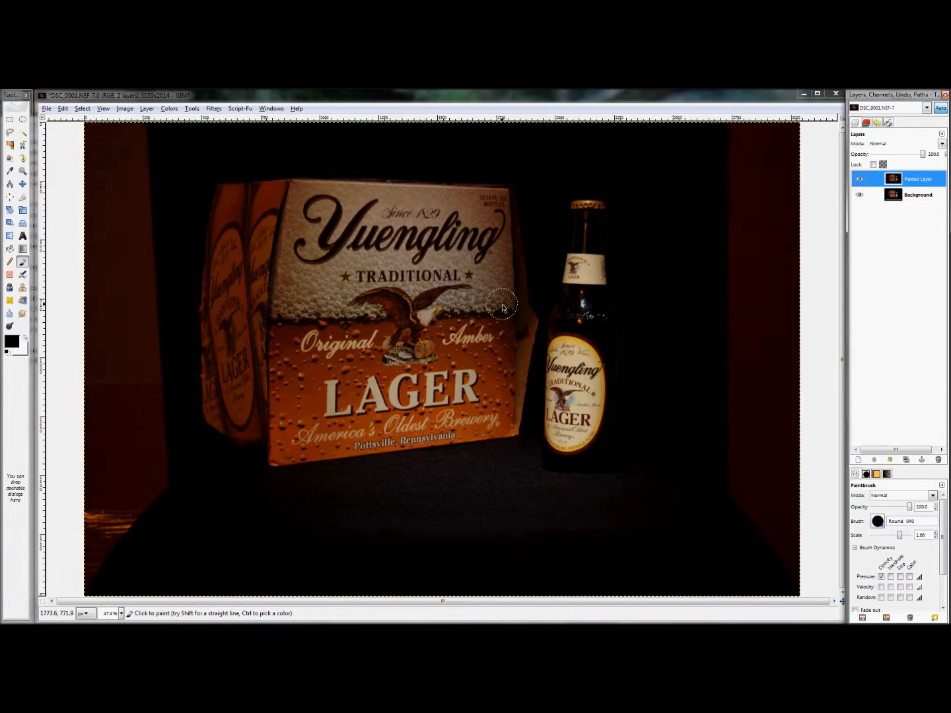
Add a layer mask to the pasted layer, initialized to Black (full transparency).
{"action": "right_click", "coordinate": [895, 179]}
{"action": "left_click", "coordinate": [827, 304]}
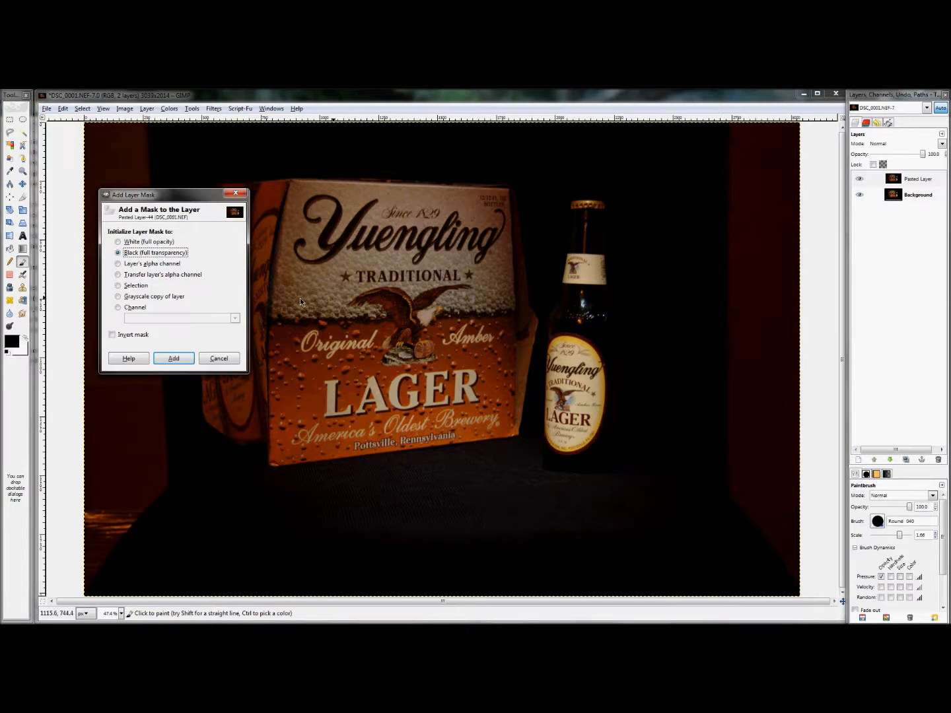
{"action": "left_click", "coordinate": [173, 359]}
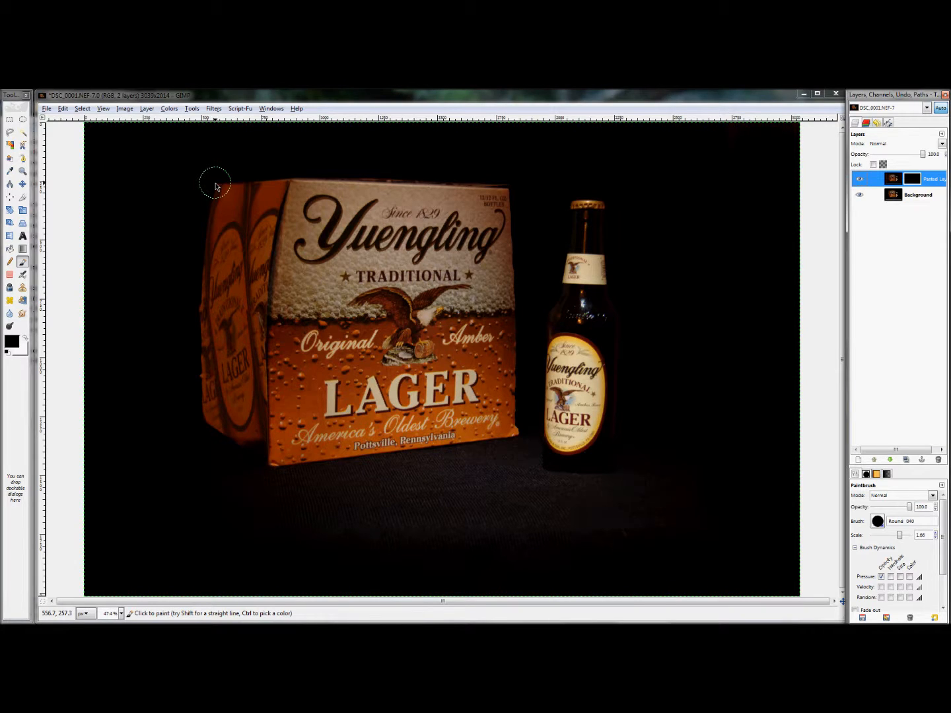
Swap the foreground and background colours so that white is the colour for painting on the layer mask.
{"action": "key", "text": "x"}
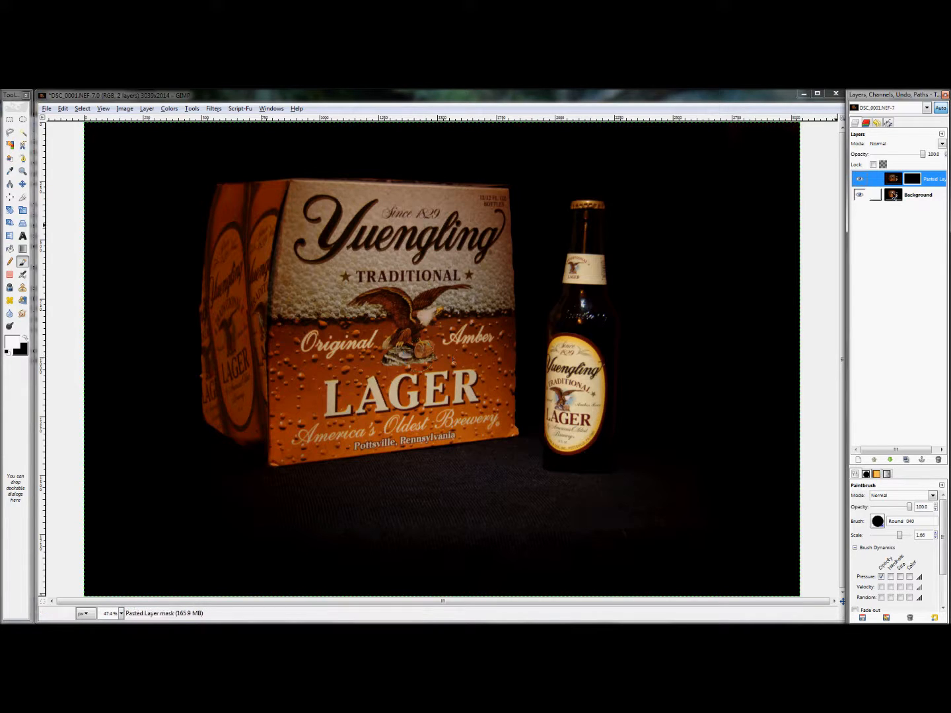
{"action": "left_click", "coordinate": [859, 179]}
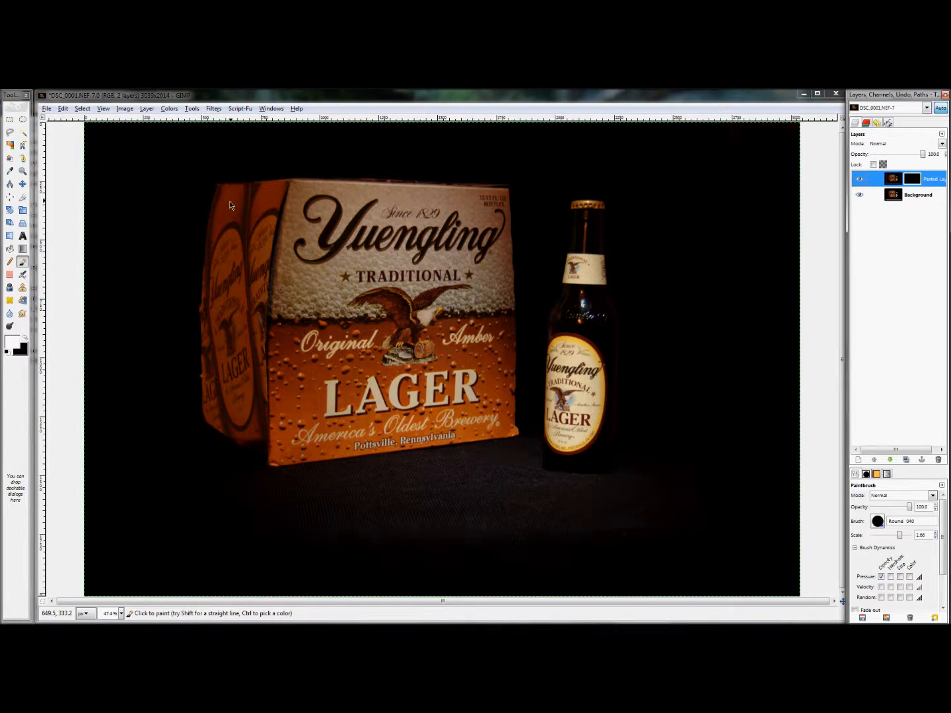
{"action": "left_click", "coordinate": [310, 290]}
{"action": "mouse_move", "coordinate": [311, 291]}
{"action": "left_mouse_down"}
{"action": "mouse_move", "coordinate": [178, 430]}
{"action": "mouse_move", "coordinate": [301, 335]}
{"action": "mouse_move", "coordinate": [238, 265]}
{"action": "mouse_move", "coordinate": [352, 238]}
{"action": "left_mouse_up"}
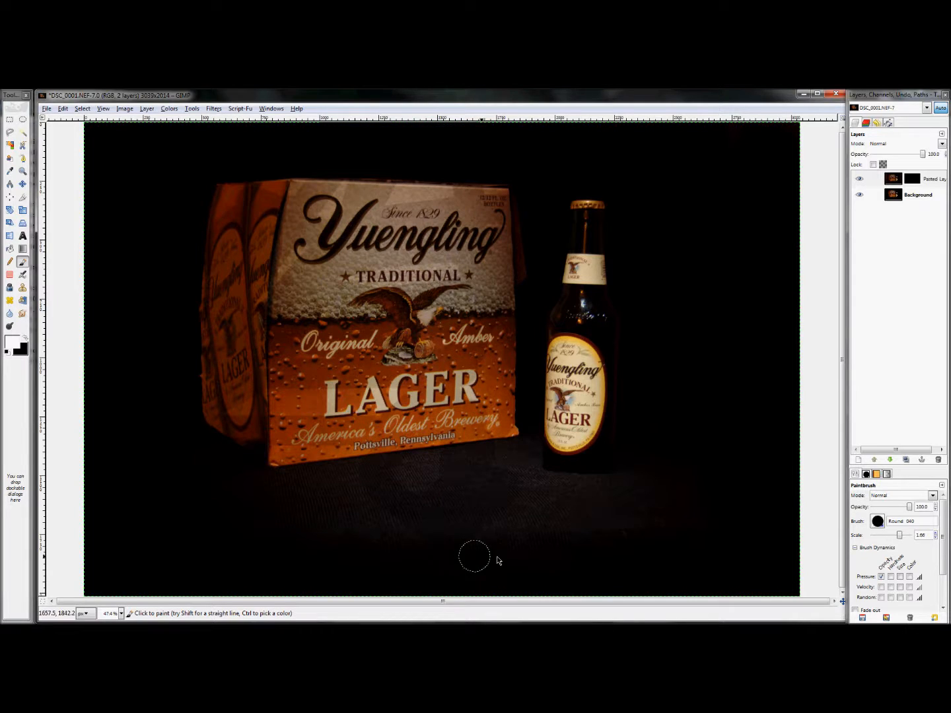
{"action": "left_click_drag", "start_coordinate": [128, 511], "coordinate": [122, 396]}
{"action": "key", "text": "ctrl+z"}
{"action": "key", "text": "ctrl+z"}
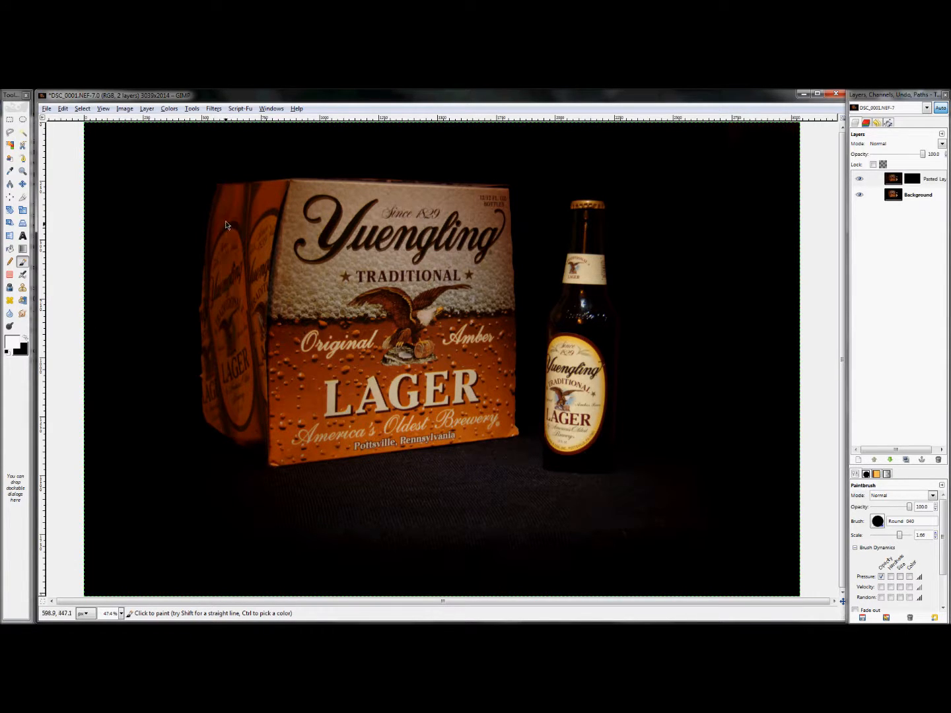
Paint white on the pasted layer's mask over the carton's shaded side panel and compare by toggling the layer's visibility.
{"action": "left_click_drag", "start_coordinate": [255, 444], "coordinate": [259, 269]}
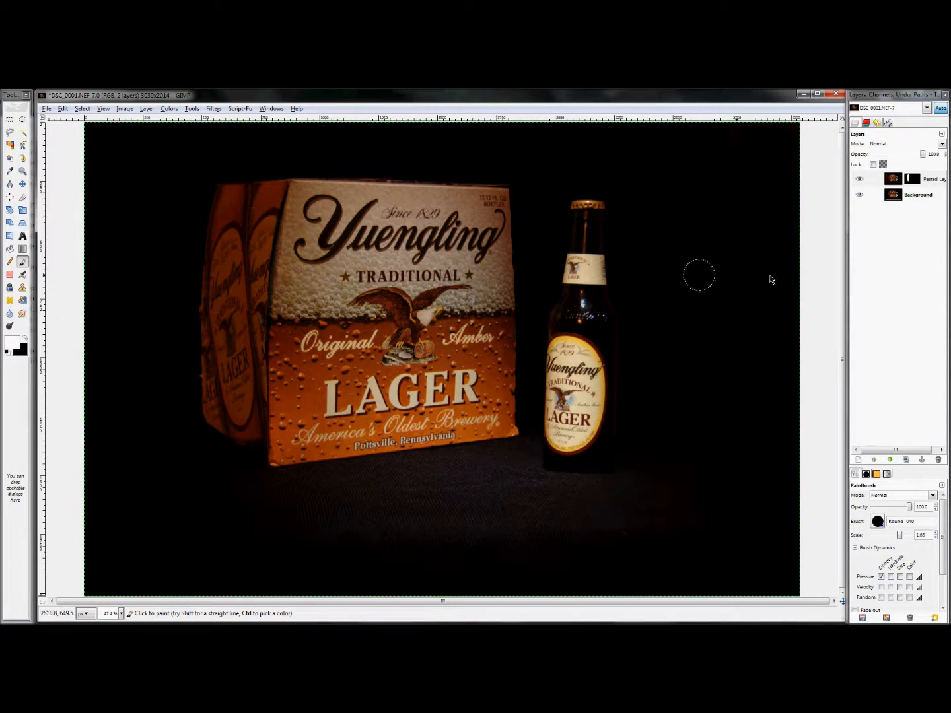
{"action": "left_click", "coordinate": [858, 180]}
{"action": "left_click", "coordinate": [859, 180]}
{"action": "left_click", "coordinate": [858, 180]}
{"action": "left_click", "coordinate": [858, 179]}
{"action": "left_click", "coordinate": [858, 180]}
{"action": "left_click", "coordinate": [858, 179]}
{"action": "left_click", "coordinate": [858, 180]}
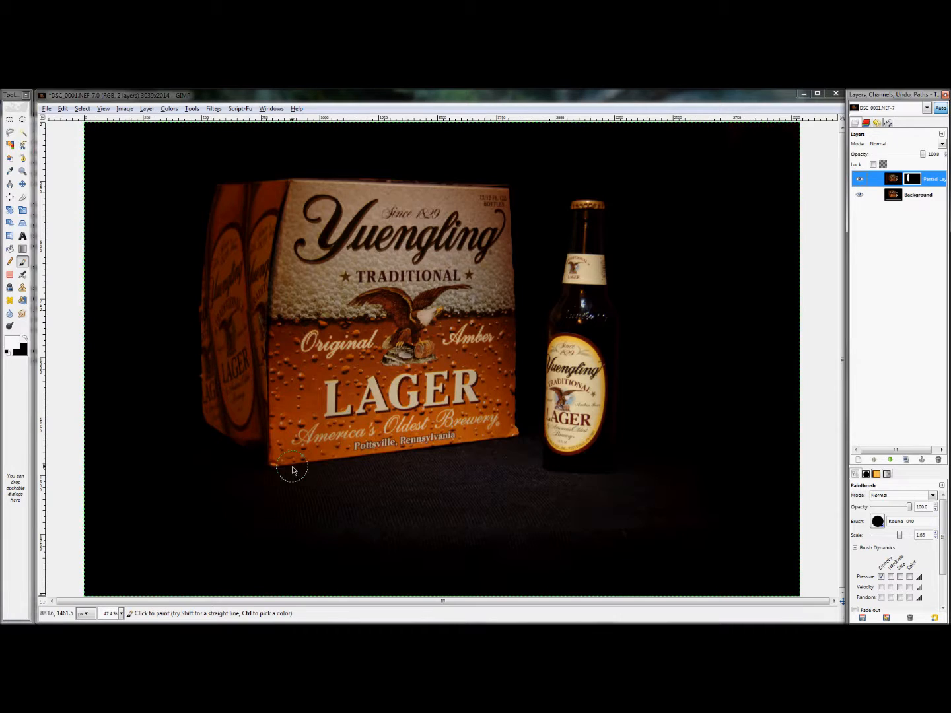
{"action": "key", "text": "x"}
{"action": "scroll", "coordinate": [304, 461], "scroll_direction": "up", "scroll_amount": 2}
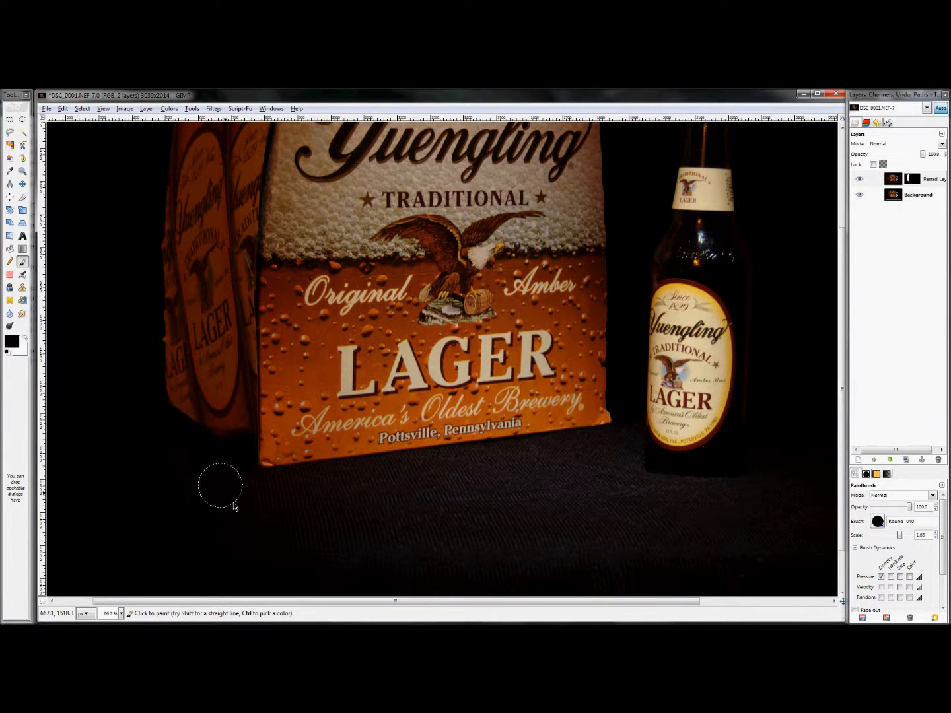
{"action": "mouse_move", "coordinate": [220, 386]}
{"action": "left_mouse_down"}
{"action": "mouse_move", "coordinate": [208, 310]}
{"action": "mouse_move", "coordinate": [224, 439]}
{"action": "left_mouse_up"}
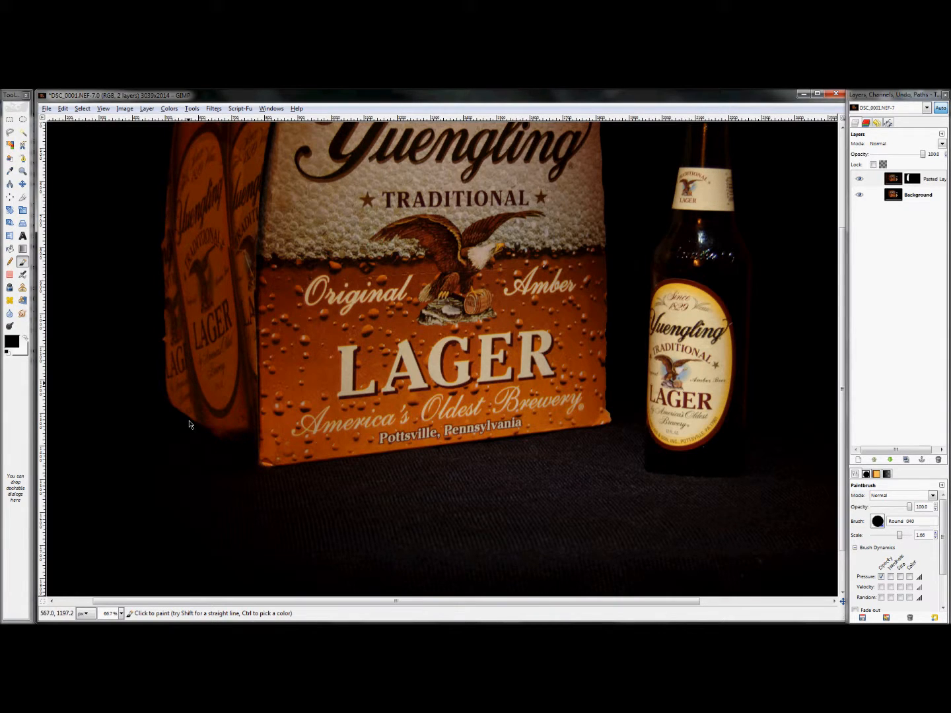
{"action": "key", "text": "ctrl+z"}
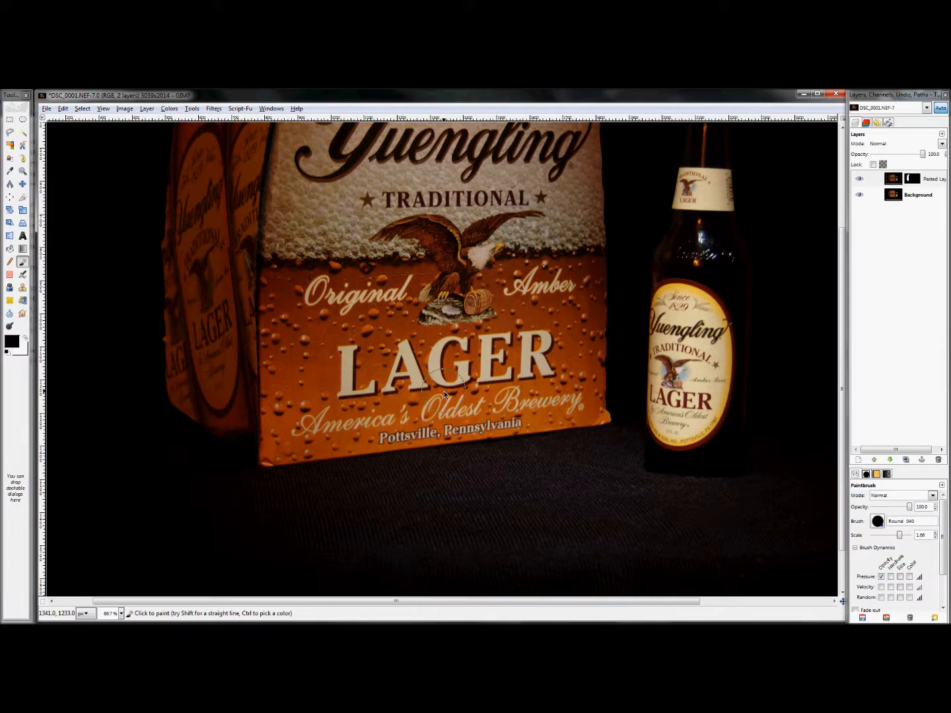
{"action": "key", "text": "z"}
{"action": "key", "text": "shift+ctrl+j"}
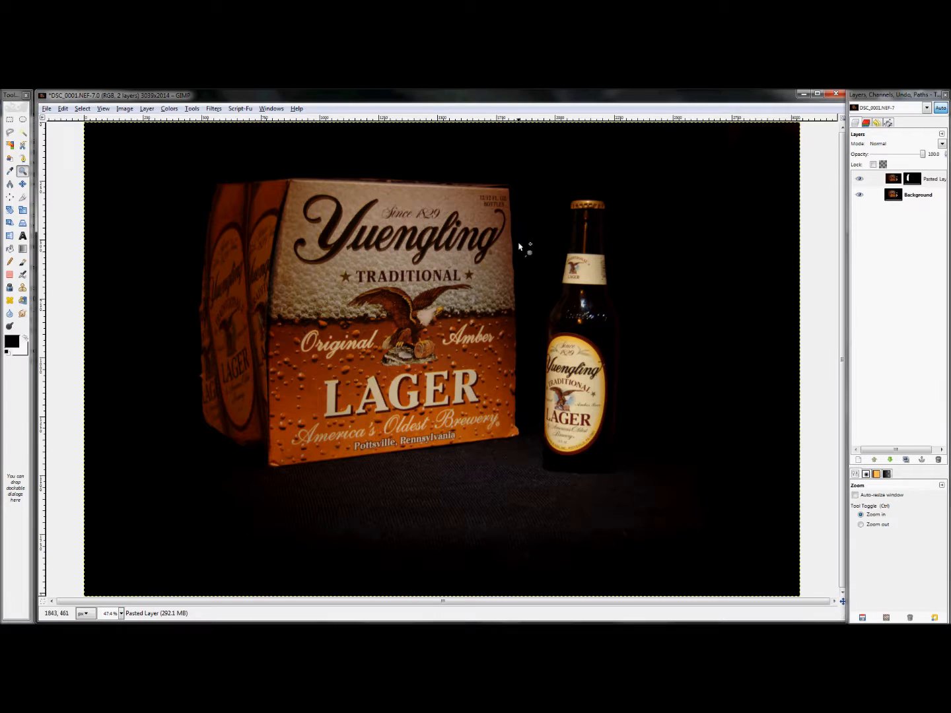
Switch to the file browser's RAW folder, open DSC_0004.NEF in UFRaw and send the conversion to GIMP.
{"action": "key", "text": "alt+Tab"}
{"action": "key", "text": "alt+Tab"}
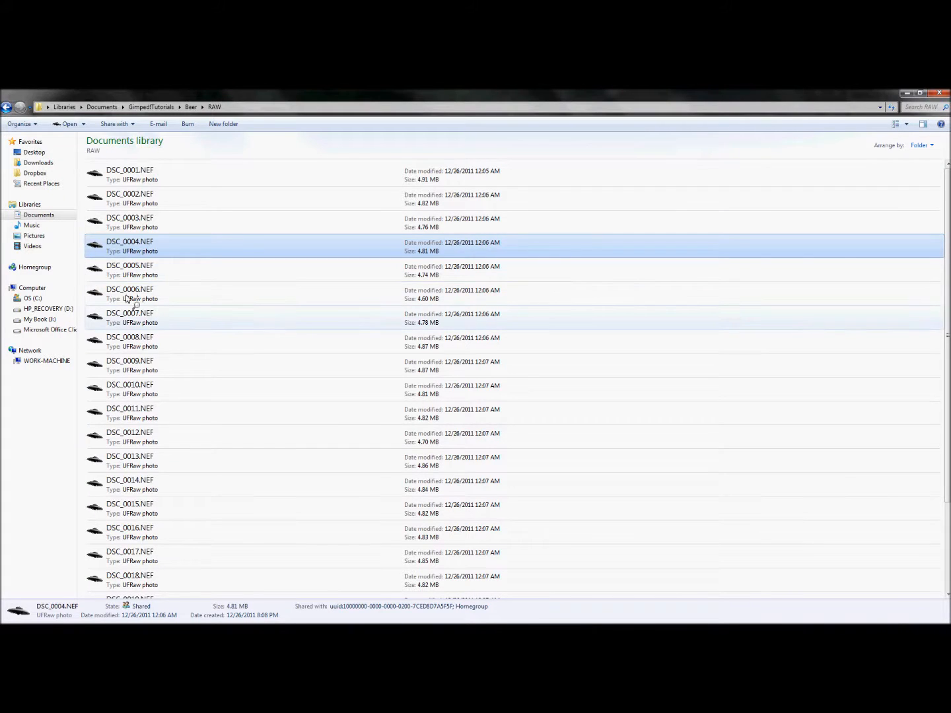
{"action": "right_click", "coordinate": [140, 254]}
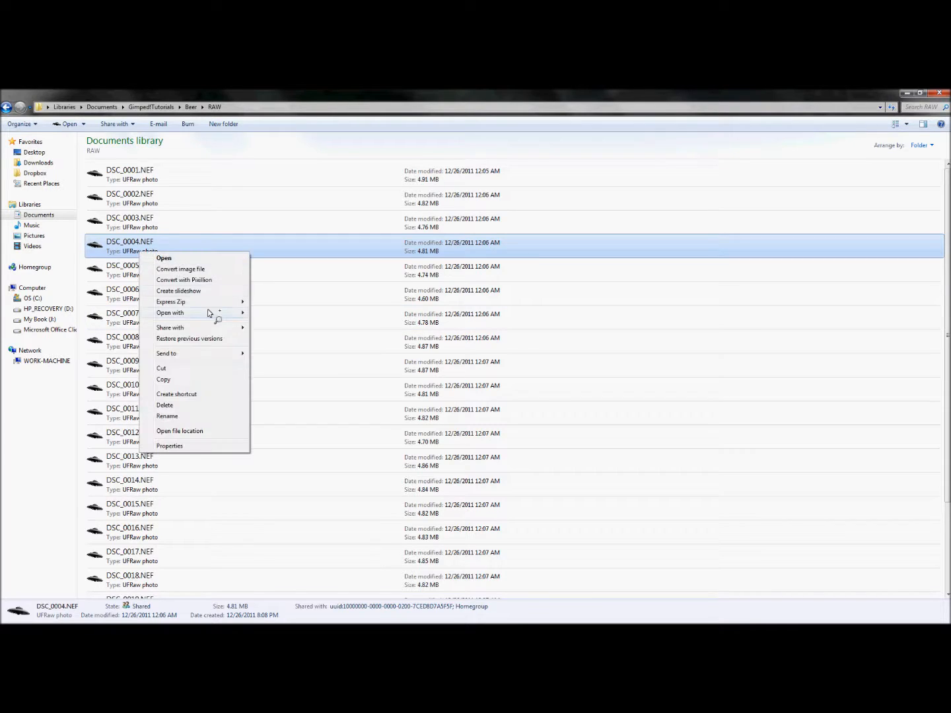
{"action": "mouse_move", "coordinate": [210, 316]}
{"action": "left_click", "coordinate": [267, 336]}
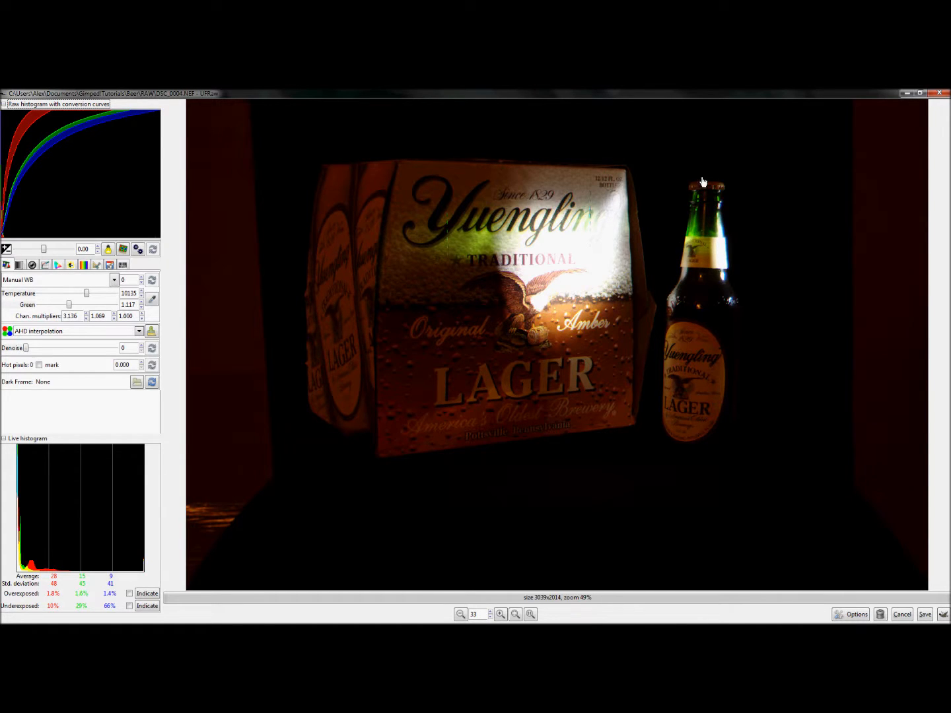
{"action": "left_click", "coordinate": [943, 614]}
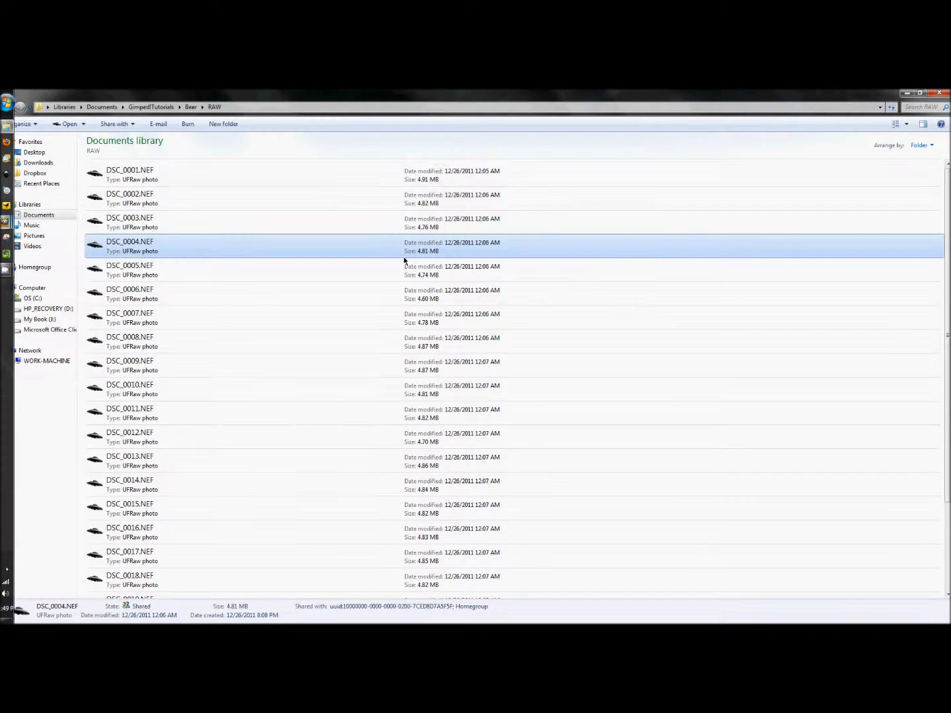
Close the older DSC_0004.NEF-12.0 image without saving its changes.
{"action": "key", "text": "alt+Tab"}
{"action": "key", "text": "alt+Tab"}
{"action": "key", "text": "alt+Tab"}
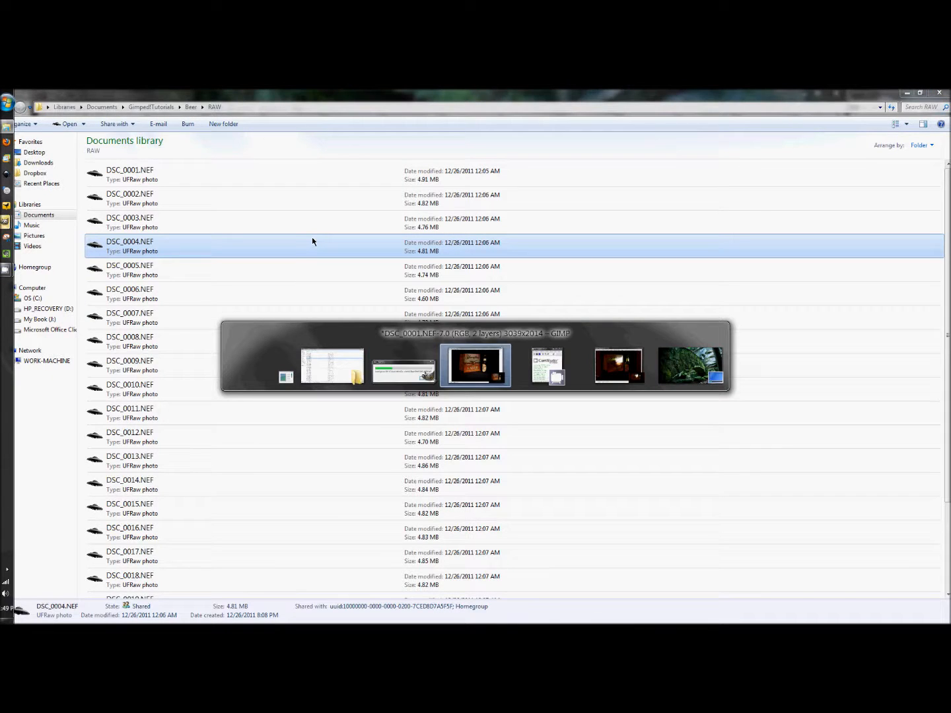
{"action": "left_click", "coordinate": [6, 221]}
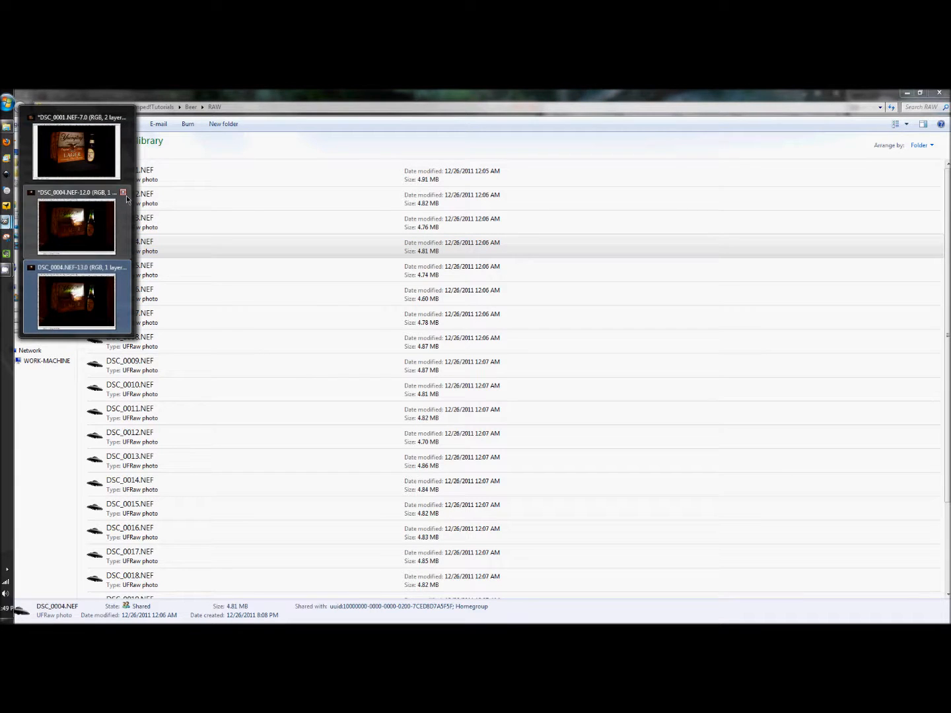
{"action": "left_click", "coordinate": [125, 193]}
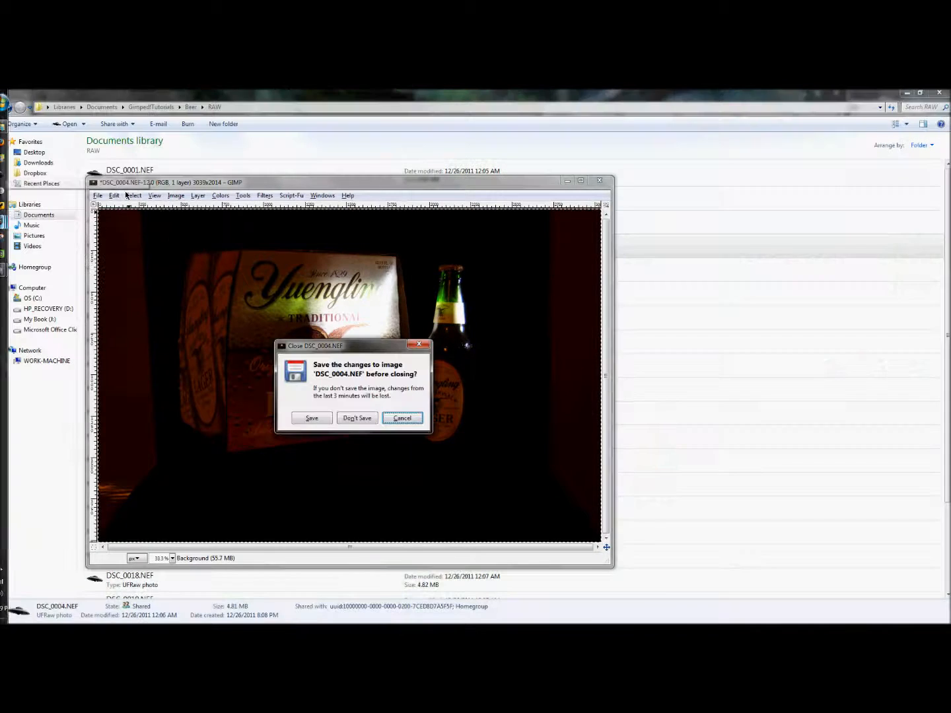
{"action": "left_click", "coordinate": [358, 416]}
Bring up the new DSC_0004.NEF-13.0 image, select all of it and copy it.
{"action": "left_click", "coordinate": [6, 222]}
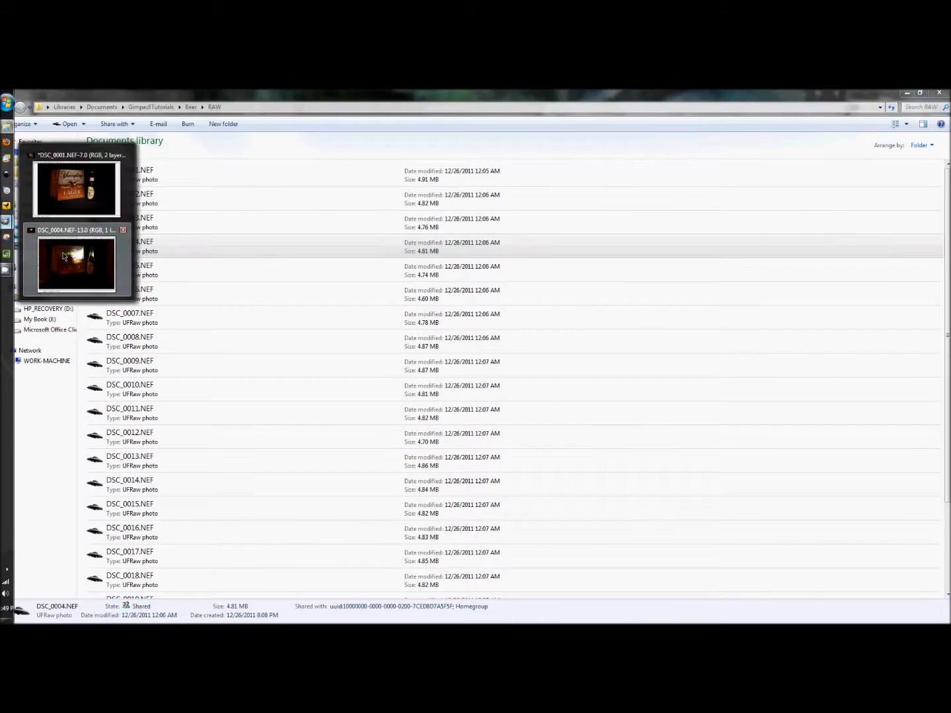
{"action": "left_click", "coordinate": [83, 264]}
{"action": "key", "text": "ctrl"}
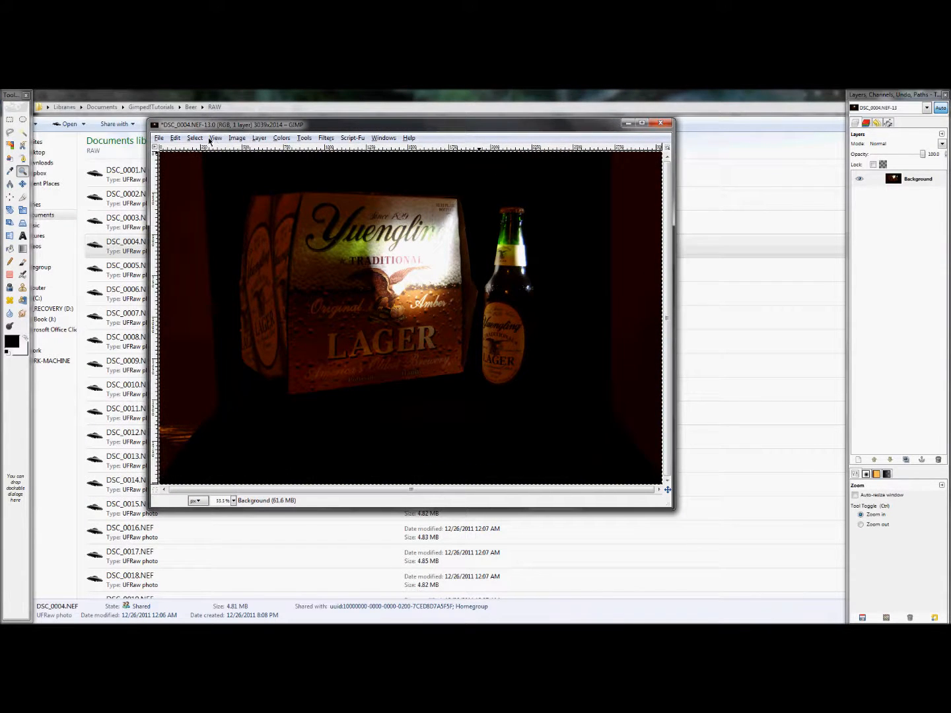
{"action": "left_click", "coordinate": [215, 137]}
{"action": "left_click", "coordinate": [174, 139]}
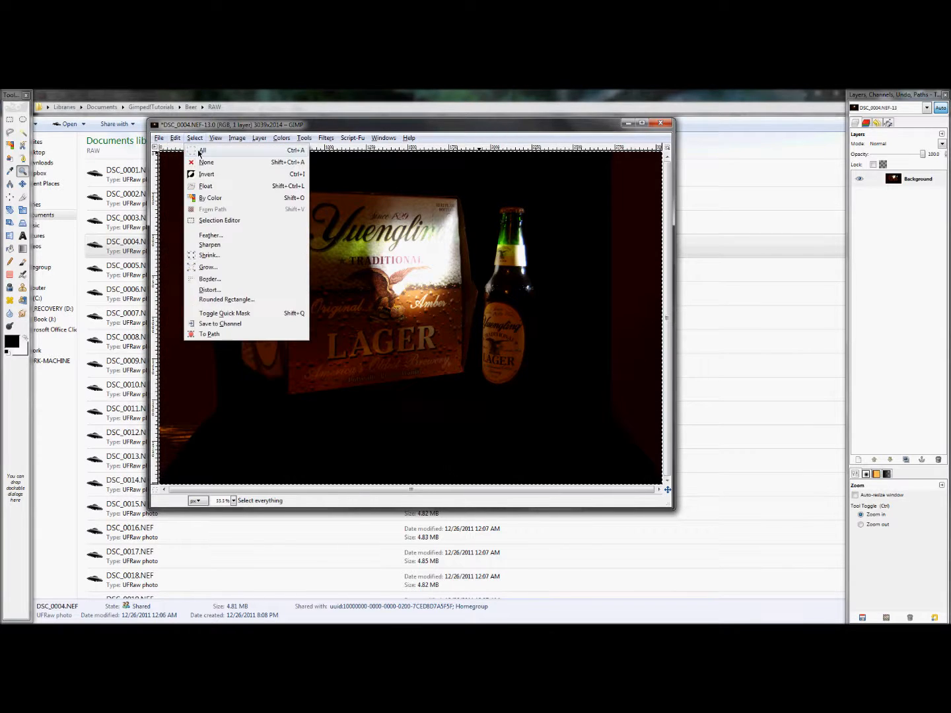
{"action": "left_click", "coordinate": [174, 139]}
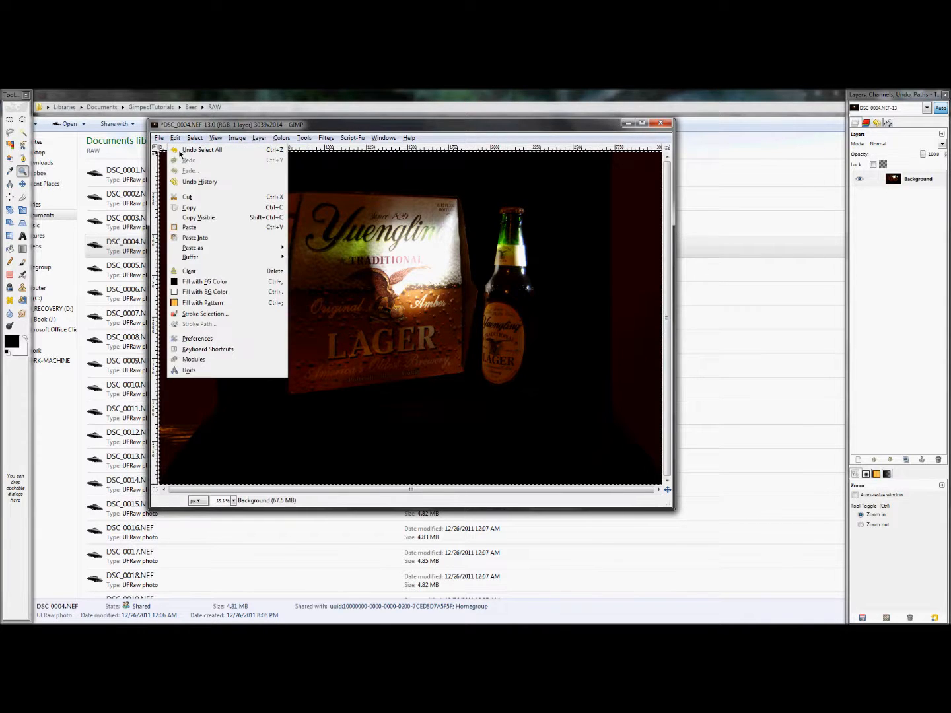
{"action": "left_click", "coordinate": [188, 206]}
Paste the copied photo into DSC_0001.NEF-7.0 and turn the floating selection into a new layer.
{"action": "key", "text": "alt+Tab"}
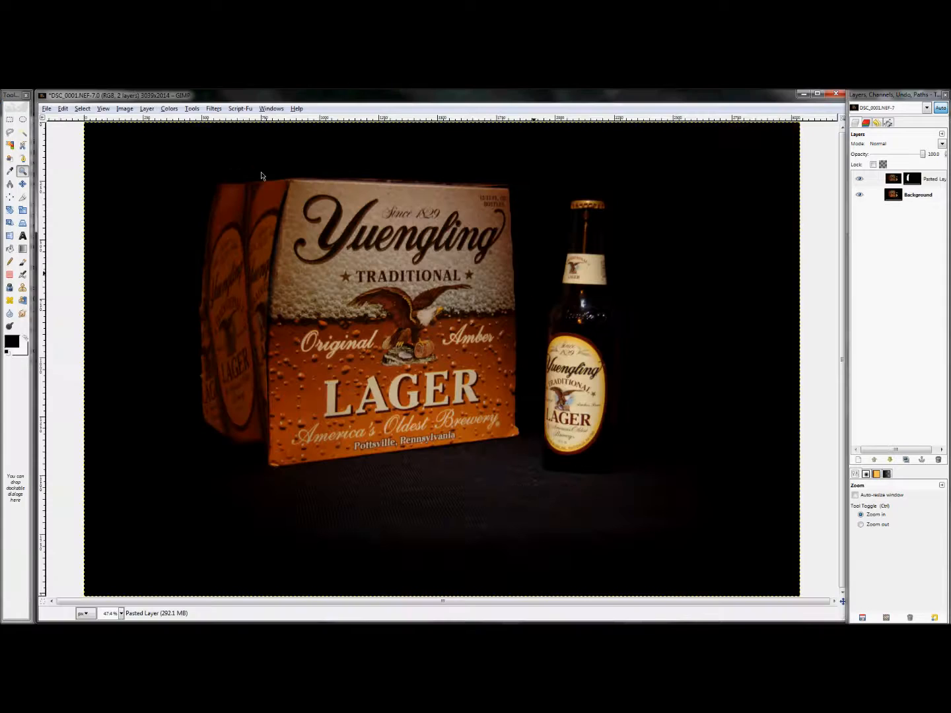
{"action": "left_click", "coordinate": [63, 108]}
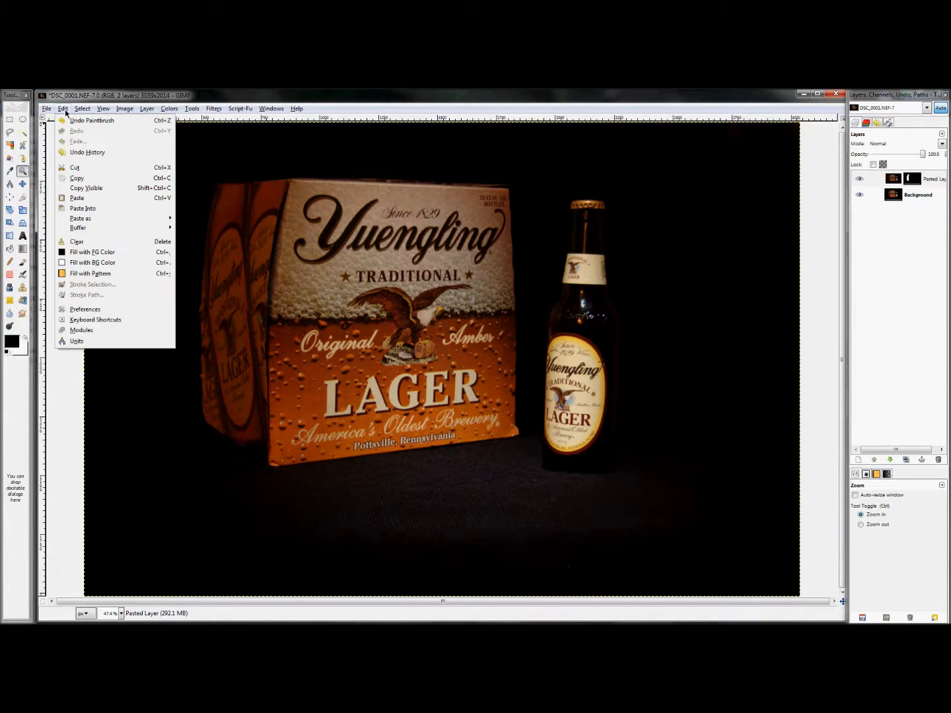
{"action": "left_click", "coordinate": [83, 198]}
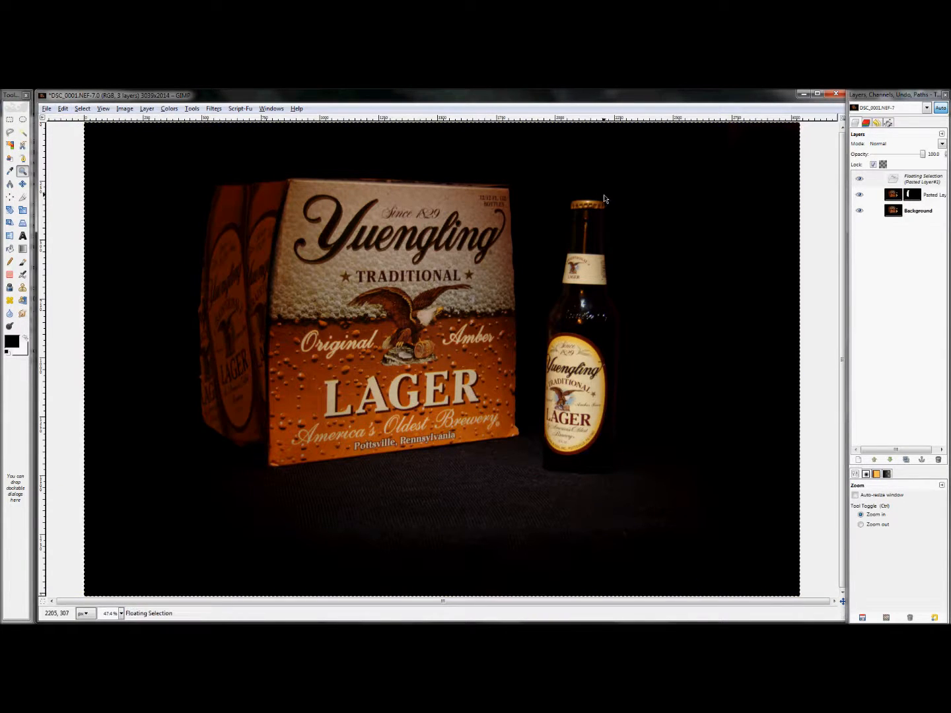
{"action": "right_click", "coordinate": [907, 184]}
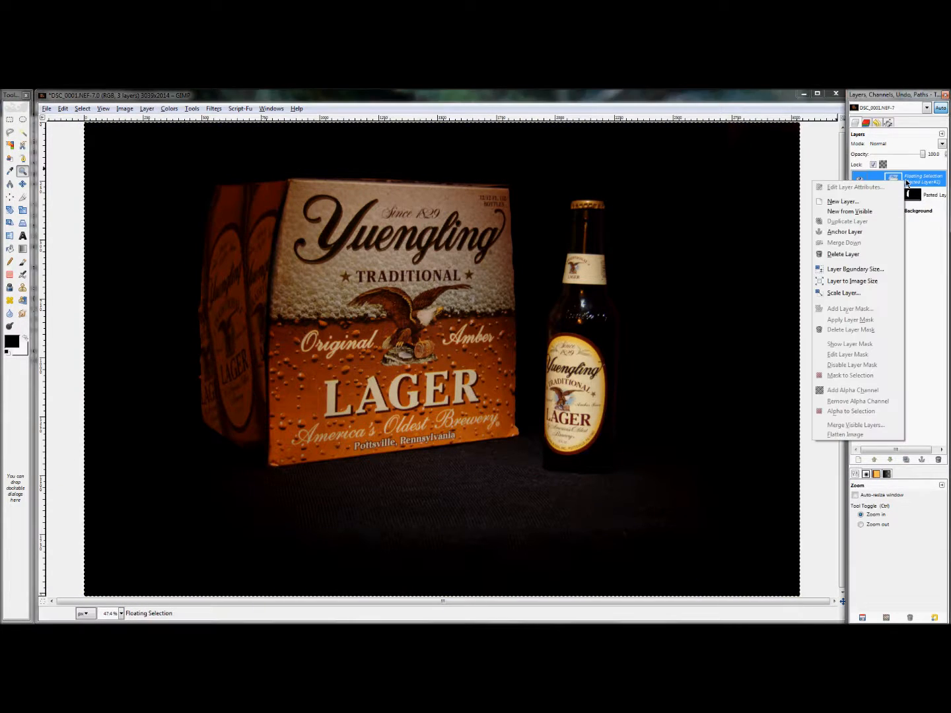
{"action": "left_click", "coordinate": [860, 202]}
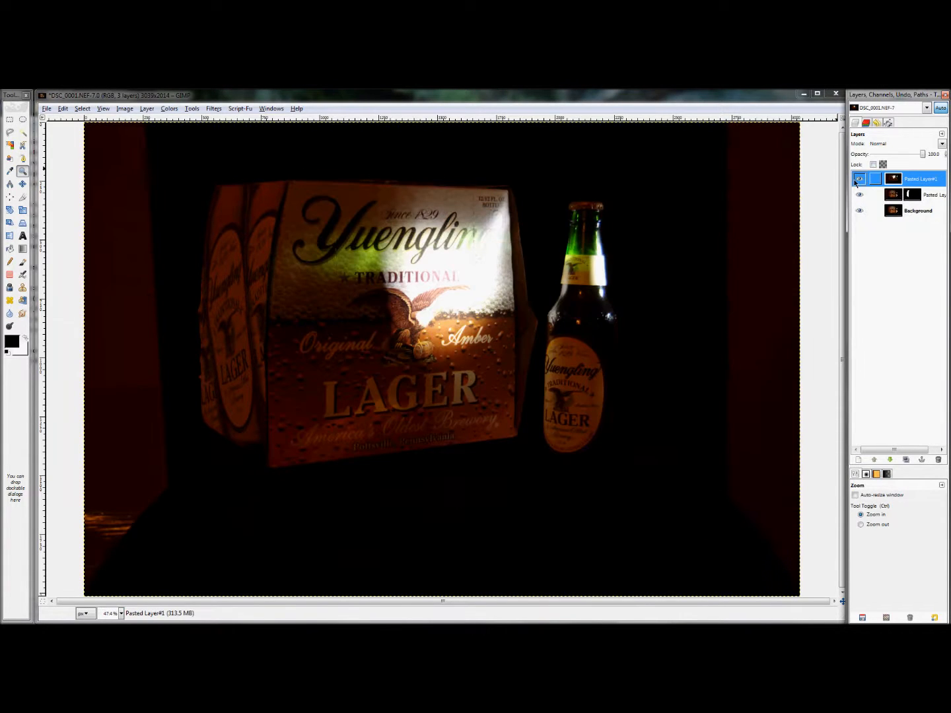
Compare the newly pasted green-lit bottle layer with the layers beneath by hiding and showing it repeatedly.
{"action": "left_click", "coordinate": [860, 180]}
{"action": "left_click", "coordinate": [859, 180]}
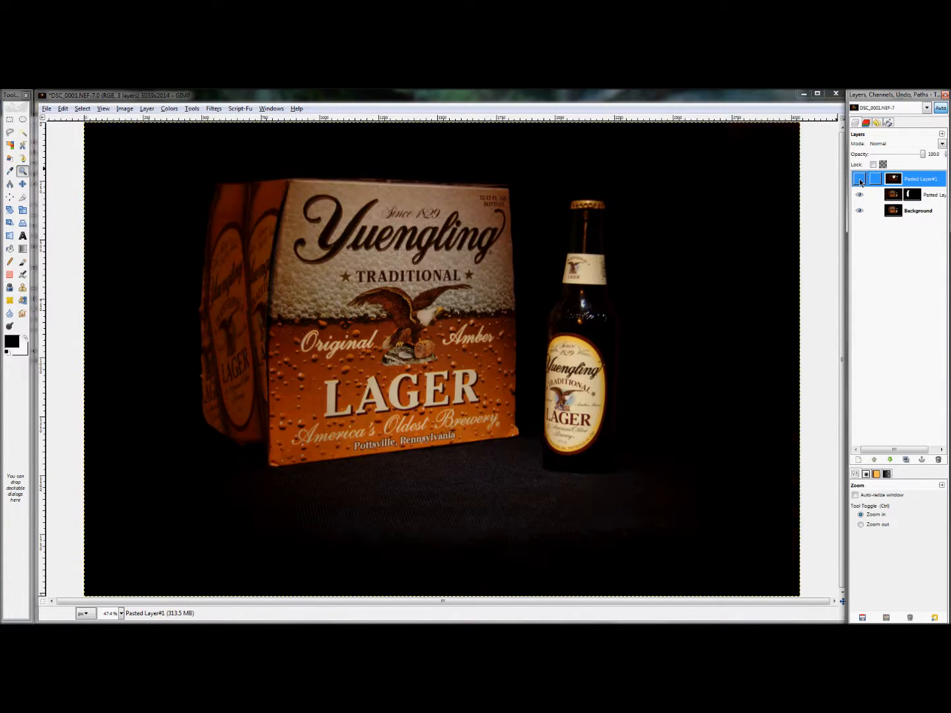
{"action": "left_click", "coordinate": [860, 180]}
{"action": "left_click", "coordinate": [860, 180]}
{"action": "left_click", "coordinate": [860, 179]}
{"action": "left_click", "coordinate": [859, 180]}
{"action": "left_click", "coordinate": [860, 180]}
{"action": "left_click", "coordinate": [859, 179]}
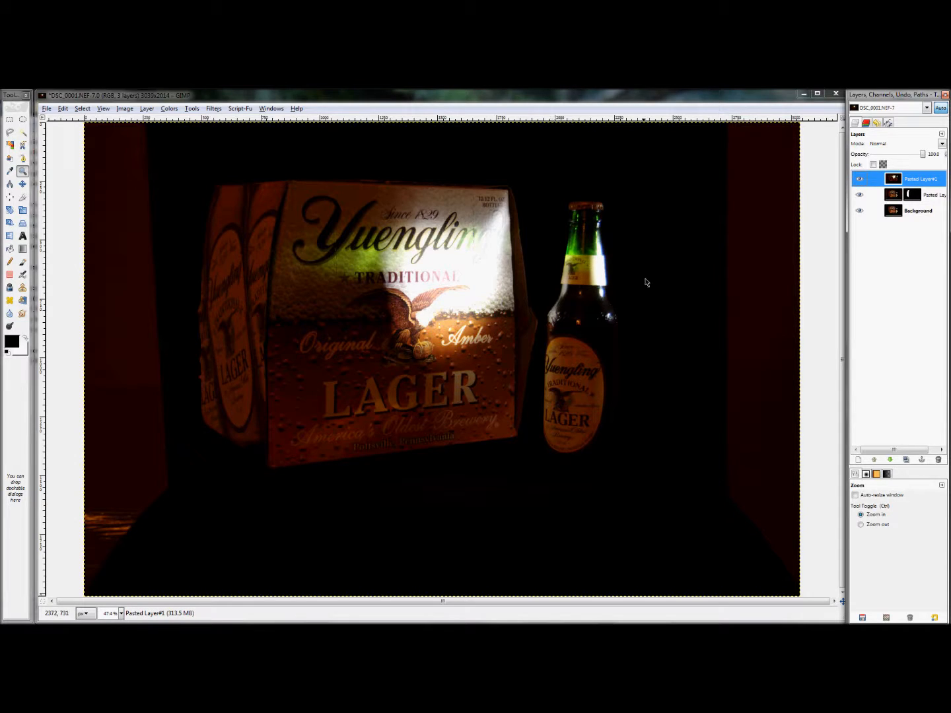
{"action": "left_click", "coordinate": [858, 184]}
{"action": "left_click", "coordinate": [859, 185]}
{"action": "left_click", "coordinate": [858, 185]}
{"action": "left_click", "coordinate": [858, 185]}
{"action": "left_click", "coordinate": [858, 185]}
{"action": "left_click", "coordinate": [858, 185]}
{"action": "left_click", "coordinate": [858, 185]}
{"action": "left_click", "coordinate": [859, 184]}
{"action": "left_click", "coordinate": [859, 184]}
{"action": "left_click", "coordinate": [858, 185]}
{"action": "left_click", "coordinate": [858, 185]}
{"action": "left_click", "coordinate": [859, 185]}
{"action": "left_click", "coordinate": [859, 185]}
{"action": "left_click", "coordinate": [859, 185]}
Select the Pasted Layer#1 layer and lower its opacity to 32.7 to see the bottle beneath through it.
{"action": "scroll", "coordinate": [632, 332], "scroll_direction": "up", "scroll_amount": 4}
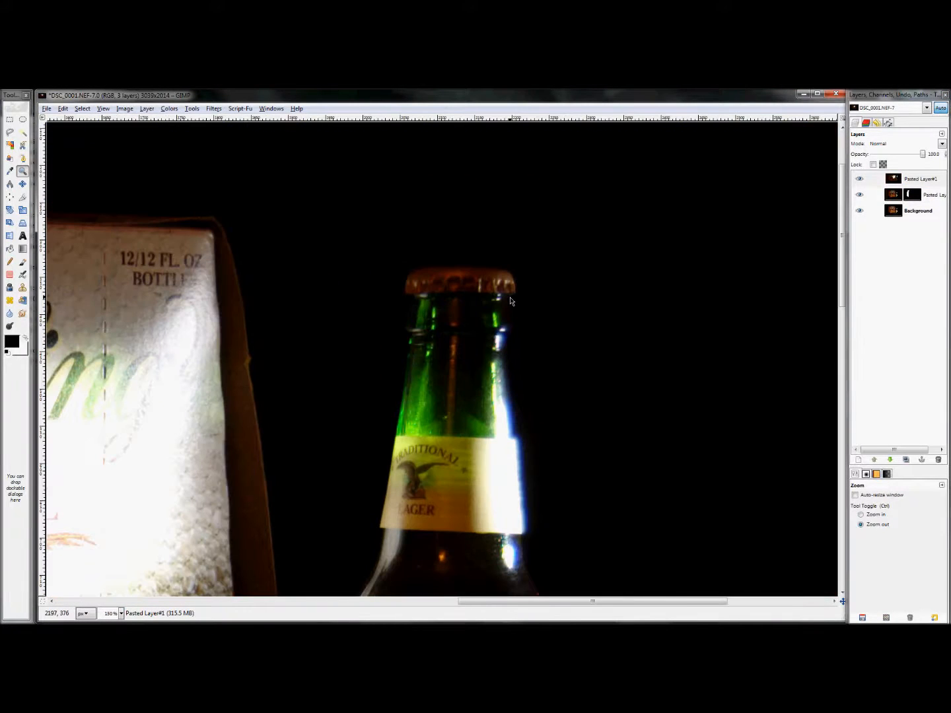
{"action": "scroll", "coordinate": [502, 462], "scroll_direction": "down", "scroll_amount": 3}
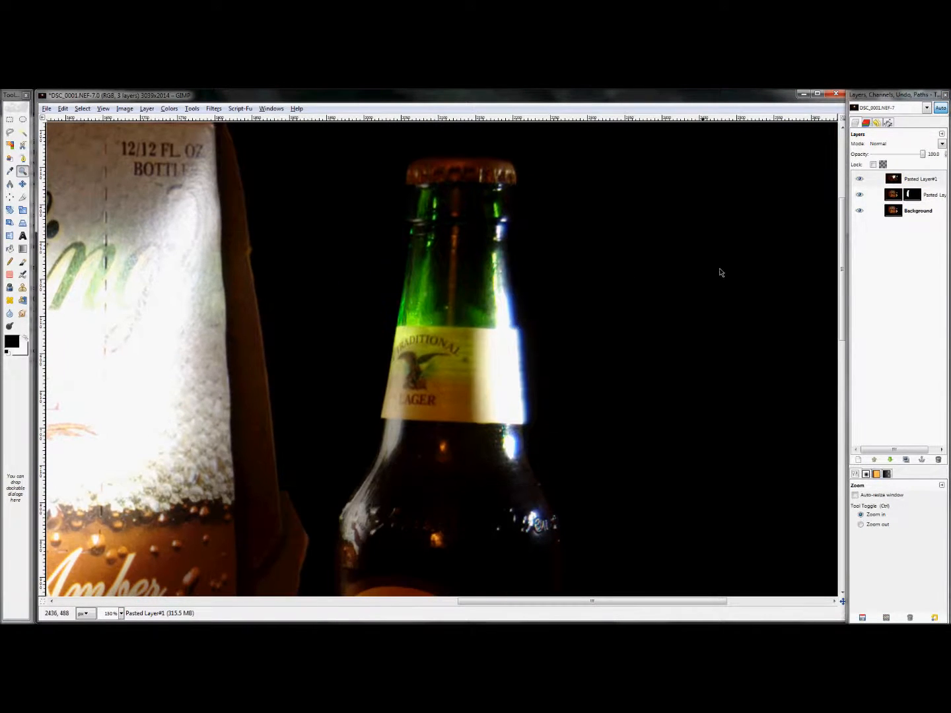
{"action": "left_click", "coordinate": [919, 179]}
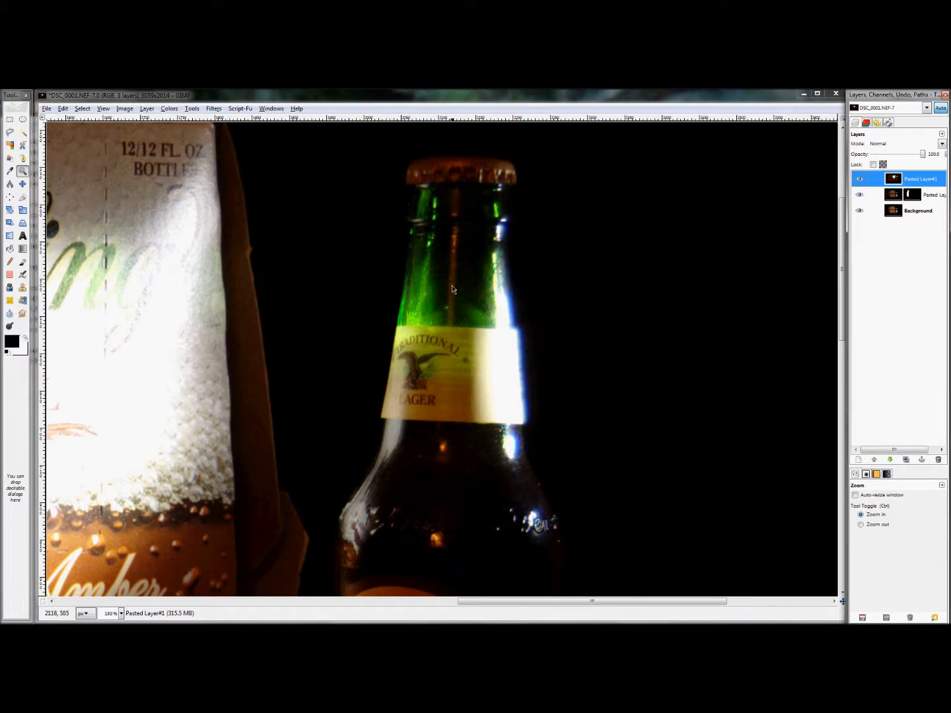
{"action": "left_click_drag", "start_coordinate": [924, 155], "coordinate": [890, 157]}
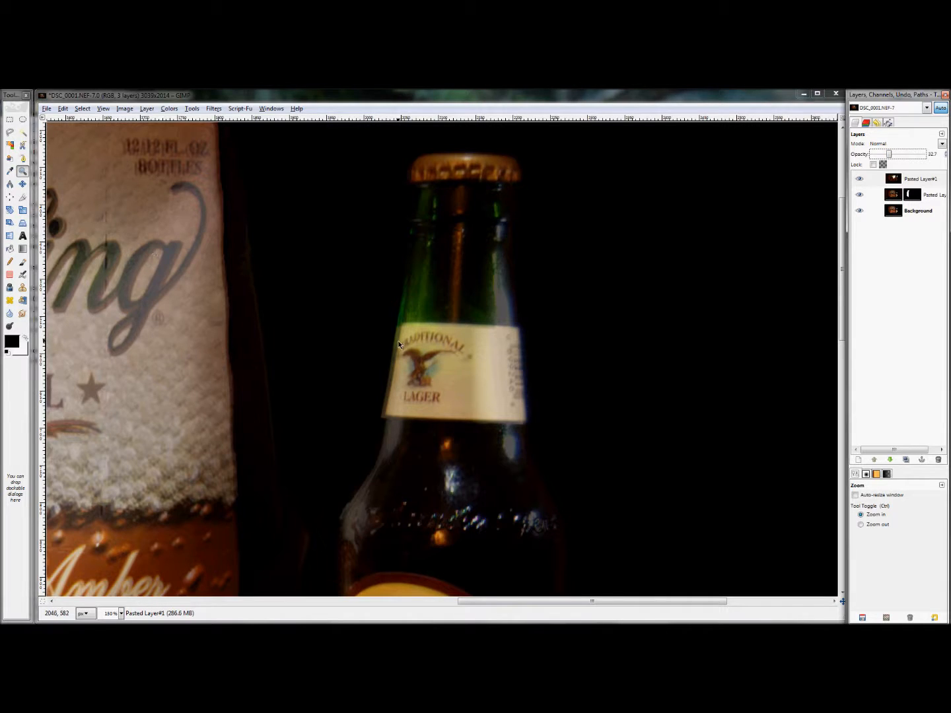
Shift the semi-transparent layer slightly right and up with the Move tool so the bottle's neck label lines up with the image below.
{"action": "left_click", "coordinate": [388, 357]}
{"action": "left_click", "coordinate": [414, 319]}
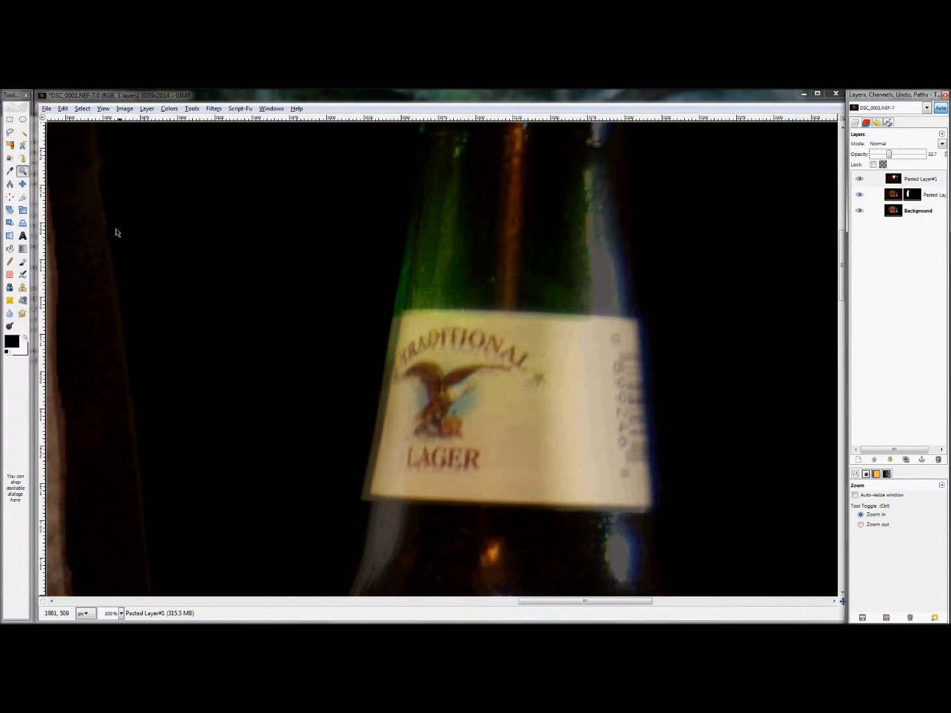
{"action": "left_click", "coordinate": [23, 185]}
{"action": "left_click", "coordinate": [858, 183]}
{"action": "left_click", "coordinate": [858, 183]}
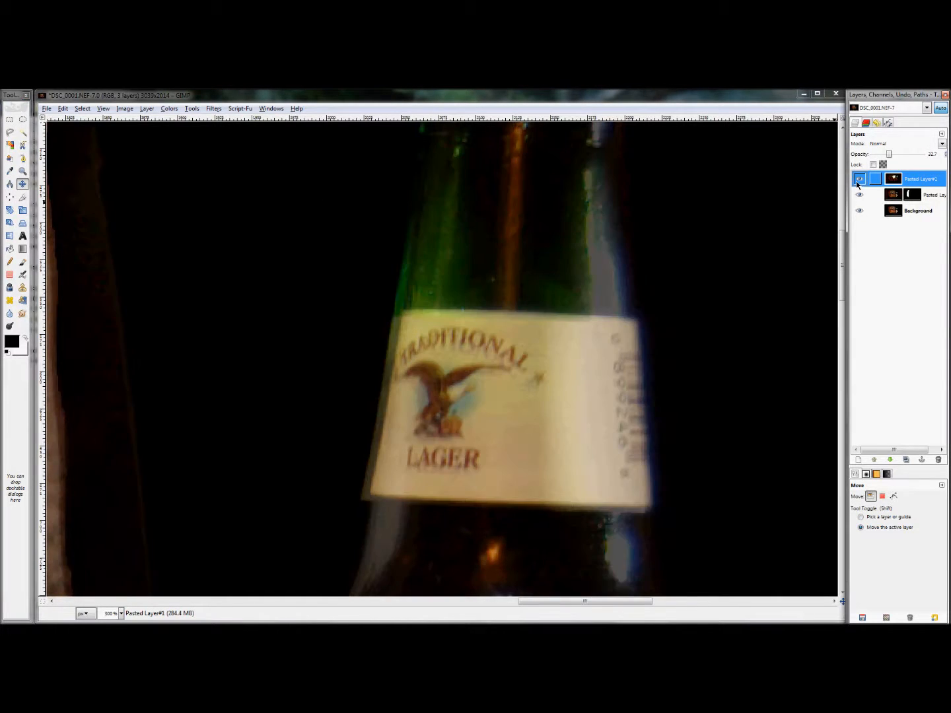
{"action": "left_click", "coordinate": [858, 183]}
{"action": "left_click", "coordinate": [858, 183]}
{"action": "left_click_drag", "start_coordinate": [429, 370], "coordinate": [438, 367]}
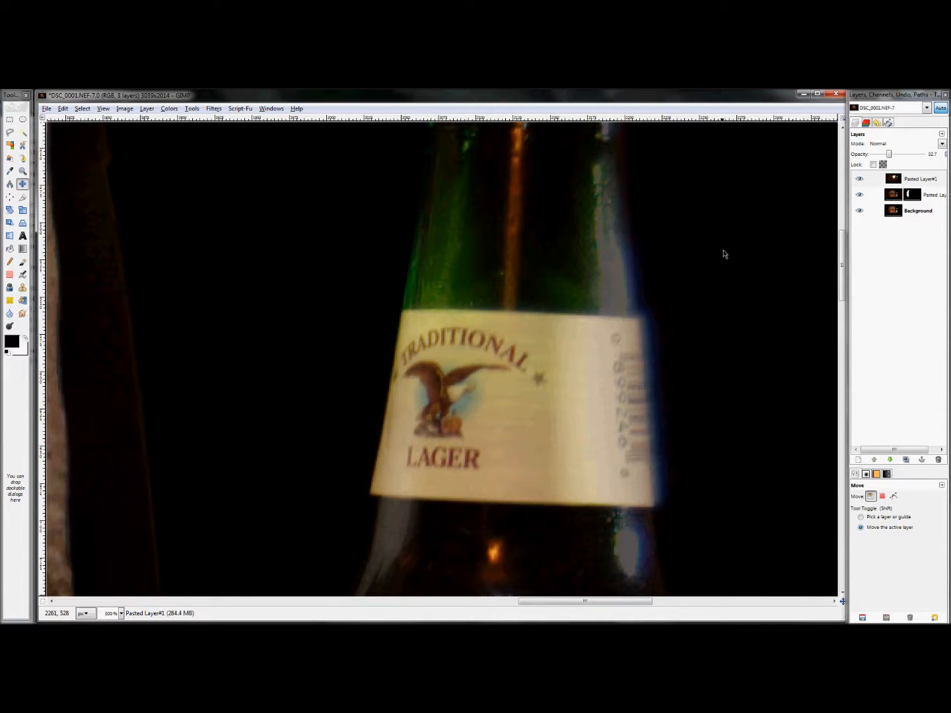
Check the alignment by hiding and showing Pasted Layer#1, and restore its opacity to 100.
{"action": "left_click", "coordinate": [859, 179]}
{"action": "left_click", "coordinate": [859, 180]}
{"action": "left_click", "coordinate": [859, 179]}
{"action": "left_click", "coordinate": [859, 180]}
{"action": "left_click_drag", "start_coordinate": [889, 156], "coordinate": [924, 154]}
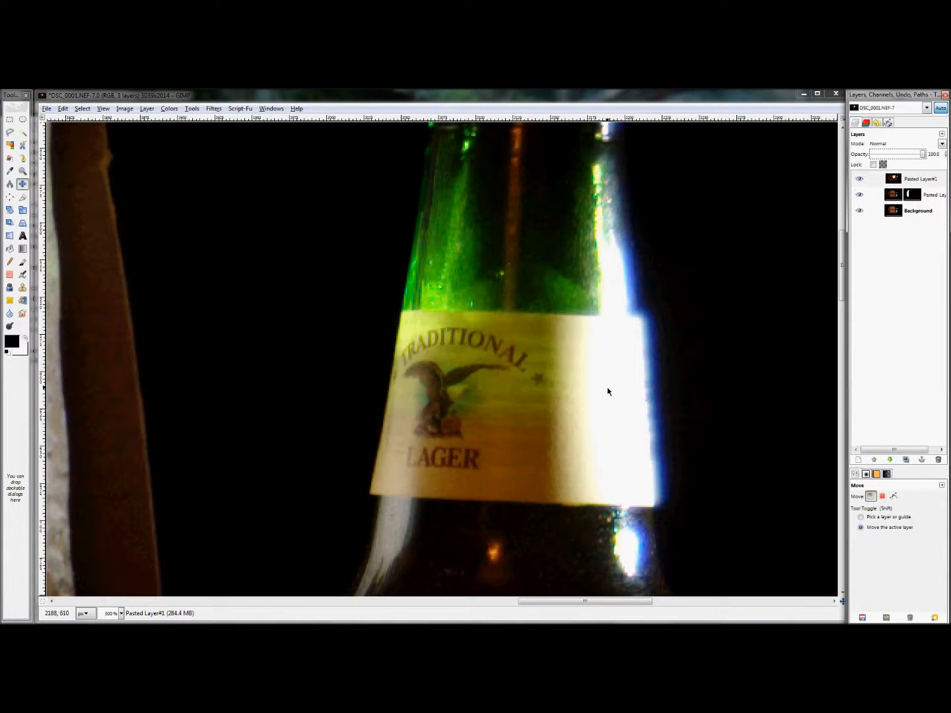
Add a layer mask initialized to Black (full transparency) to the Pasted Layer#1 layer.
{"action": "key", "text": "z"}
{"action": "left_click", "coordinate": [674, 374]}
{"action": "key", "text": "shift+ctrl+j"}
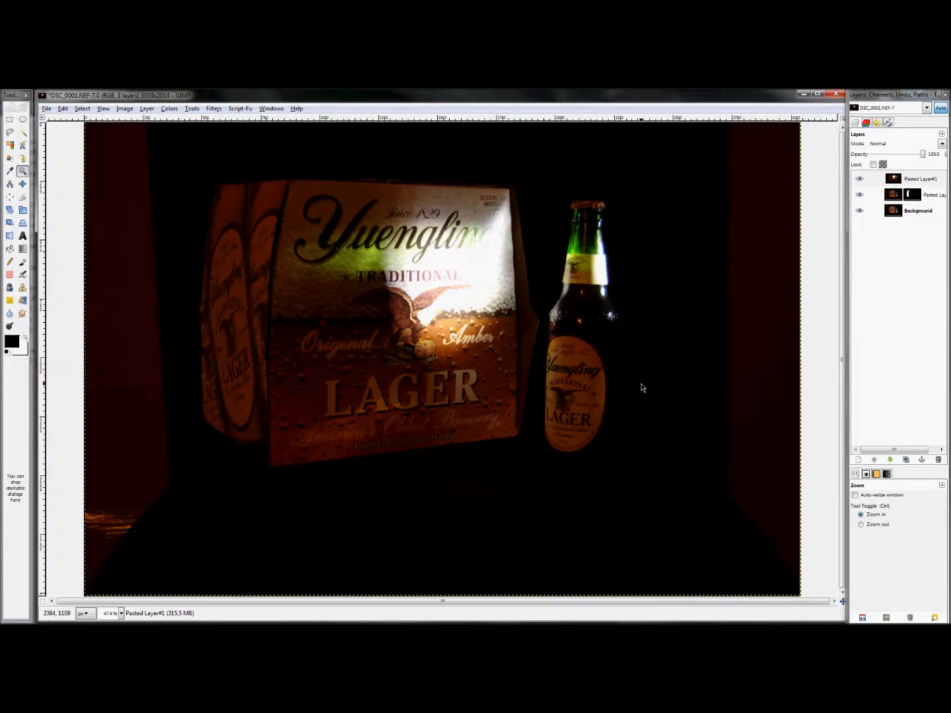
{"action": "left_click", "coordinate": [896, 178]}
{"action": "right_click", "coordinate": [895, 178]}
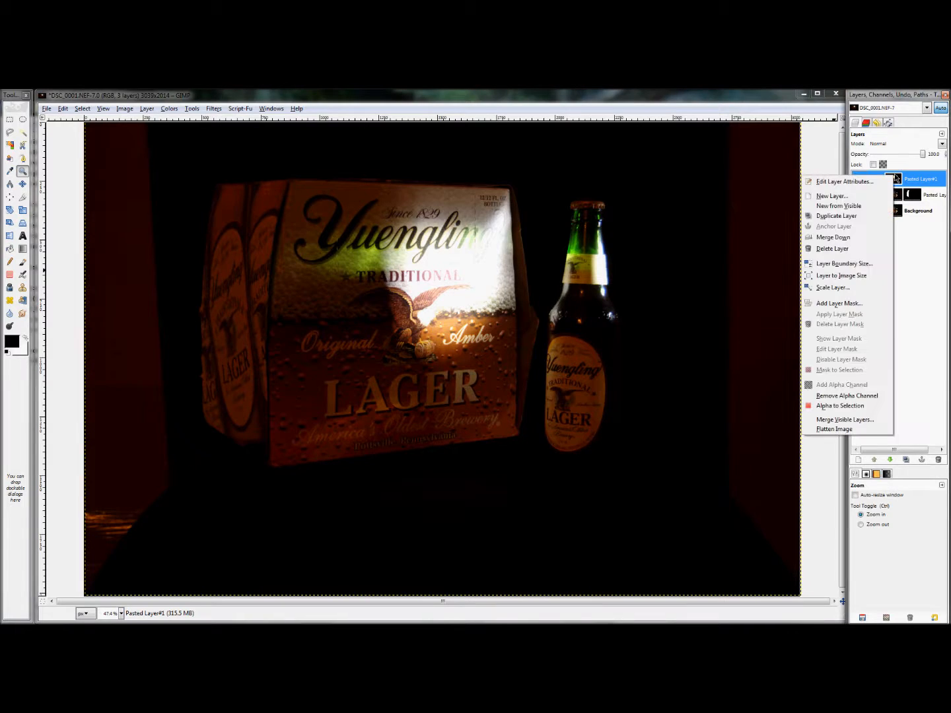
{"action": "left_click", "coordinate": [840, 305]}
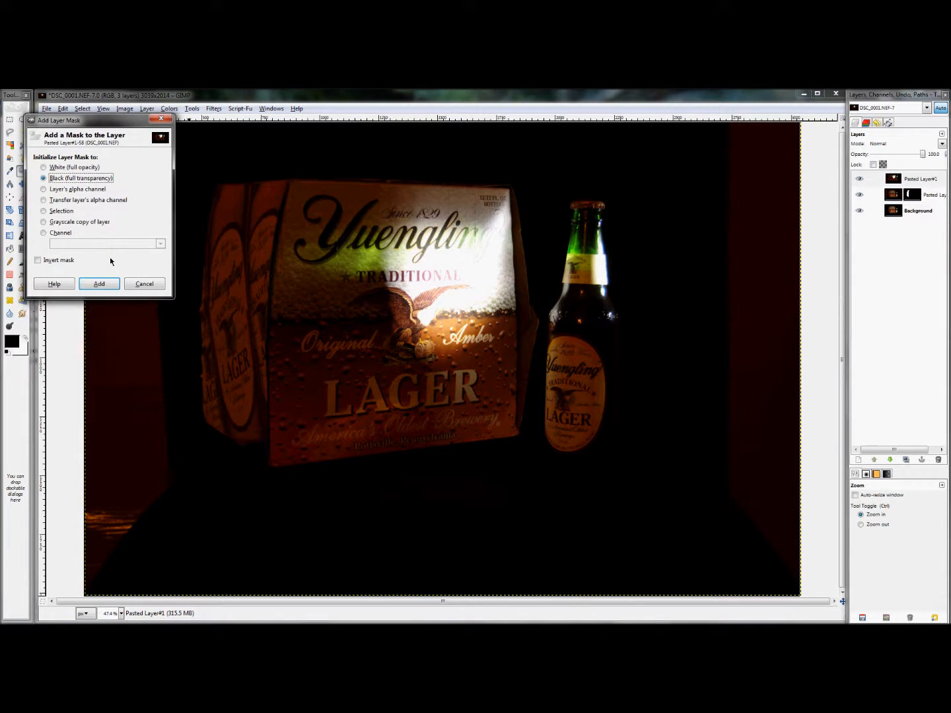
{"action": "left_click", "coordinate": [100, 283]}
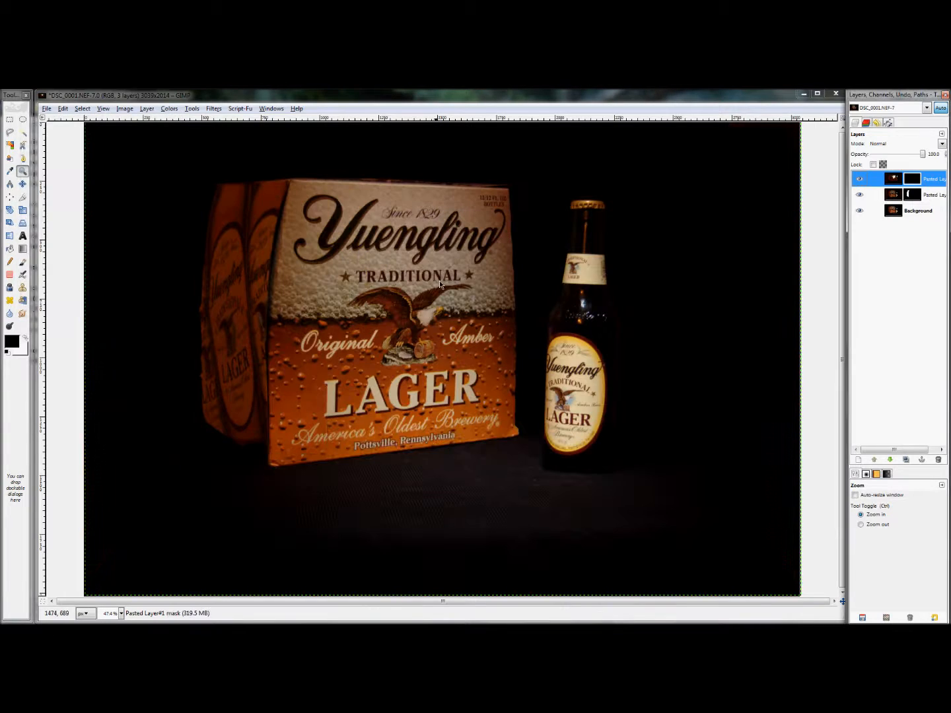
Paint white on the Pasted Layer#1 mask with a soft round brush to reveal the green-lit neck between the bottle cap and neck label.
{"action": "key", "text": "1"}
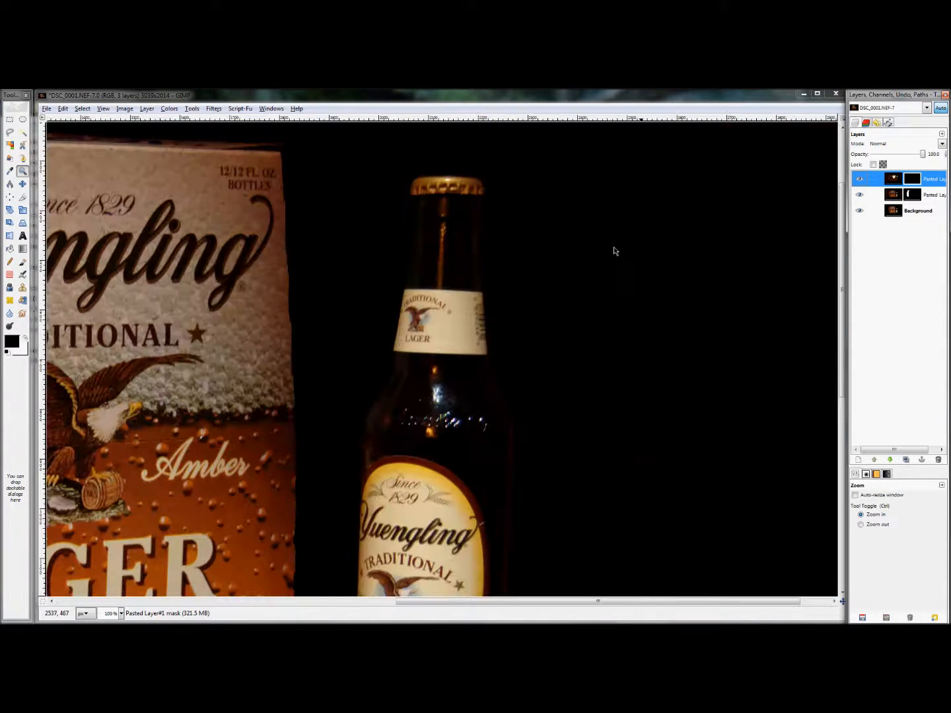
{"action": "key", "text": "x"}
{"action": "key", "text": "2"}
{"action": "scroll", "coordinate": [450, 304], "scroll_direction": "up", "scroll_amount": 3}
{"action": "key", "text": "p"}
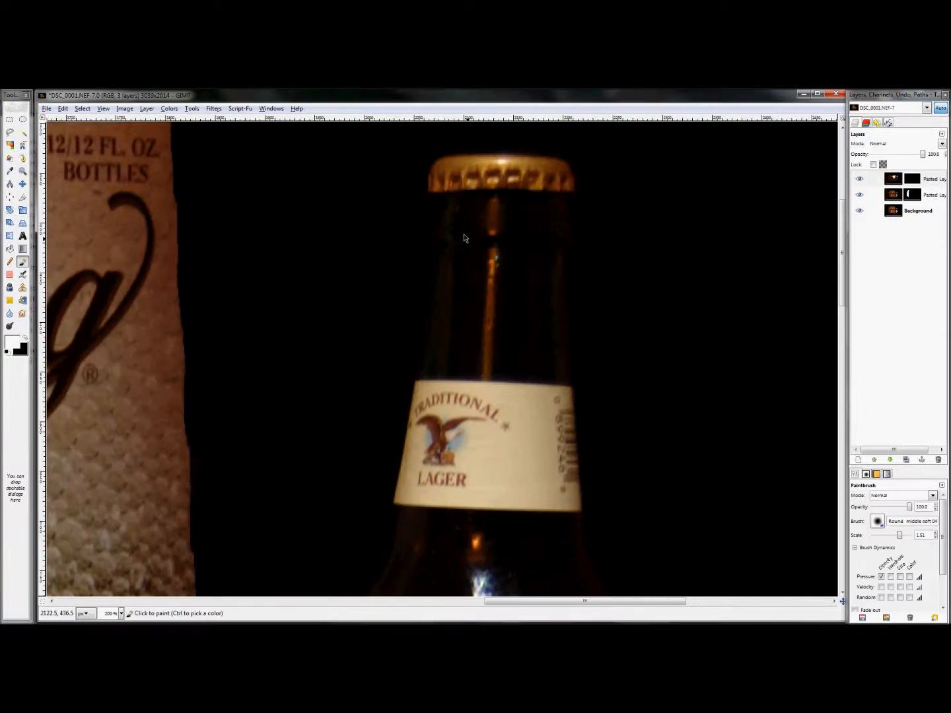
{"action": "mouse_move", "coordinate": [437, 207]}
{"action": "left_mouse_down"}
{"action": "mouse_move", "coordinate": [500, 193]}
{"action": "mouse_move", "coordinate": [553, 197]}
{"action": "mouse_move", "coordinate": [587, 248]}
{"action": "mouse_move", "coordinate": [435, 268]}
{"action": "mouse_move", "coordinate": [384, 295]}
{"action": "mouse_move", "coordinate": [583, 311]}
{"action": "mouse_move", "coordinate": [395, 320]}
{"action": "mouse_move", "coordinate": [602, 332]}
{"action": "mouse_move", "coordinate": [389, 339]}
{"action": "left_mouse_up"}
{"action": "scroll", "coordinate": [634, 462], "scroll_direction": "down", "scroll_amount": 3}
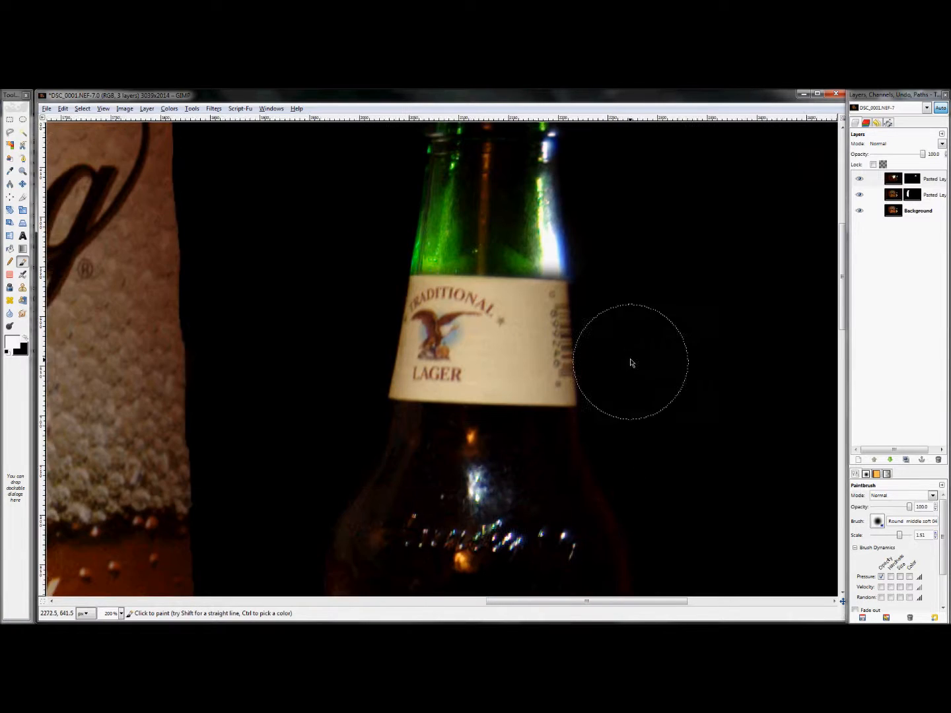
{"action": "scroll", "coordinate": [318, 381], "scroll_direction": "down", "scroll_amount": 1}
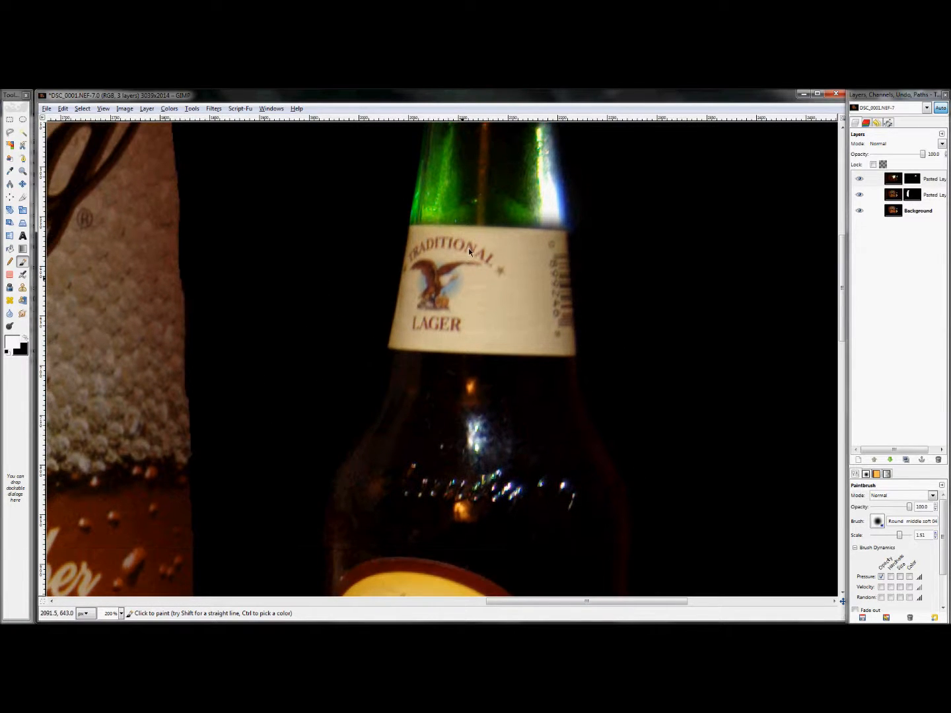
{"action": "scroll", "coordinate": [509, 256], "scroll_direction": "up", "scroll_amount": 3}
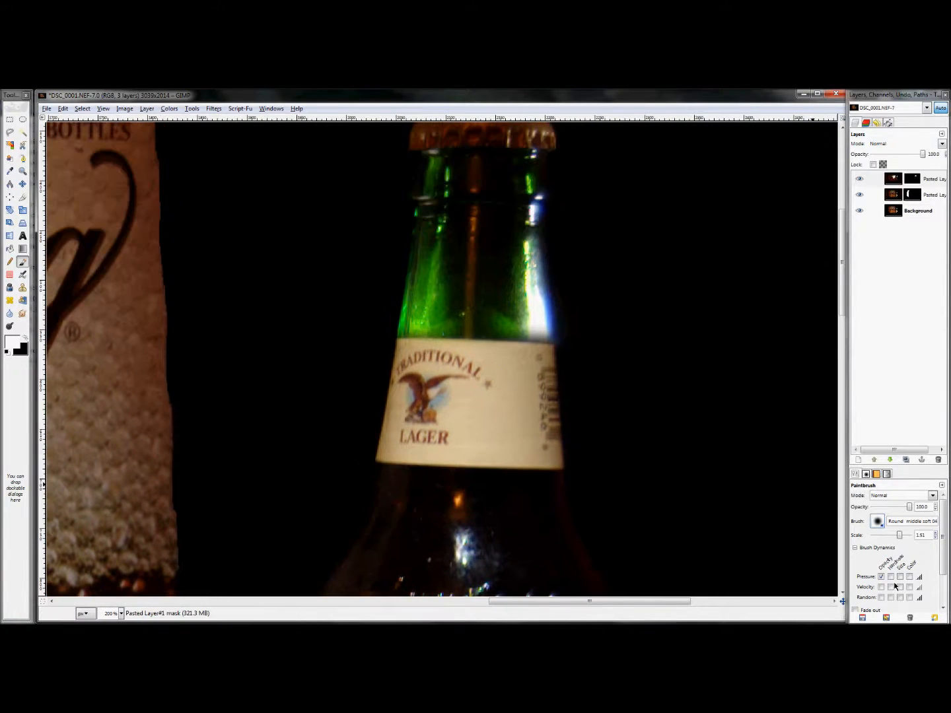
{"action": "scroll", "coordinate": [631, 397], "scroll_direction": "up", "scroll_amount": 3}
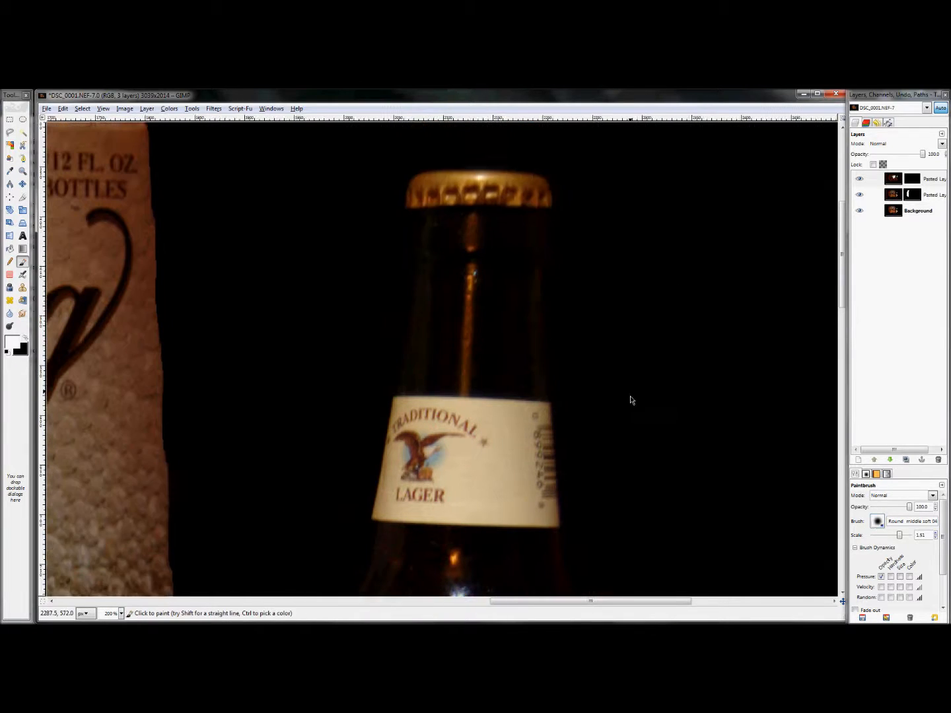
{"action": "mouse_move", "coordinate": [442, 217]}
{"action": "left_mouse_down"}
{"action": "mouse_move", "coordinate": [373, 215]}
{"action": "mouse_move", "coordinate": [295, 240]}
{"action": "mouse_move", "coordinate": [595, 245]}
{"action": "mouse_move", "coordinate": [382, 281]}
{"action": "mouse_move", "coordinate": [391, 331]}
{"action": "mouse_move", "coordinate": [561, 344]}
{"action": "mouse_move", "coordinate": [380, 362]}
{"action": "mouse_move", "coordinate": [549, 373]}
{"action": "mouse_move", "coordinate": [398, 375]}
{"action": "mouse_move", "coordinate": [552, 379]}
{"action": "mouse_move", "coordinate": [422, 371]}
{"action": "left_mouse_up"}
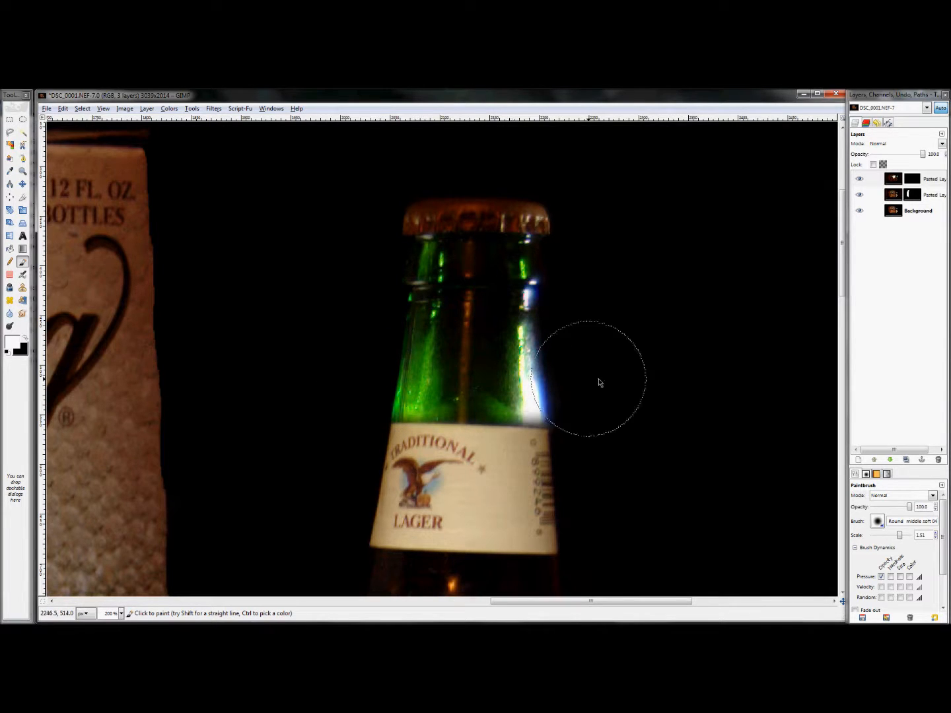
Paint white on the mask over the bottle's shoulders below the neck label to reveal the side highlights and part of the embossed lettering.
{"action": "scroll", "coordinate": [679, 291], "scroll_direction": "down", "scroll_amount": 5}
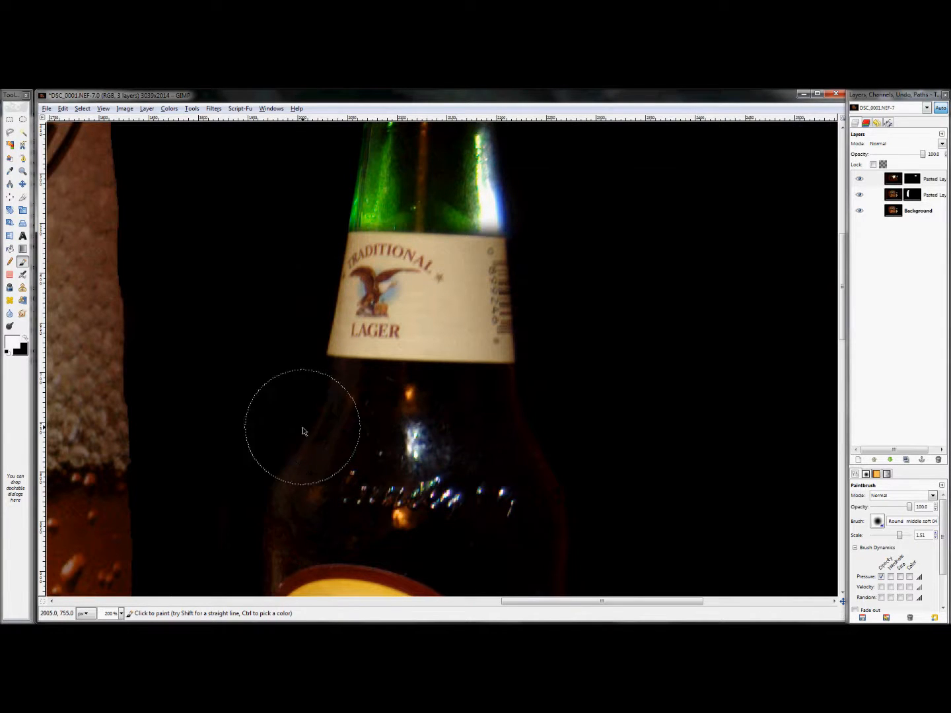
{"action": "mouse_move", "coordinate": [310, 425]}
{"action": "left_mouse_down"}
{"action": "mouse_move", "coordinate": [478, 447]}
{"action": "mouse_move", "coordinate": [499, 404]}
{"action": "mouse_move", "coordinate": [348, 439]}
{"action": "mouse_move", "coordinate": [401, 427]}
{"action": "mouse_move", "coordinate": [502, 428]}
{"action": "mouse_move", "coordinate": [350, 418]}
{"action": "mouse_move", "coordinate": [476, 417]}
{"action": "left_mouse_up"}
{"action": "mouse_move", "coordinate": [407, 416]}
{"action": "left_mouse_down"}
{"action": "mouse_move", "coordinate": [496, 406]}
{"action": "mouse_move", "coordinate": [321, 412]}
{"action": "mouse_move", "coordinate": [378, 418]}
{"action": "left_mouse_up"}
{"action": "mouse_move", "coordinate": [511, 417]}
{"action": "left_mouse_down"}
{"action": "mouse_move", "coordinate": [284, 424]}
{"action": "mouse_move", "coordinate": [397, 435]}
{"action": "mouse_move", "coordinate": [279, 447]}
{"action": "mouse_move", "coordinate": [240, 517]}
{"action": "left_mouse_up"}
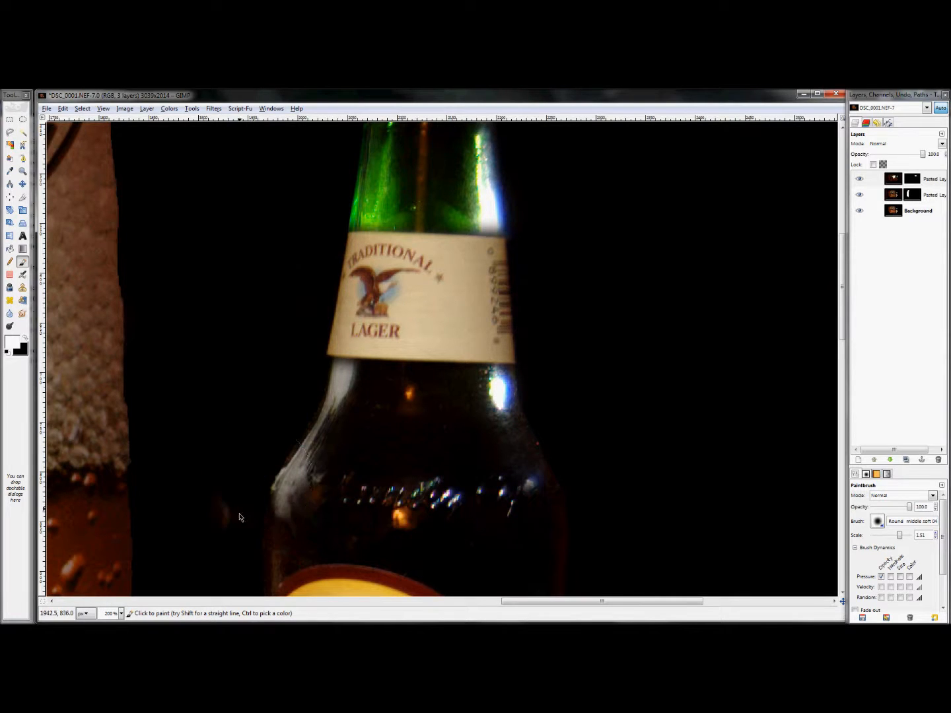
{"action": "key", "text": "x"}
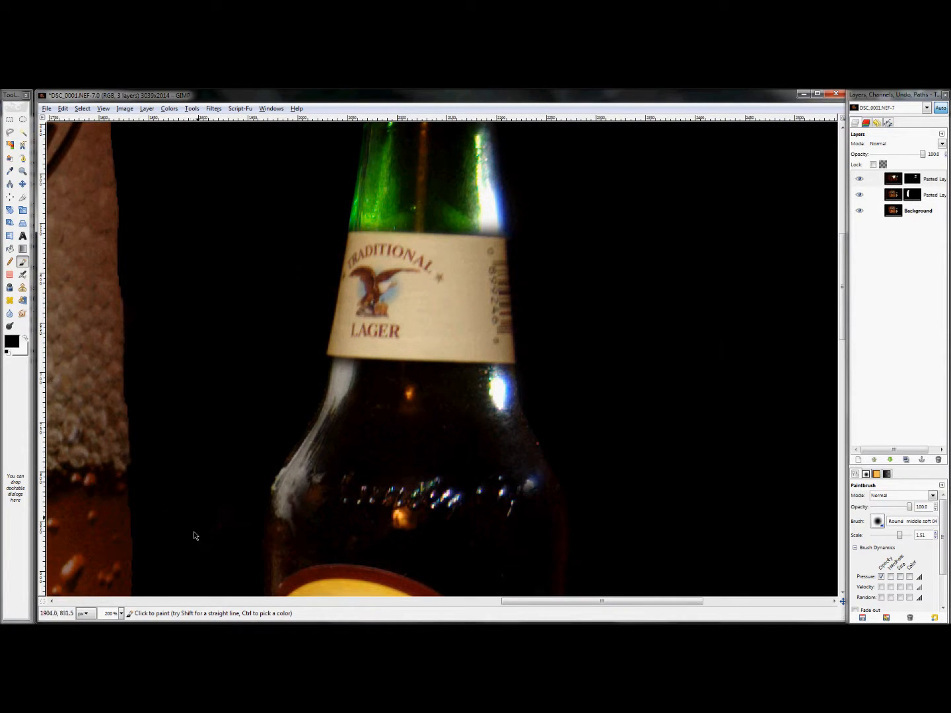
{"action": "key", "text": "x"}
{"action": "mouse_move", "coordinate": [525, 485]}
{"action": "left_mouse_down"}
{"action": "mouse_move", "coordinate": [538, 498]}
{"action": "mouse_move", "coordinate": [552, 495]}
{"action": "left_mouse_up"}
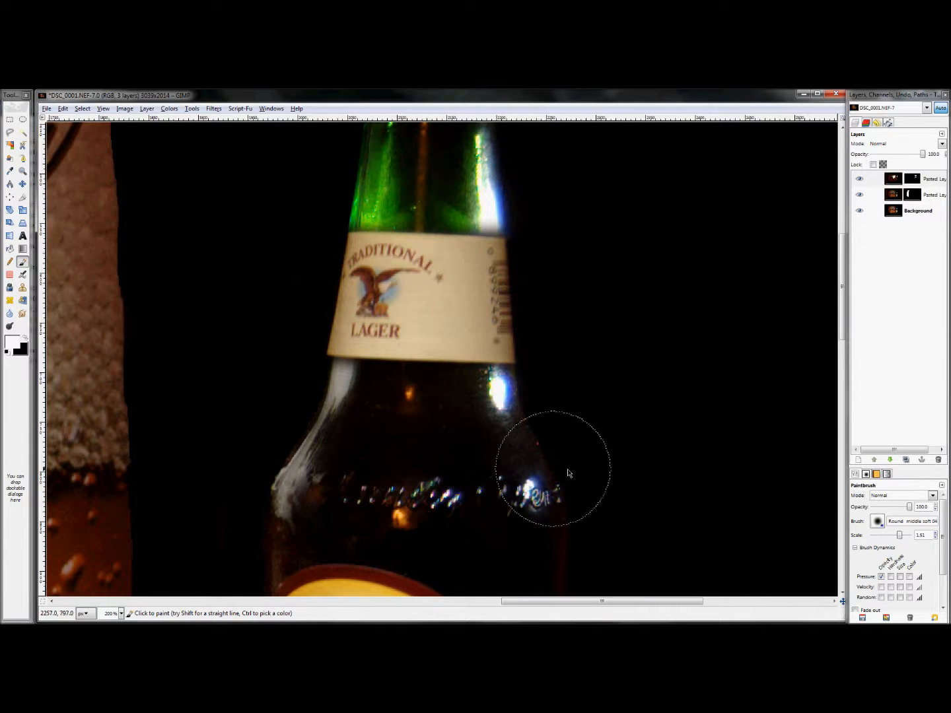
Compare the whole image with and without the masked green-lit bottle layer by hiding and showing it repeatedly.
{"action": "key", "text": "1"}
{"action": "key", "text": "z"}
{"action": "key", "text": "shift+ctrl+j"}
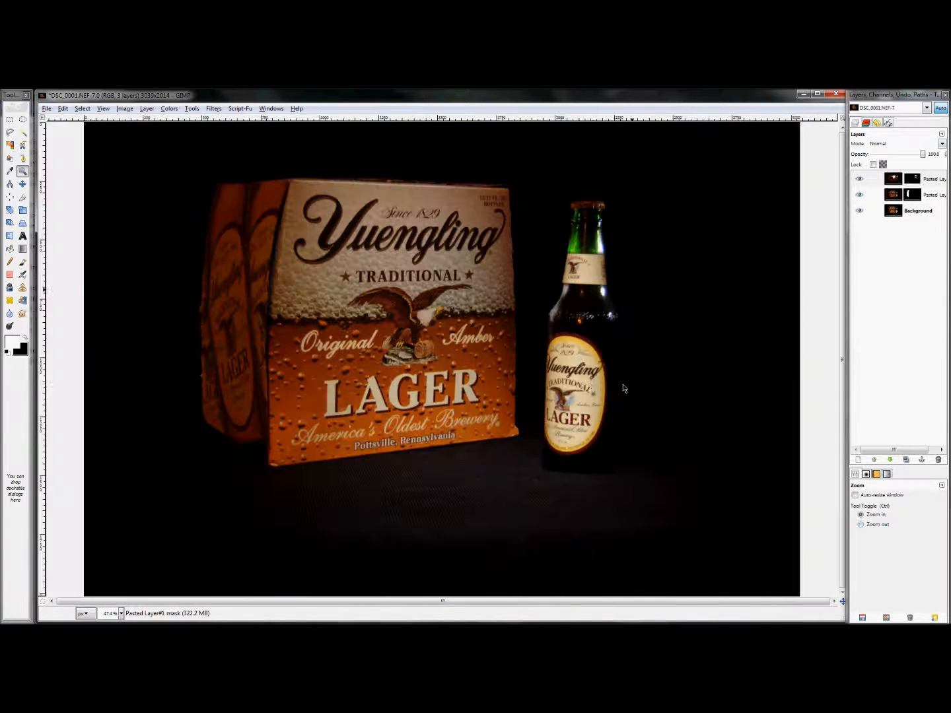
{"action": "left_click", "coordinate": [859, 180]}
{"action": "left_click", "coordinate": [860, 180]}
{"action": "left_click", "coordinate": [860, 179]}
{"action": "left_click", "coordinate": [860, 180]}
{"action": "left_click", "coordinate": [860, 180]}
{"action": "left_click", "coordinate": [860, 180]}
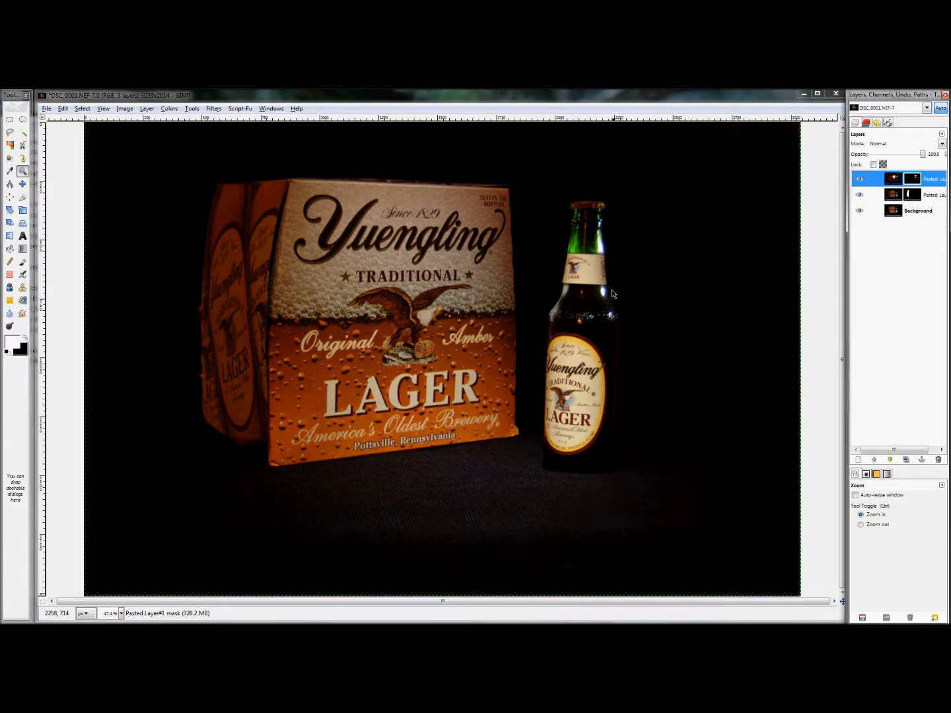
{"action": "key", "text": "x"}
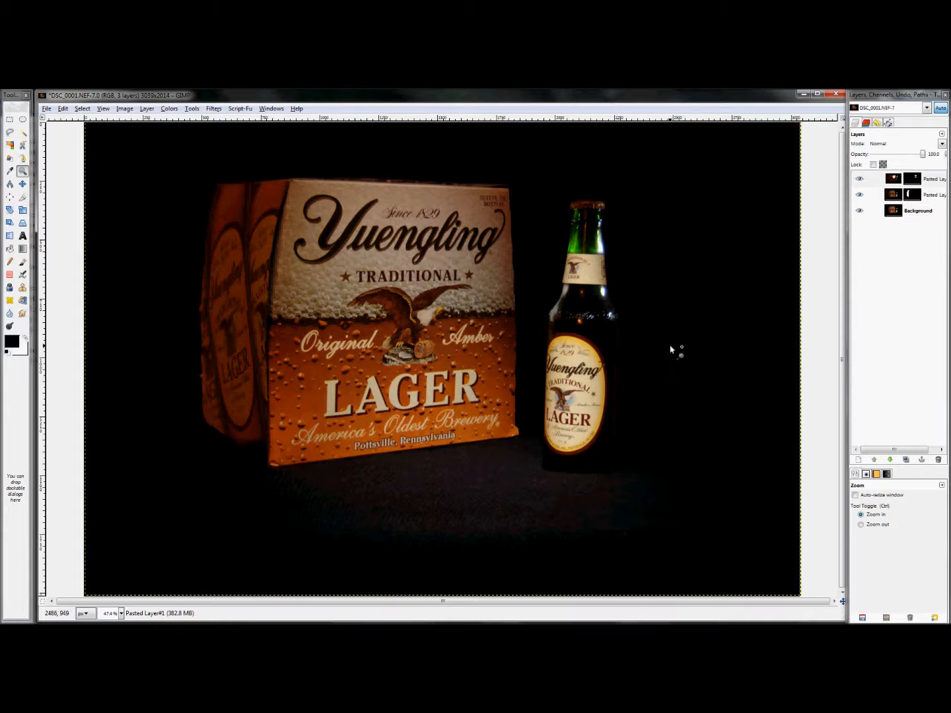
Switch to the RAW folder in Windows Explorer, open DSC_0019.NEF in UFRaw and send the conversion to GIMP.
{"action": "key", "text": "alt+Tab"}
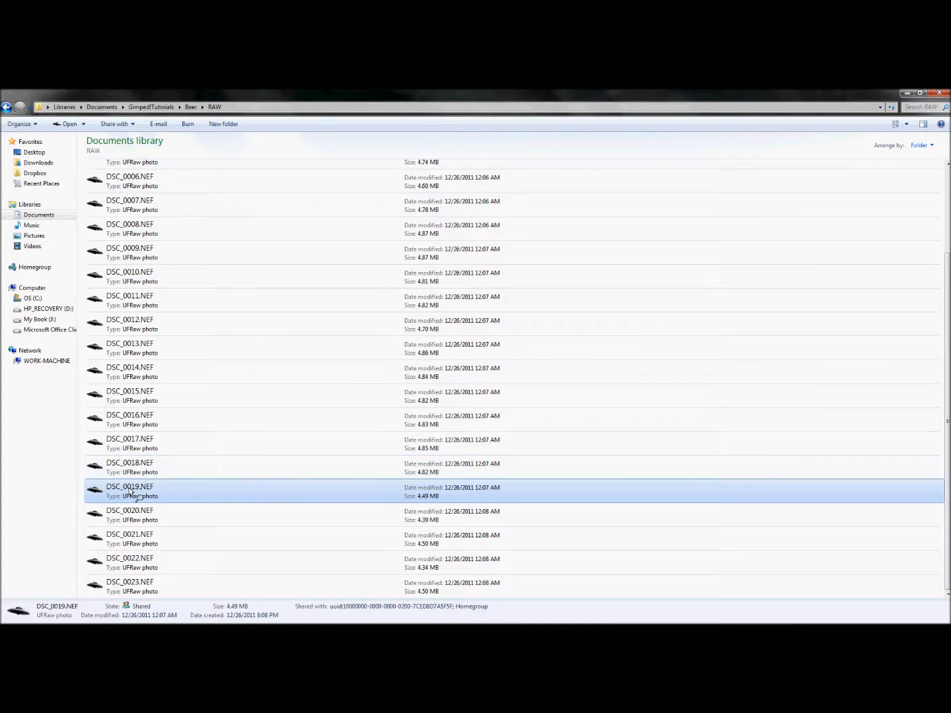
{"action": "right_click", "coordinate": [131, 492]}
{"action": "mouse_move", "coordinate": [198, 349]}
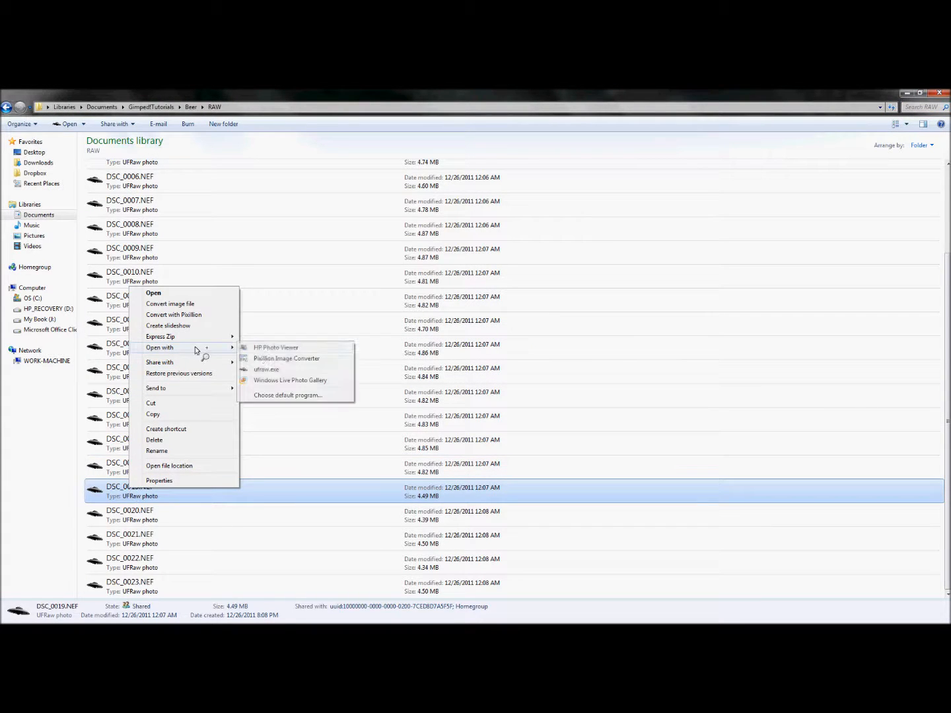
{"action": "left_click", "coordinate": [260, 370]}
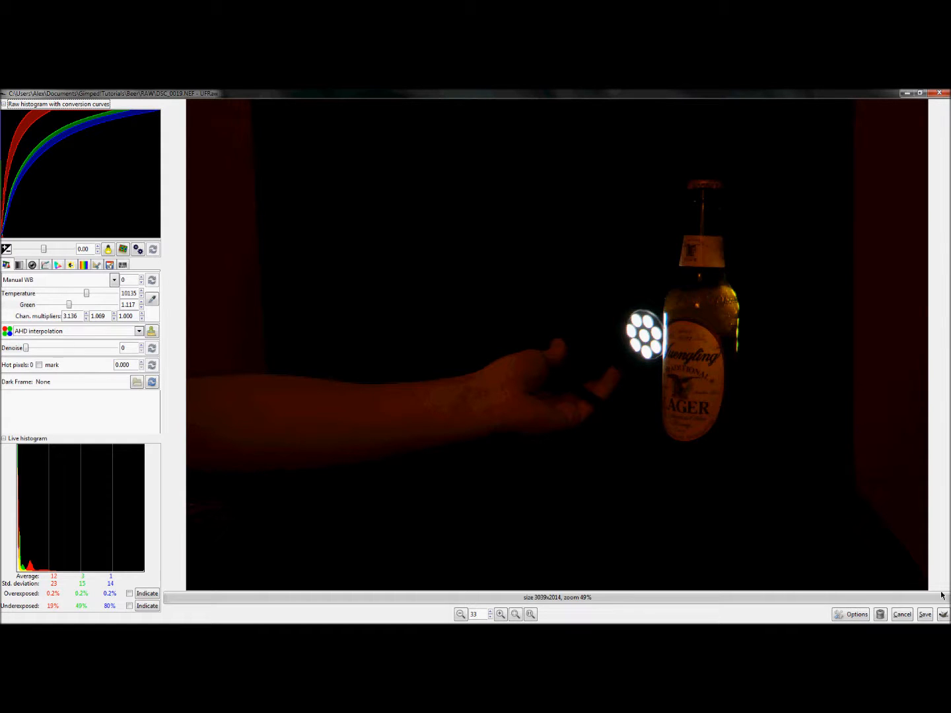
{"action": "left_click", "coordinate": [942, 616]}
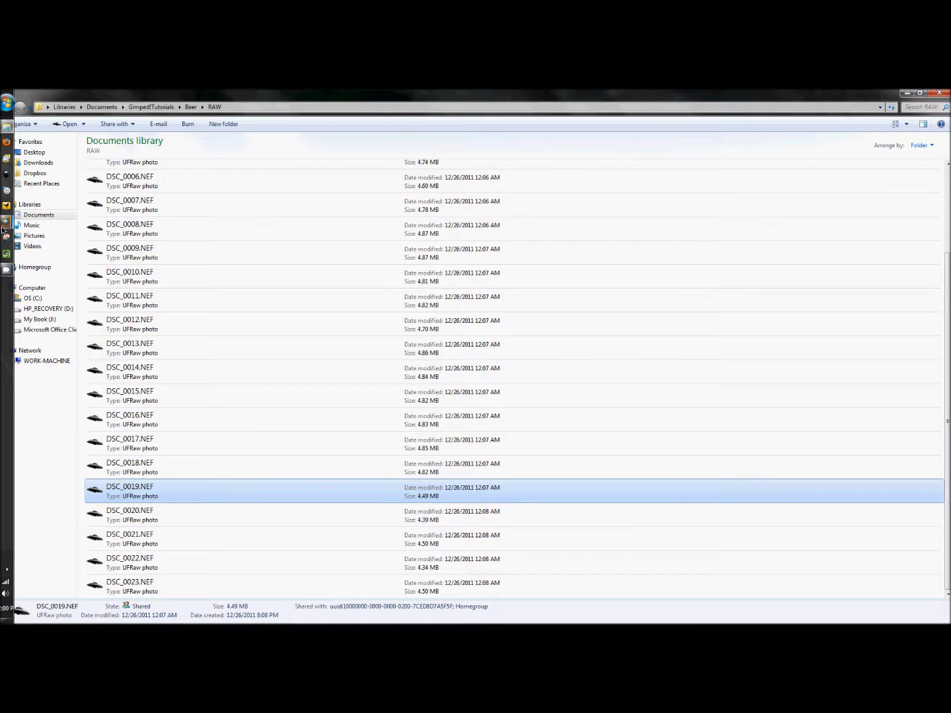
Switch to the DSC_0019.NEF-15.0 image in GIMP, copy its entire content and return to DSC_0001.NEF-7.0.
{"action": "mouse_move", "coordinate": [4, 227]}
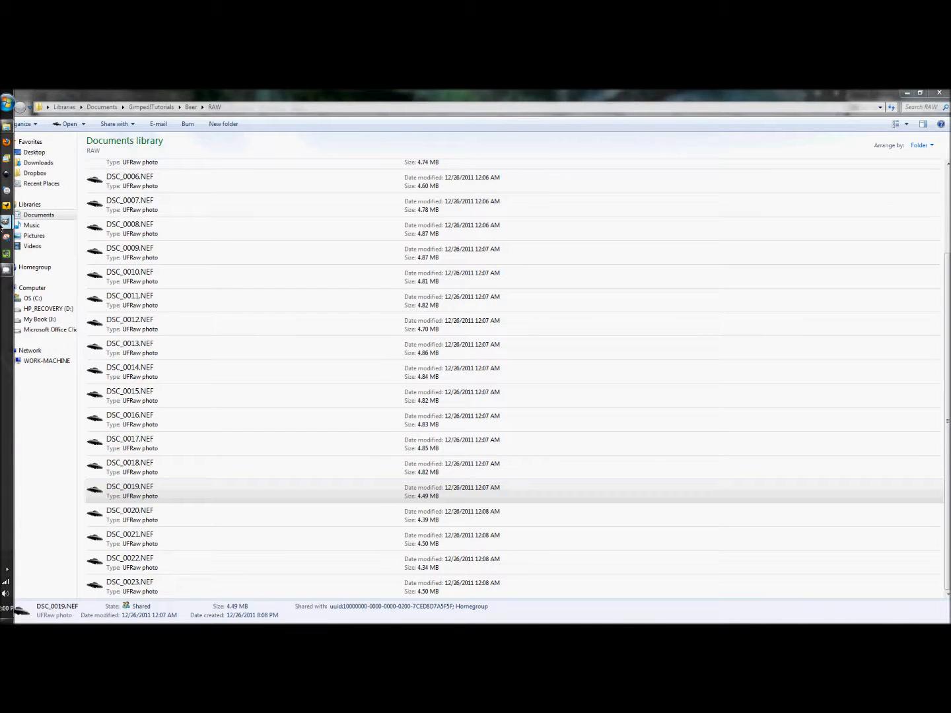
{"action": "left_click", "coordinate": [70, 255]}
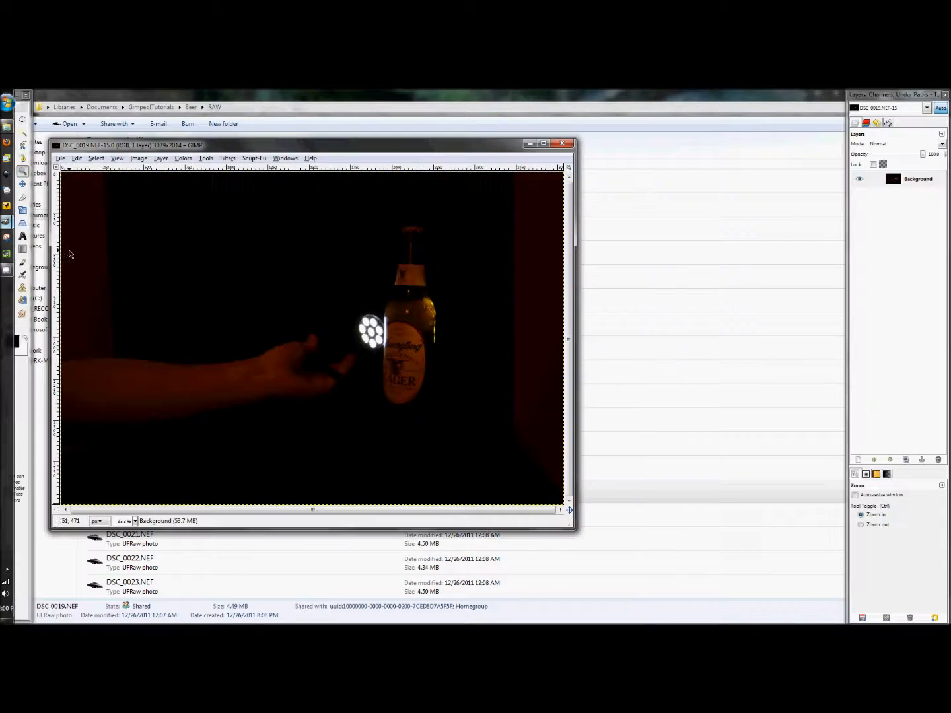
{"action": "left_click", "coordinate": [95, 158]}
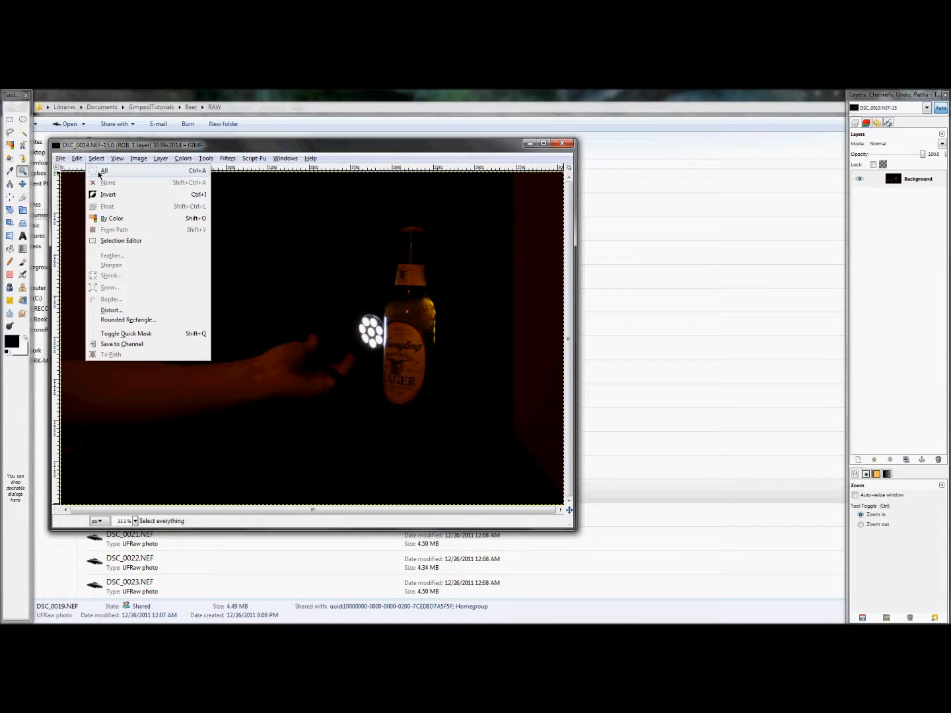
{"action": "left_click", "coordinate": [103, 171]}
{"action": "left_click", "coordinate": [76, 159]}
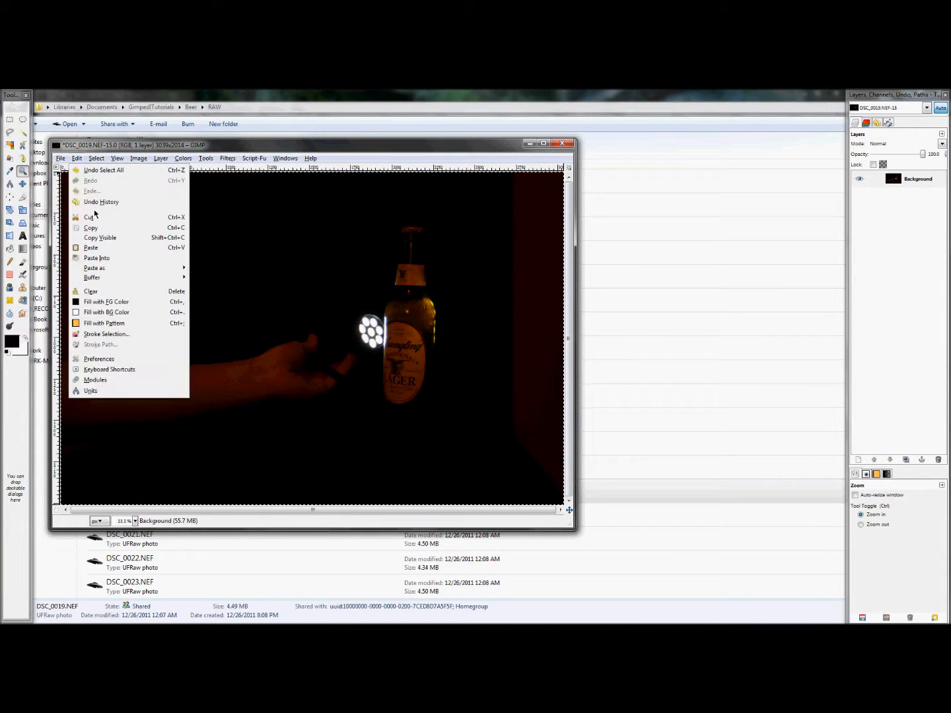
{"action": "left_click", "coordinate": [94, 228]}
{"action": "key", "text": "alt+Tab"}
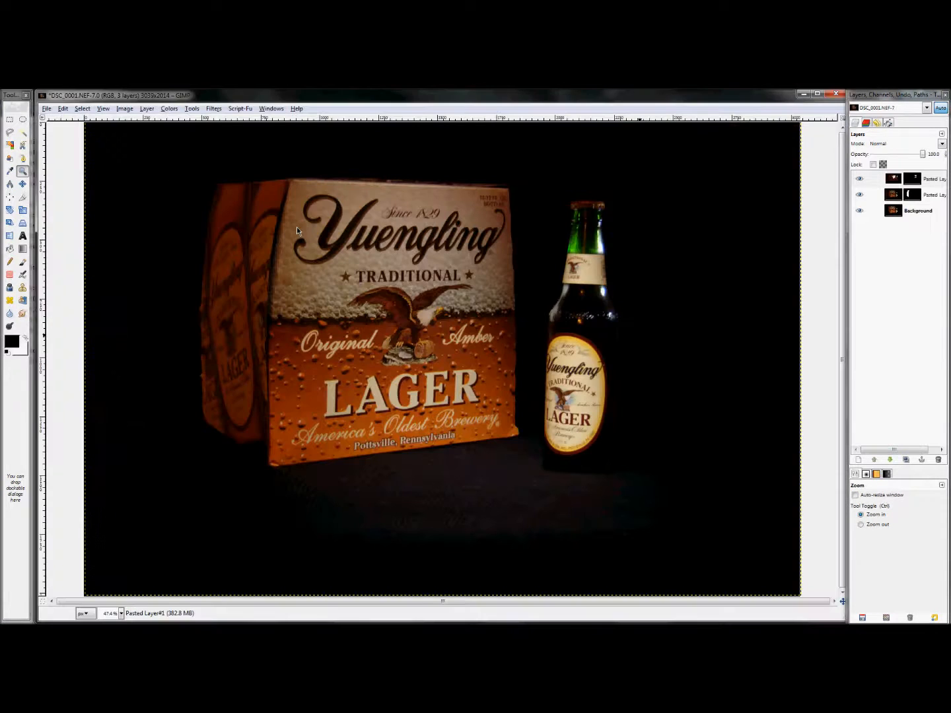
Paste the copied DSC_0019 photo into DSC_0001.NEF-7.0 and turn the floating selection into a new layer.
{"action": "key", "text": "ctrl+v"}
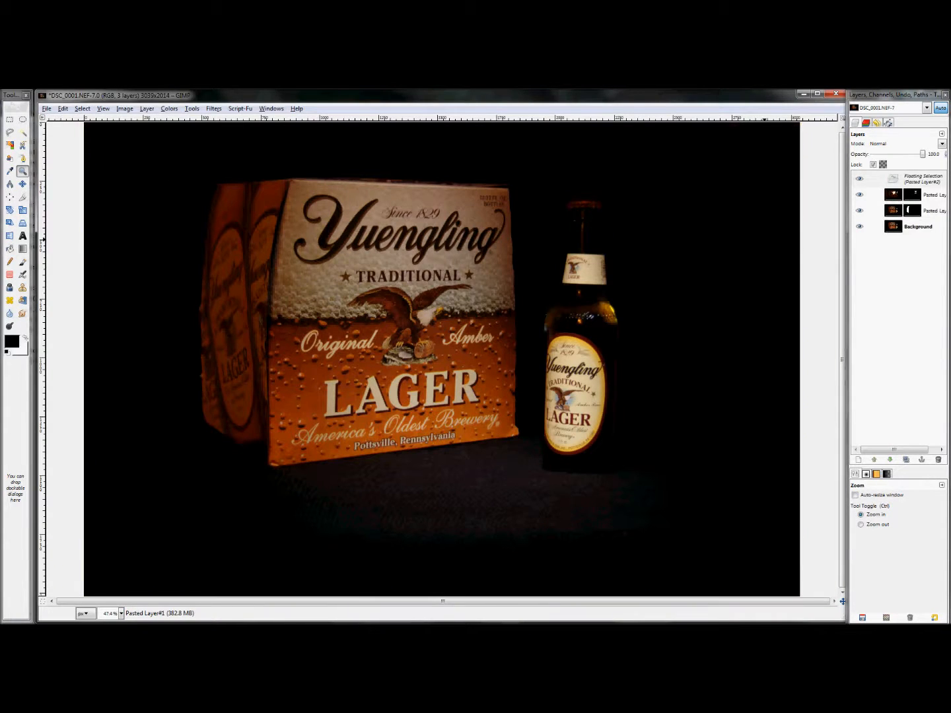
{"action": "right_click", "coordinate": [885, 179]}
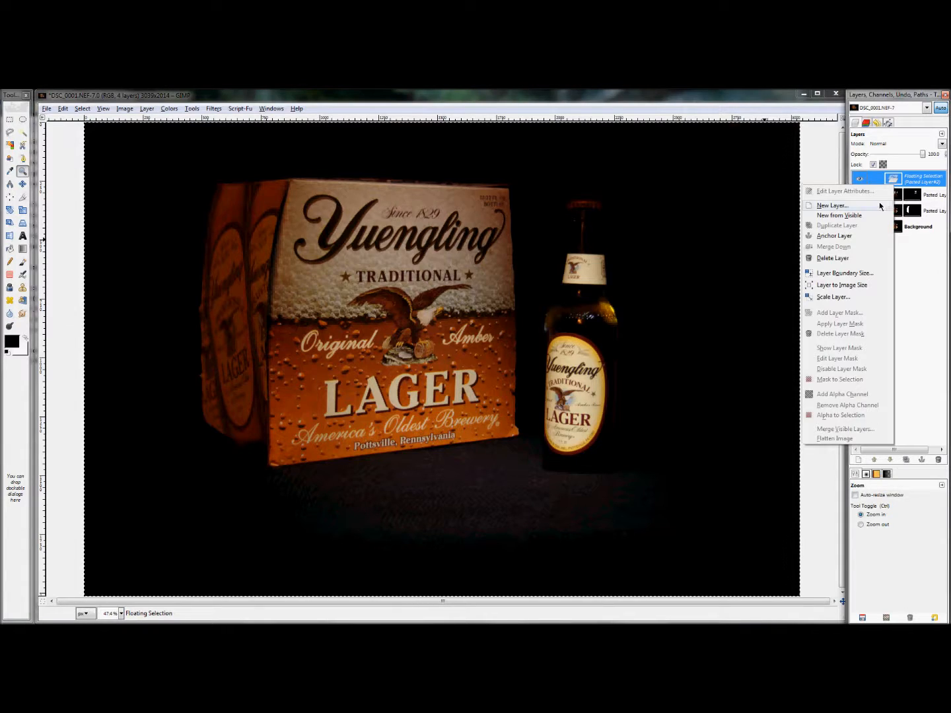
{"action": "left_click", "coordinate": [869, 206]}
{"action": "left_click", "coordinate": [865, 210]}
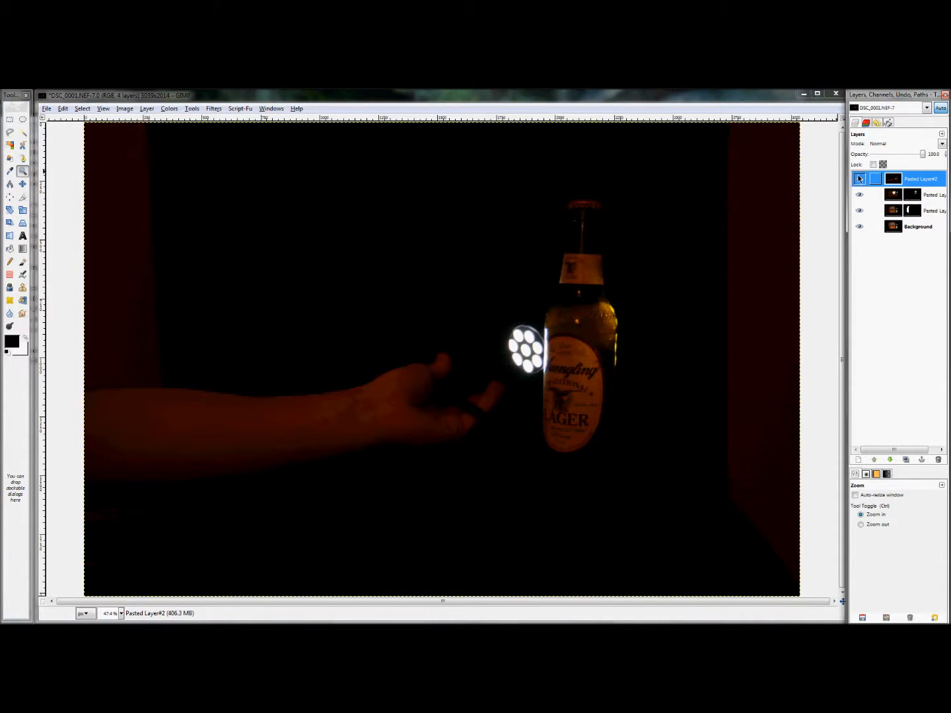
Compare the newly pasted flashlight-lit bottle layer with the layers beneath by hiding and showing it.
{"action": "left_click", "coordinate": [859, 179]}
{"action": "left_click", "coordinate": [859, 178]}
{"action": "left_click", "coordinate": [859, 178]}
{"action": "left_click", "coordinate": [859, 178]}
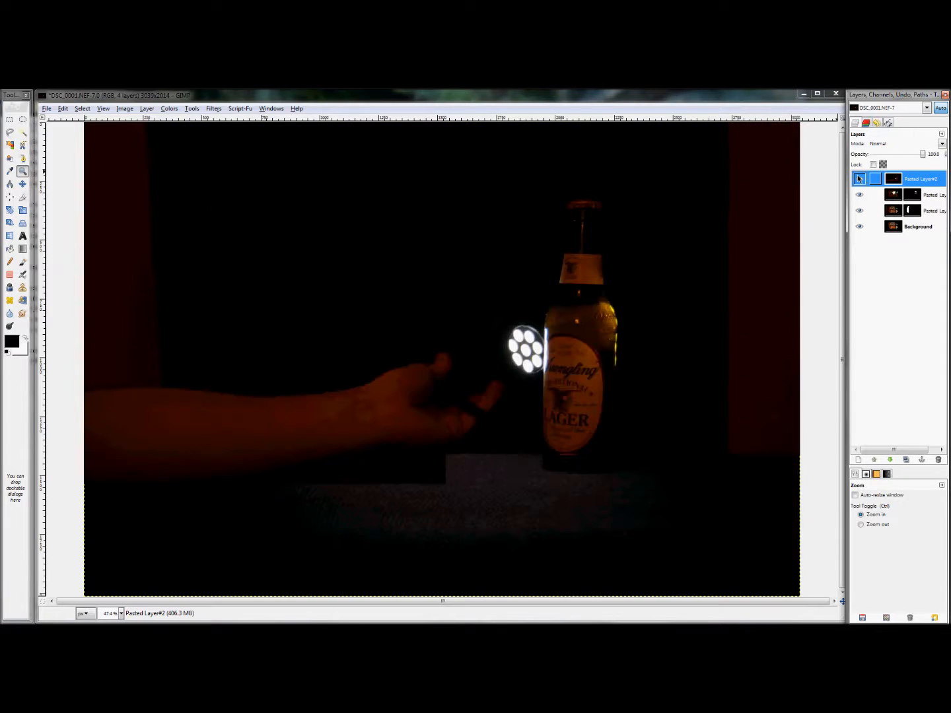
Lower Pasted Layer#2's opacity to 38.6 and shift it slightly right with the Move tool so the bottle's edges line up with the image below.
{"action": "left_click", "coordinate": [575, 370]}
{"action": "left_click", "coordinate": [555, 429]}
{"action": "left_click", "coordinate": [537, 488]}
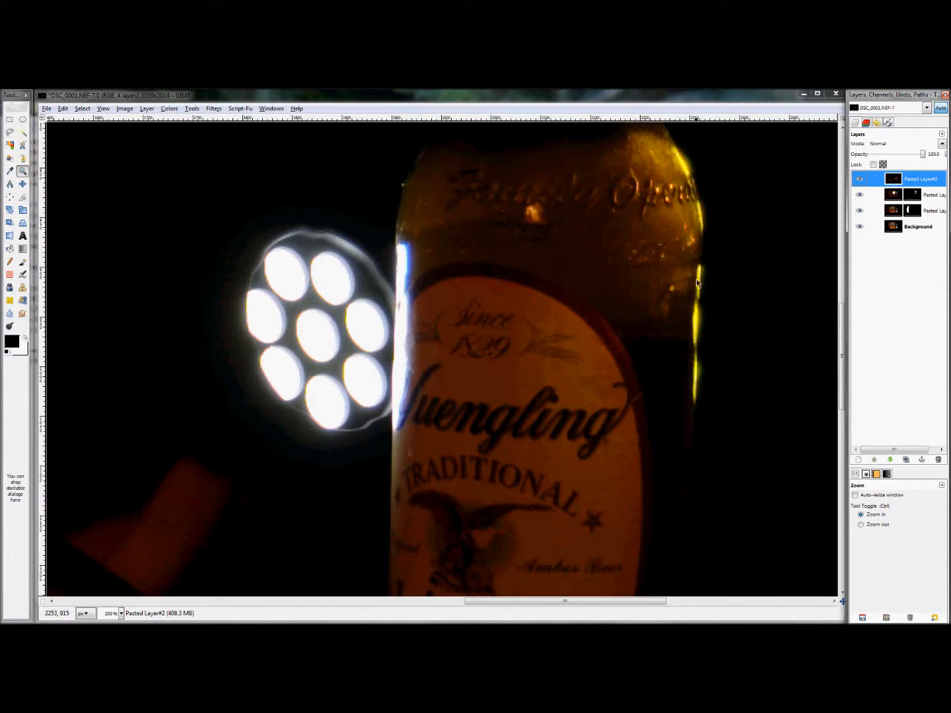
{"action": "left_click_drag", "start_coordinate": [927, 154], "coordinate": [901, 272]}
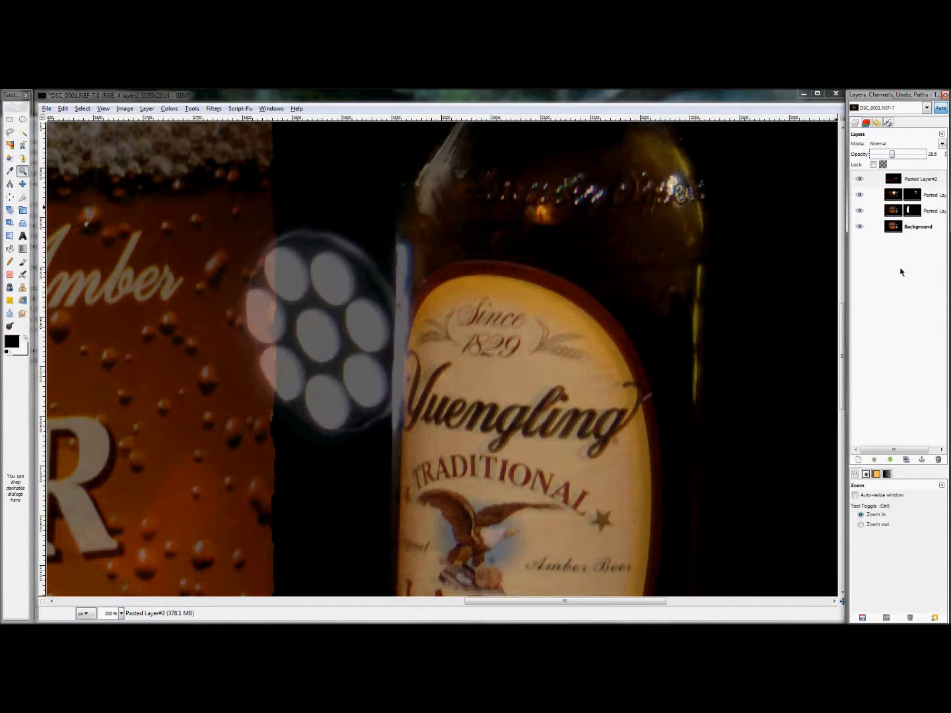
{"action": "left_click", "coordinate": [23, 183]}
{"action": "left_click_drag", "start_coordinate": [543, 442], "coordinate": [551, 441]}
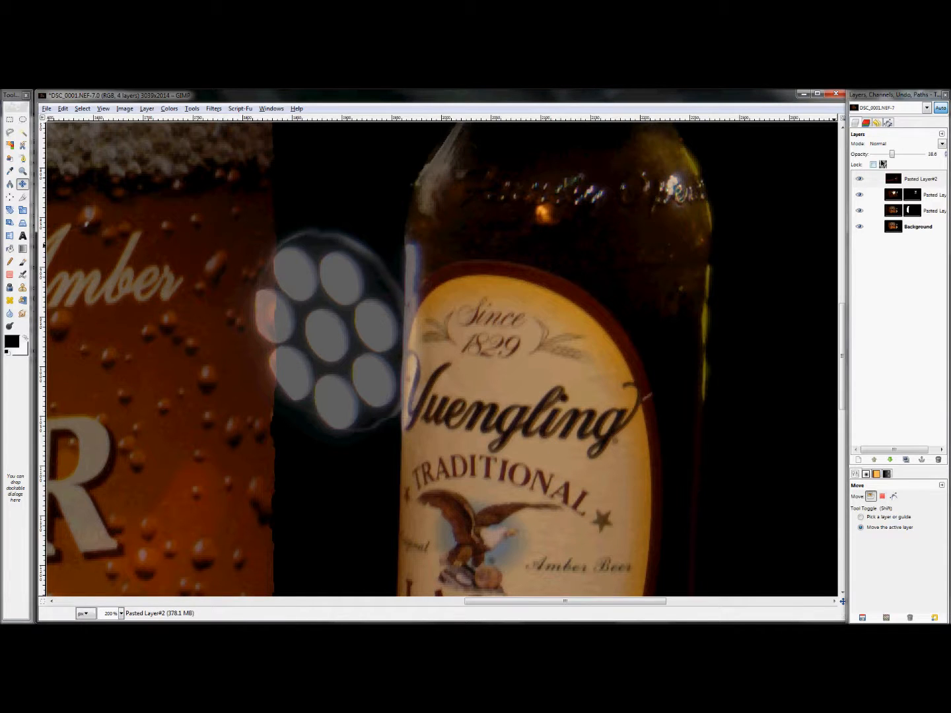
Raise Pasted Layer#2's opacity to 100 and toggle its visibility to check its alignment with the layers beneath.
{"action": "left_click_drag", "start_coordinate": [892, 154], "coordinate": [928, 154]}
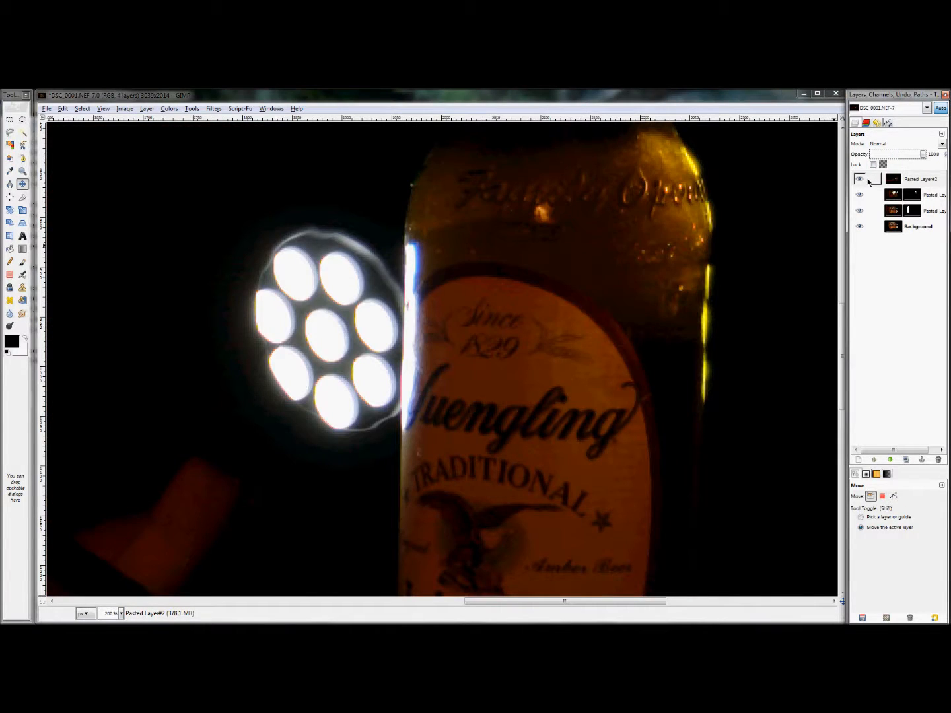
{"action": "left_click", "coordinate": [859, 179]}
{"action": "left_click", "coordinate": [859, 180]}
{"action": "left_click", "coordinate": [859, 179]}
{"action": "left_click", "coordinate": [859, 181]}
{"action": "left_click", "coordinate": [860, 182]}
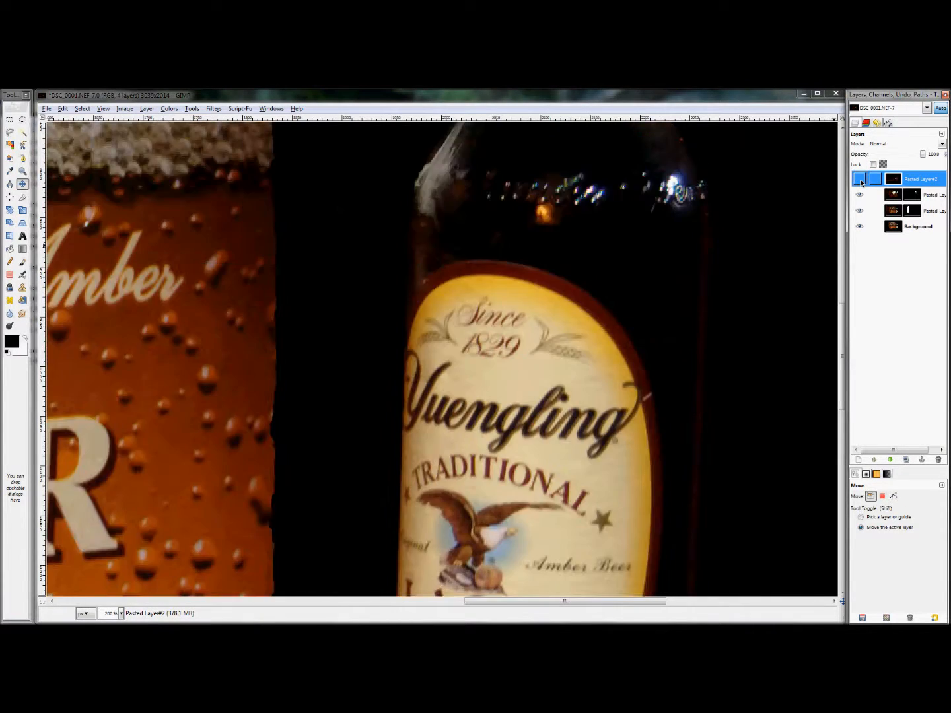
{"action": "left_click", "coordinate": [861, 182]}
Add a black, fully transparent layer mask to Pasted Layer#2.
{"action": "left_click_drag", "start_coordinate": [728, 314], "coordinate": [659, 342]}
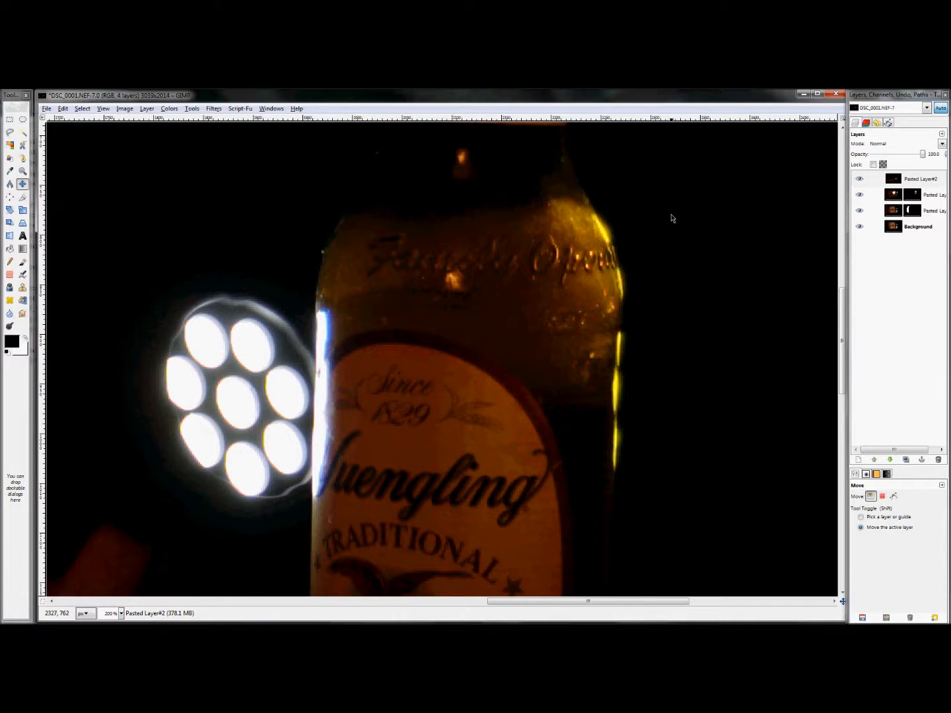
{"action": "scroll", "coordinate": [653, 261], "scroll_direction": "up", "scroll_amount": 2}
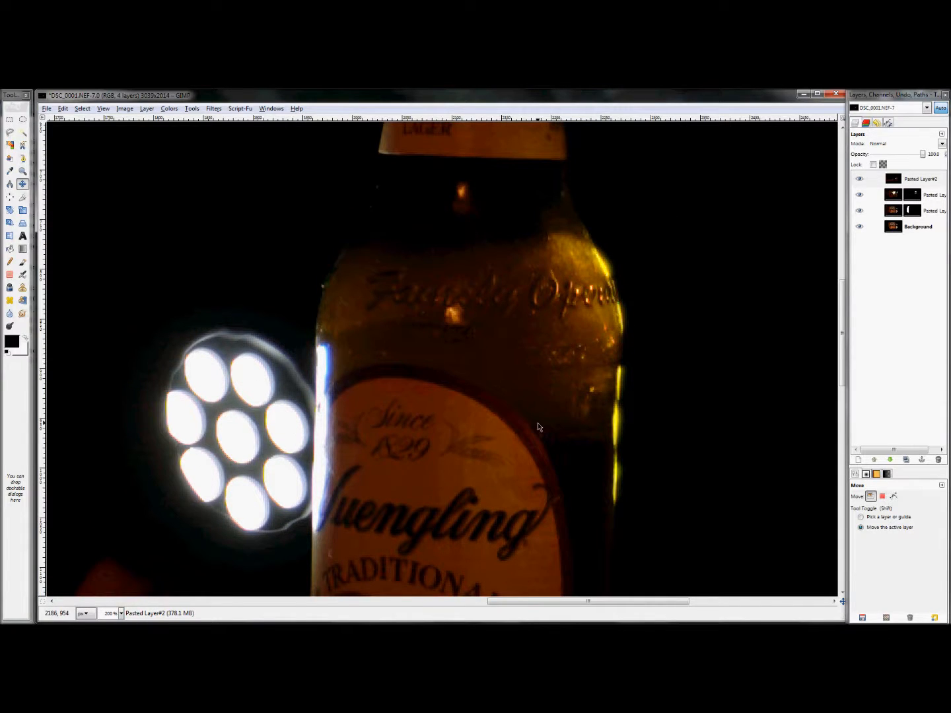
{"action": "left_click_drag", "start_coordinate": [538, 428], "coordinate": [538, 402]}
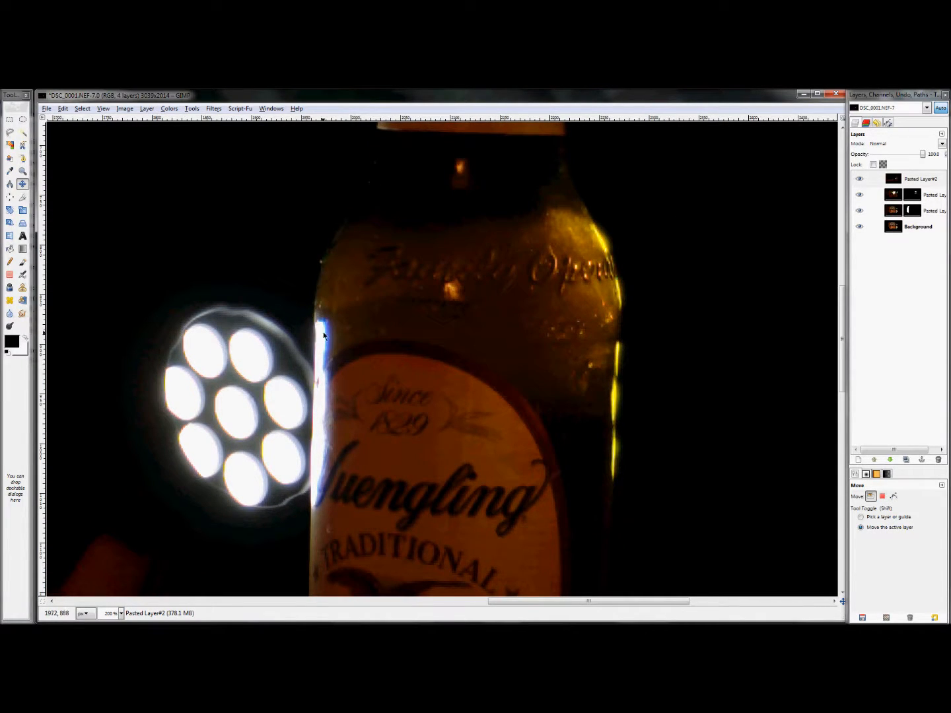
{"action": "left_click", "coordinate": [926, 178]}
{"action": "right_click", "coordinate": [906, 180]}
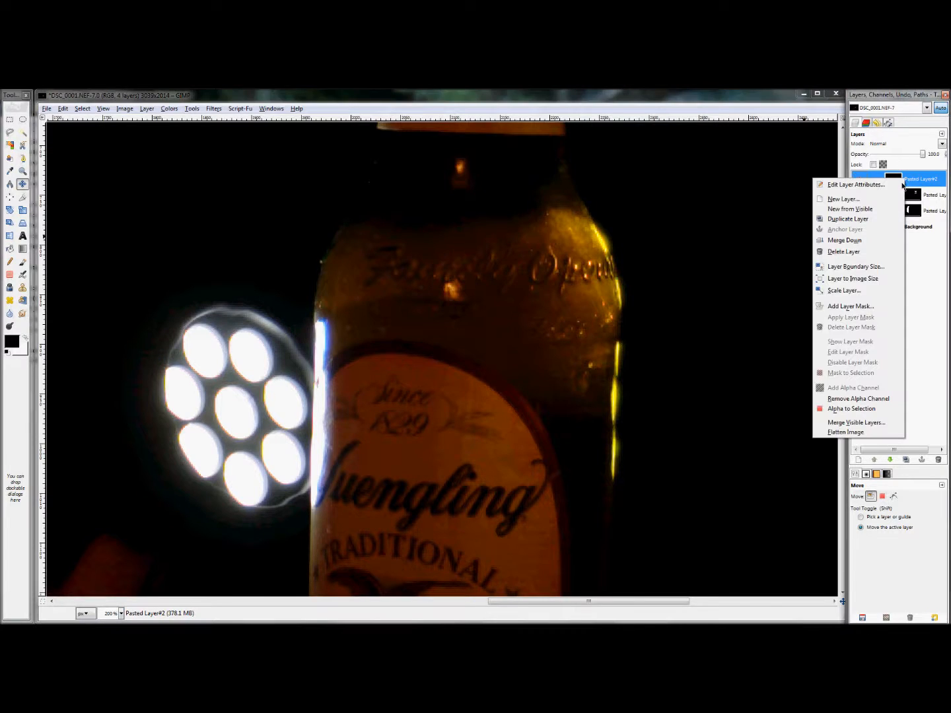
{"action": "left_click", "coordinate": [852, 306]}
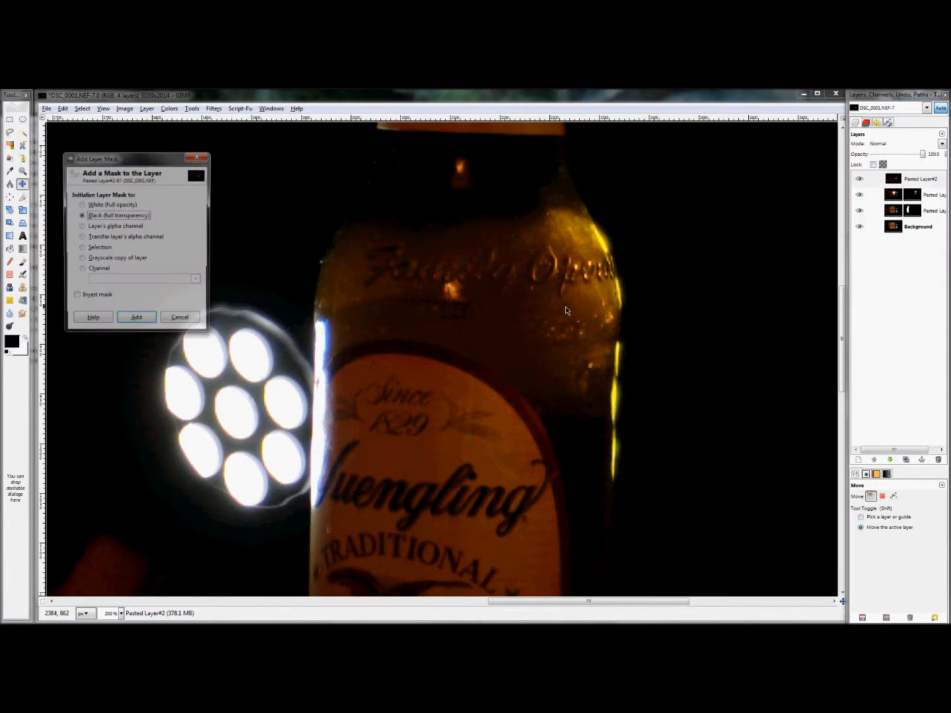
{"action": "left_click", "coordinate": [138, 321]}
Paint white on Pasted Layer#2's mask with a 2.42-scale soft brush to reveal the lit amber glass around the bottle's shoulder and edges.
{"action": "key", "text": "p"}
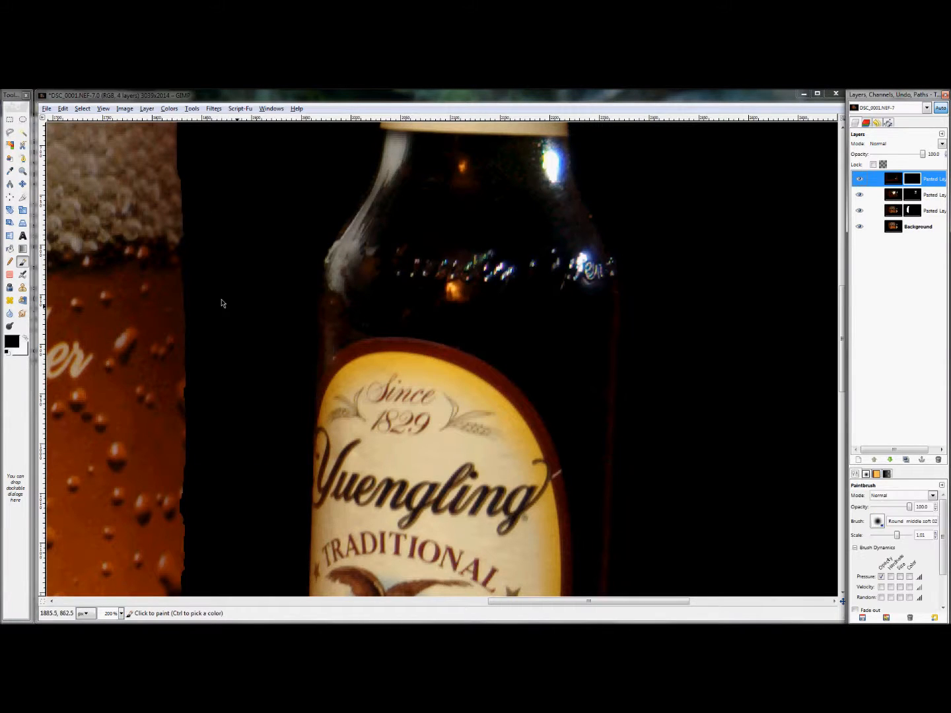
{"action": "key", "text": "x"}
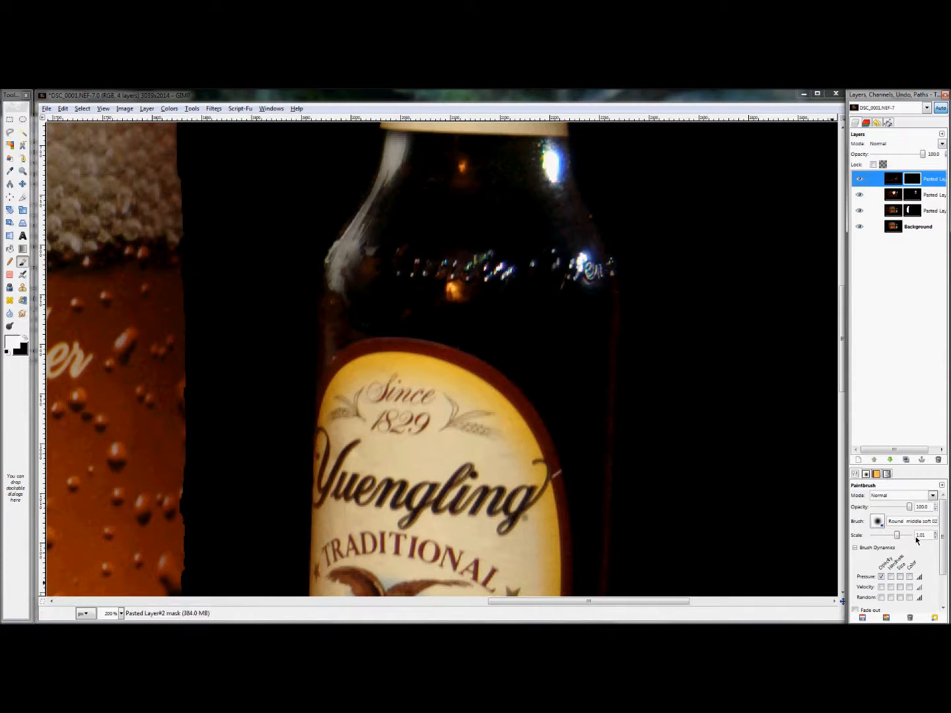
{"action": "left_click_drag", "start_coordinate": [898, 537], "coordinate": [903, 538]}
{"action": "left_click_drag", "start_coordinate": [358, 205], "coordinate": [383, 205]}
{"action": "left_click", "coordinate": [912, 179]}
{"action": "mouse_move", "coordinate": [561, 218]}
{"action": "left_mouse_down"}
{"action": "mouse_move", "coordinate": [599, 217]}
{"action": "mouse_move", "coordinate": [347, 250]}
{"action": "mouse_move", "coordinate": [614, 304]}
{"action": "mouse_move", "coordinate": [611, 377]}
{"action": "mouse_move", "coordinate": [632, 499]}
{"action": "left_mouse_up"}
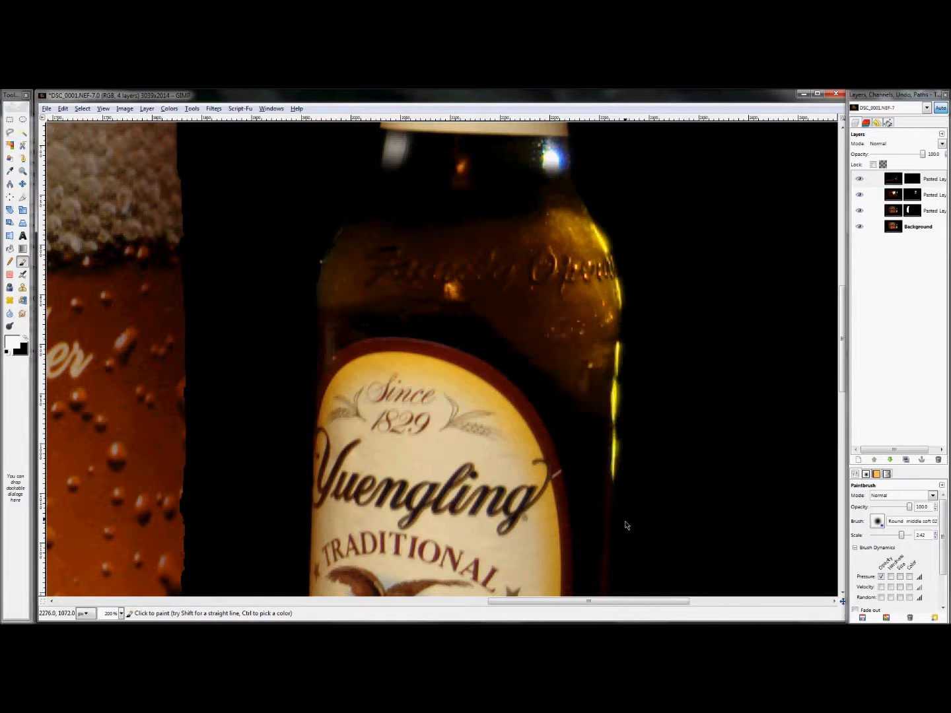
{"action": "mouse_move", "coordinate": [357, 303]}
{"action": "left_mouse_down"}
{"action": "mouse_move", "coordinate": [266, 372]}
{"action": "mouse_move", "coordinate": [314, 287]}
{"action": "left_mouse_up"}
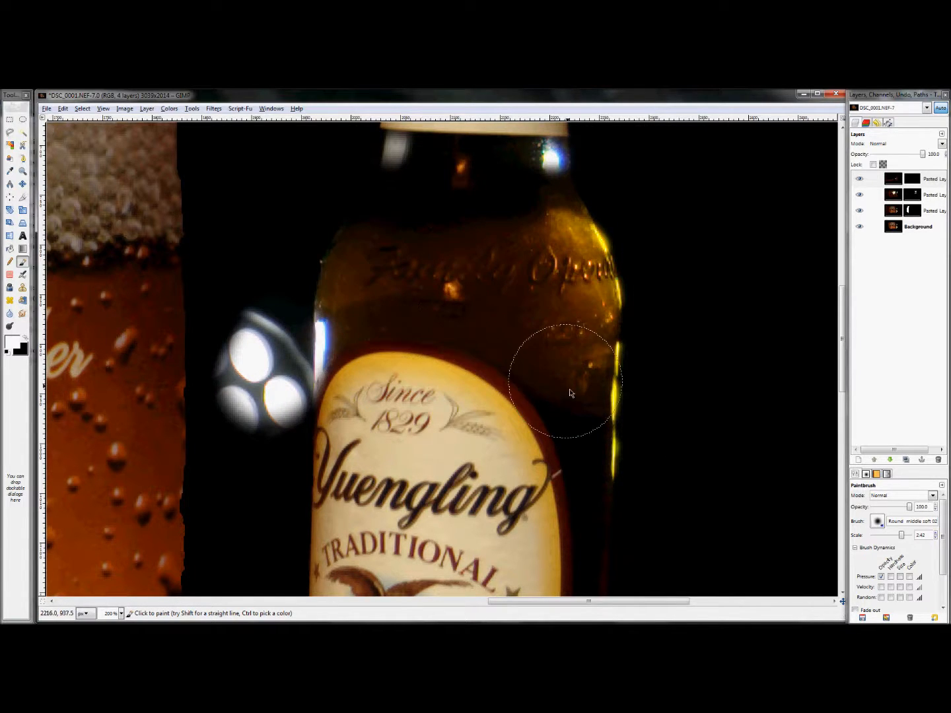
Paint black on Pasted Layer#2's mask to hide the flashlight beside the bottle, redoing the stroke to keep the glass edge.
{"action": "key", "text": "x"}
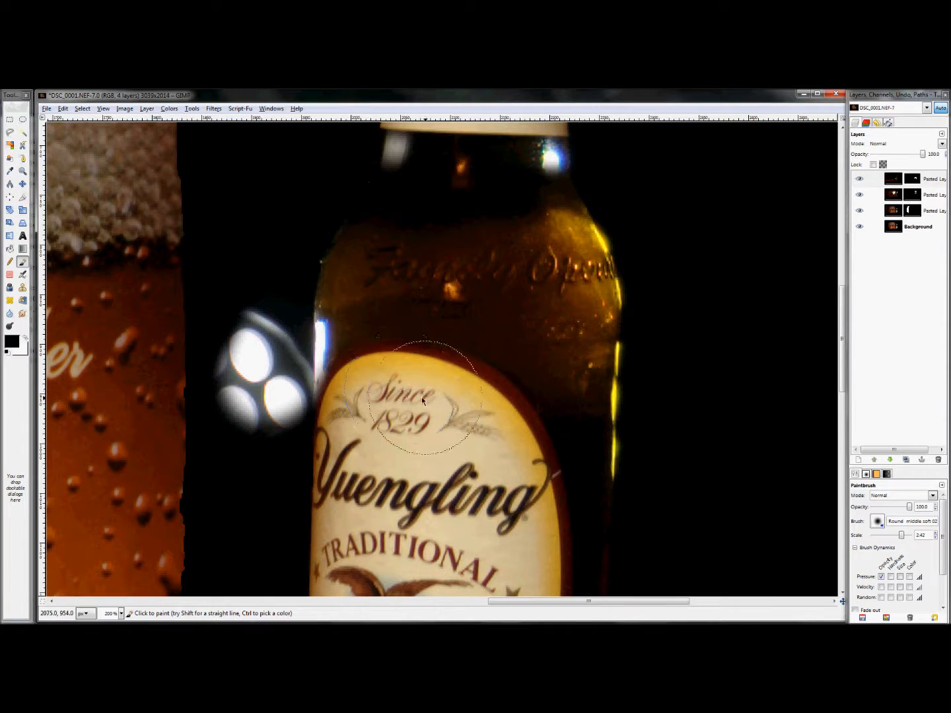
{"action": "mouse_move", "coordinate": [233, 286]}
{"action": "left_mouse_down"}
{"action": "mouse_move", "coordinate": [223, 419]}
{"action": "mouse_move", "coordinate": [230, 351]}
{"action": "mouse_move", "coordinate": [270, 425]}
{"action": "mouse_move", "coordinate": [278, 315]}
{"action": "mouse_move", "coordinate": [289, 463]}
{"action": "left_mouse_up"}
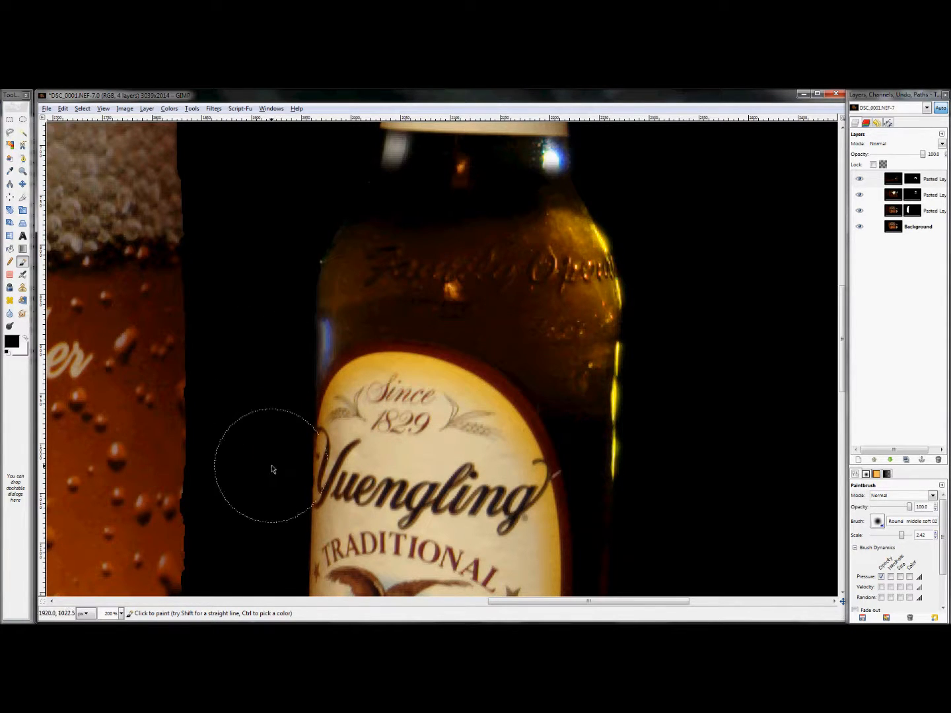
{"action": "key", "text": "ctrl+z"}
{"action": "key", "text": "ctrl+z"}
{"action": "key", "text": "ctrl+y"}
{"action": "key", "text": "ctrl+y"}
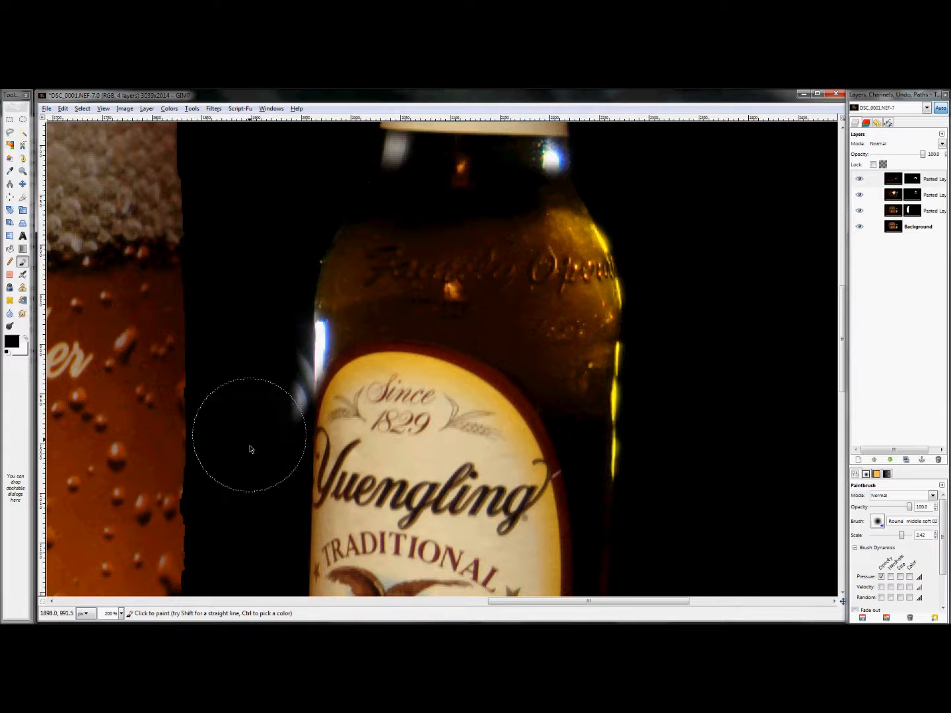
{"action": "mouse_move", "coordinate": [263, 417]}
{"action": "left_mouse_down"}
{"action": "mouse_move", "coordinate": [264, 382]}
{"action": "mouse_move", "coordinate": [265, 401]}
{"action": "left_mouse_up"}
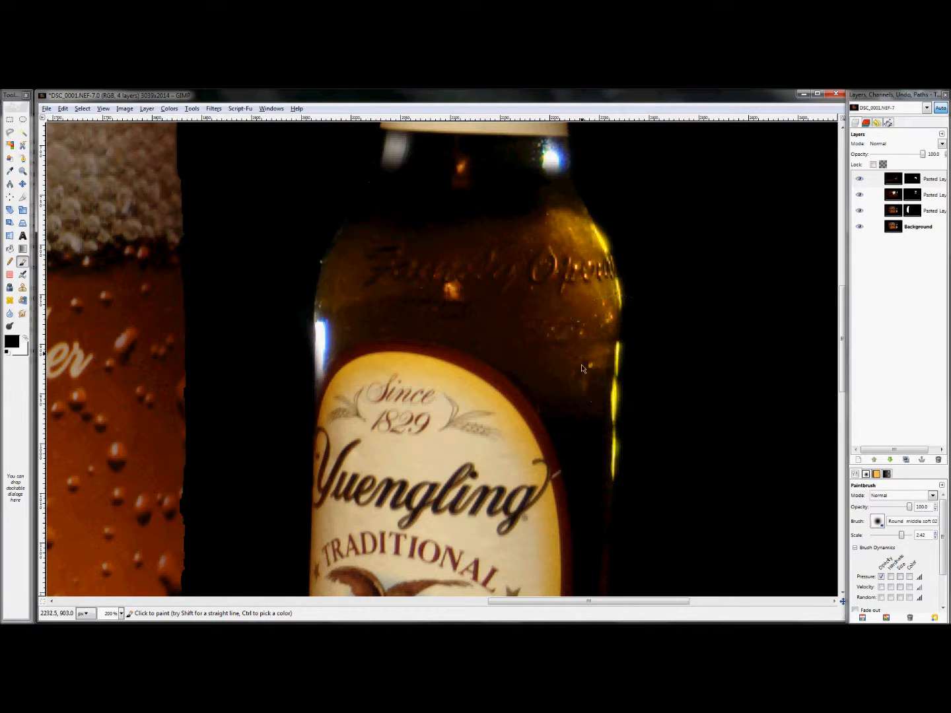
Try to clone amber glass over the white reflection on the bottle's left edge, and undo the strokes.
{"action": "left_click", "coordinate": [23, 290]}
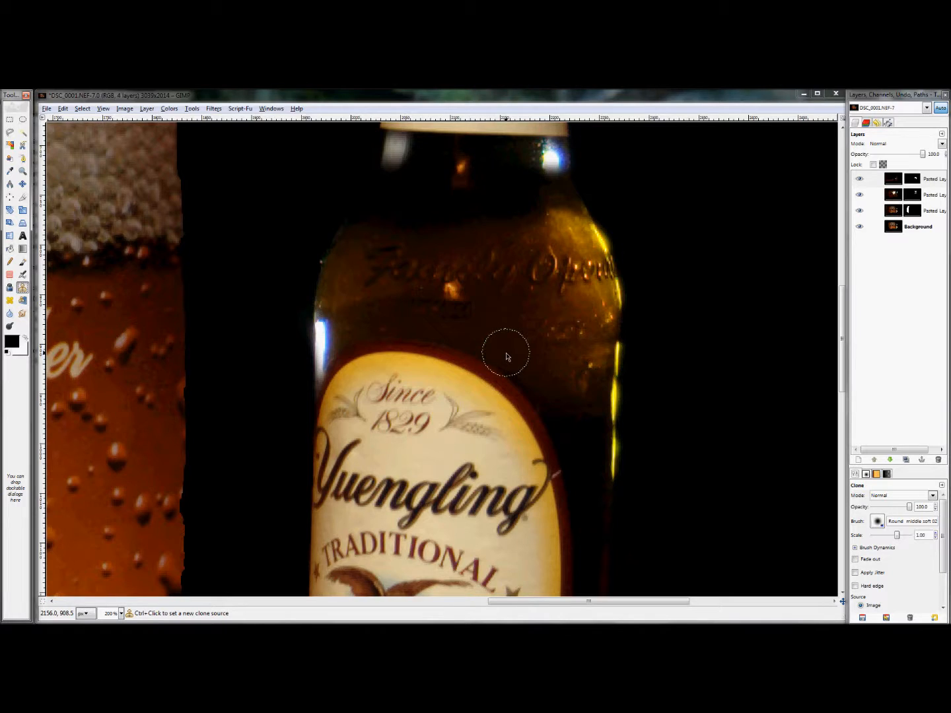
{"action": "key", "text": "ctrl"}
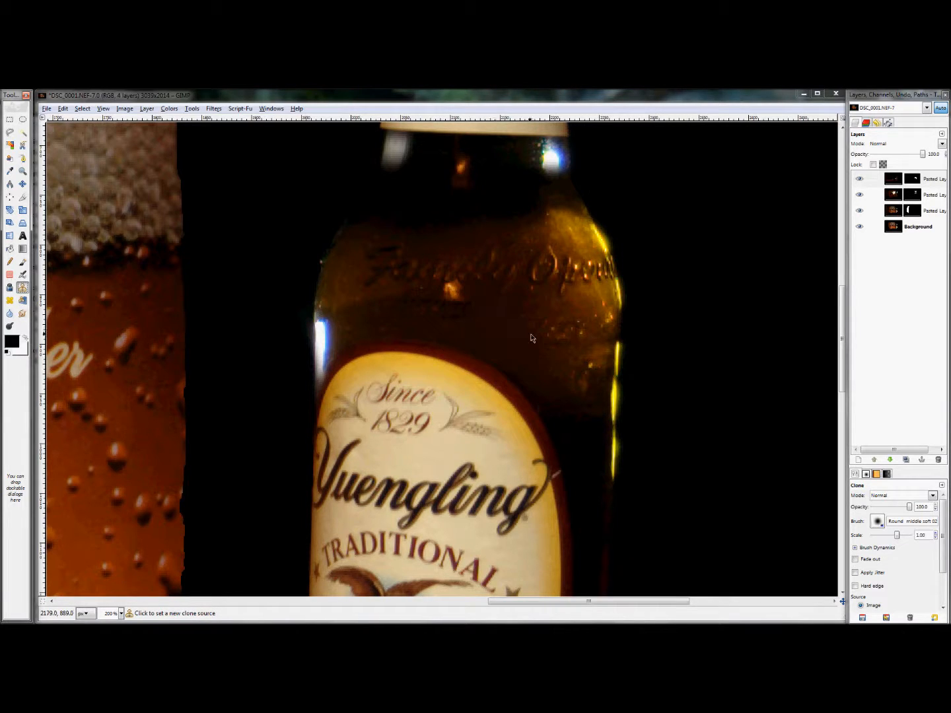
{"action": "left_click", "coordinate": [565, 334], "text": "ctrl"}
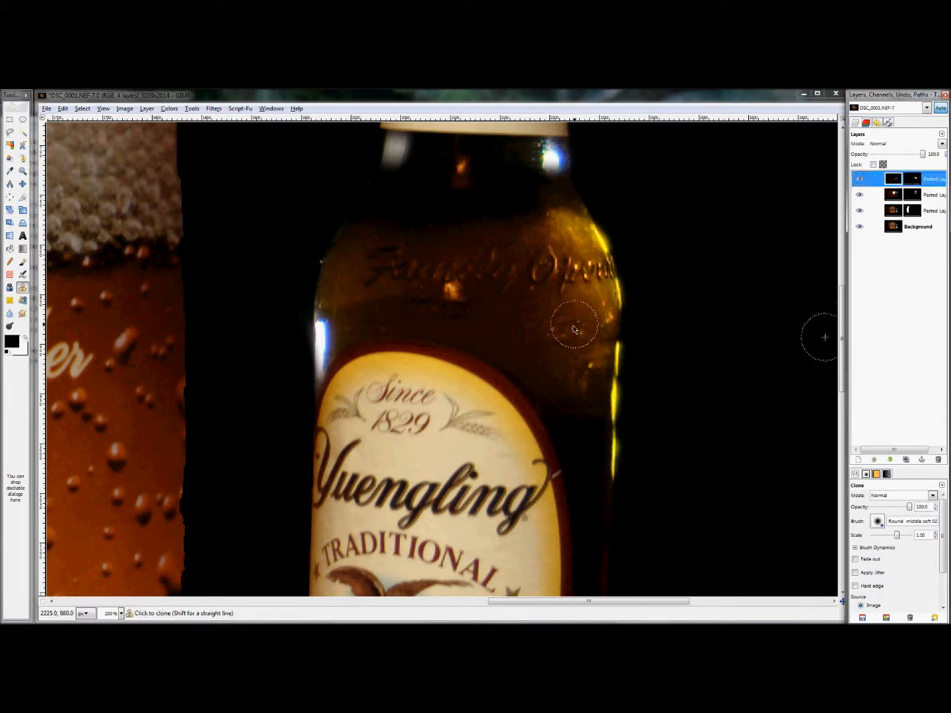
{"action": "mouse_move", "coordinate": [324, 327]}
{"action": "left_mouse_down"}
{"action": "mouse_move", "coordinate": [311, 380]}
{"action": "mouse_move", "coordinate": [324, 320]}
{"action": "left_mouse_up"}
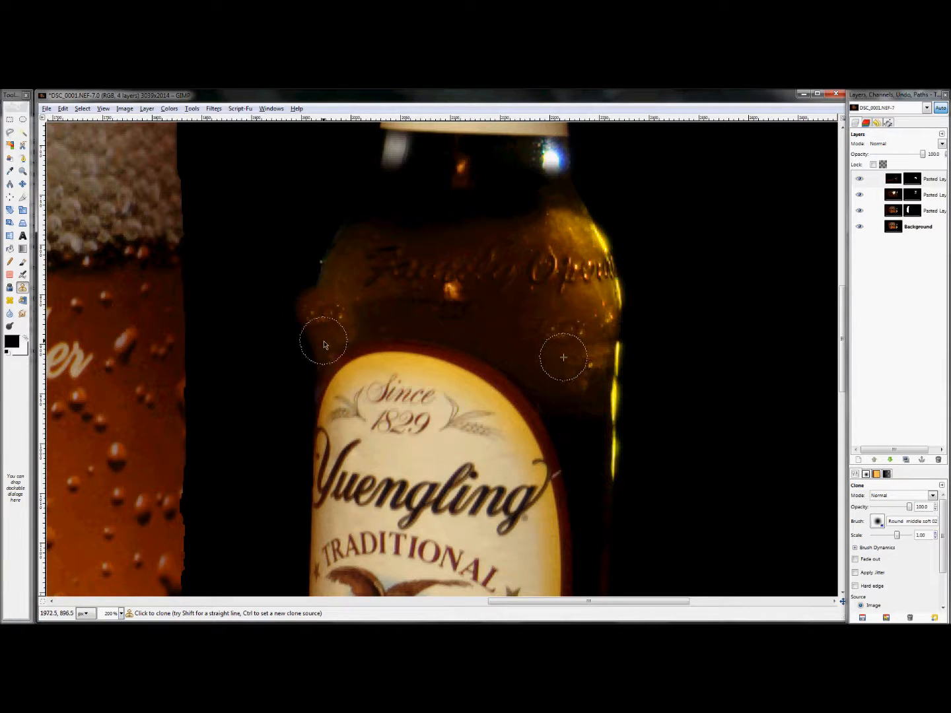
{"action": "left_click", "coordinate": [490, 328], "text": "ctrl"}
{"action": "mouse_move", "coordinate": [361, 333]}
{"action": "left_mouse_down"}
{"action": "mouse_move", "coordinate": [342, 328]}
{"action": "mouse_move", "coordinate": [350, 314]}
{"action": "mouse_move", "coordinate": [356, 329]}
{"action": "left_mouse_up"}
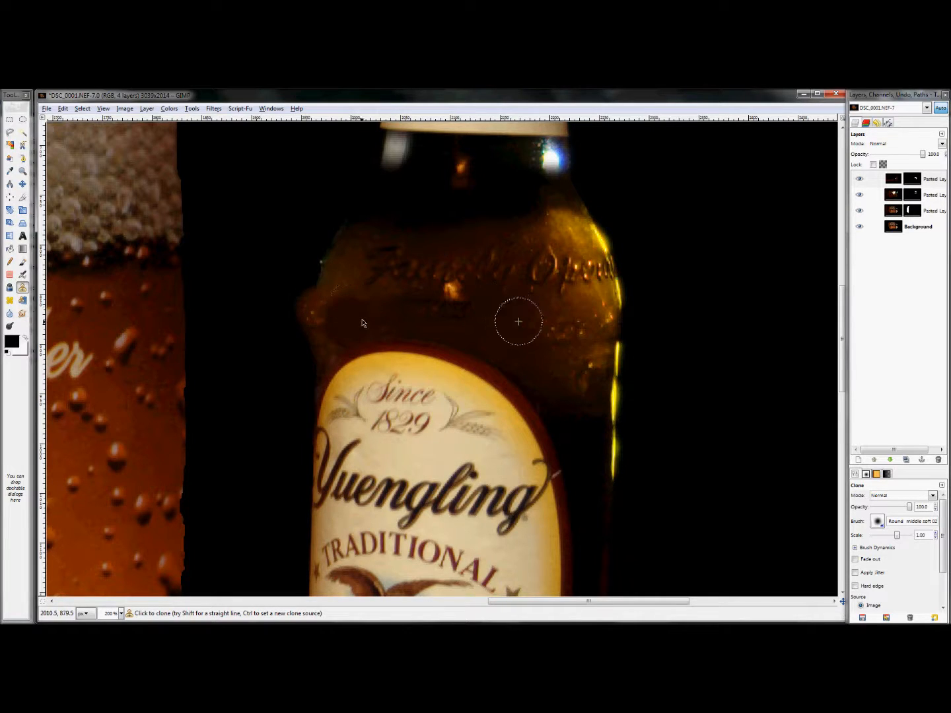
{"action": "key", "text": "ctrl+z"}
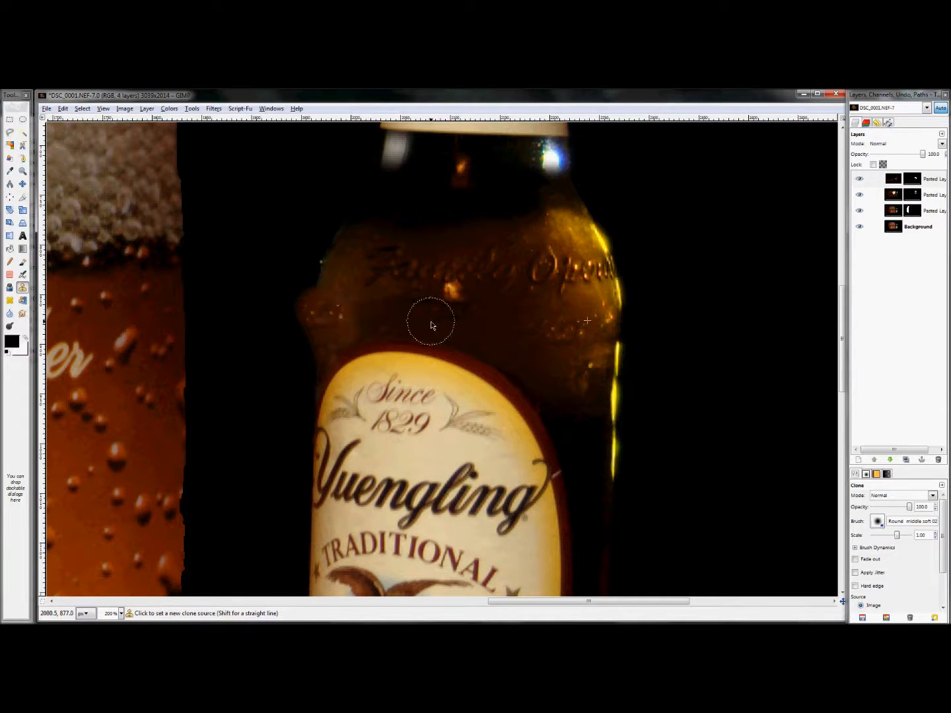
{"action": "key", "text": "ctrl+z"}
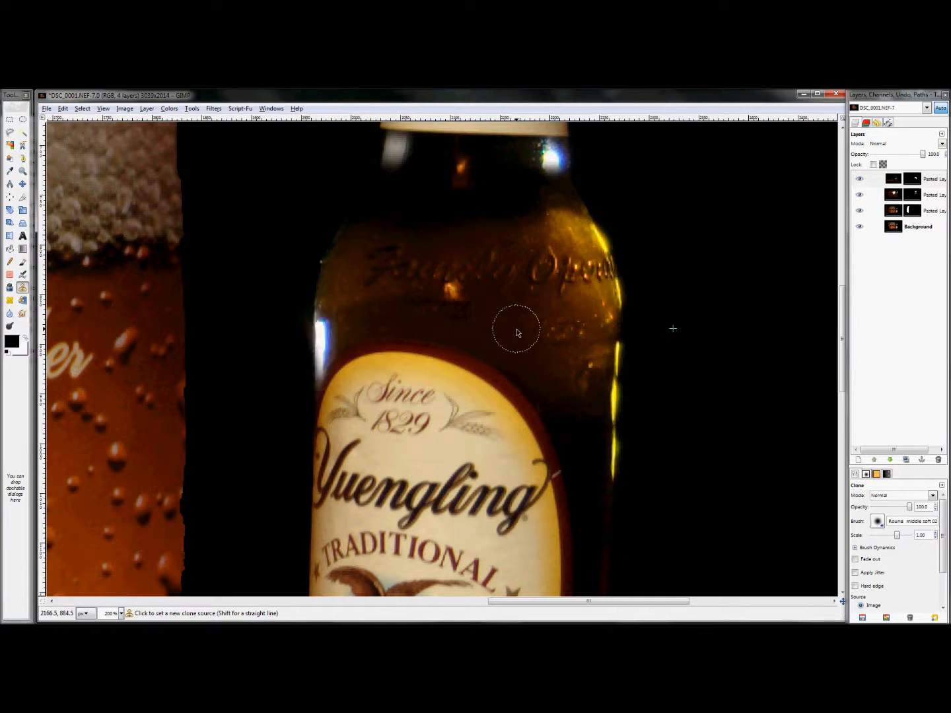
Clone plain dark glass from above the label over the white reflection on the bottle's left edge, enlarging the brush scale to 1.50.
{"action": "left_click", "coordinate": [525, 327], "text": "ctrl"}
{"action": "mouse_move", "coordinate": [321, 326]}
{"action": "left_mouse_down"}
{"action": "mouse_move", "coordinate": [320, 356]}
{"action": "mouse_move", "coordinate": [319, 318]}
{"action": "mouse_move", "coordinate": [314, 386]}
{"action": "left_mouse_up"}
{"action": "key", "text": "1"}
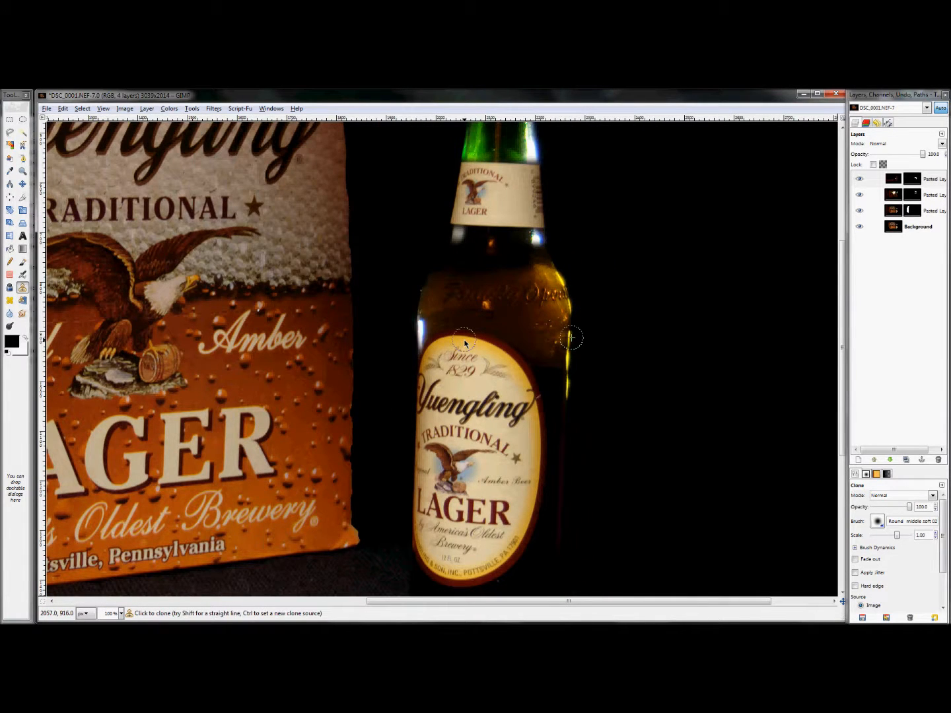
{"action": "key", "text": "bracketright"}
{"action": "mouse_move", "coordinate": [420, 330]}
{"action": "left_mouse_down"}
{"action": "mouse_move", "coordinate": [411, 345]}
{"action": "mouse_move", "coordinate": [416, 337]}
{"action": "left_mouse_up"}
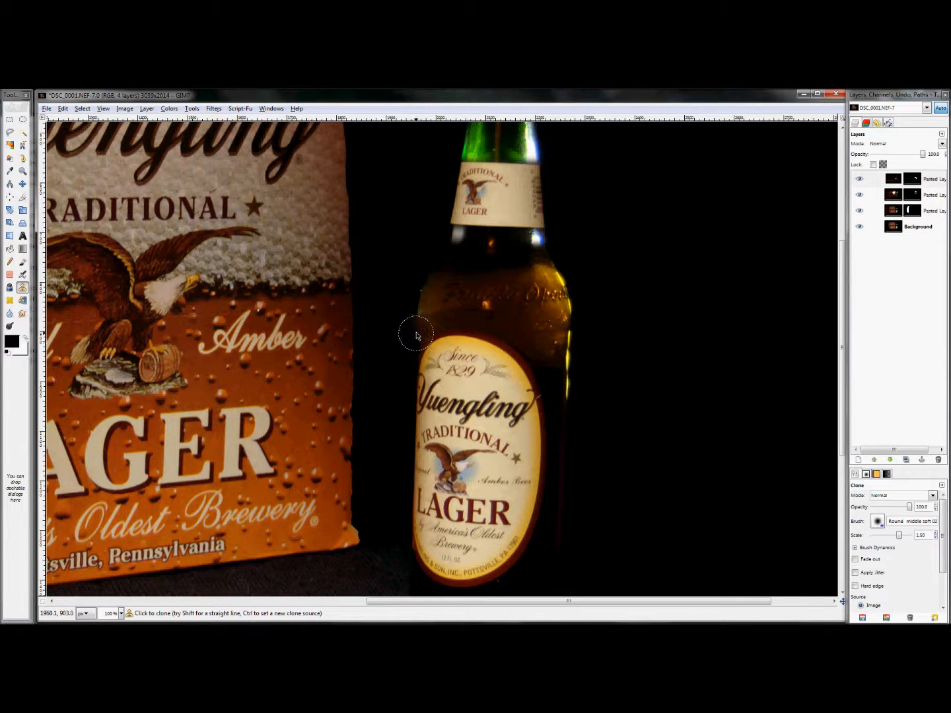
Paint black on Pasted Layer#2's mask to remove the cloned spill outside the bottle's left edge.
{"action": "scroll", "coordinate": [467, 312], "scroll_direction": "up", "scroll_amount": 1}
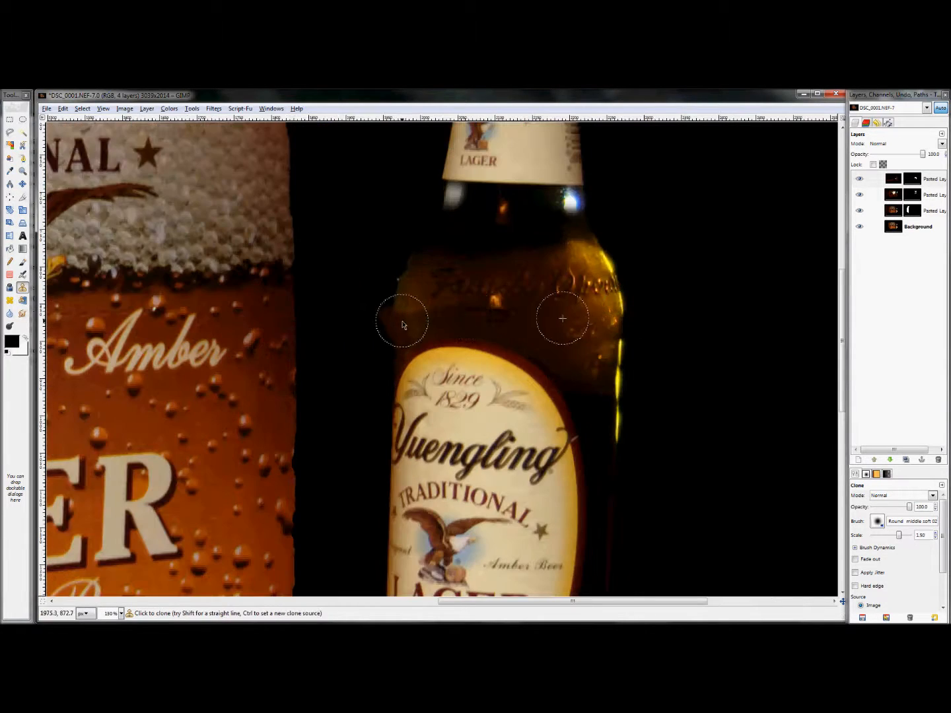
{"action": "scroll", "coordinate": [399, 321], "scroll_direction": "up", "scroll_amount": 1}
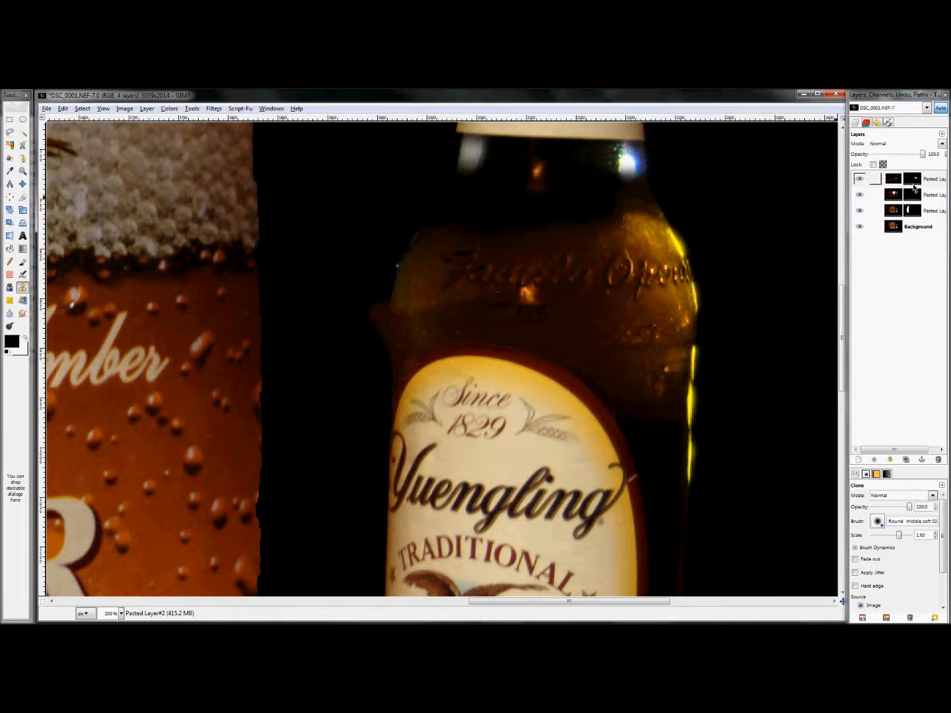
{"action": "left_click", "coordinate": [913, 185]}
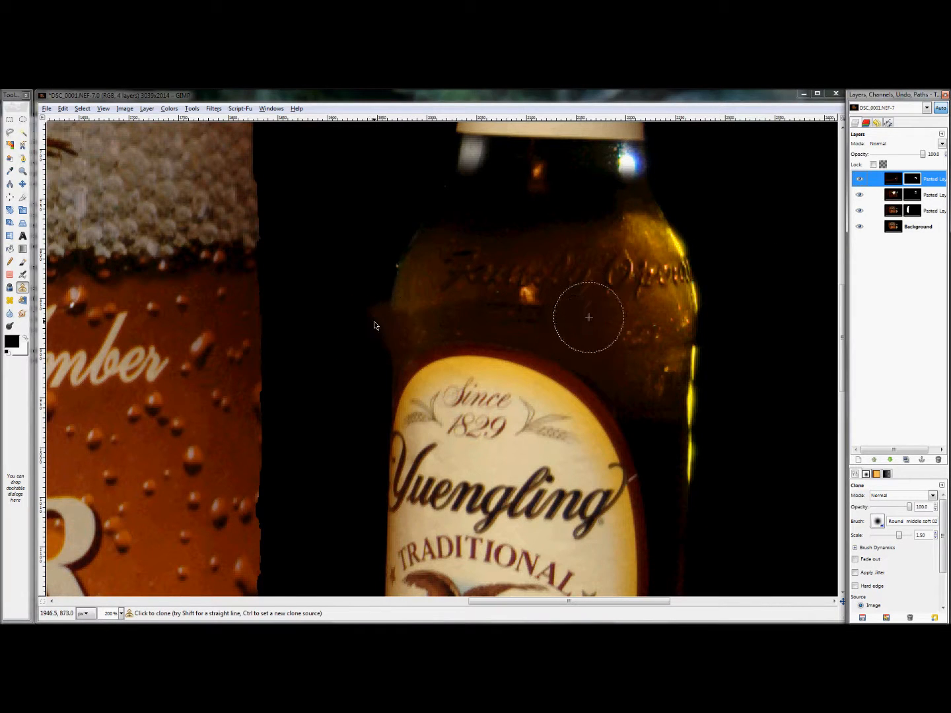
{"action": "key", "text": "p"}
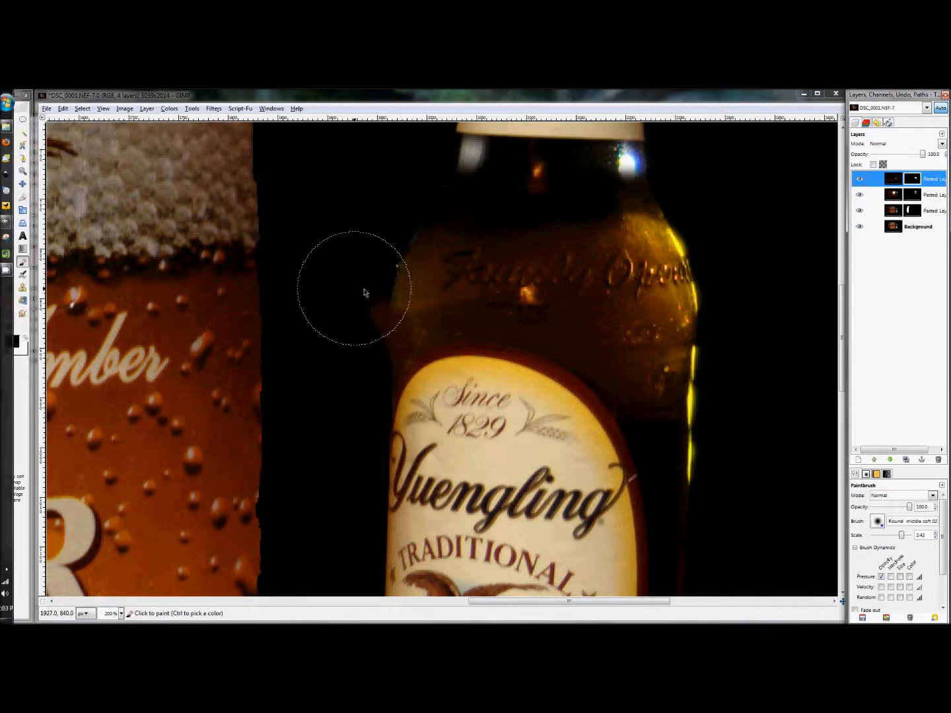
{"action": "left_click", "coordinate": [322, 301]}
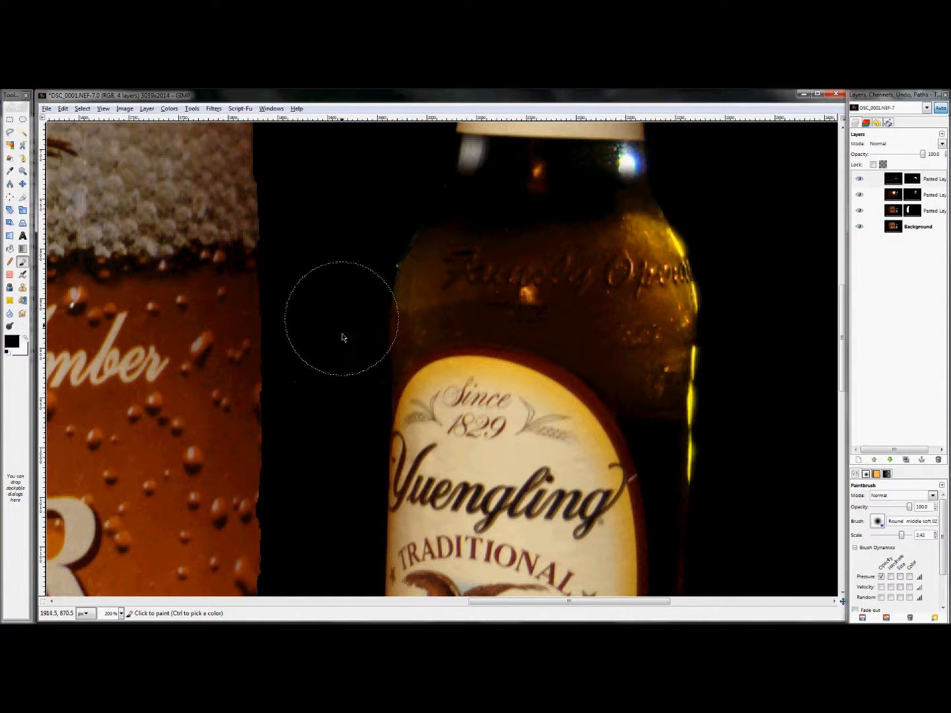
Review the blended bottle within the full picture and examine the glowing right edge up close.
{"action": "key", "text": "1"}
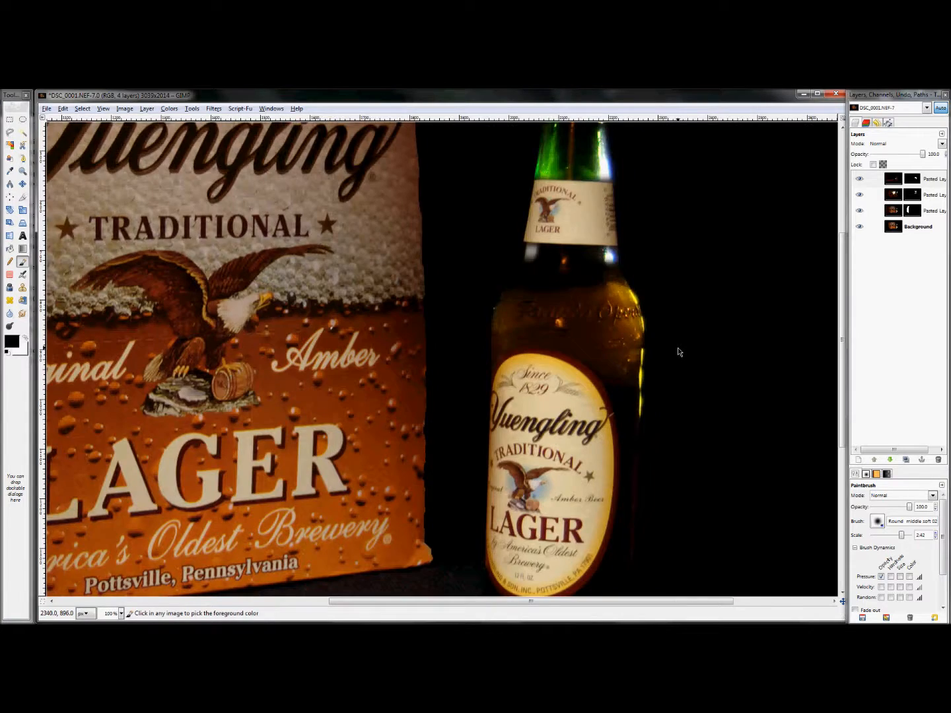
{"action": "key", "text": "shift+2"}
{"action": "key", "text": "z"}
{"action": "key", "text": "shift+ctrl+j"}
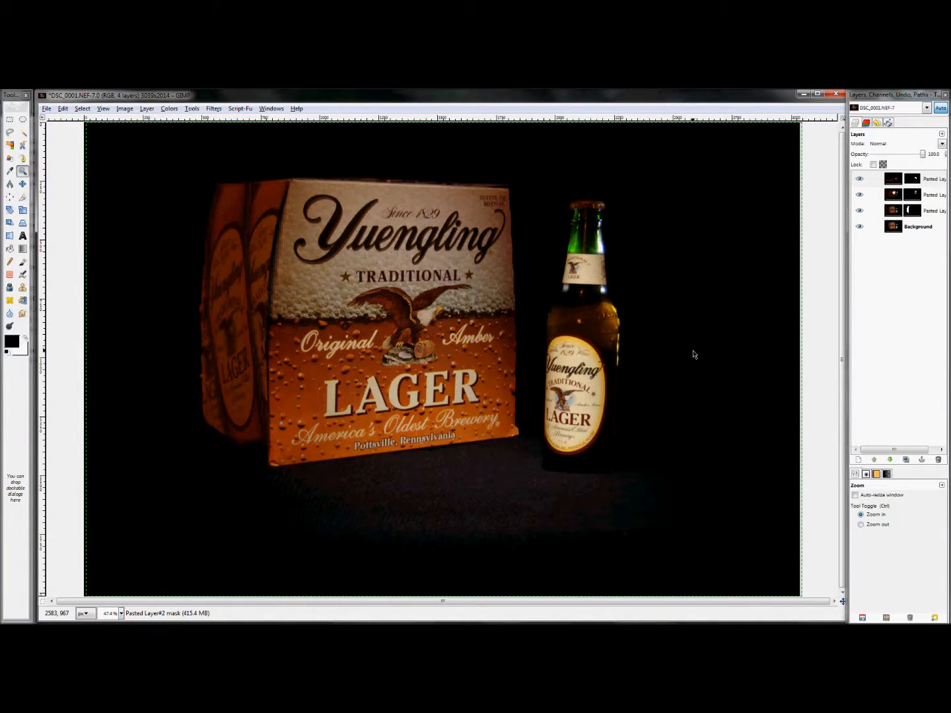
{"action": "left_click", "coordinate": [667, 351]}
{"action": "left_click", "coordinate": [646, 354]}
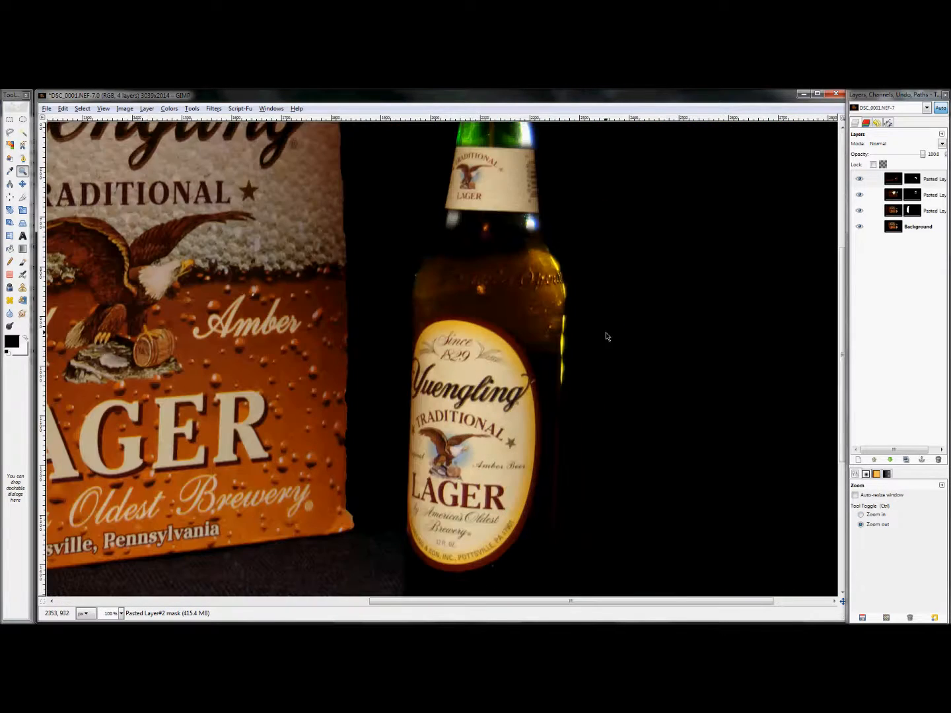
{"action": "left_click", "coordinate": [591, 340]}
{"action": "left_click", "coordinate": [536, 327]}
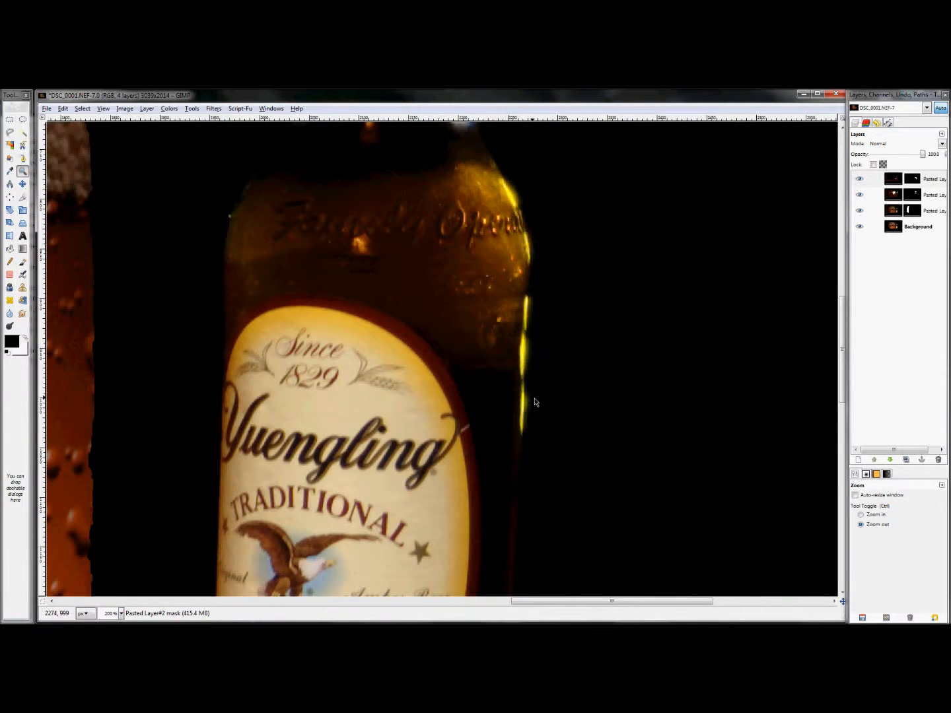
{"action": "key", "text": "shift+ctrl+j"}
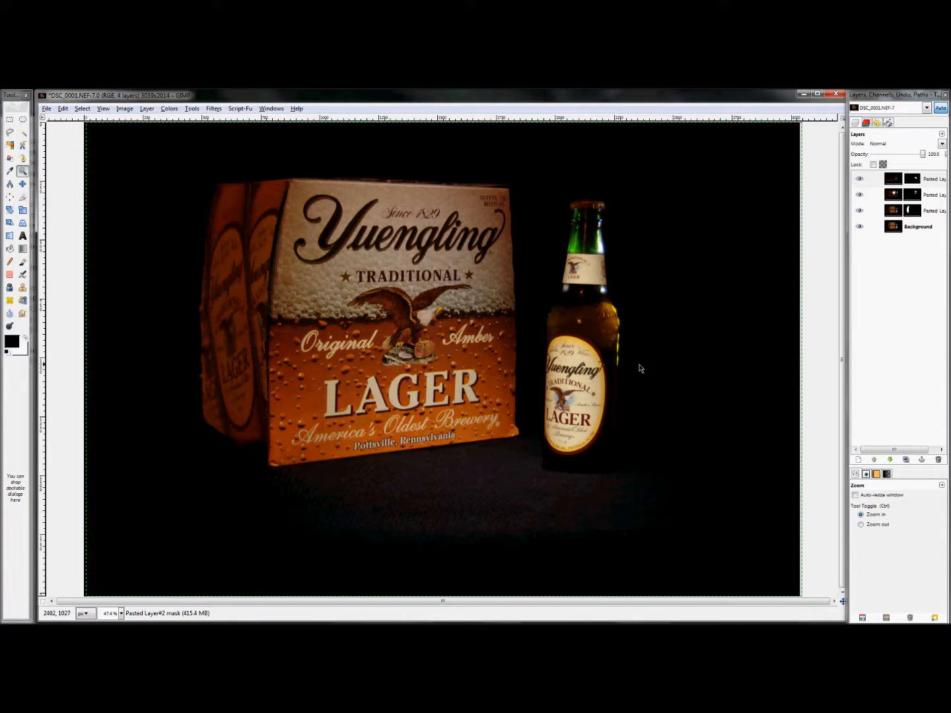
Open DSC_0020.NEF from the RAW folder in UFRaw and send it to GIMP with the current conversion settings.
{"action": "mouse_move", "coordinate": [2, 296]}
{"action": "key", "text": "alt+Tab"}
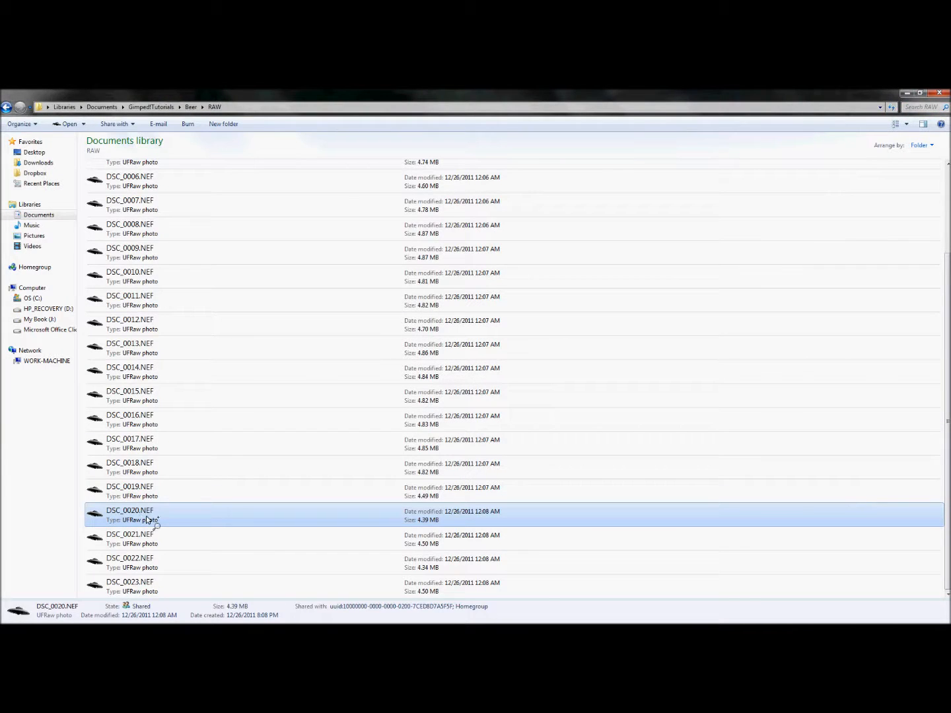
{"action": "right_click", "coordinate": [148, 520]}
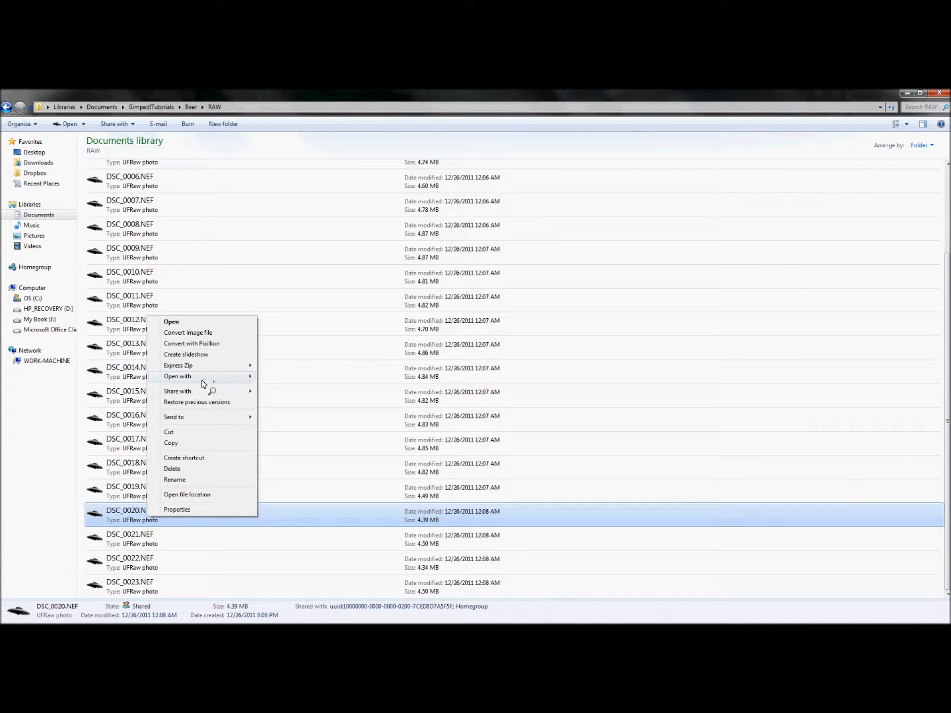
{"action": "mouse_move", "coordinate": [231, 383]}
{"action": "left_click", "coordinate": [314, 398]}
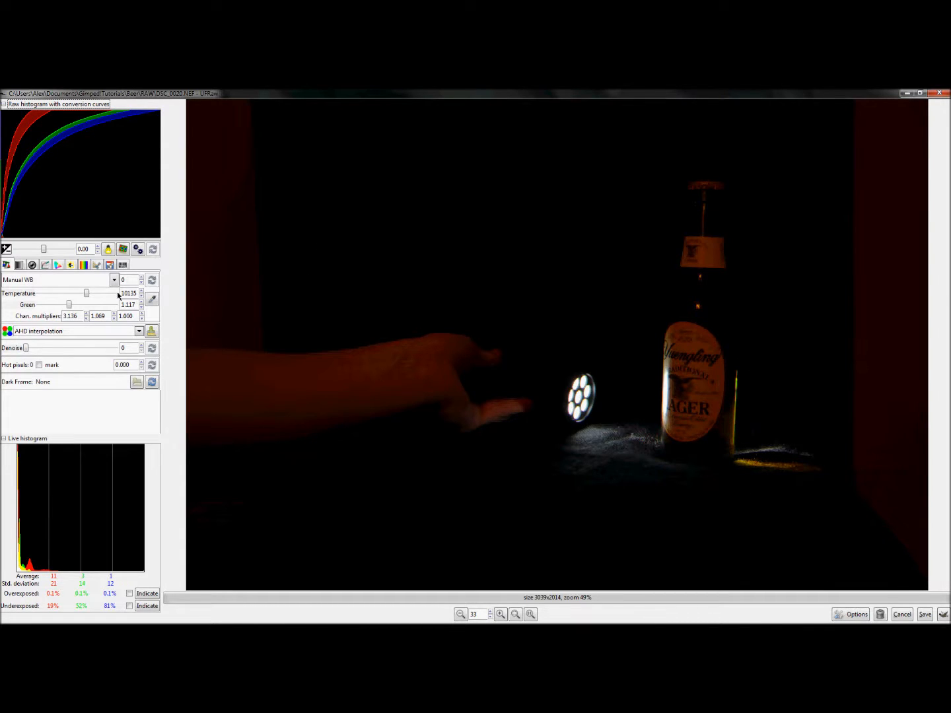
{"action": "left_click", "coordinate": [943, 614]}
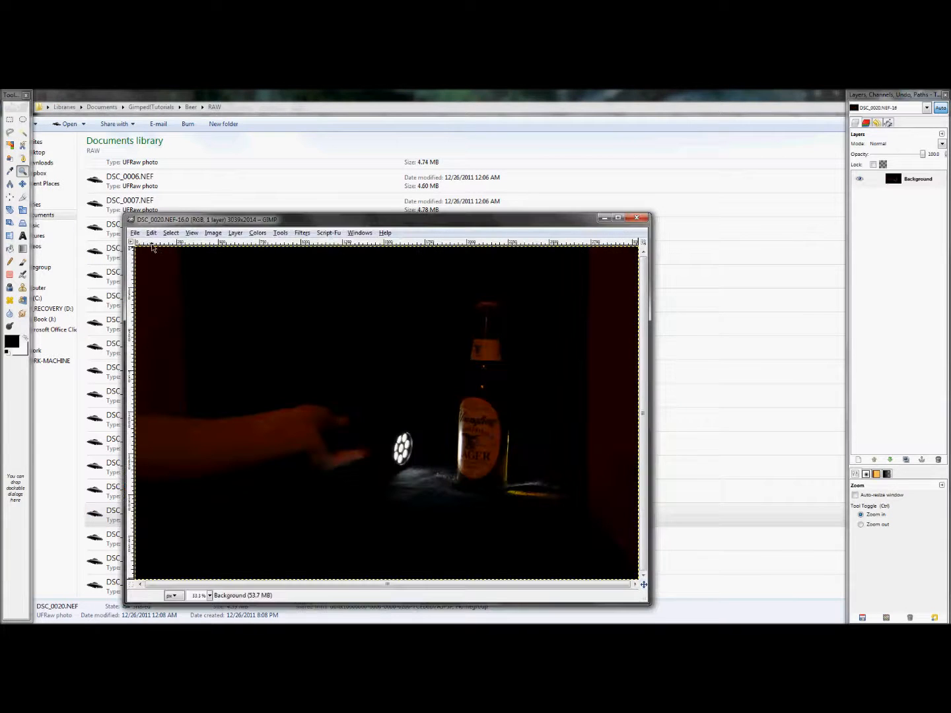
Copy the entire DSC_0020 image and return to the layered DSC_0001 picture.
{"action": "key", "text": "ctrl+a"}
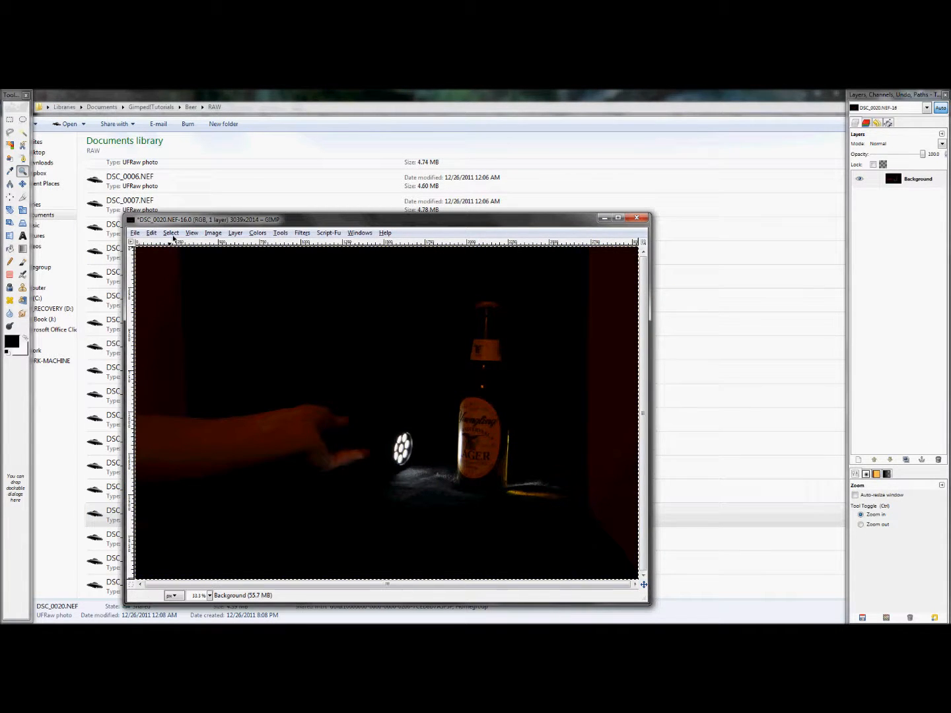
{"action": "left_click", "coordinate": [172, 233]}
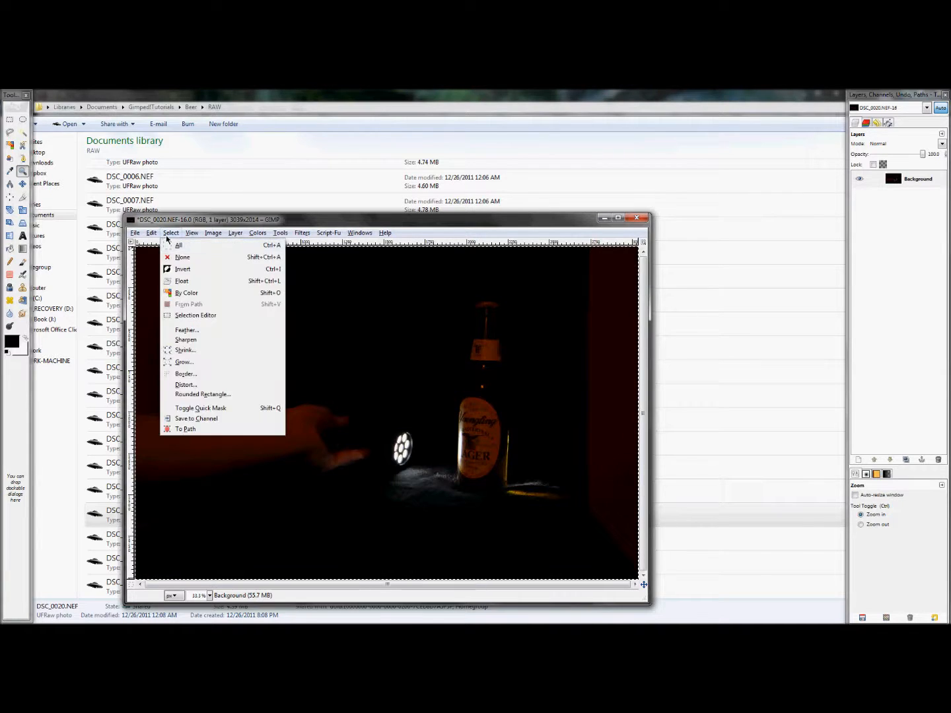
{"action": "left_click", "coordinate": [154, 234]}
{"action": "key", "text": "ctrl+c"}
{"action": "key", "text": "alt+Tab"}
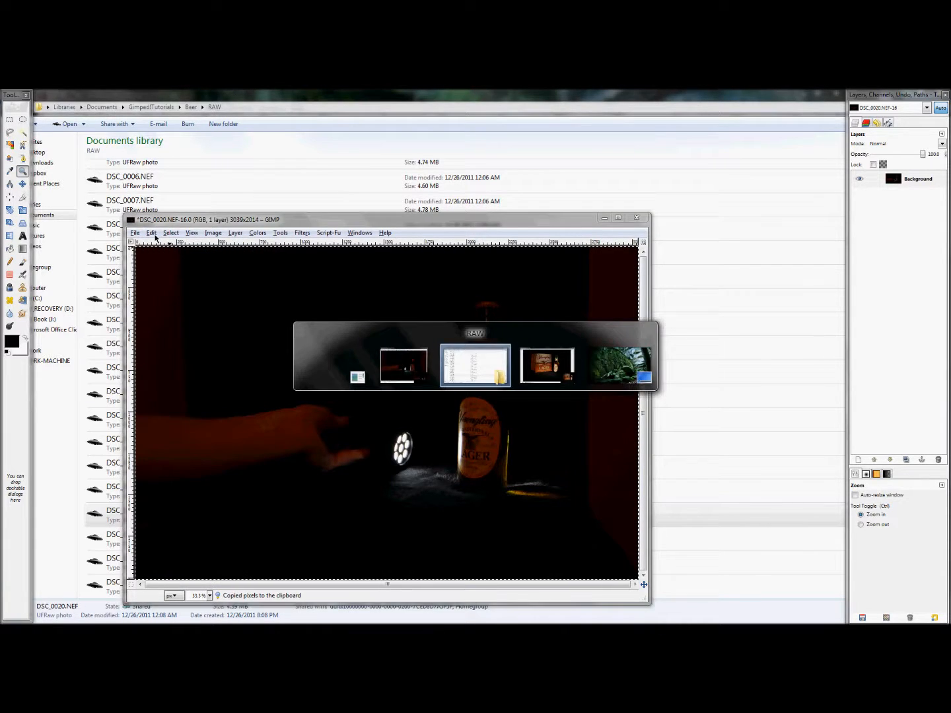
{"action": "key", "text": "alt+Tab"}
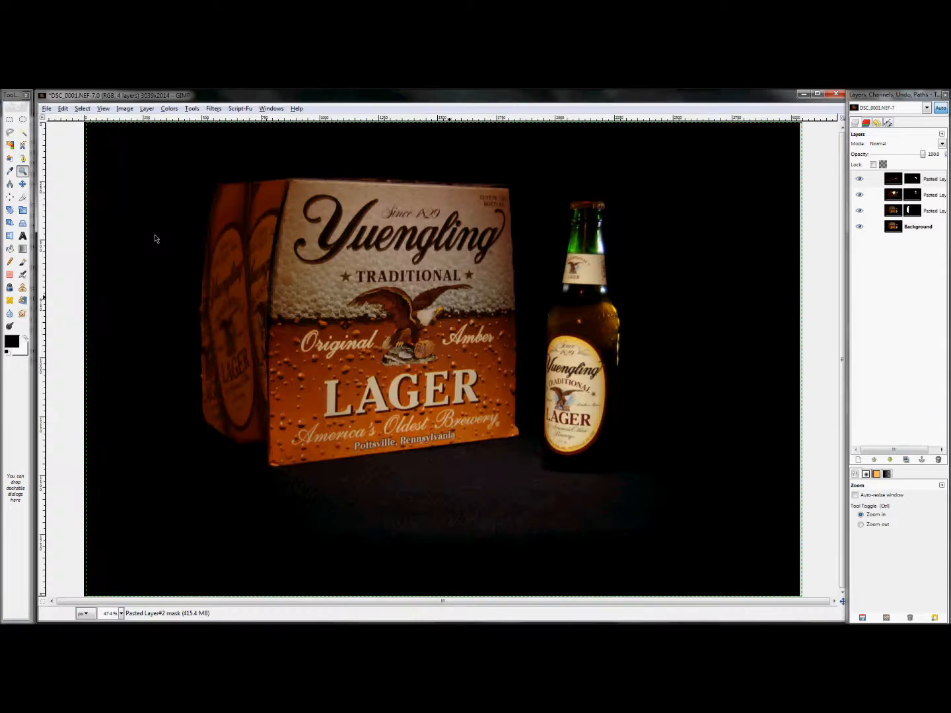
Paste the copied DSC_0020 image as a new layer directly above Pasted Layer#2.
{"action": "left_click", "coordinate": [895, 180]}
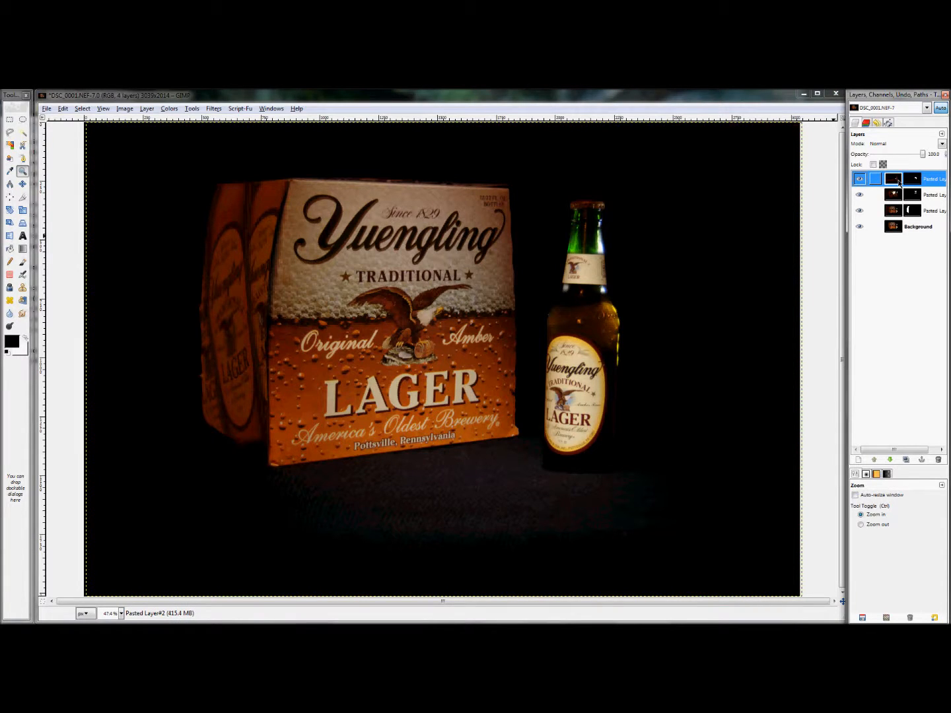
{"action": "right_click", "coordinate": [898, 183]}
{"action": "key", "text": "ctrl+v"}
{"action": "key", "text": "shift+ctrl+n"}
Align Pasted Layer#3 with the bottle beneath at reduced opacity, restore its opacity to 100, and compare the alignment by toggling its visibility.
{"action": "left_click", "coordinate": [859, 179]}
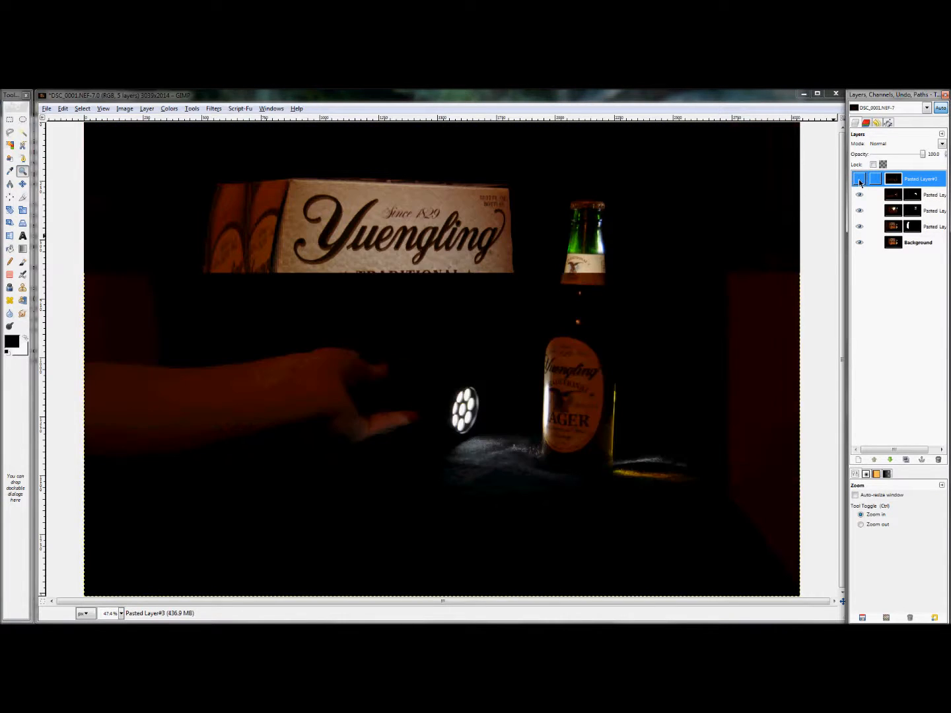
{"action": "left_click", "coordinate": [573, 402]}
{"action": "left_click", "coordinate": [573, 401]}
{"action": "left_click", "coordinate": [859, 178]}
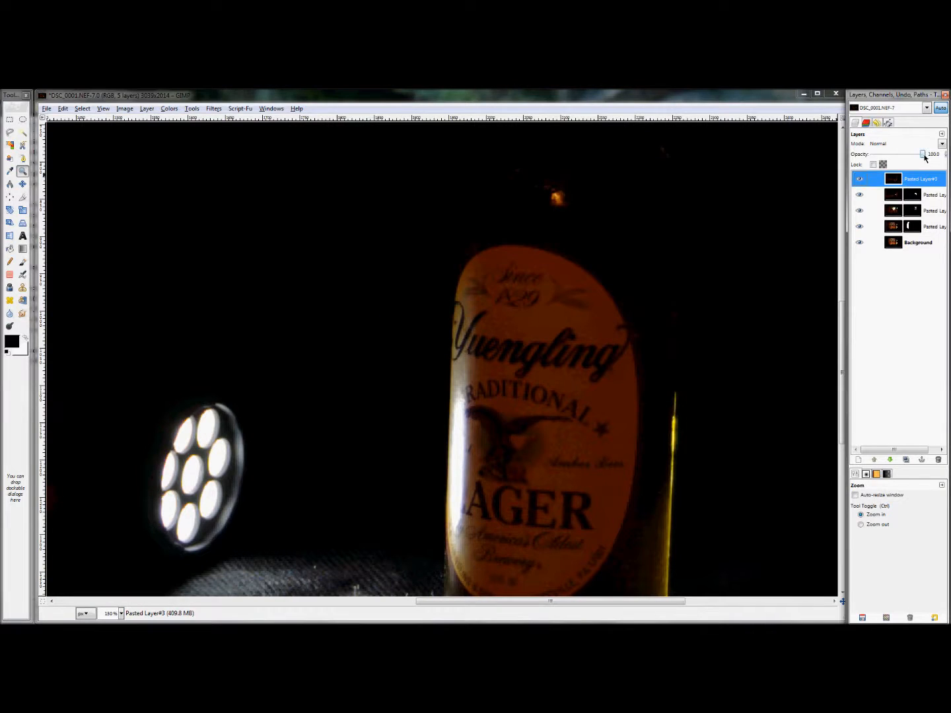
{"action": "left_click_drag", "start_coordinate": [923, 155], "coordinate": [902, 156]}
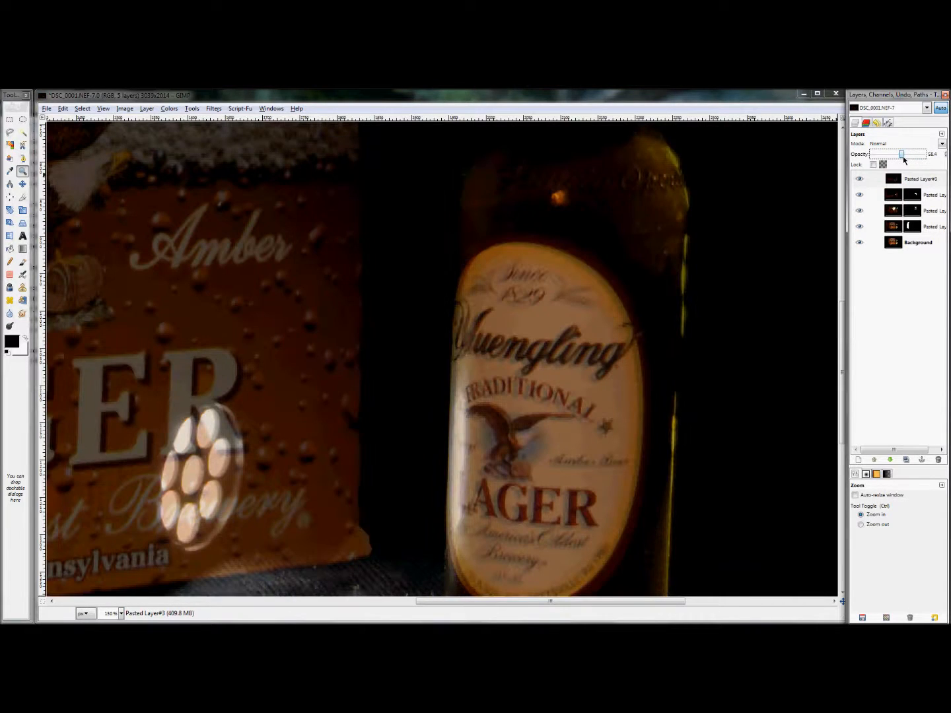
{"action": "left_click", "coordinate": [22, 184]}
{"action": "left_click_drag", "start_coordinate": [564, 397], "coordinate": [567, 395]}
{"action": "left_click_drag", "start_coordinate": [905, 152], "coordinate": [923, 153]}
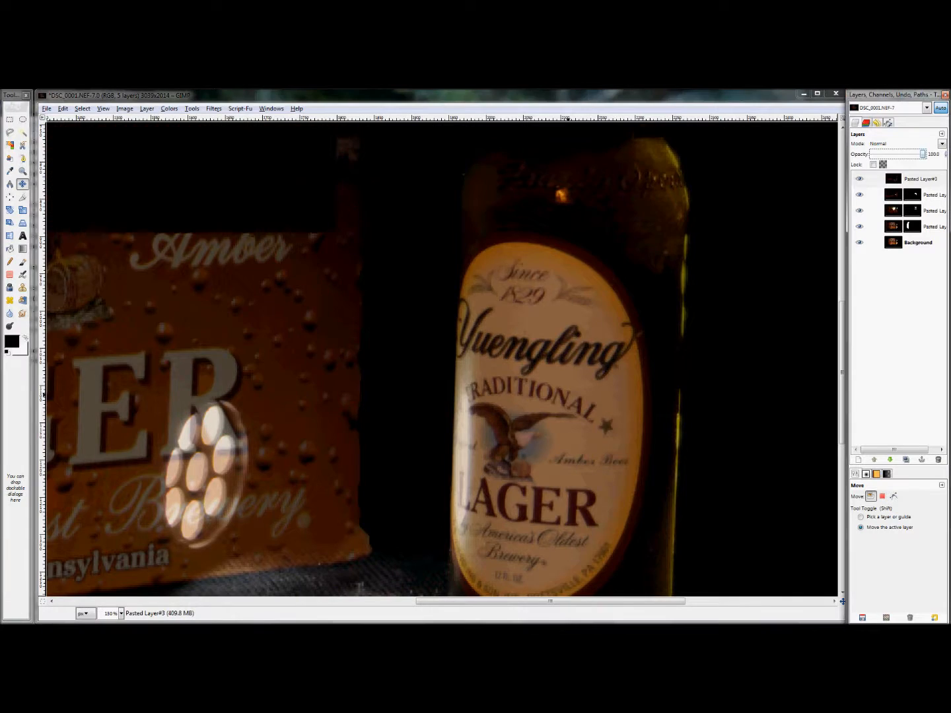
{"action": "left_click", "coordinate": [859, 179]}
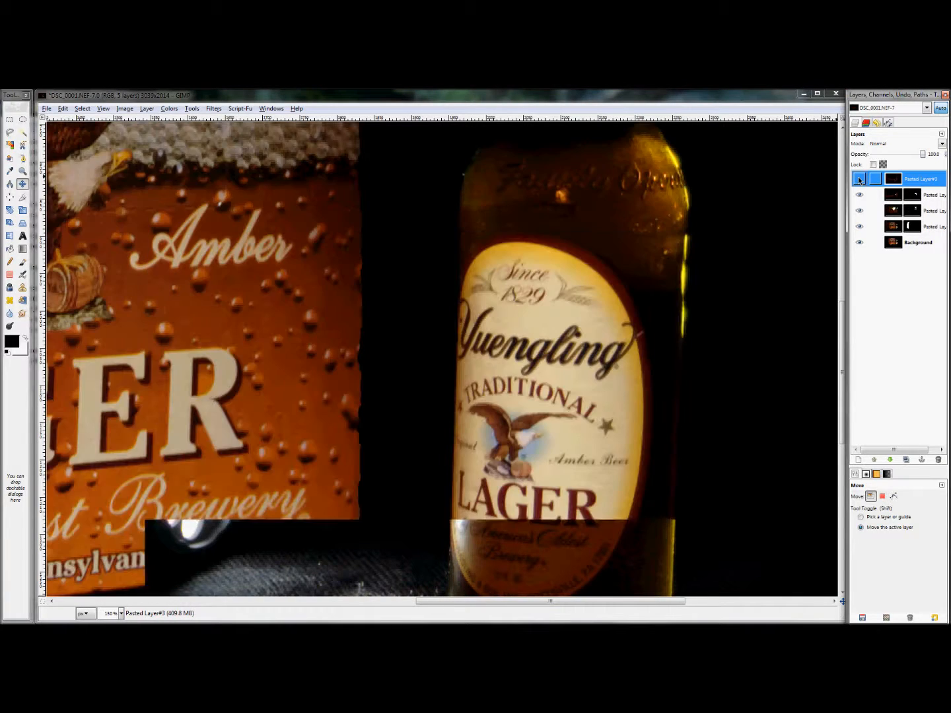
{"action": "left_click", "coordinate": [859, 179]}
{"action": "left_click", "coordinate": [859, 179]}
{"action": "left_click", "coordinate": [859, 180]}
Add a black (full transparency) layer mask to Pasted Layer#3.
{"action": "scroll", "coordinate": [704, 371], "scroll_direction": "right", "scroll_amount": 3}
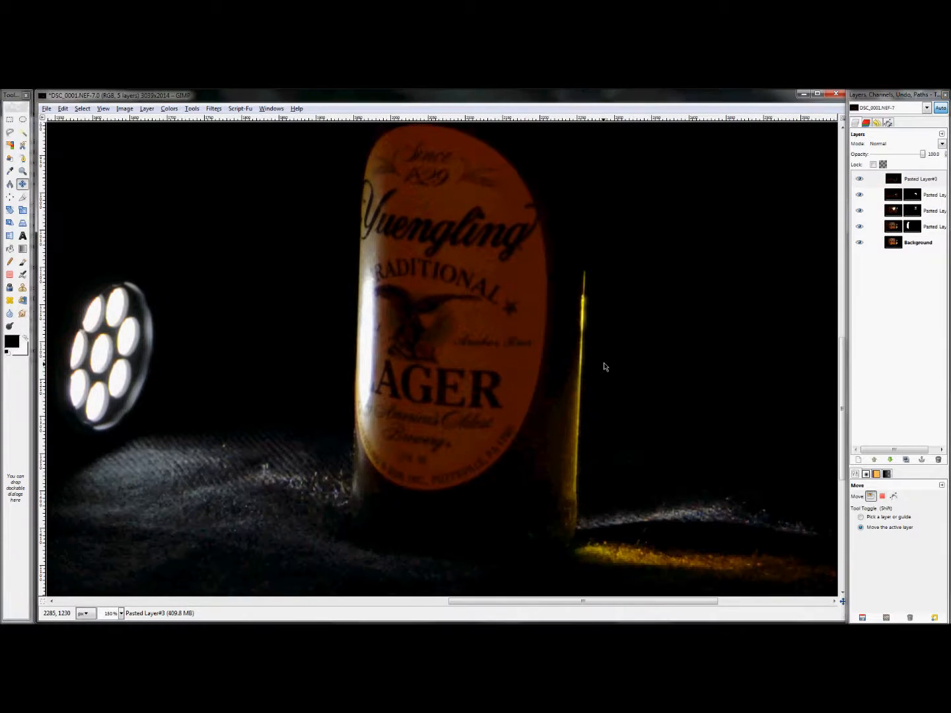
{"action": "right_click", "coordinate": [923, 179]}
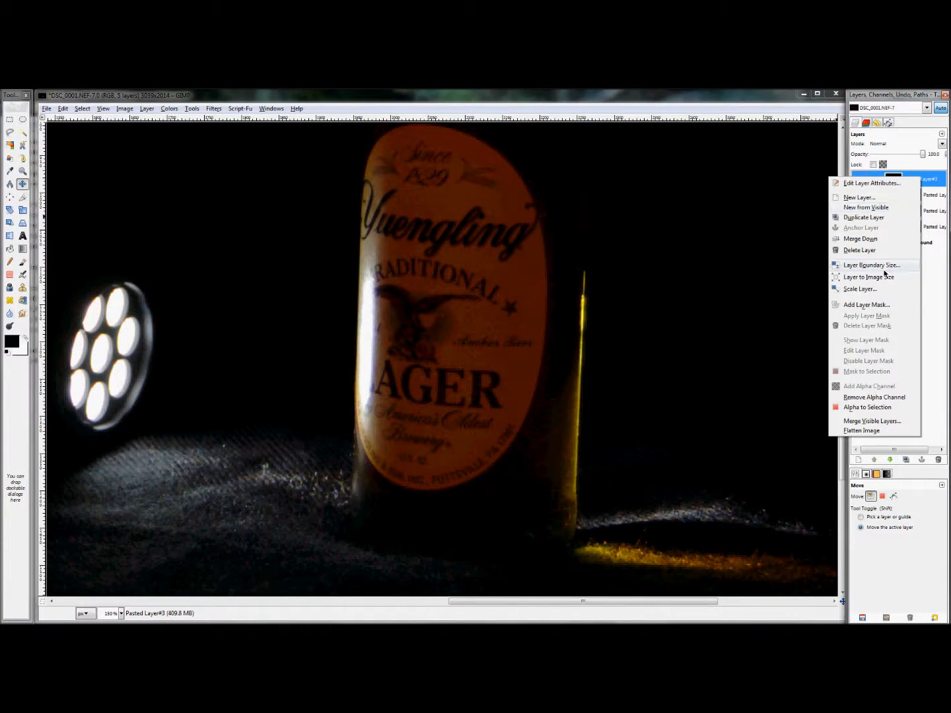
{"action": "left_click", "coordinate": [869, 307]}
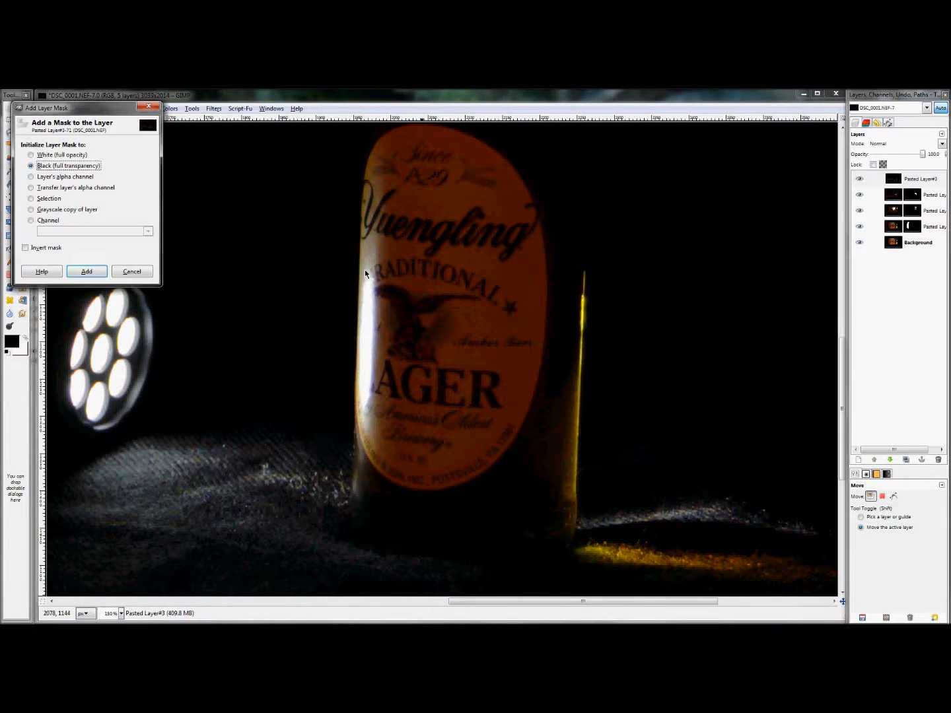
{"action": "left_click", "coordinate": [86, 271]}
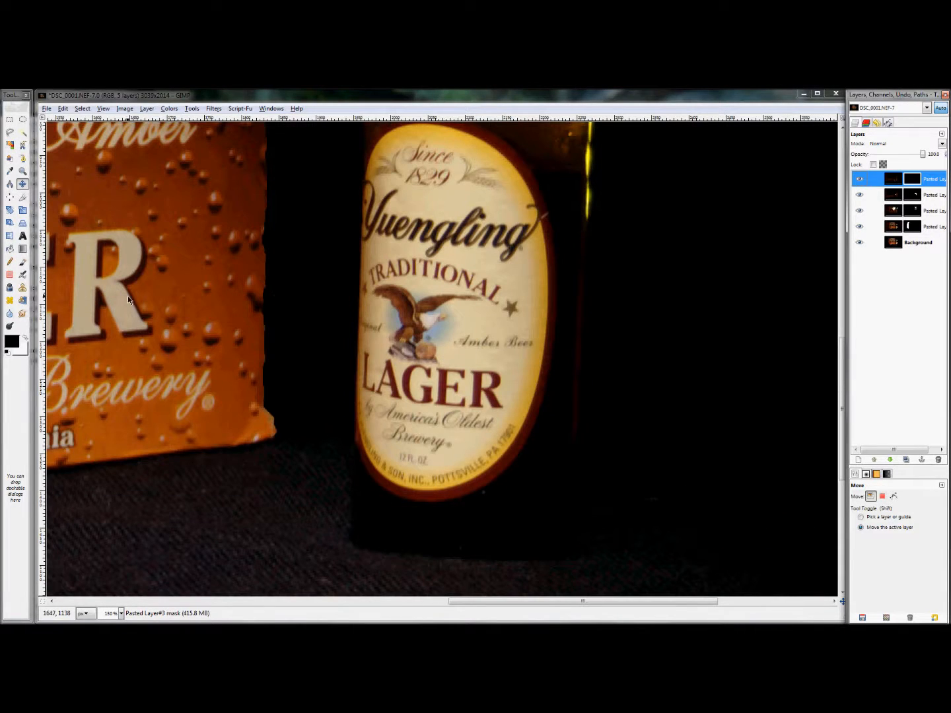
Paint white on Pasted Layer#3's mask to reveal the glow along the bottle's lower right edge, and black over the spill at its base.
{"action": "key", "text": "p"}
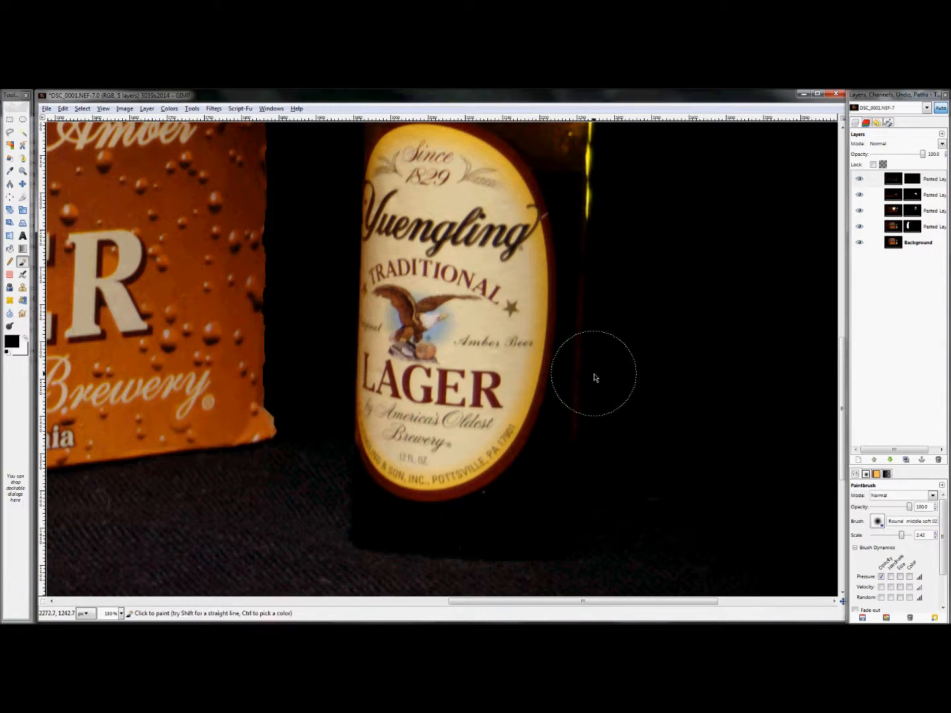
{"action": "key", "text": "x"}
{"action": "mouse_move", "coordinate": [598, 320]}
{"action": "left_mouse_down"}
{"action": "mouse_move", "coordinate": [581, 451]}
{"action": "mouse_move", "coordinate": [537, 535]}
{"action": "left_mouse_up"}
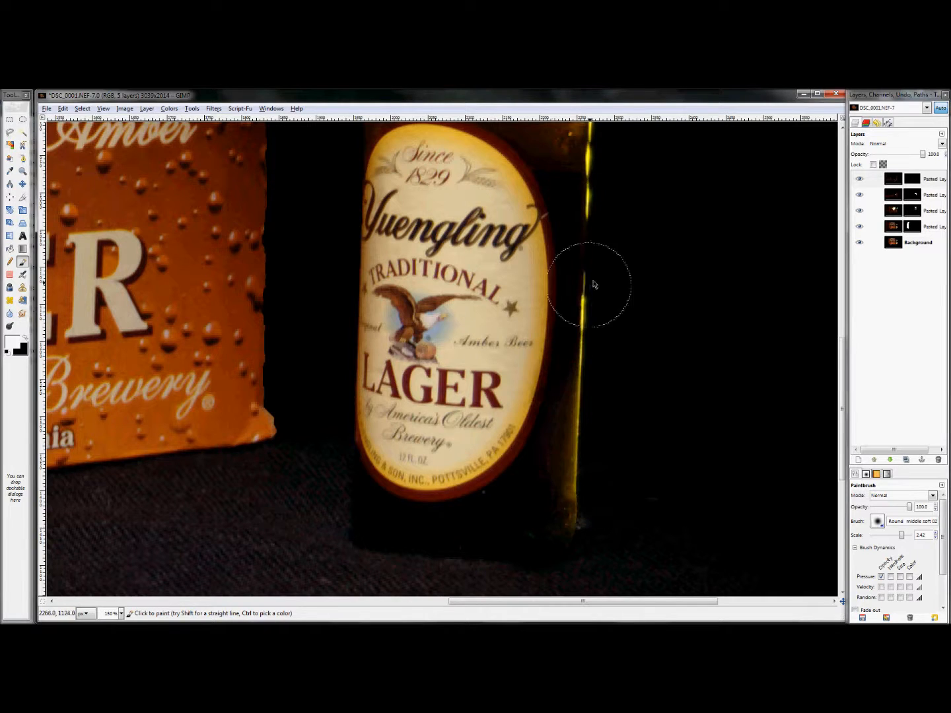
{"action": "key", "text": "x"}
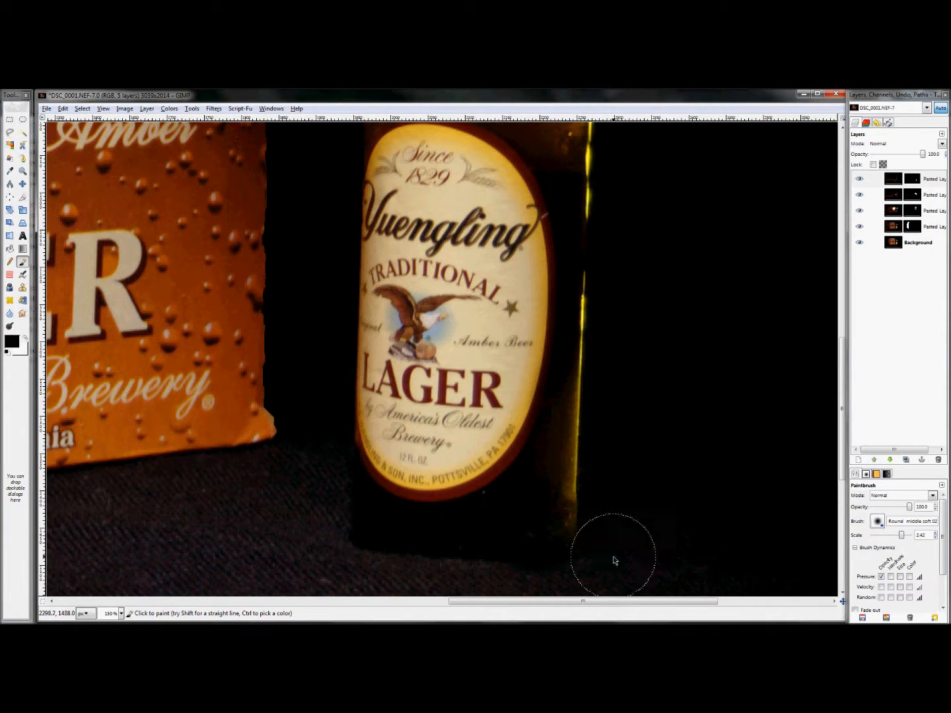
{"action": "scroll", "coordinate": [768, 288], "scroll_direction": "up", "scroll_amount": 5}
{"action": "key", "text": "z"}
{"action": "key", "text": "shift+ctrl+j"}
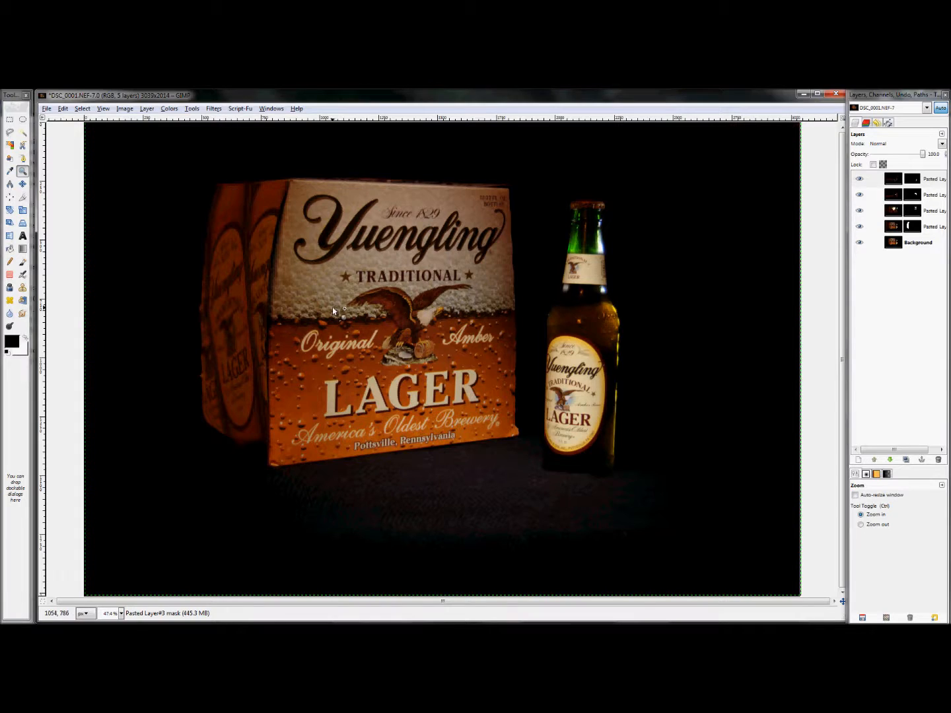
Open DSC_0021.NEF from the RAW folder in UFRaw and send it to GIMP with the current conversion settings.
{"action": "key", "text": "alt+Tab"}
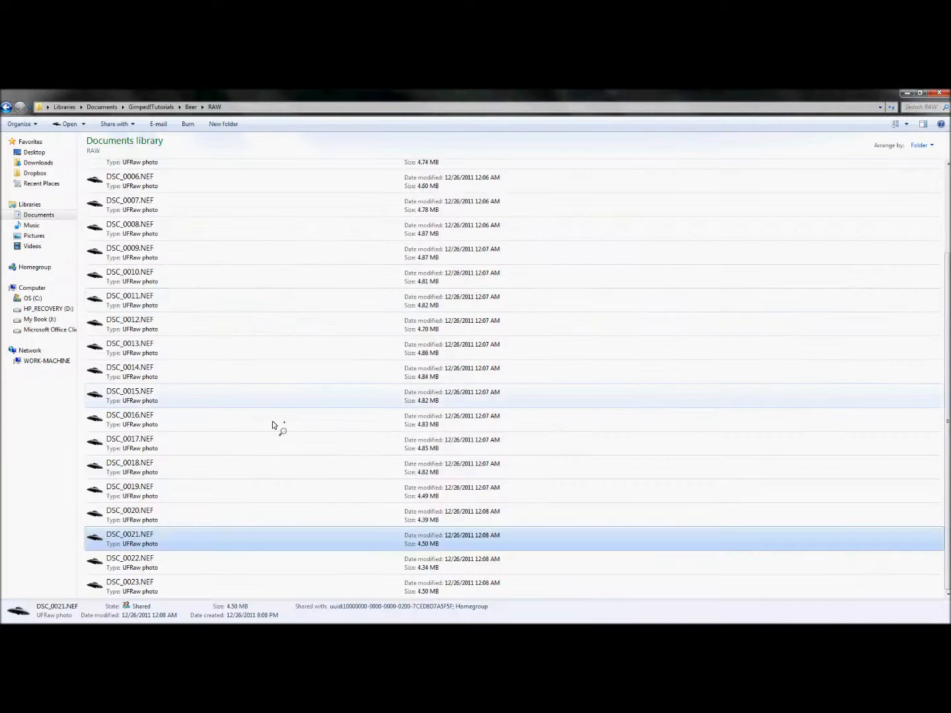
{"action": "right_click", "coordinate": [133, 537]}
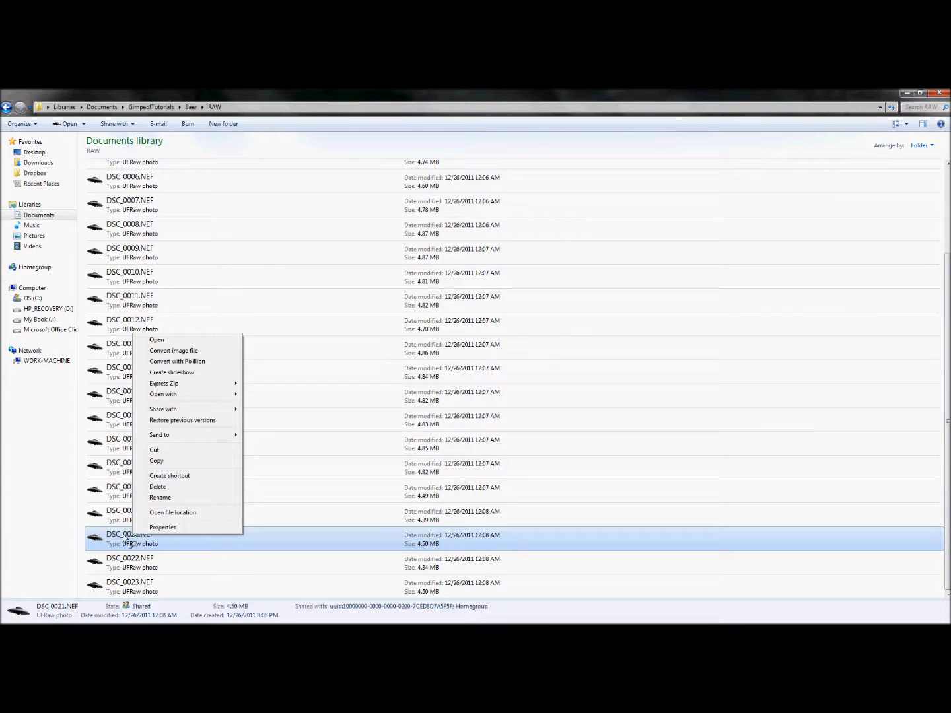
{"action": "left_click", "coordinate": [120, 539]}
{"action": "double_click", "coordinate": [120, 538]}
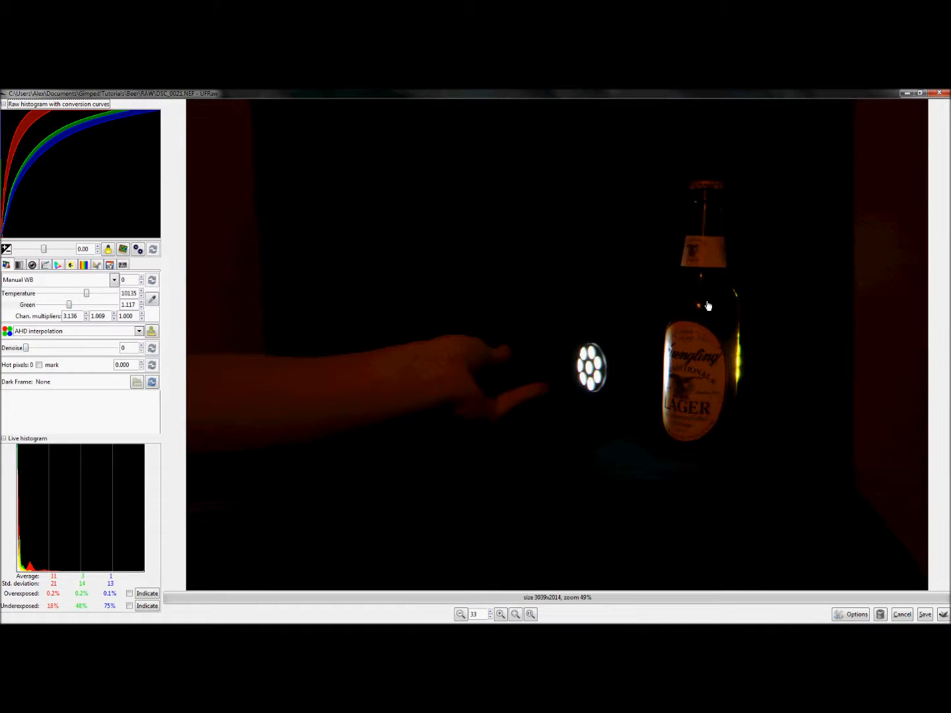
{"action": "left_click", "coordinate": [944, 614]}
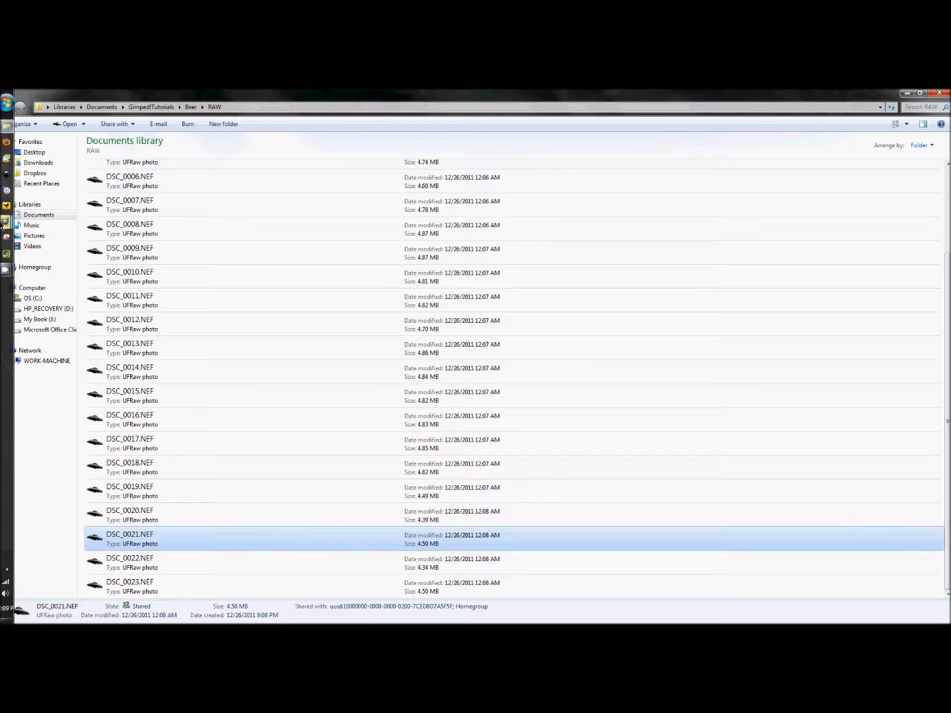
Bring up the DSC_0021 image and examine the yellow glow on the bottle's right edge up close.
{"action": "mouse_move", "coordinate": [5, 221]}
{"action": "mouse_move", "coordinate": [77, 238]}
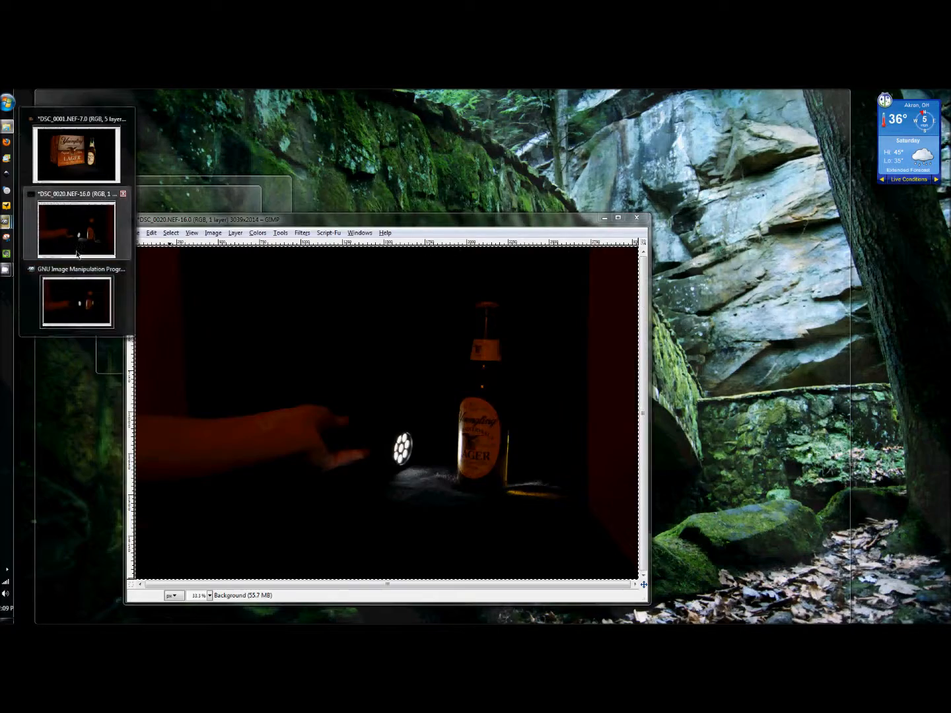
{"action": "key", "text": "alt+Tab"}
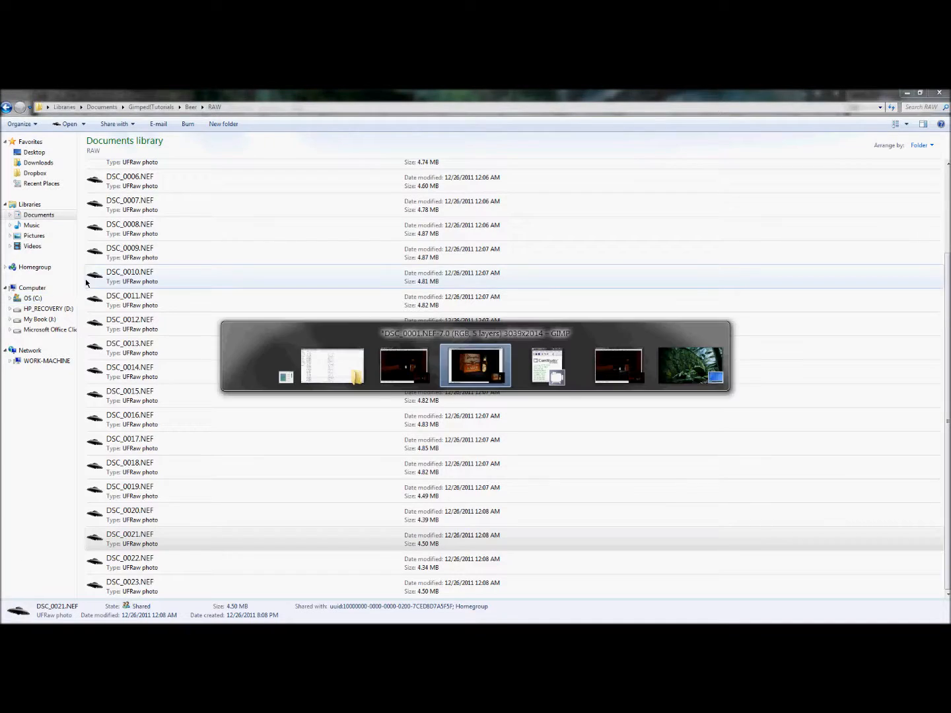
{"action": "key", "text": "alt+shift+Tab"}
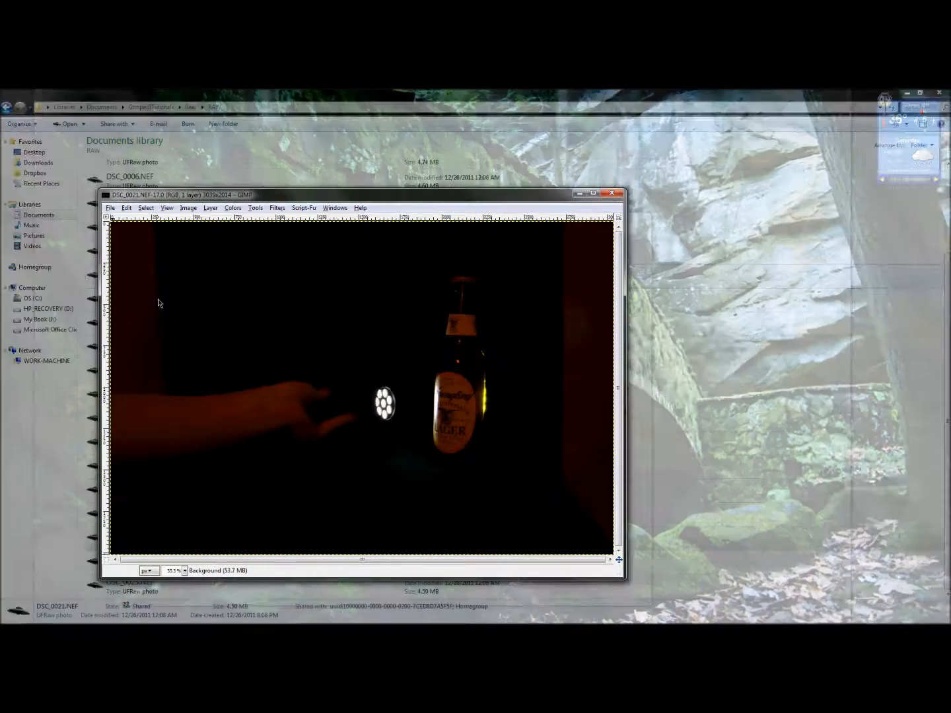
{"action": "scroll", "coordinate": [492, 403], "scroll_direction": "up", "scroll_amount": 3}
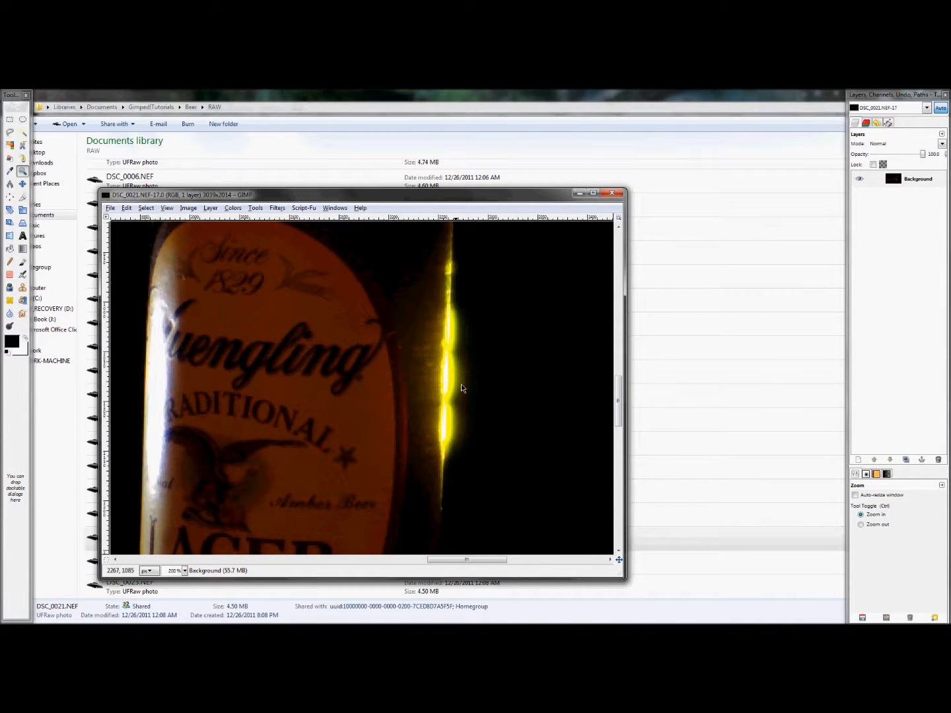
{"action": "scroll", "coordinate": [463, 386], "scroll_direction": "up", "scroll_amount": 3}
{"action": "scroll", "coordinate": [465, 381], "scroll_direction": "down", "scroll_amount": 5}
{"action": "scroll", "coordinate": [465, 381], "scroll_direction": "down", "scroll_amount": 5}
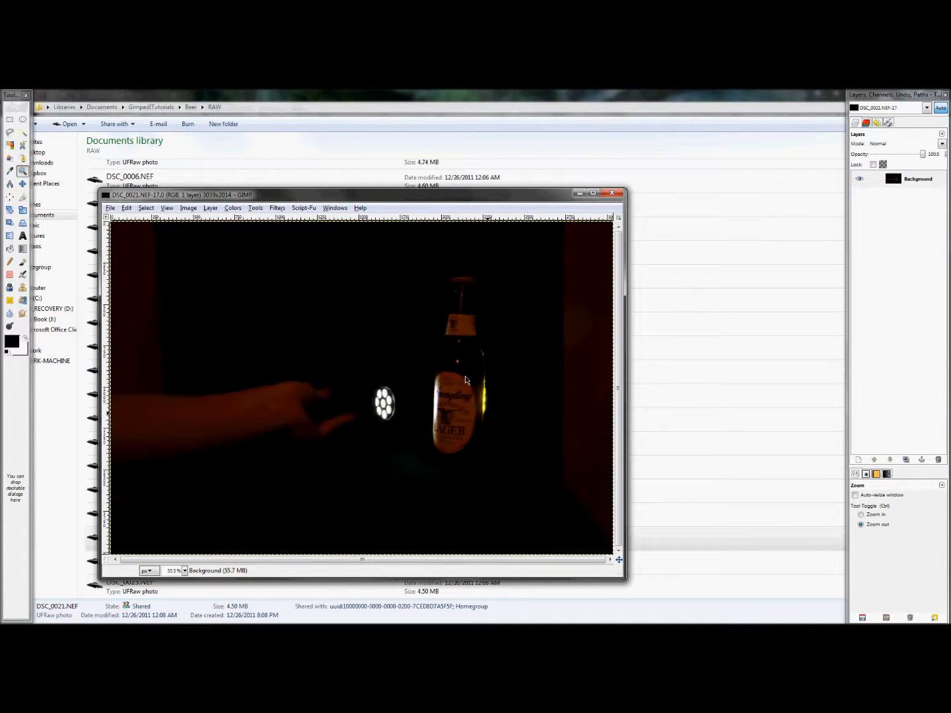
Copy the entire DSC_0021 image and paste it into DSC_0001 as a new layer above Pasted Layer#3.
{"action": "key", "text": "ctrl+a"}
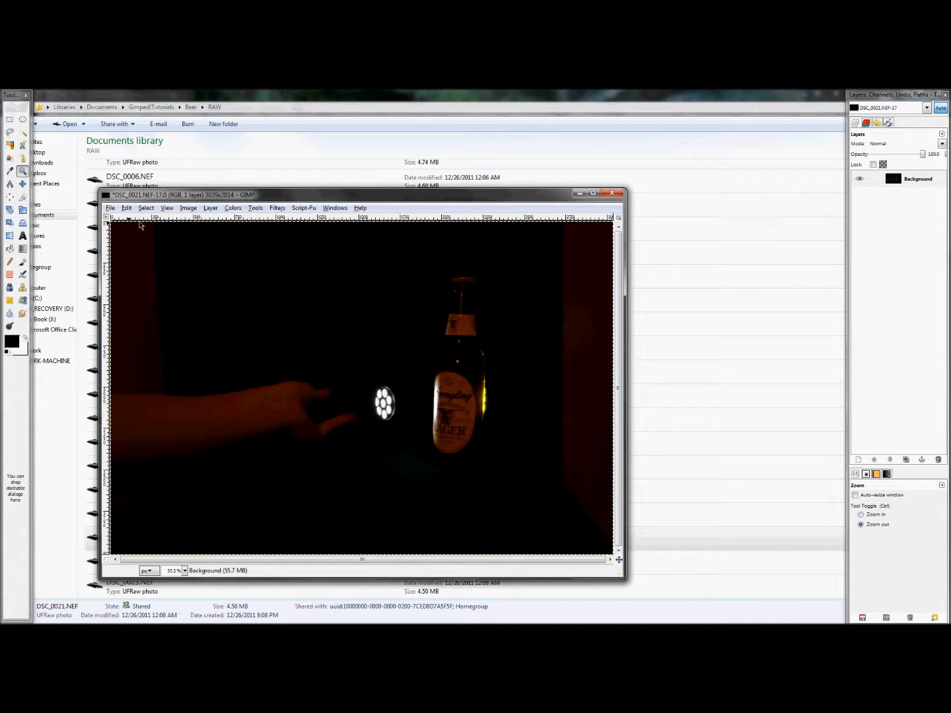
{"action": "left_click", "coordinate": [134, 208]}
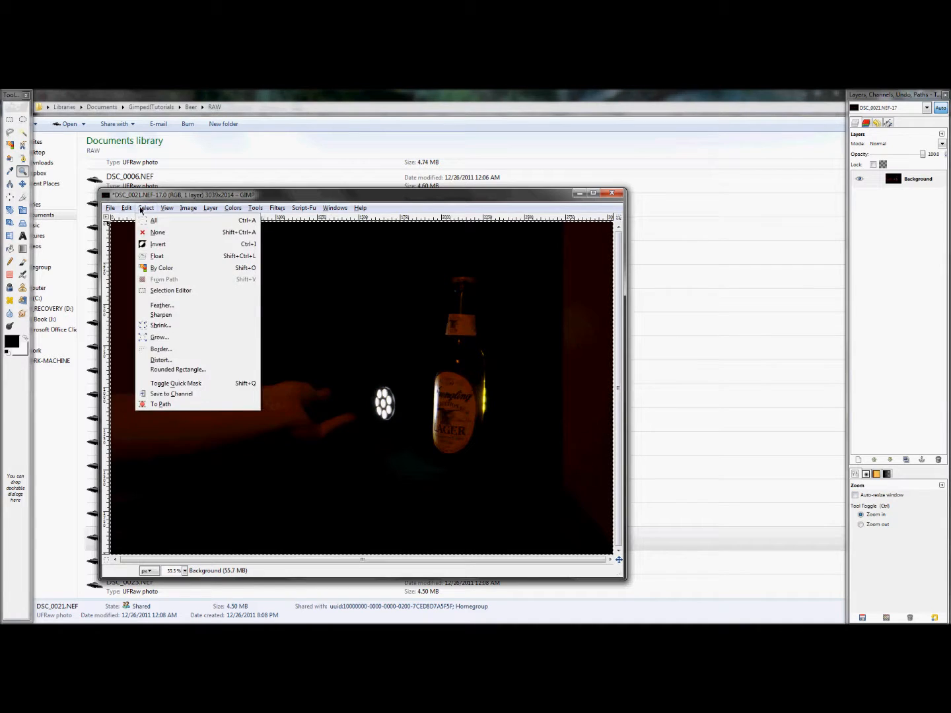
{"action": "left_click", "coordinate": [138, 278]}
{"action": "key", "text": "alt+Tab"}
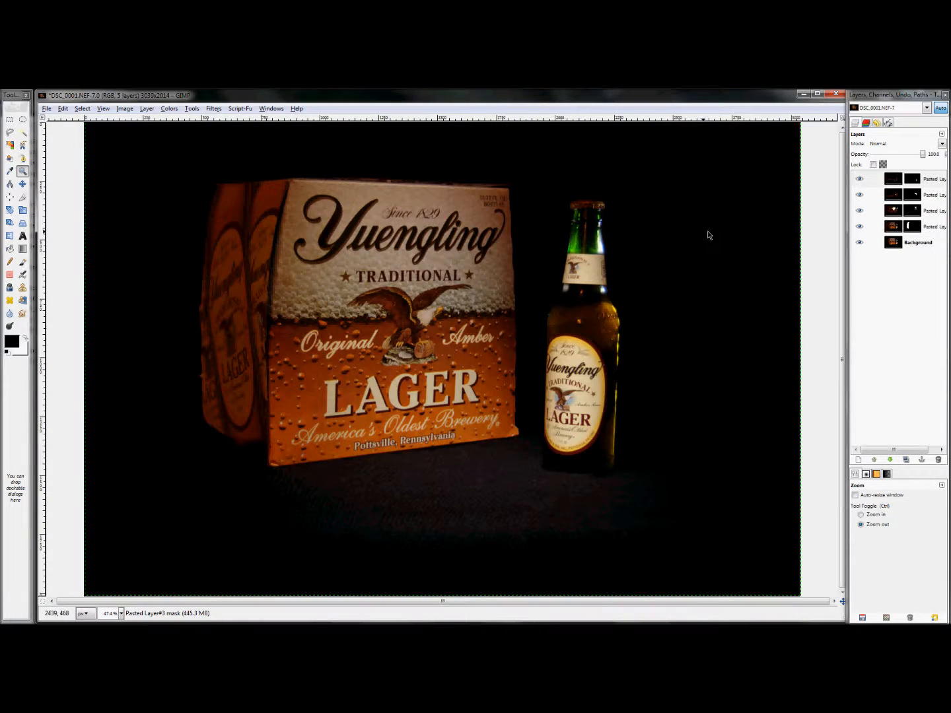
{"action": "left_click", "coordinate": [897, 185]}
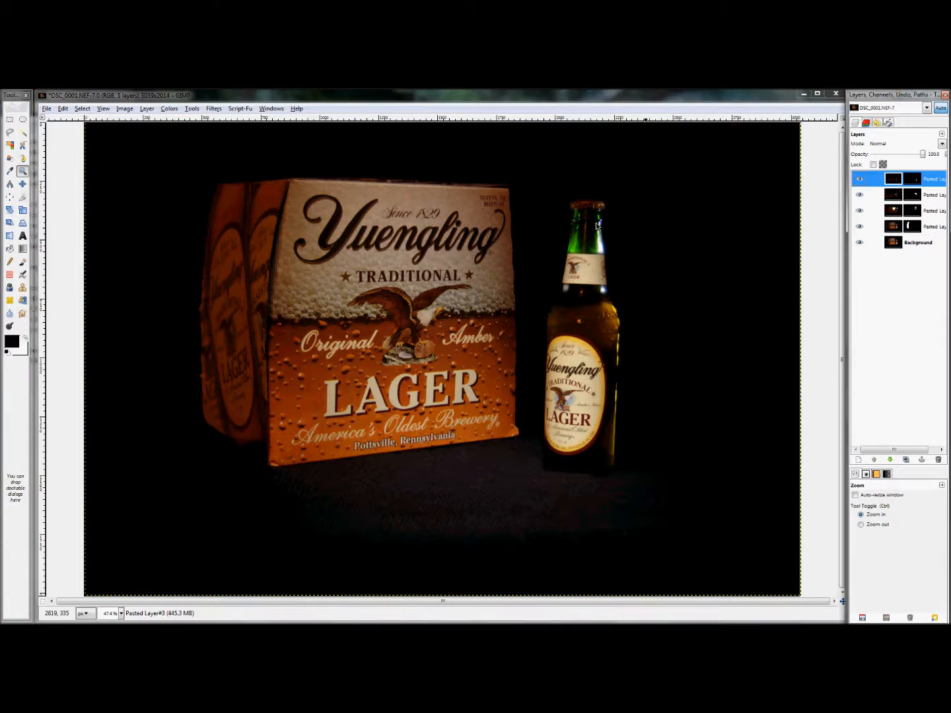
{"action": "key", "text": "ctrl+v"}
{"action": "right_click", "coordinate": [889, 179]}
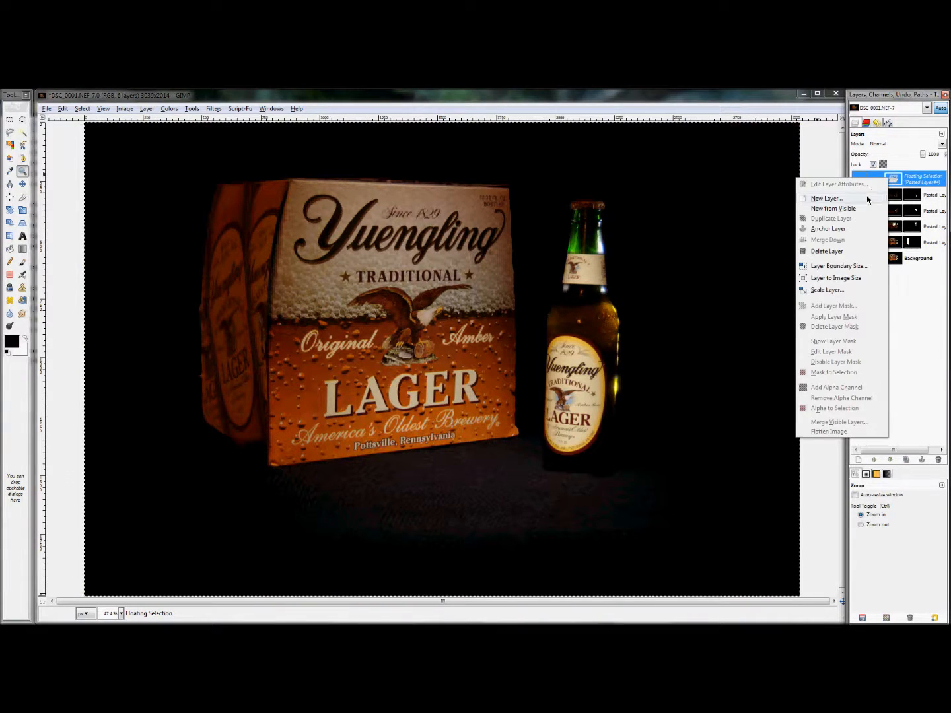
{"action": "left_click", "coordinate": [866, 197]}
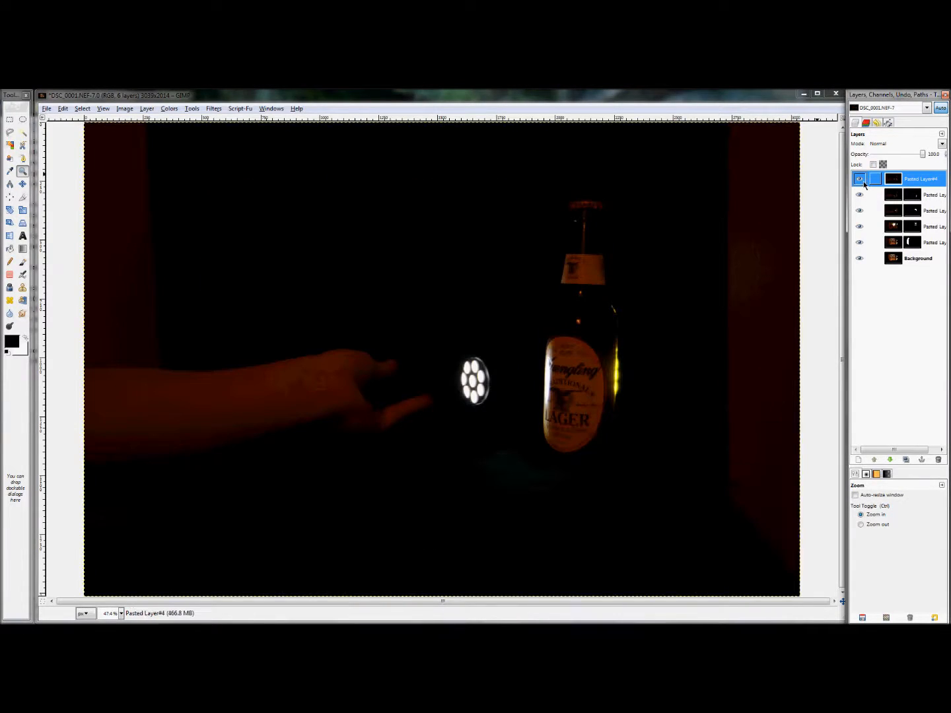
Try aligning Pasted Layer#4 with the bottle underneath by shifting it slightly at 53.5 opacity.
{"action": "key", "text": "1"}
{"action": "left_click", "coordinate": [639, 249]}
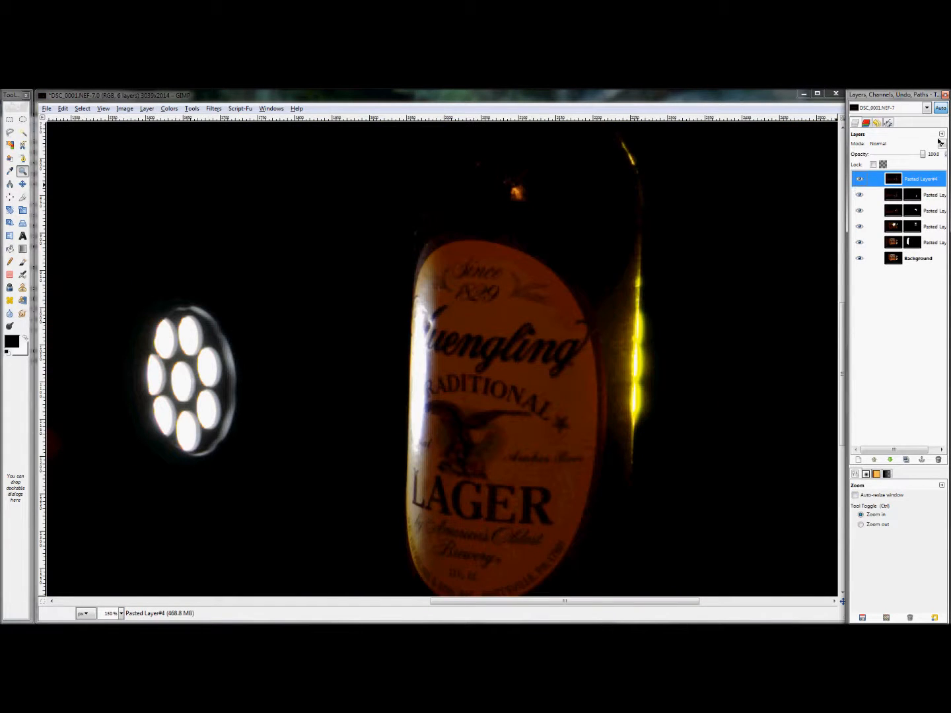
{"action": "left_click_drag", "start_coordinate": [927, 155], "coordinate": [900, 154]}
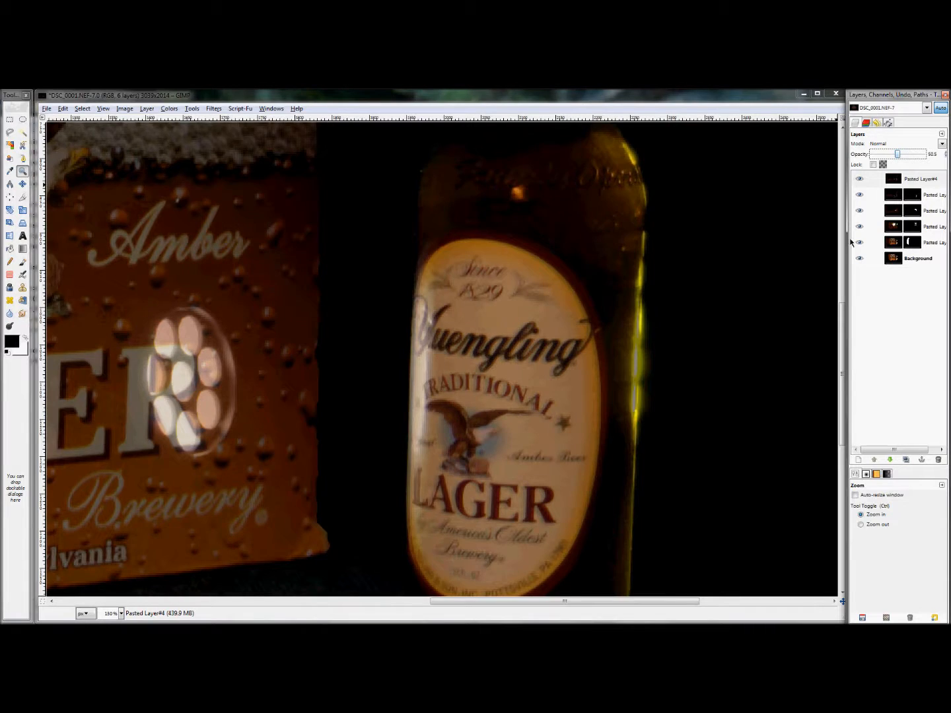
{"action": "left_click", "coordinate": [550, 451]}
{"action": "left_click", "coordinate": [22, 184]}
{"action": "left_click_drag", "start_coordinate": [464, 368], "coordinate": [467, 367]}
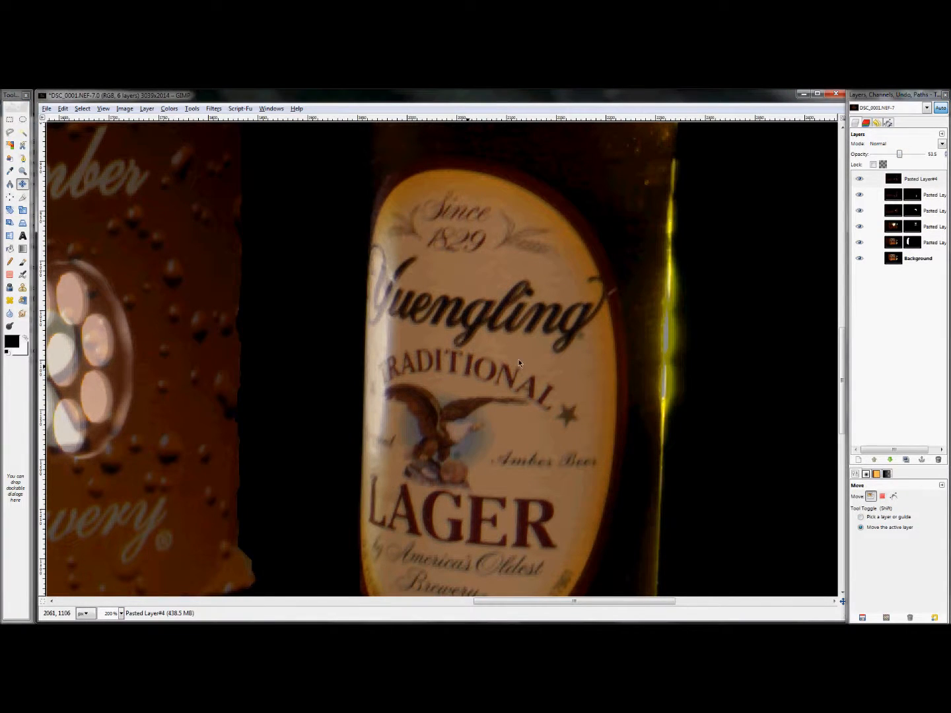
{"action": "key", "text": "ctrl+z"}
{"action": "key", "text": "ctrl+z"}
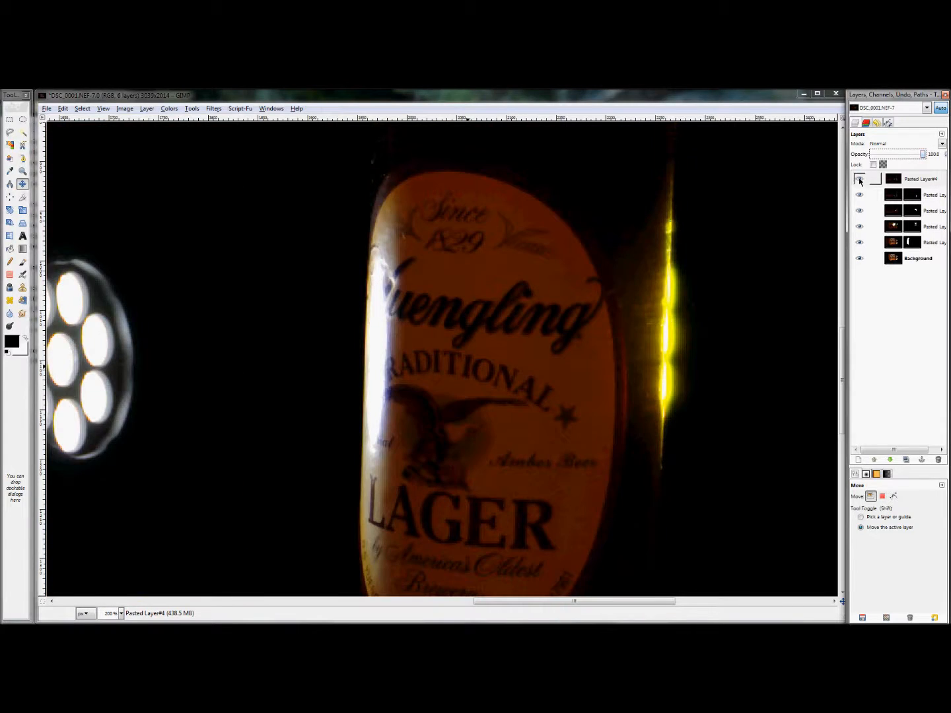
Compare Pasted Layer#4's label position with the layers below by toggling its visibility.
{"action": "left_click", "coordinate": [859, 179]}
{"action": "left_click", "coordinate": [859, 179]}
{"action": "left_click", "coordinate": [859, 179]}
{"action": "left_click", "coordinate": [859, 179]}
{"action": "left_click", "coordinate": [859, 179]}
{"action": "left_click", "coordinate": [859, 179]}
{"action": "left_click", "coordinate": [859, 178]}
{"action": "left_click", "coordinate": [859, 179]}
{"action": "left_click", "coordinate": [859, 179]}
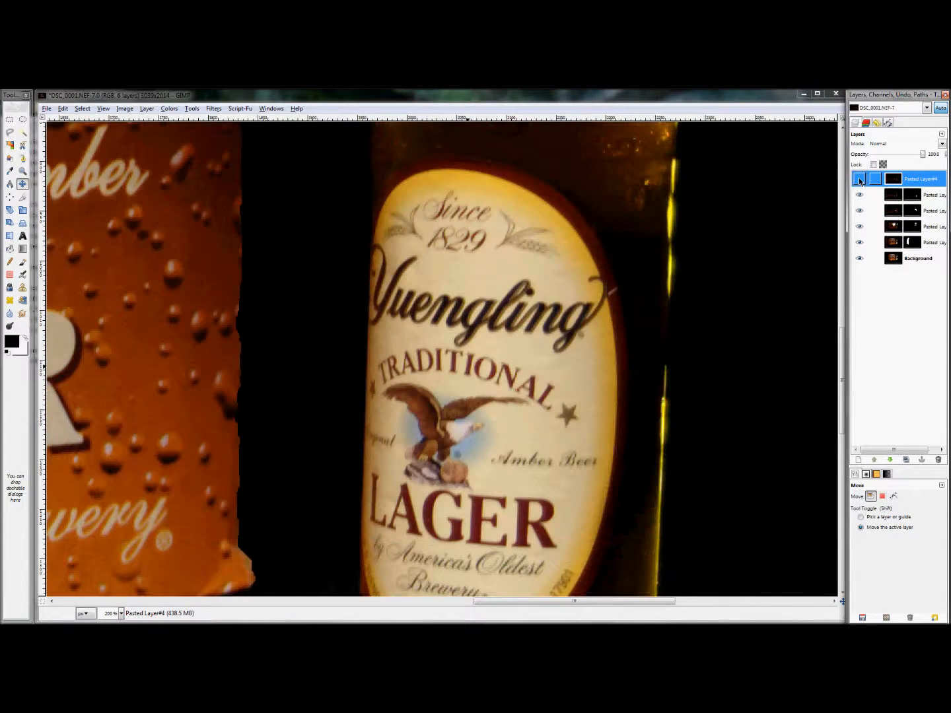
Nudge Pasted Layer#4 onto the bottle label below at 53.5 opacity, and restore its opacity to 100.
{"action": "left_click", "coordinate": [921, 157]}
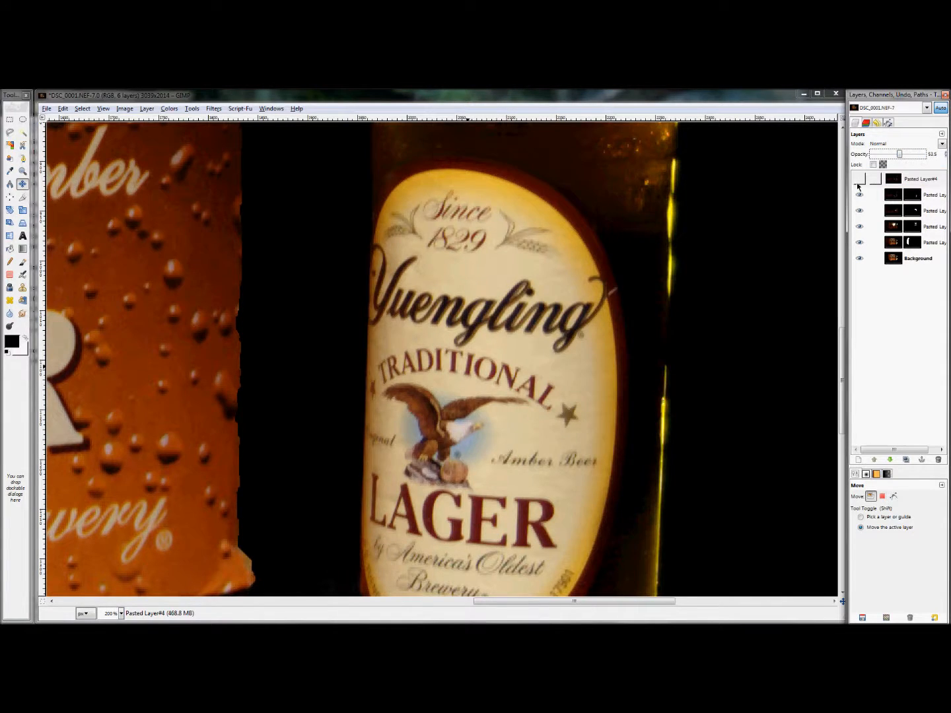
{"action": "left_click", "coordinate": [859, 178]}
{"action": "left_click_drag", "start_coordinate": [476, 356], "coordinate": [480, 358]}
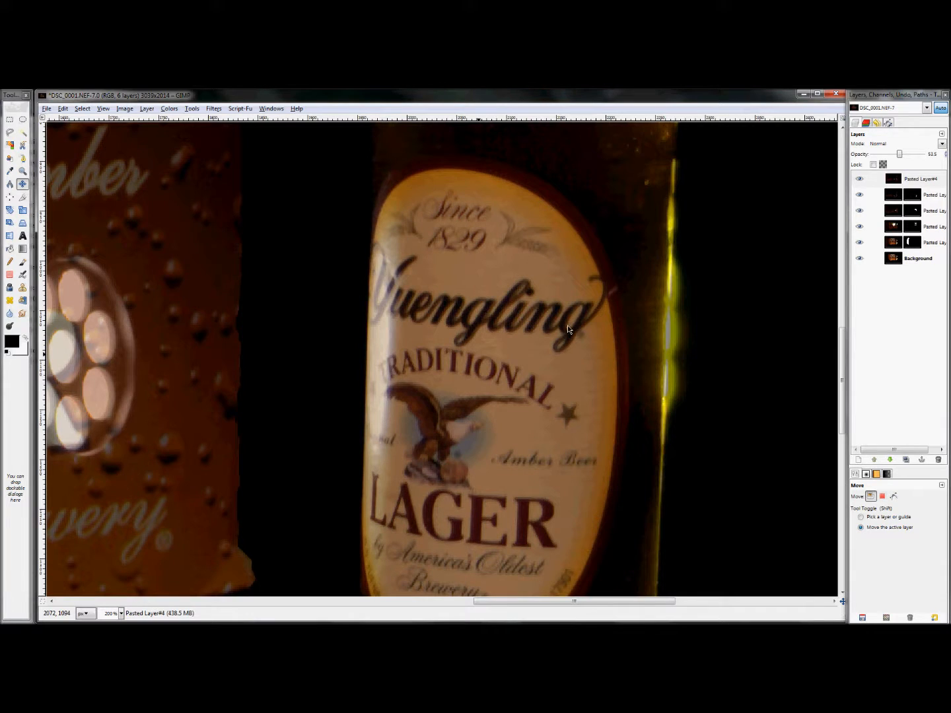
{"action": "left_click_drag", "start_coordinate": [898, 152], "coordinate": [923, 153]}
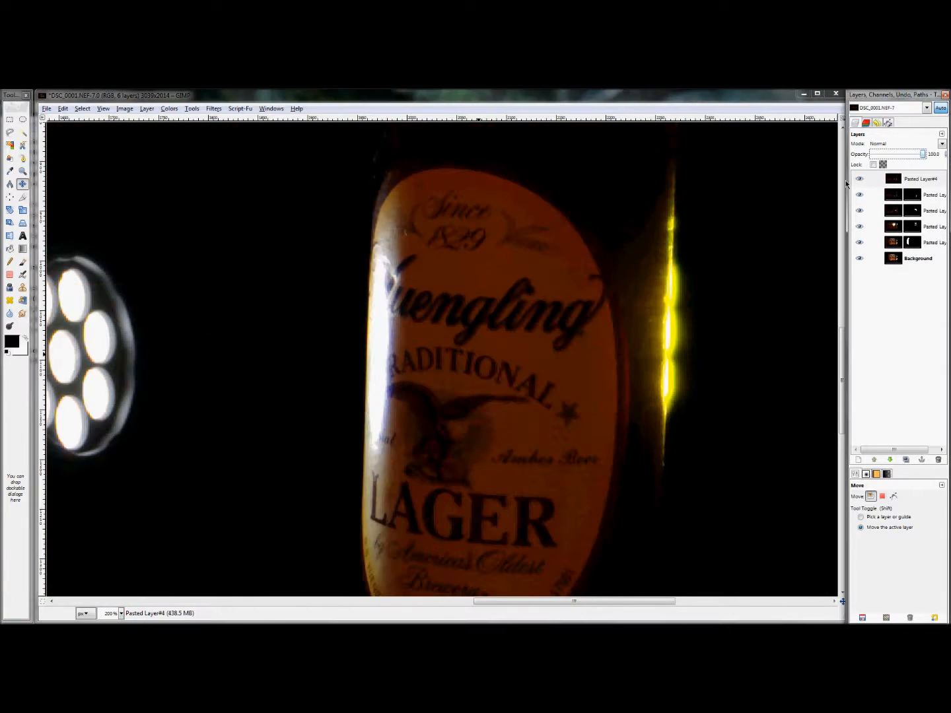
{"action": "left_click", "coordinate": [858, 179]}
{"action": "left_click", "coordinate": [858, 179]}
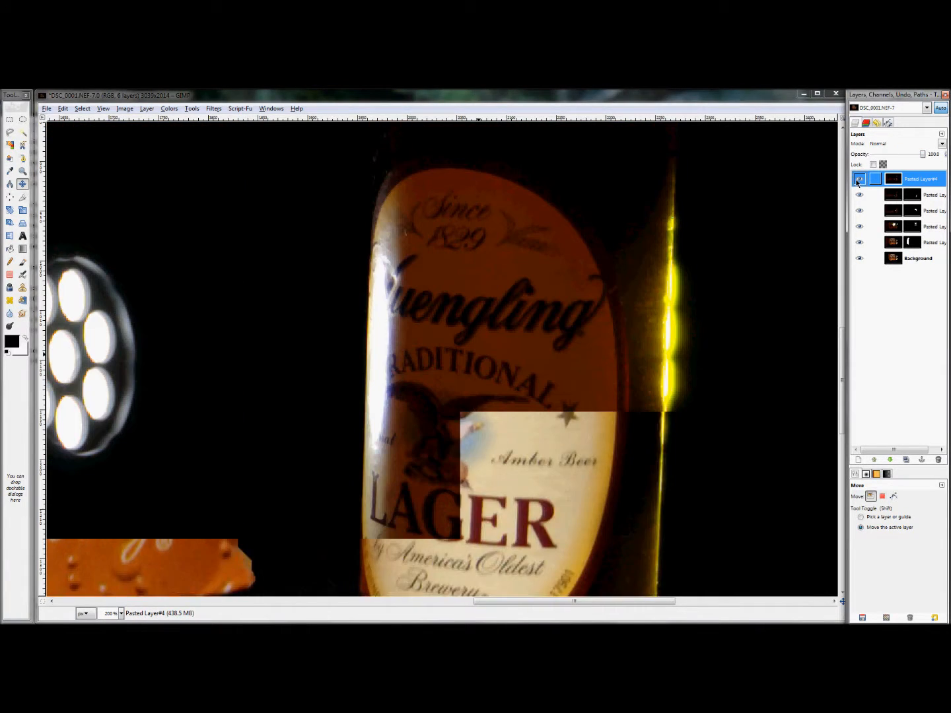
Add a black (full transparency) layer mask to Pasted Layer#4.
{"action": "right_click", "coordinate": [913, 184]}
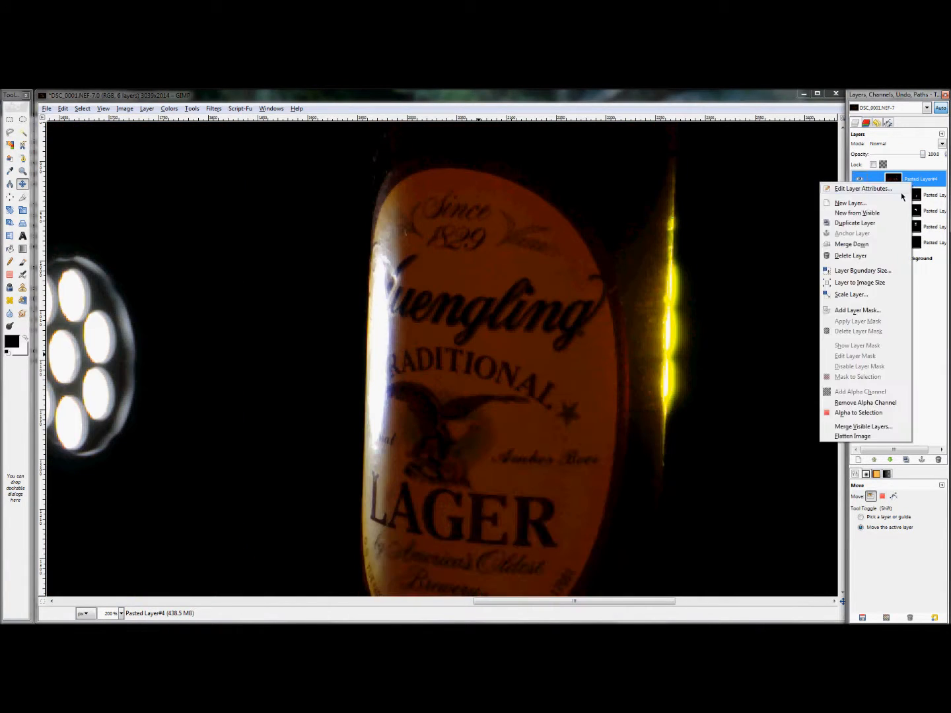
{"action": "left_click", "coordinate": [844, 311]}
{"action": "left_click", "coordinate": [185, 372]}
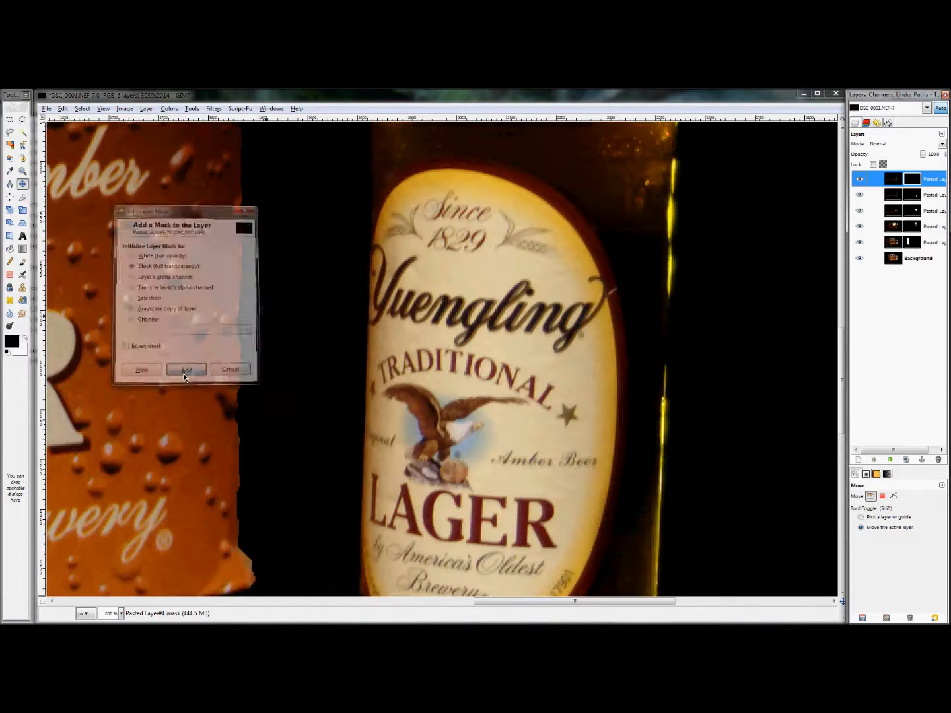
Paint white on Pasted Layer#4's mask with a 0.92-scale brush, revealing the lit glass between the label and the bottle's right edge.
{"action": "key", "text": "p"}
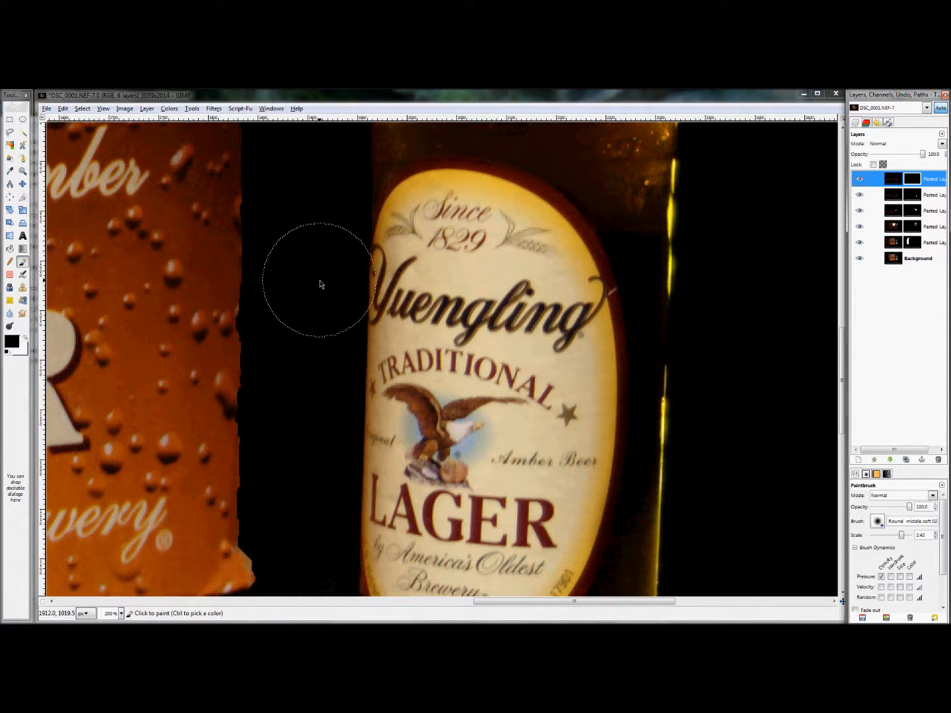
{"action": "key", "text": "x"}
{"action": "left_click_drag", "start_coordinate": [903, 540], "coordinate": [900, 540]}
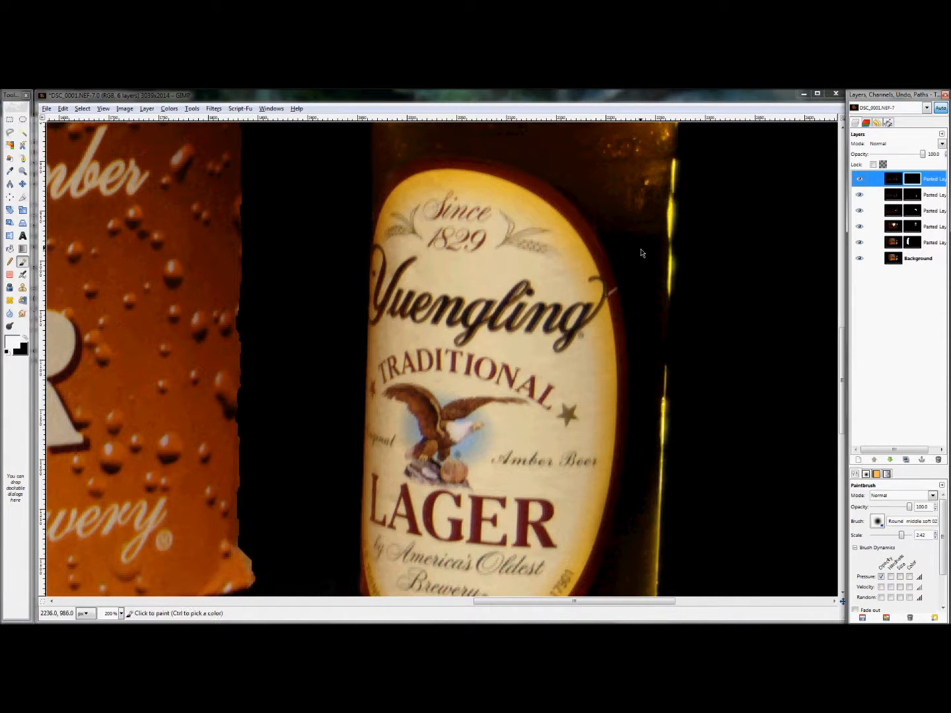
{"action": "key", "text": "bracketleft"}
{"action": "key", "text": "bracketleft"}
{"action": "key", "text": "bracketleft"}
{"action": "key", "text": "bracketleft"}
{"action": "key", "text": "bracketleft"}
{"action": "key", "text": "bracketleft"}
{"action": "key", "text": "bracketleft"}
{"action": "key", "text": "bracketleft"}
{"action": "key", "text": "bracketleft"}
{"action": "key", "text": "bracketleft"}
{"action": "key", "text": "bracketleft"}
{"action": "mouse_move", "coordinate": [638, 266]}
{"action": "left_mouse_down"}
{"action": "mouse_move", "coordinate": [645, 311]}
{"action": "mouse_move", "coordinate": [645, 236]}
{"action": "mouse_move", "coordinate": [644, 383]}
{"action": "mouse_move", "coordinate": [641, 326]}
{"action": "mouse_move", "coordinate": [657, 370]}
{"action": "mouse_move", "coordinate": [653, 488]}
{"action": "mouse_move", "coordinate": [635, 471]}
{"action": "left_mouse_up"}
{"action": "mouse_move", "coordinate": [631, 203]}
{"action": "left_mouse_down"}
{"action": "mouse_move", "coordinate": [628, 563]}
{"action": "mouse_move", "coordinate": [626, 531]}
{"action": "left_mouse_up"}
Paint black on Pasted Layer#4's mask over the dark patch beside the upper right of the label.
{"action": "scroll", "coordinate": [626, 531], "scroll_direction": "down", "scroll_amount": 3}
{"action": "scroll", "coordinate": [626, 531], "scroll_direction": "right", "scroll_amount": 2}
{"action": "key", "text": "x"}
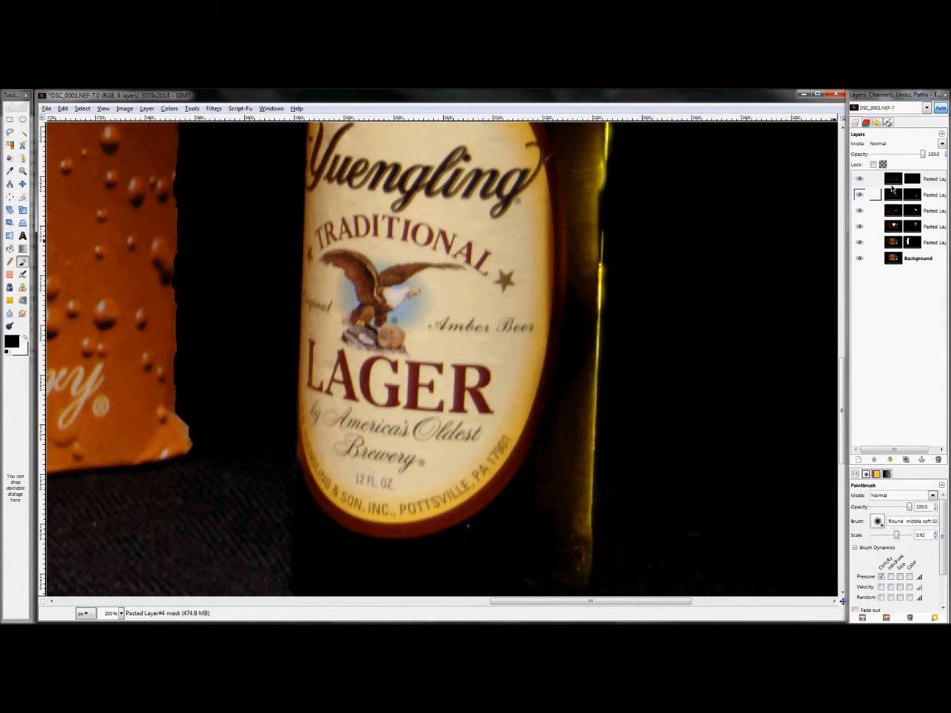
{"action": "scroll", "coordinate": [670, 174], "scroll_direction": "up", "scroll_amount": 5}
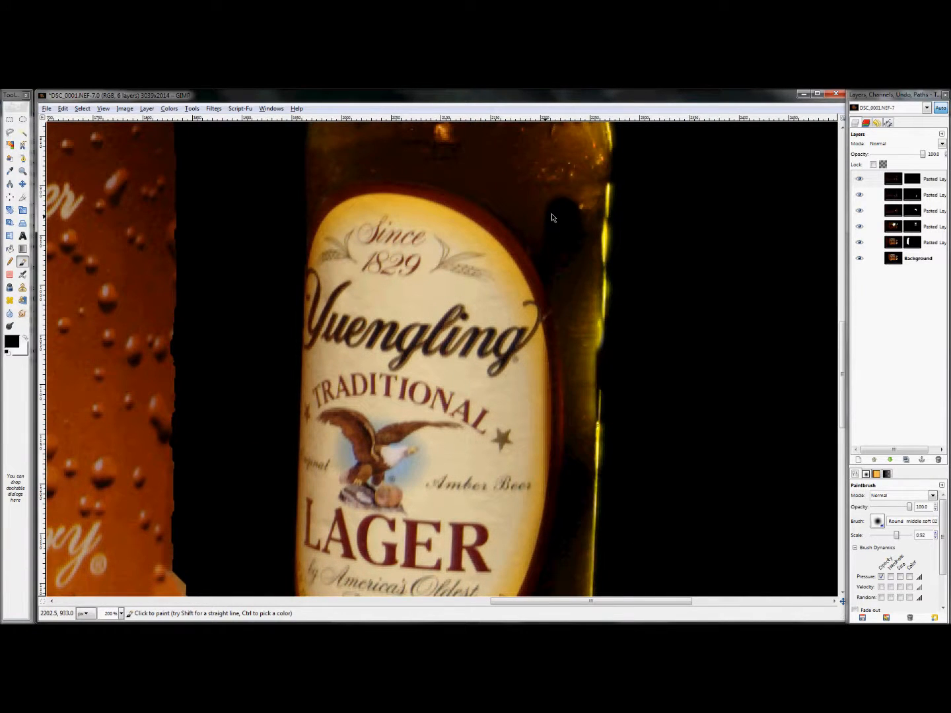
{"action": "left_click_drag", "start_coordinate": [546, 196], "coordinate": [567, 239]}
Try Pasted Layer#4 two positions lower in the layer stack, and return it to the top.
{"action": "left_click", "coordinate": [933, 180]}
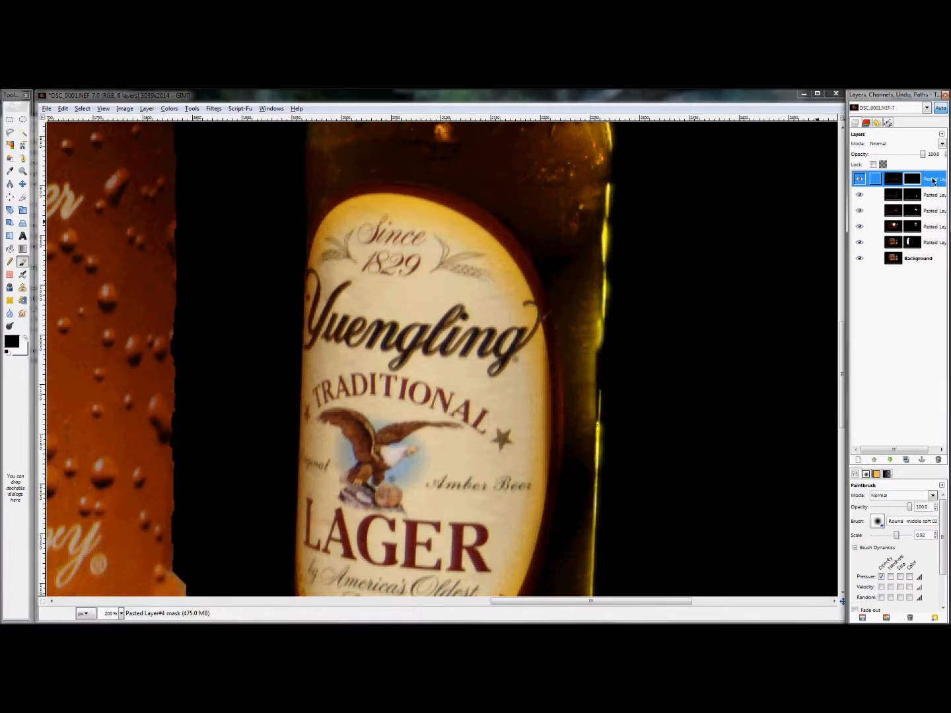
{"action": "left_click", "coordinate": [889, 460]}
{"action": "left_click", "coordinate": [889, 460]}
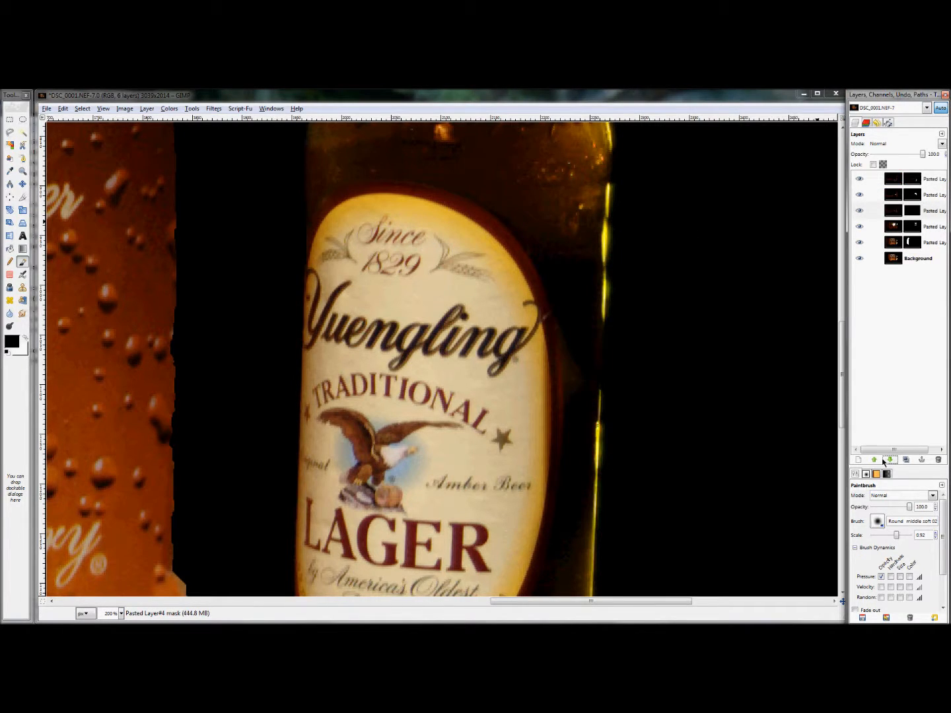
{"action": "left_click", "coordinate": [875, 461]}
{"action": "left_click", "coordinate": [874, 462]}
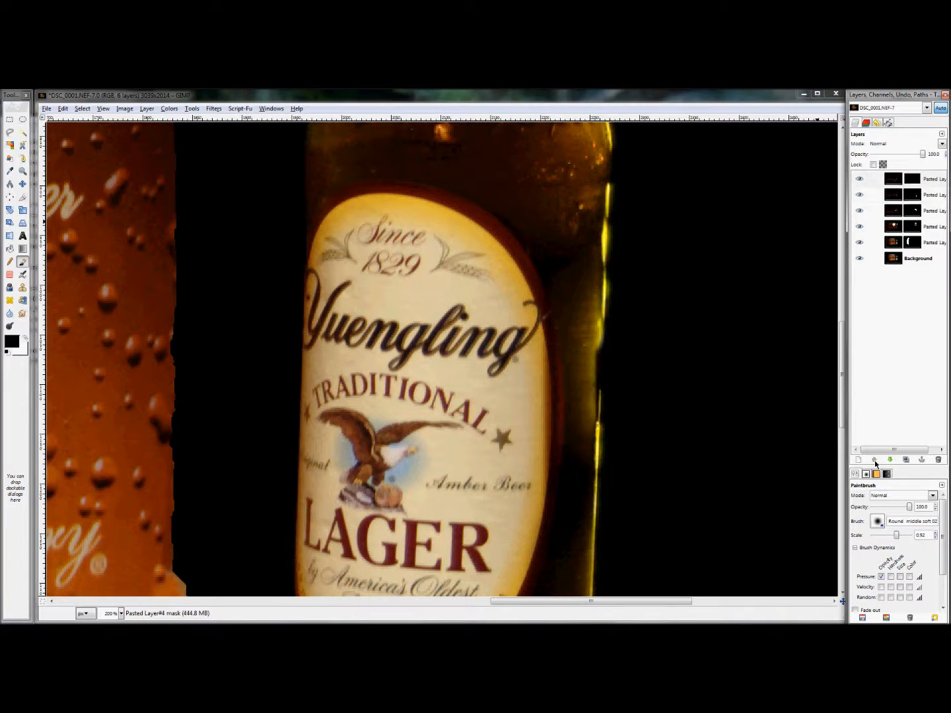
Touch up Pasted Layer#4's mask with alternating black and white in the glass along the label's right side.
{"action": "left_click", "coordinate": [910, 179]}
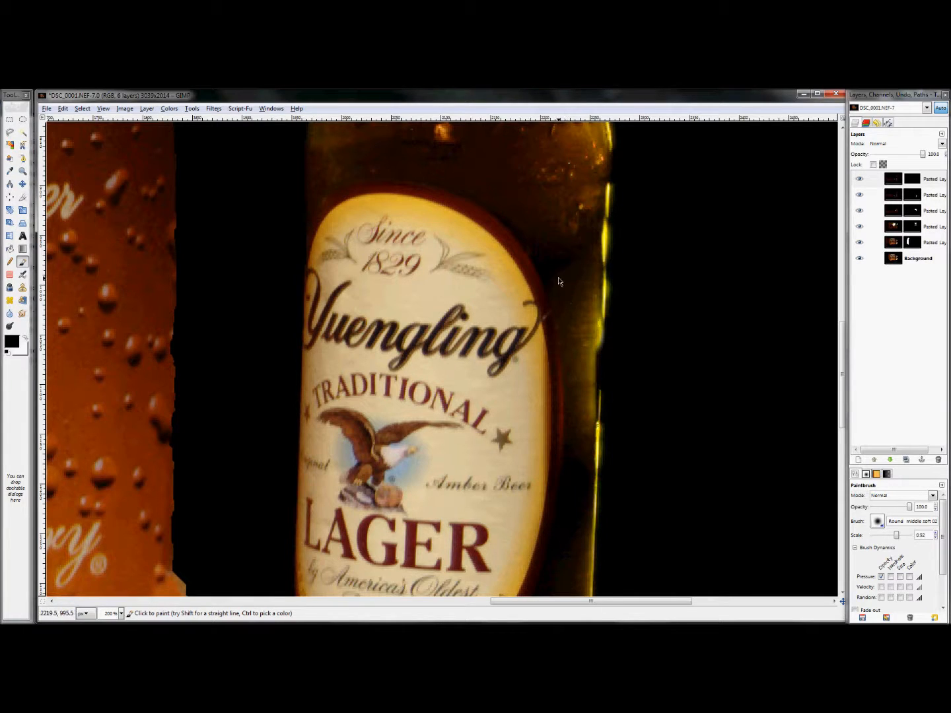
{"action": "key", "text": "x"}
{"action": "key", "text": "x"}
{"action": "scroll", "coordinate": [569, 339], "scroll_direction": "down", "scroll_amount": 2}
{"action": "key", "text": "x"}
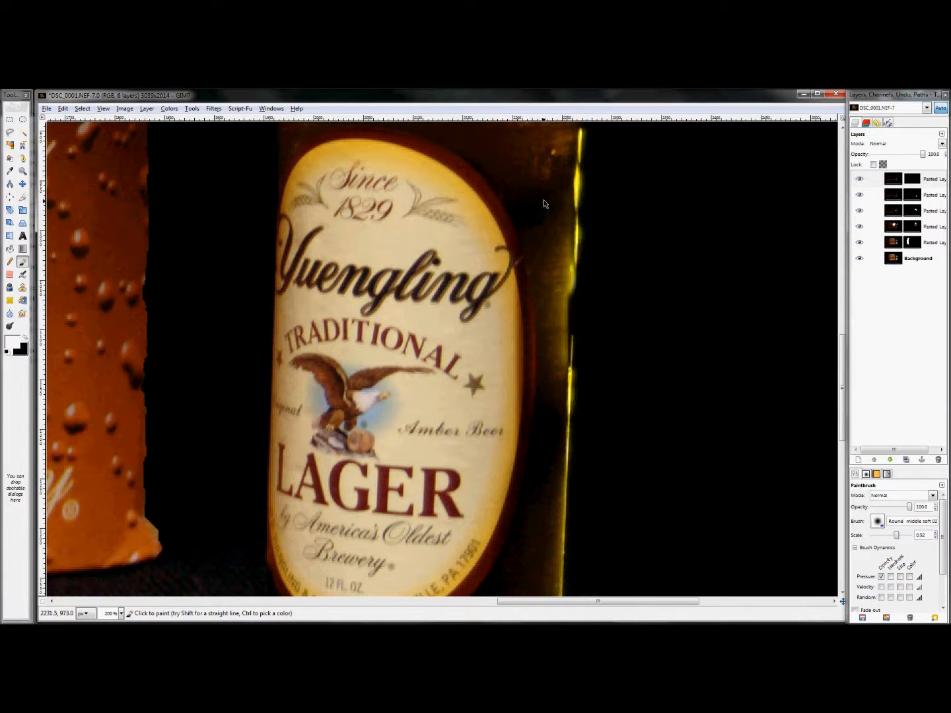
{"action": "key", "text": "x"}
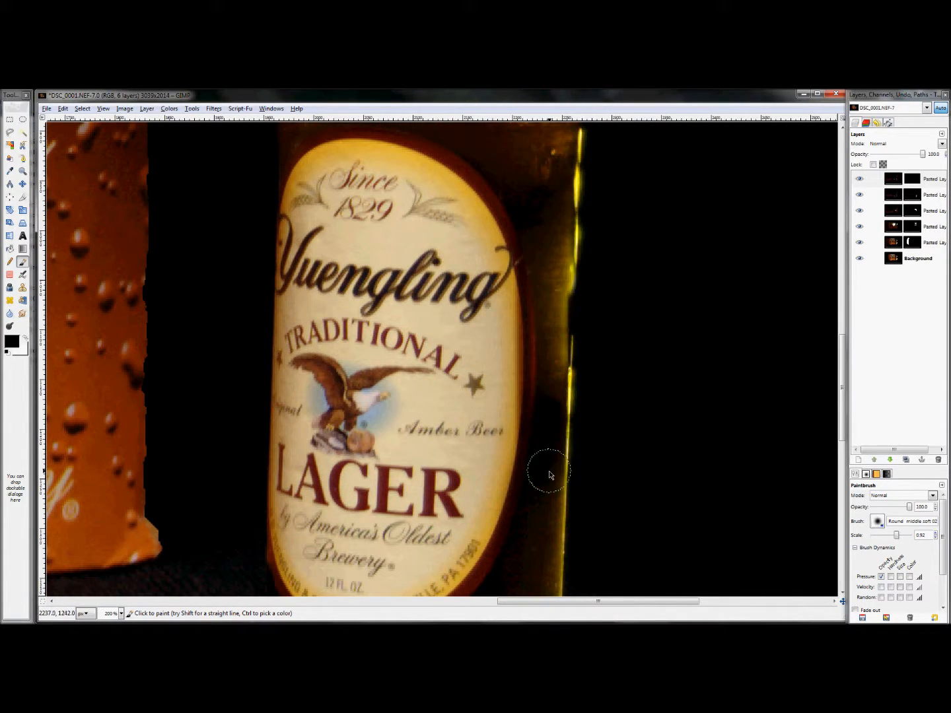
{"action": "key", "text": "x"}
{"action": "key", "text": "x"}
{"action": "key", "text": "x"}
{"action": "key", "text": "x"}
{"action": "key", "text": "x"}
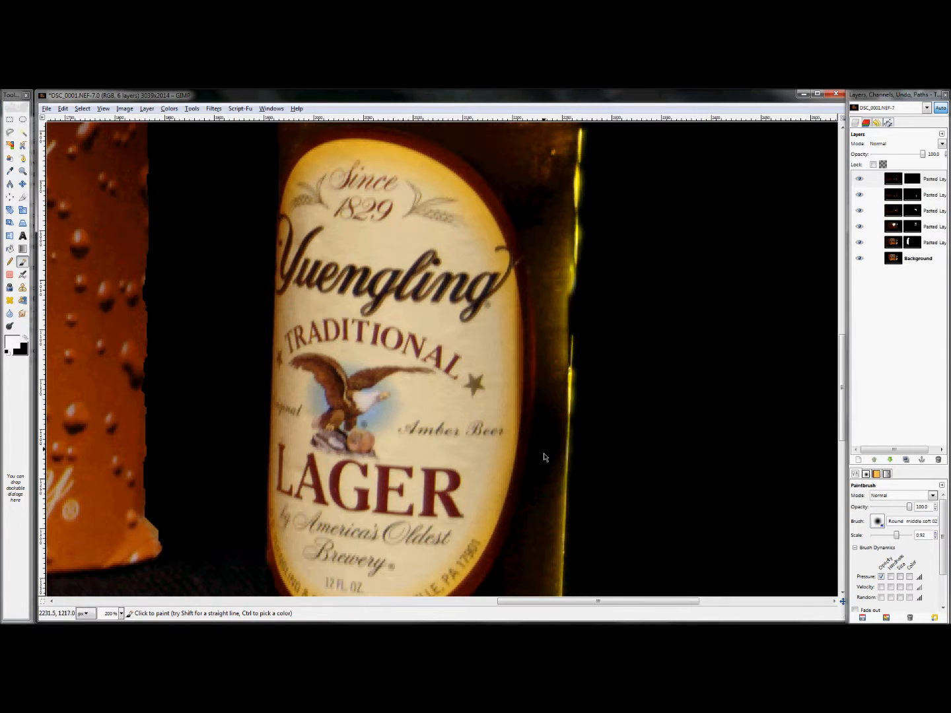
{"action": "key", "text": "x"}
{"action": "key", "text": "1"}
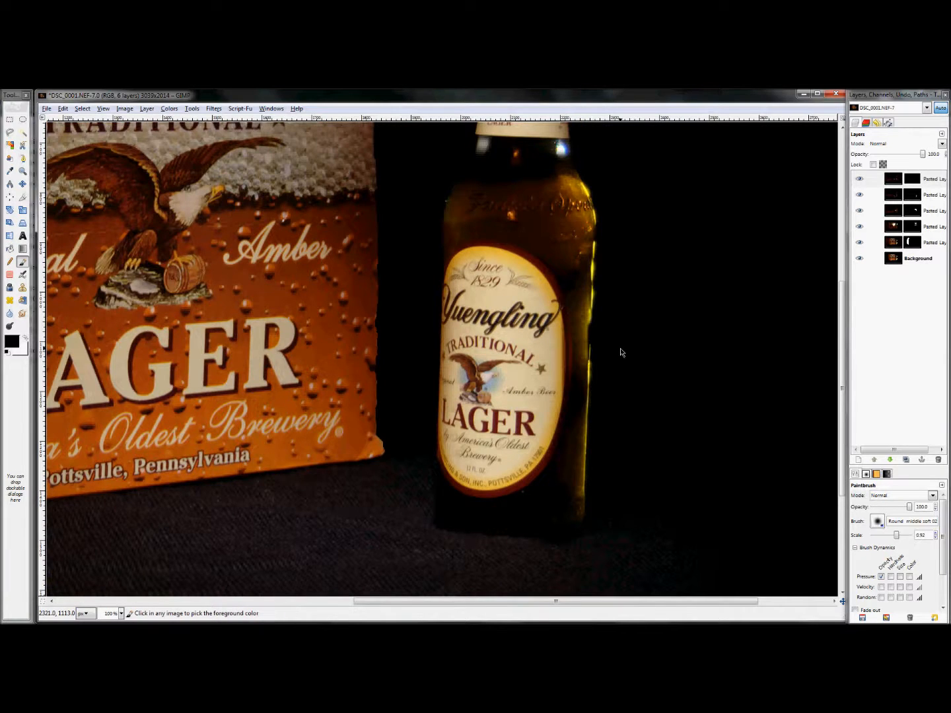
{"action": "key", "text": "2"}
{"action": "left_click", "coordinate": [519, 337], "text": "ctrl"}
{"action": "left_click_drag", "start_coordinate": [502, 310], "coordinate": [501, 344]}
{"action": "key", "text": "ctrl+z"}
Paint black on Pasted Layer#4's mask along the bottle's outer right edge to hide the bulging yellow glow.
{"action": "key", "text": "d"}
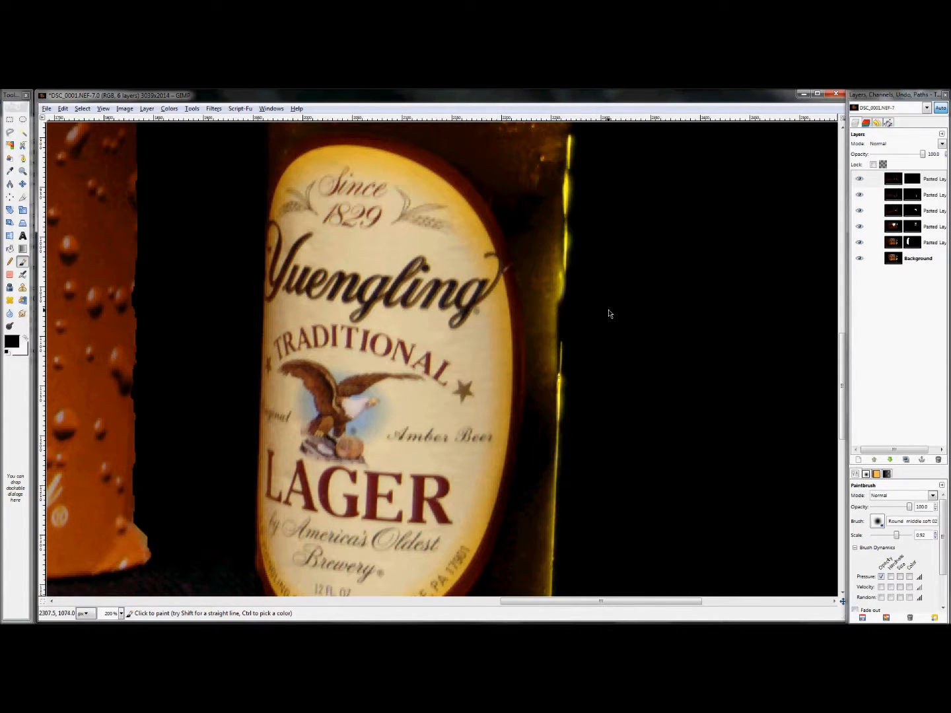
{"action": "left_click_drag", "start_coordinate": [606, 312], "coordinate": [551, 423]}
{"action": "scroll", "coordinate": [551, 423], "scroll_direction": "down", "scroll_amount": 4, "text": "ctrl"}
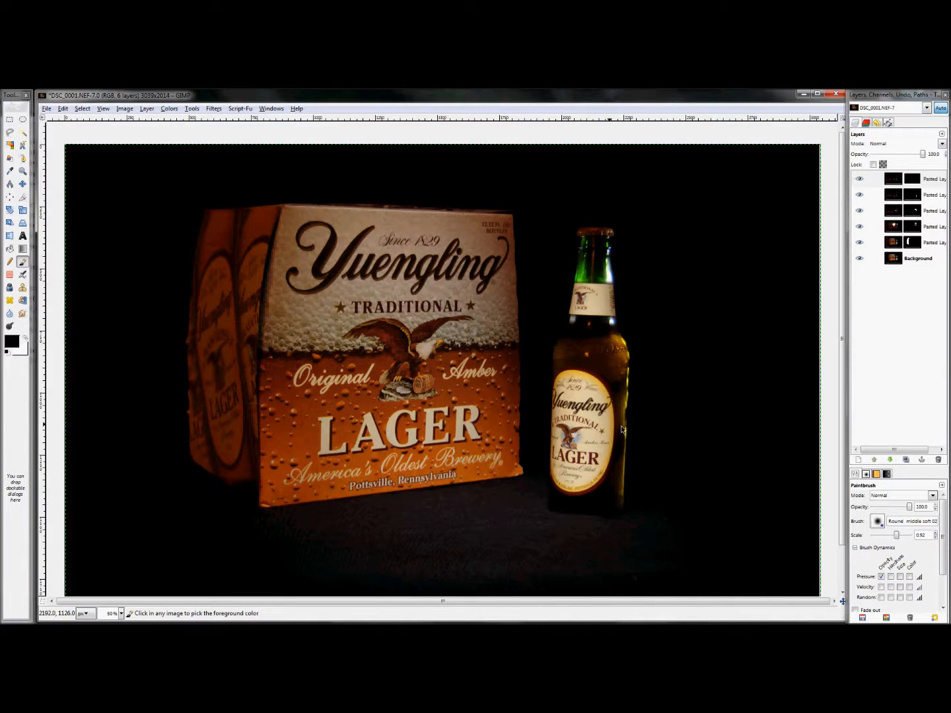
{"action": "scroll", "coordinate": [669, 431], "scroll_direction": "up", "scroll_amount": 6, "text": "ctrl"}
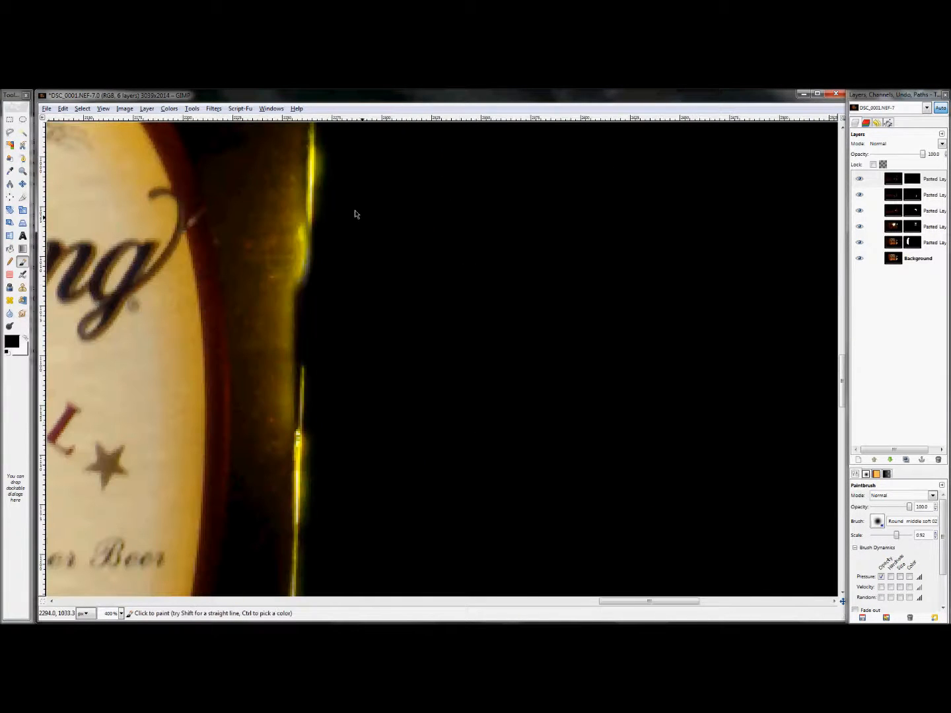
{"action": "mouse_move", "coordinate": [336, 271]}
{"action": "left_mouse_down"}
{"action": "mouse_move", "coordinate": [333, 284]}
{"action": "mouse_move", "coordinate": [333, 223]}
{"action": "mouse_move", "coordinate": [338, 251]}
{"action": "left_mouse_up"}
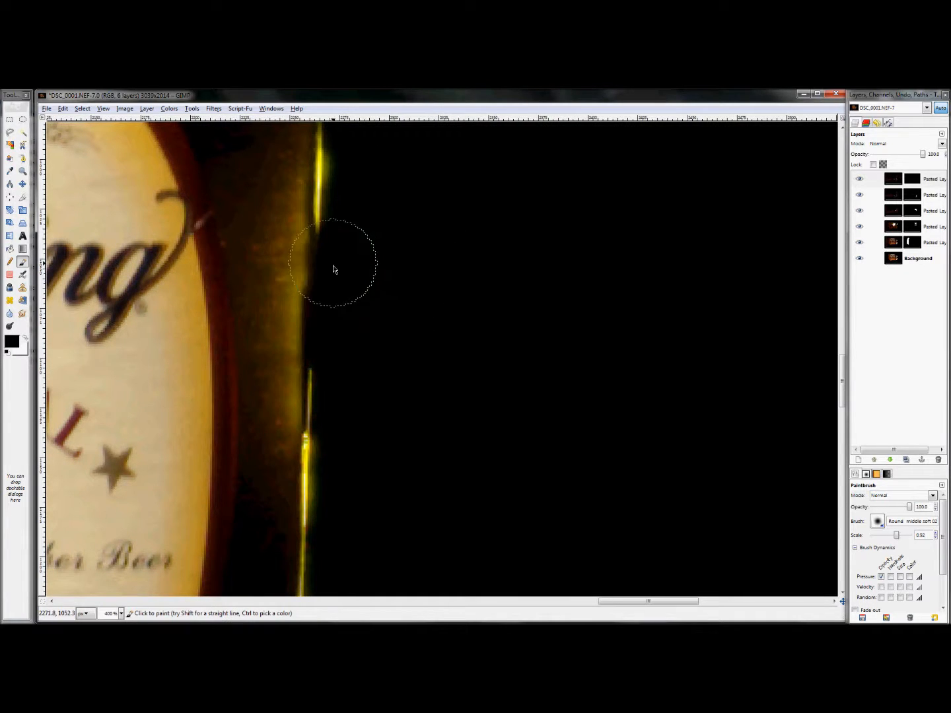
Paint white on Pasted Layer#4's mask down the bottle's right edge to reveal the bright yellow highlight.
{"action": "key", "text": "x"}
{"action": "mouse_move", "coordinate": [320, 221]}
{"action": "left_mouse_down"}
{"action": "mouse_move", "coordinate": [327, 325]}
{"action": "mouse_move", "coordinate": [316, 423]}
{"action": "left_mouse_up"}
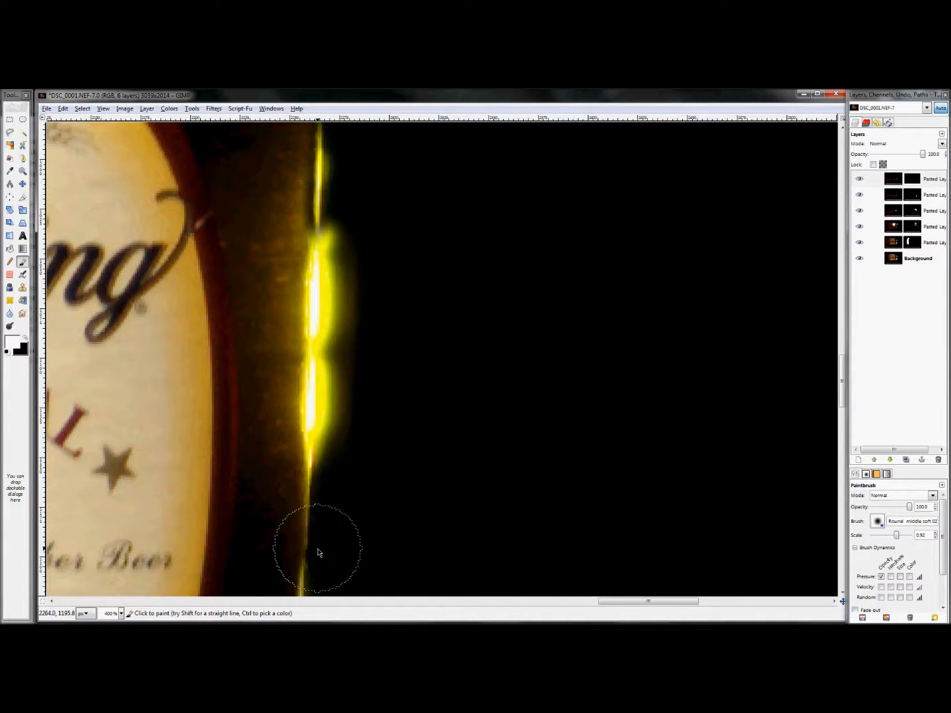
{"action": "scroll", "coordinate": [377, 314], "scroll_direction": "down", "scroll_amount": 2}
{"action": "scroll", "coordinate": [526, 259], "scroll_direction": "down", "scroll_amount": 2}
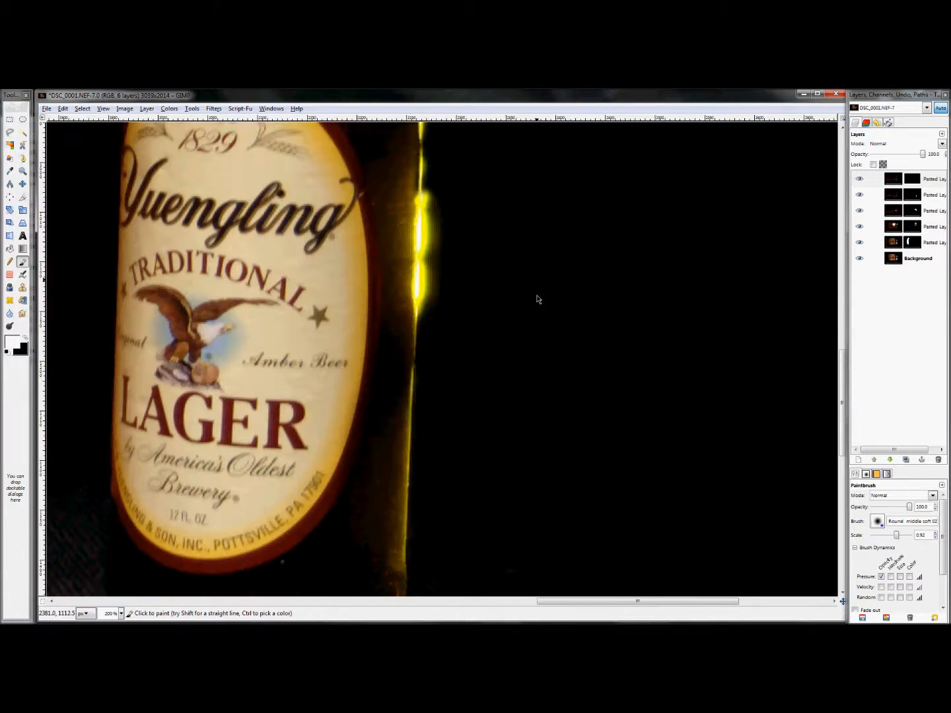
Touch up the highlight on the bottle's right edge with white on Pasted Layer#4's mask, and hide the bulging outer glow with black.
{"action": "scroll", "coordinate": [519, 414], "scroll_direction": "up", "scroll_amount": 3}
{"action": "left_click_drag", "start_coordinate": [416, 340], "coordinate": [426, 269]}
{"action": "key", "text": "x"}
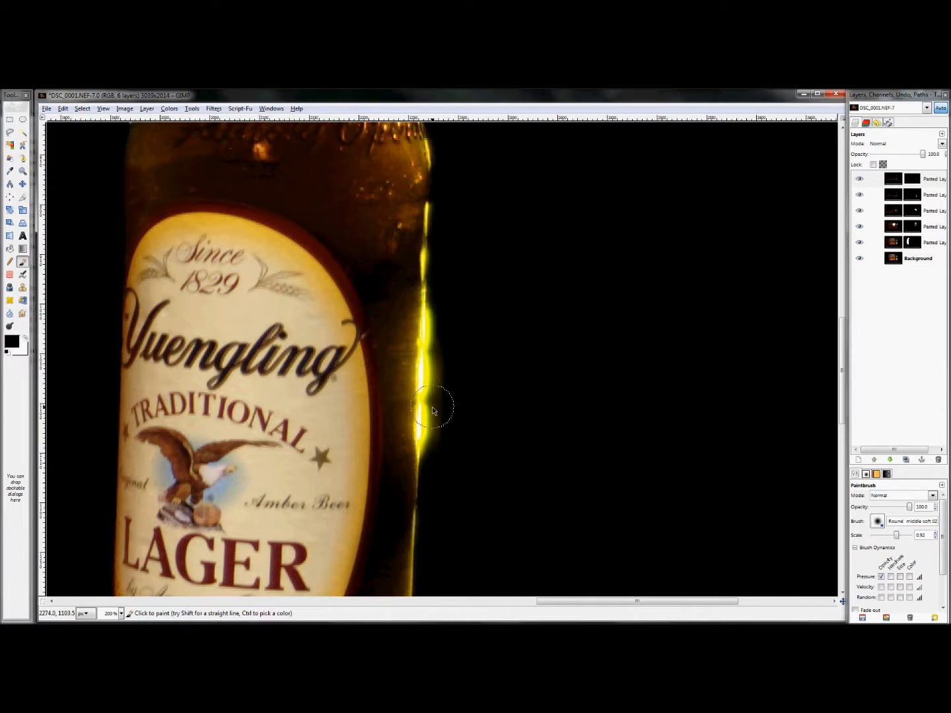
{"action": "key", "text": "x"}
{"action": "key", "text": "x"}
{"action": "mouse_move", "coordinate": [454, 404]}
{"action": "left_mouse_down"}
{"action": "mouse_move", "coordinate": [443, 463]}
{"action": "mouse_move", "coordinate": [443, 311]}
{"action": "mouse_move", "coordinate": [439, 465]}
{"action": "mouse_move", "coordinate": [446, 301]}
{"action": "left_mouse_up"}
{"action": "left_click_drag", "start_coordinate": [442, 435], "coordinate": [438, 461]}
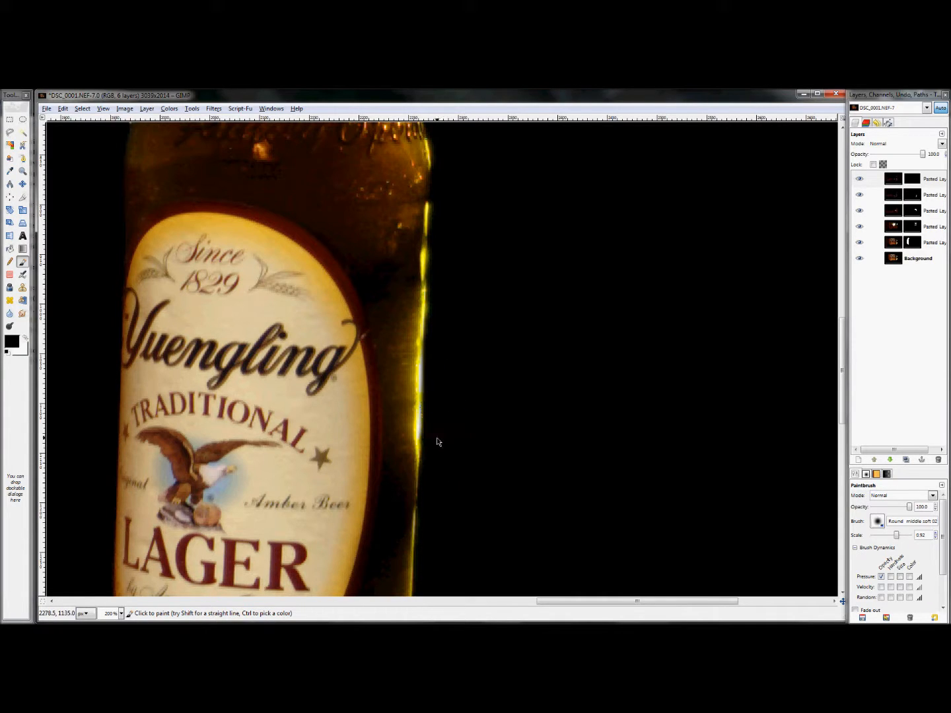
Paint black on Pasted Layer#4's mask just outside the yellow highlight on the bottle's right edge, beside the label.
{"action": "scroll", "coordinate": [633, 375], "scroll_direction": "down", "scroll_amount": 1, "text": "ctrl"}
{"action": "scroll", "coordinate": [632, 375], "scroll_direction": "down", "scroll_amount": 4, "text": "ctrl"}
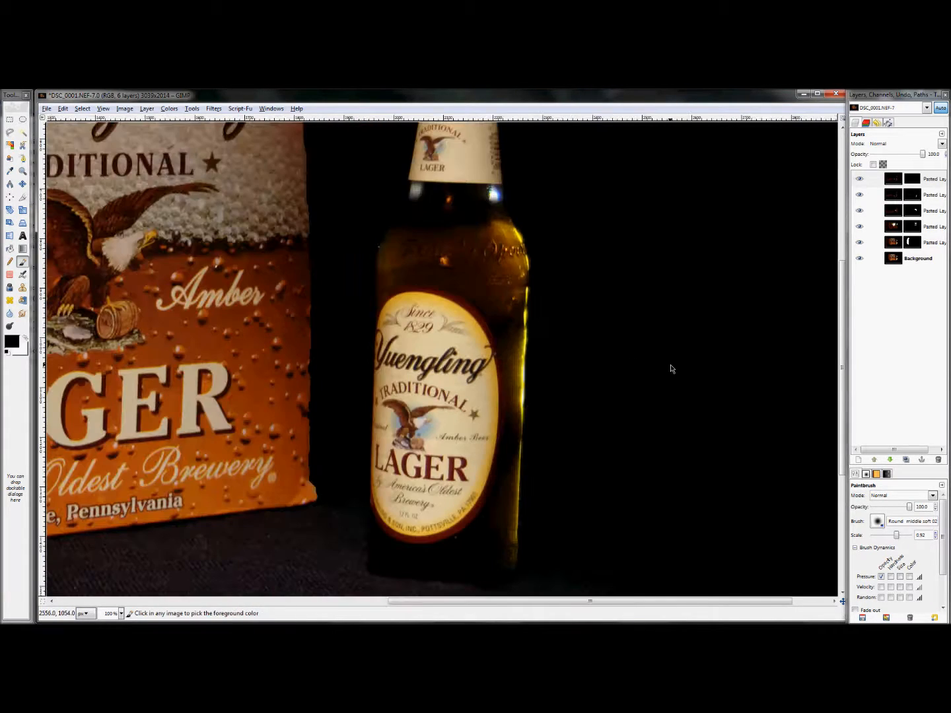
{"action": "key", "text": "z"}
{"action": "key", "text": "shift+ctrl+j"}
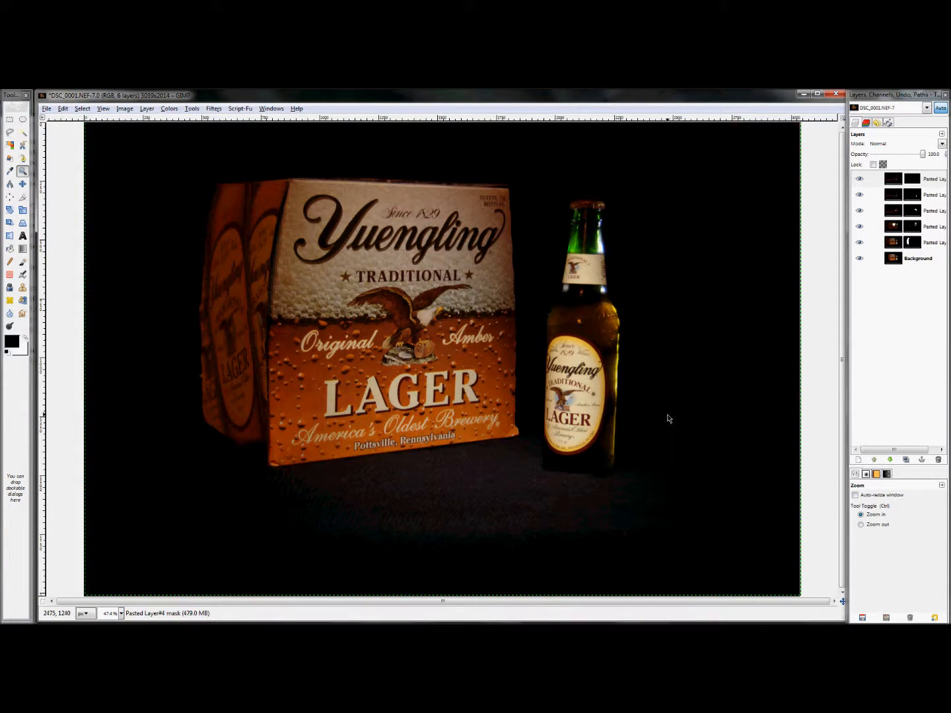
{"action": "scroll", "coordinate": [645, 365], "scroll_direction": "up", "scroll_amount": 6, "text": "ctrl"}
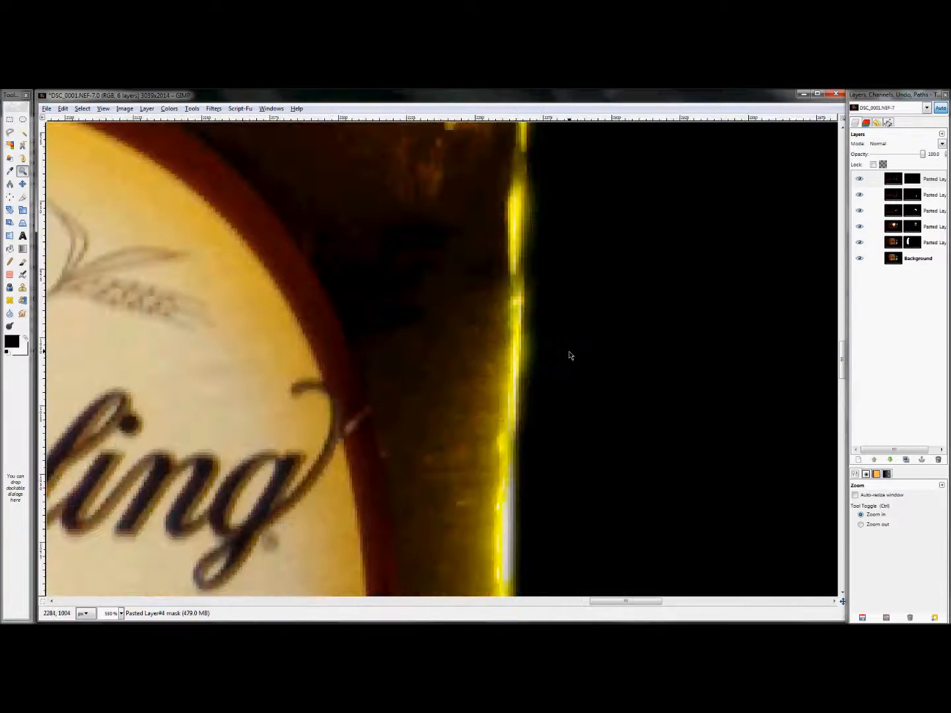
{"action": "key", "text": "p"}
{"action": "mouse_move", "coordinate": [574, 357]}
{"action": "left_mouse_down"}
{"action": "mouse_move", "coordinate": [564, 309]}
{"action": "mouse_move", "coordinate": [569, 371]}
{"action": "left_mouse_up"}
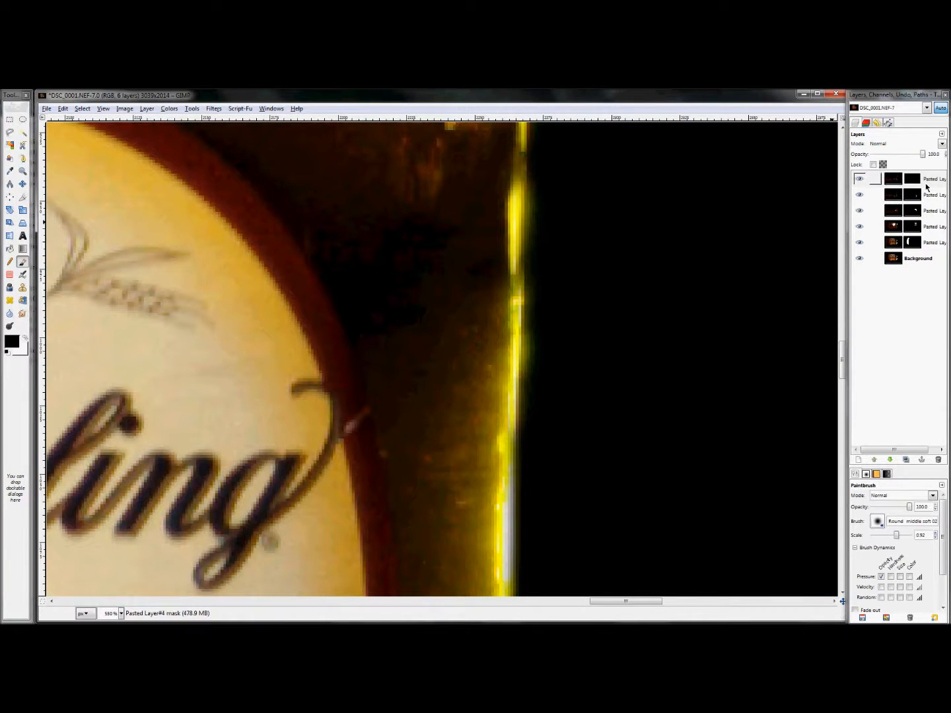
Compare the image with and without Pasted Layer#2, and paint black on its mask over the glow outside the bottle's right edge.
{"action": "left_click", "coordinate": [867, 197]}
{"action": "left_click", "coordinate": [859, 211]}
{"action": "left_click", "coordinate": [858, 211]}
{"action": "left_click", "coordinate": [859, 211]}
{"action": "left_click", "coordinate": [859, 211]}
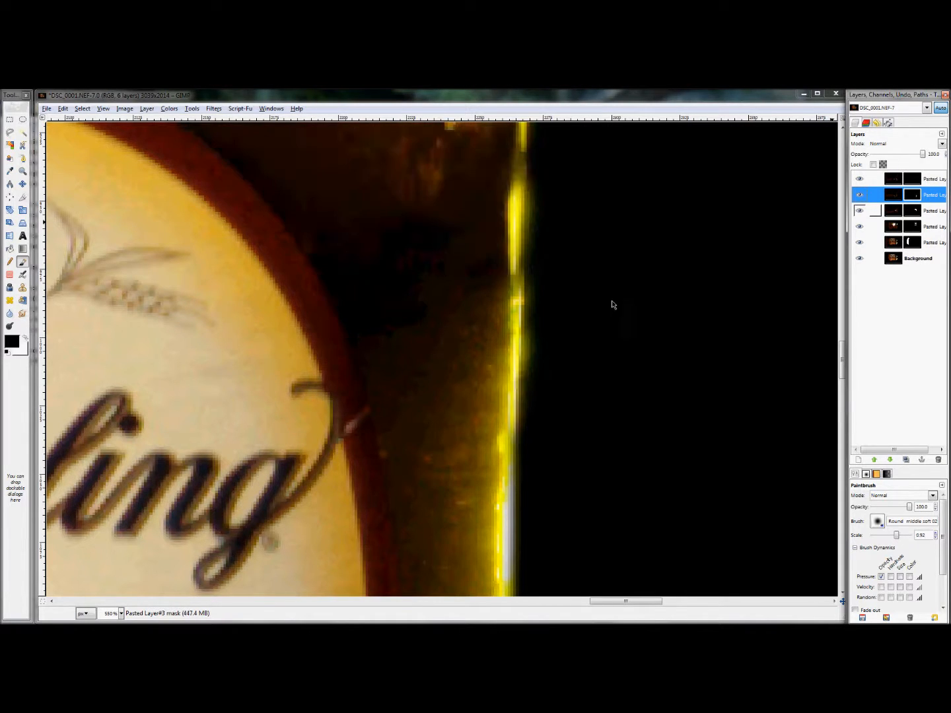
{"action": "left_click", "coordinate": [859, 211]}
{"action": "left_click", "coordinate": [859, 212]}
{"action": "left_click", "coordinate": [911, 211]}
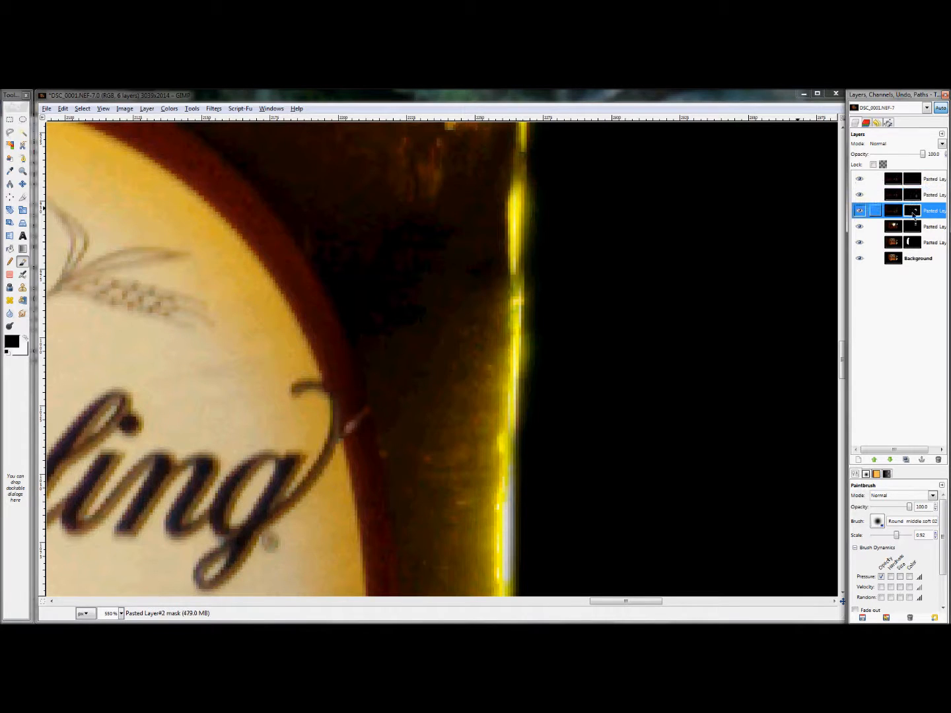
{"action": "left_click", "coordinate": [562, 348]}
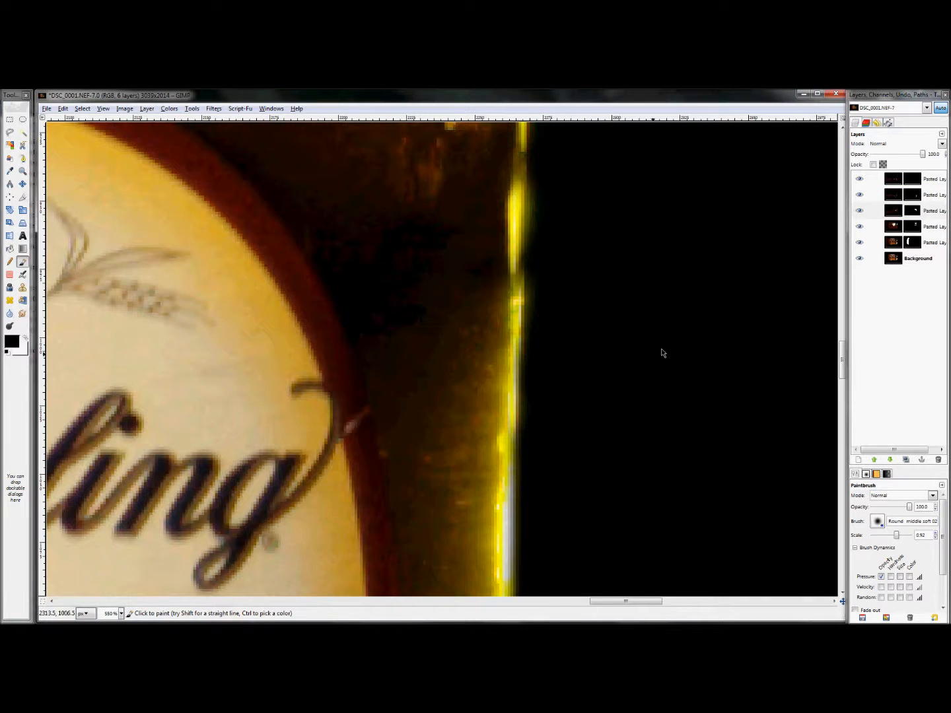
{"action": "key", "text": "x"}
{"action": "key", "text": "z"}
{"action": "key", "text": "shift+ctrl+j"}
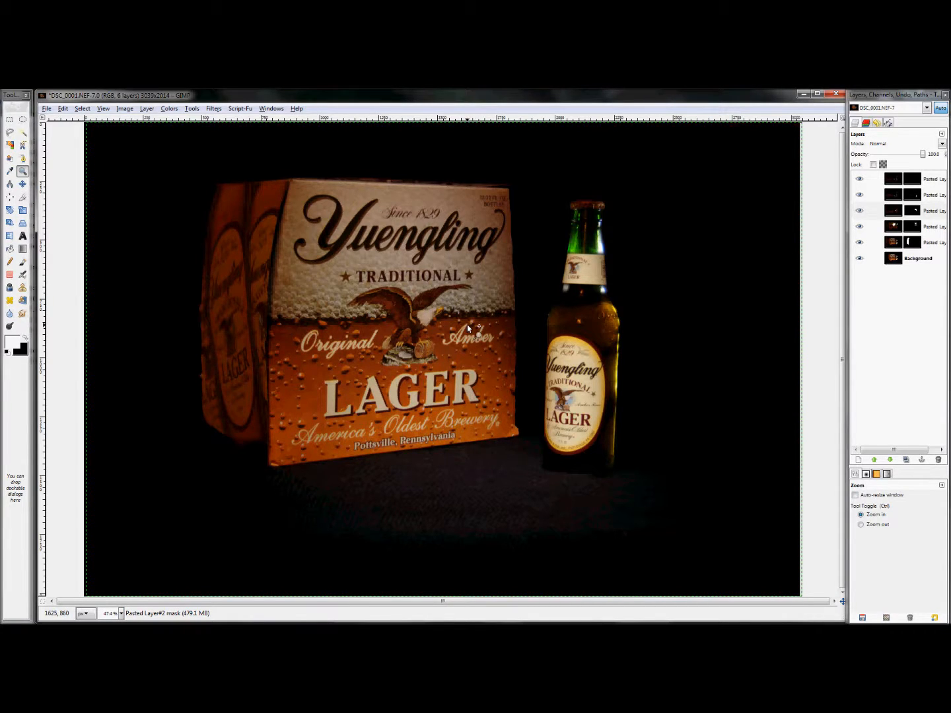
Open DSC_0005.NEF from the RAW folder in UFRaw and bring it into GIMP.
{"action": "key", "text": "alt+Tab"}
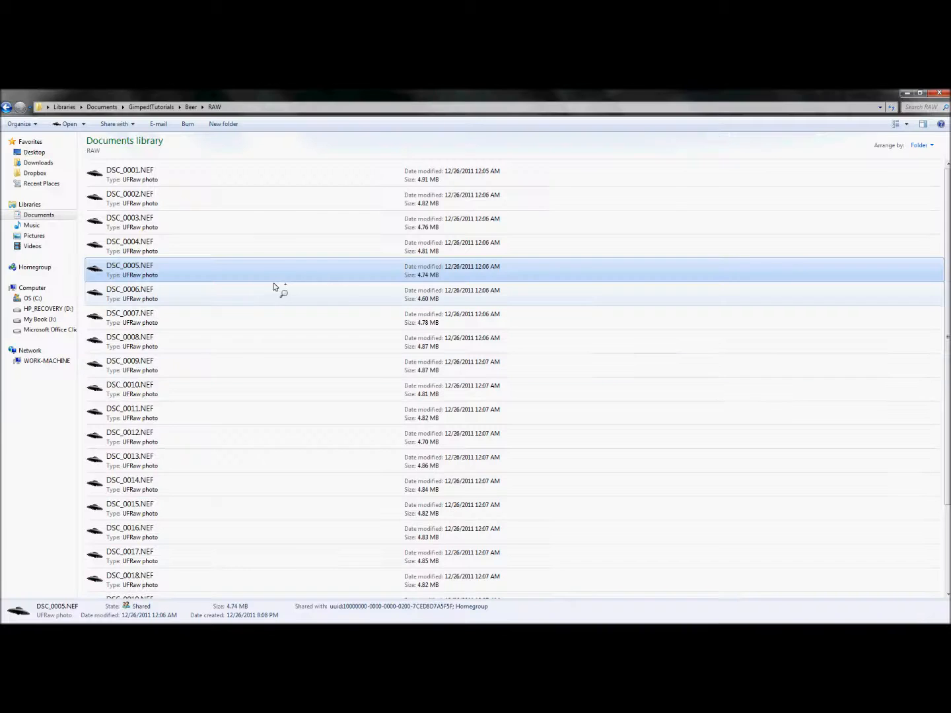
{"action": "right_click", "coordinate": [280, 272]}
{"action": "double_click", "coordinate": [169, 275]}
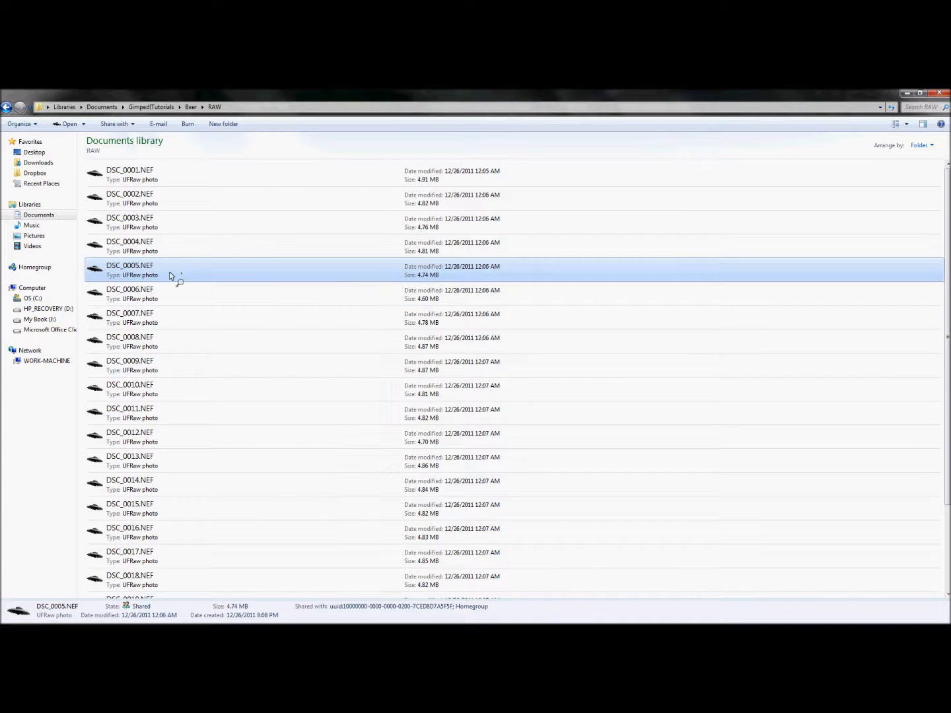
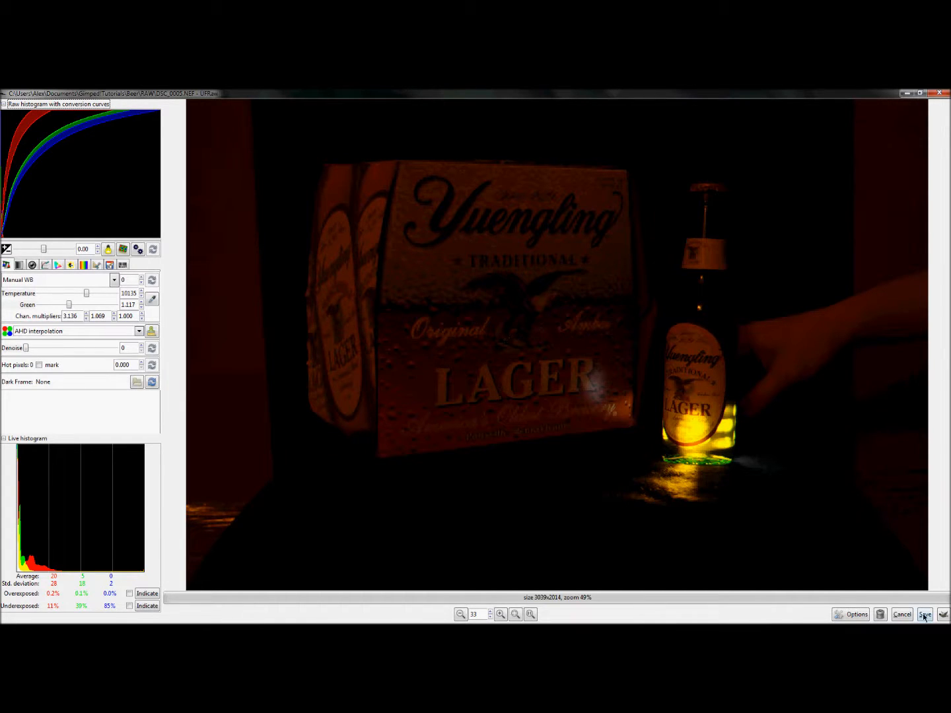
{"action": "left_click", "coordinate": [901, 614]}
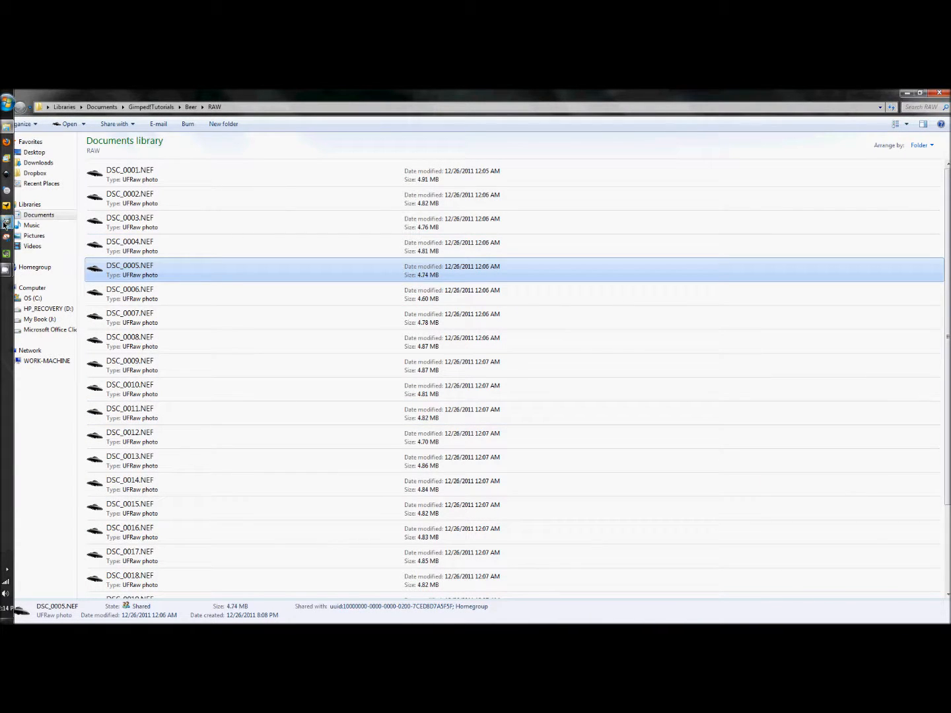
{"action": "key", "text": "alt+Tab"}
{"action": "key", "text": "Escape"}
{"action": "key", "text": "alt+Tab"}
{"action": "key", "text": "alt+shift+Tab"}
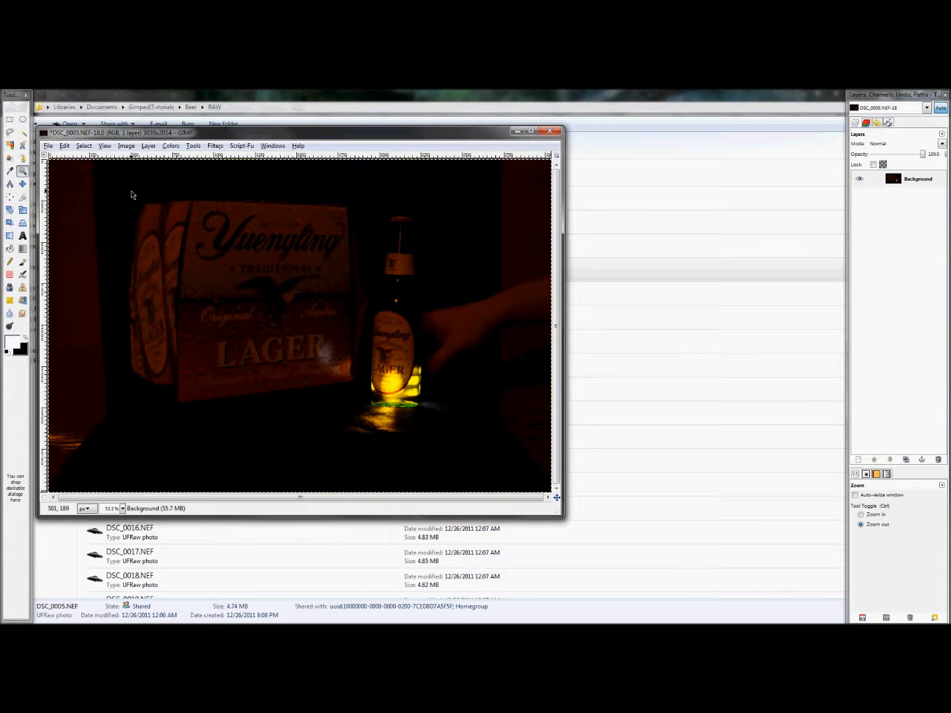
Paste the DSC_0005 shot into the DSC_0001 image as a new layer above Pasted Layer#4.
{"action": "key", "text": "alt+Tab"}
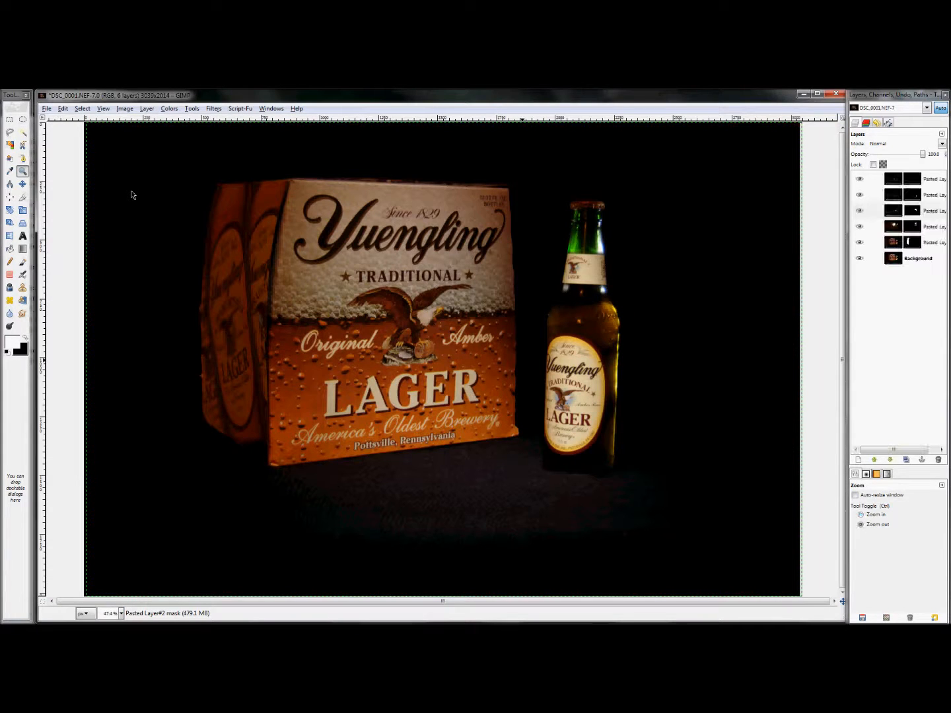
{"action": "left_click", "coordinate": [895, 179]}
{"action": "key", "text": "ctrl+v"}
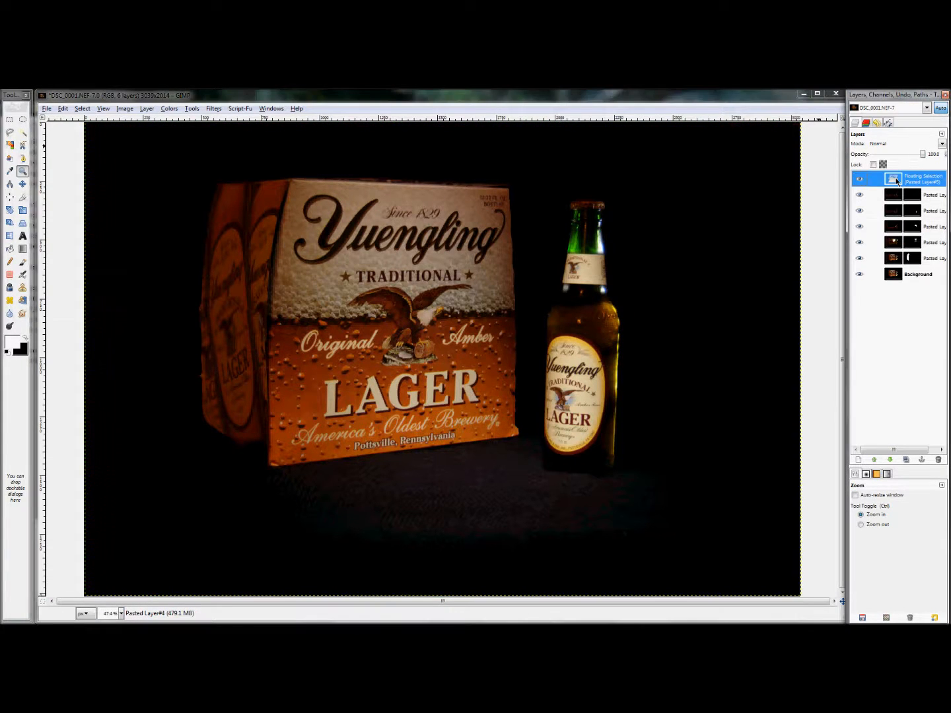
{"action": "right_click", "coordinate": [897, 179]}
{"action": "left_click", "coordinate": [875, 200]}
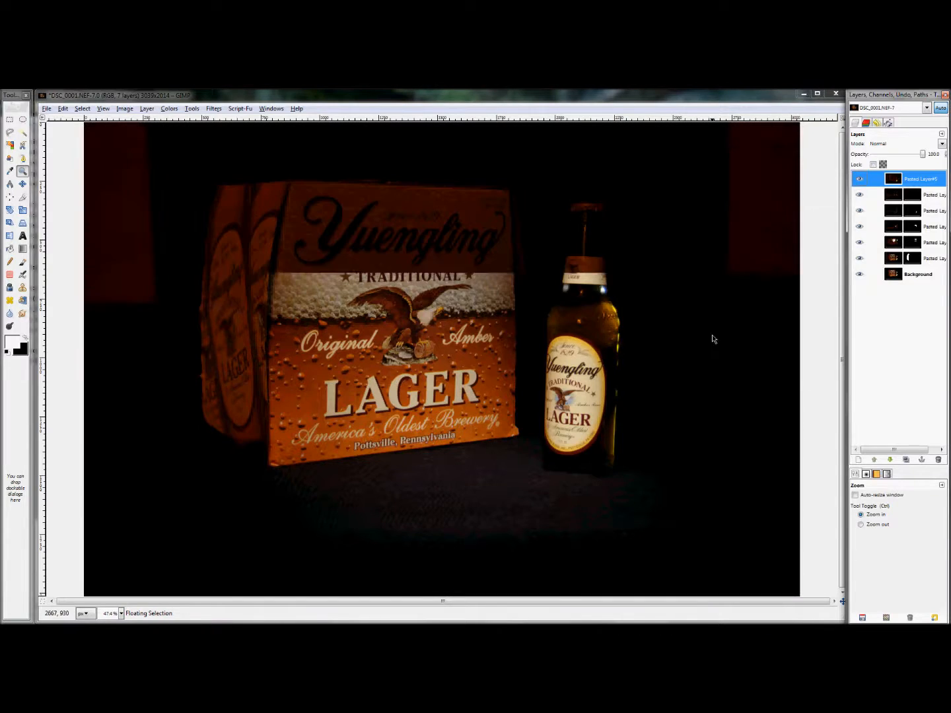
Lower Pasted Layer#5's opacity to 52.5, align it with the bottle label beneath, and restore the opacity to 100.
{"action": "key", "text": "1"}
{"action": "left_click", "coordinate": [573, 387]}
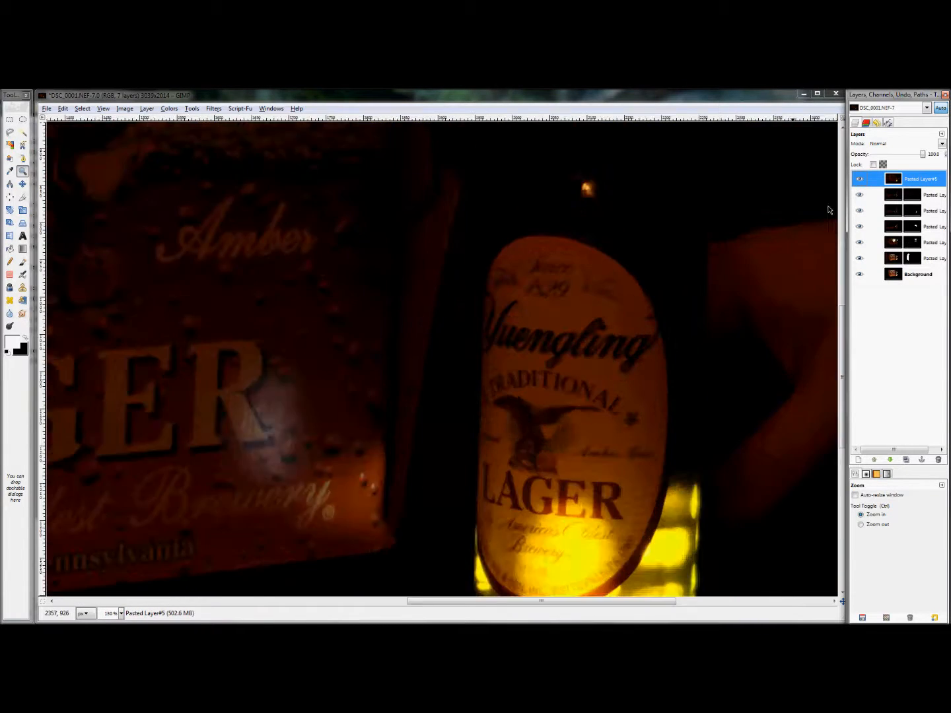
{"action": "left_click", "coordinate": [573, 387]}
{"action": "left_click_drag", "start_coordinate": [922, 156], "coordinate": [900, 155]}
{"action": "left_click", "coordinate": [22, 184]}
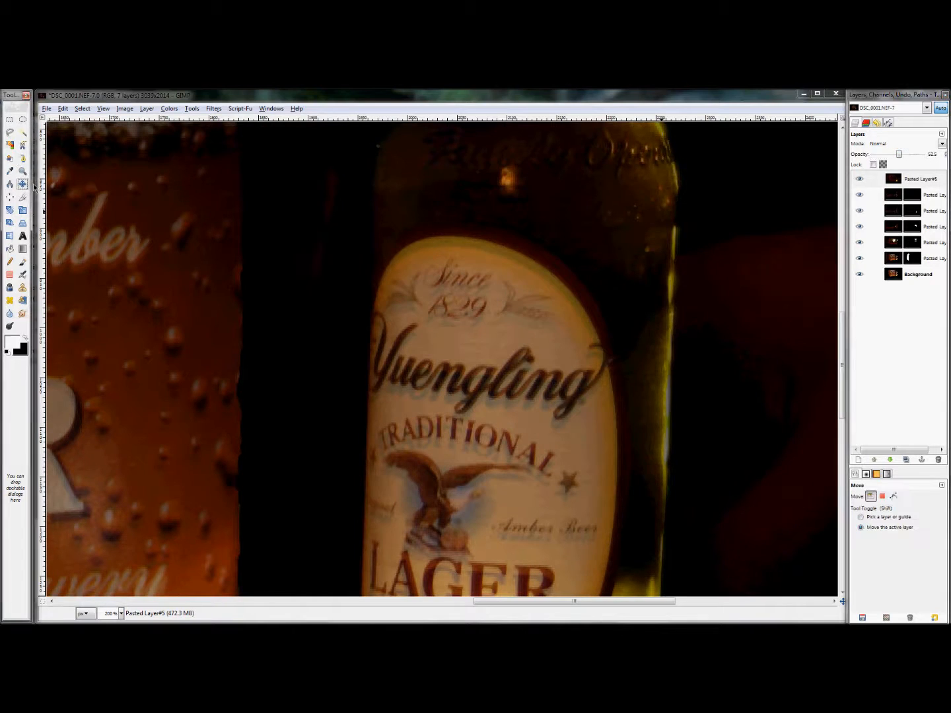
{"action": "left_click_drag", "start_coordinate": [490, 470], "coordinate": [501, 462]}
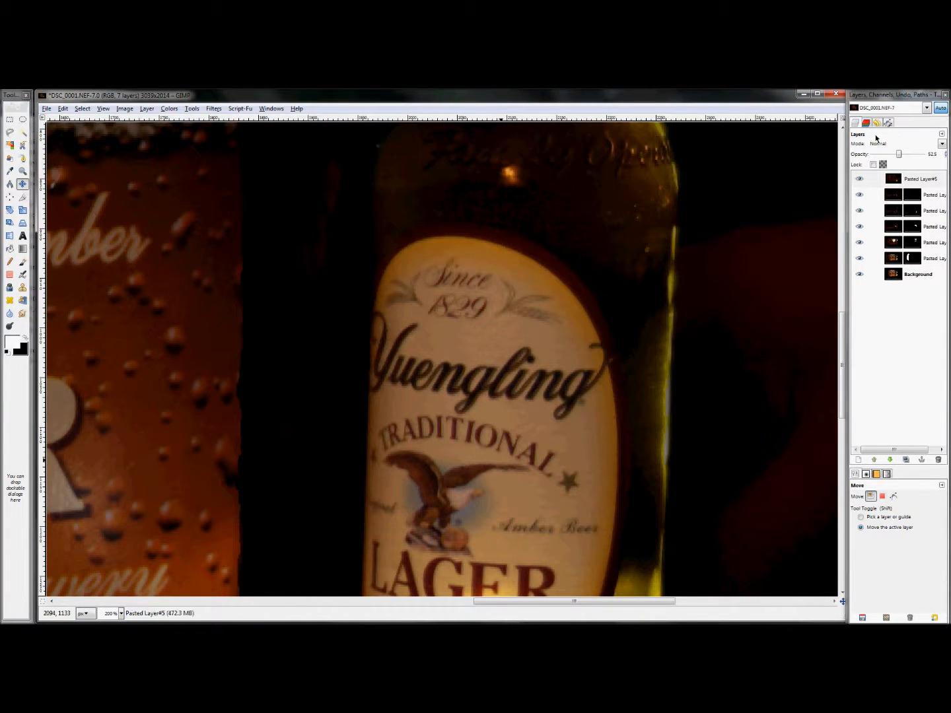
{"action": "left_click_drag", "start_coordinate": [902, 156], "coordinate": [925, 157]}
Compare the bottle with Pasted Layer#5 shown and hidden to check its alignment.
{"action": "left_click", "coordinate": [860, 179]}
{"action": "left_click", "coordinate": [860, 180]}
{"action": "left_click", "coordinate": [860, 180]}
{"action": "left_click", "coordinate": [860, 181]}
{"action": "left_click", "coordinate": [860, 181]}
{"action": "left_click", "coordinate": [859, 180]}
{"action": "left_click", "coordinate": [861, 181]}
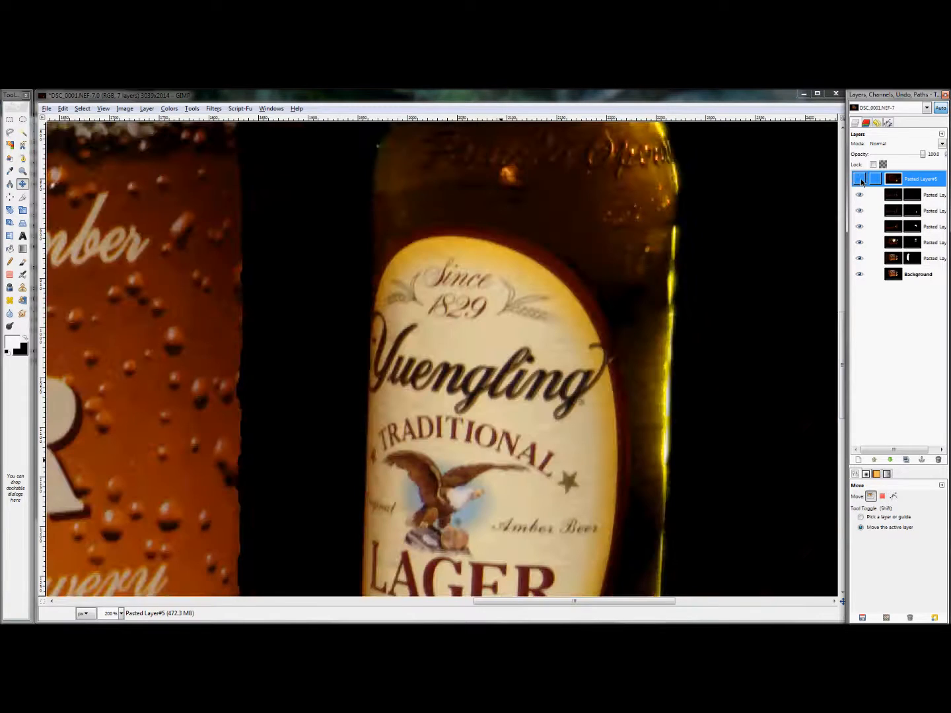
{"action": "left_click", "coordinate": [860, 179]}
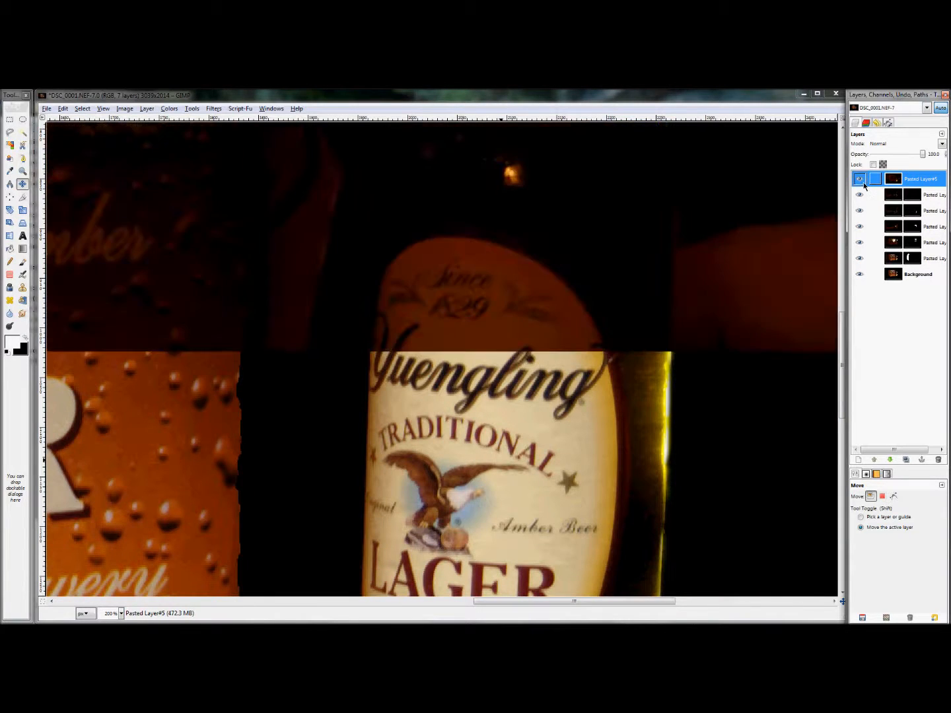
Add a black (full transparency) mask to Pasted Layer#5 and activate the Paintbrush.
{"action": "scroll", "coordinate": [594, 383], "scroll_direction": "down", "scroll_amount": 5}
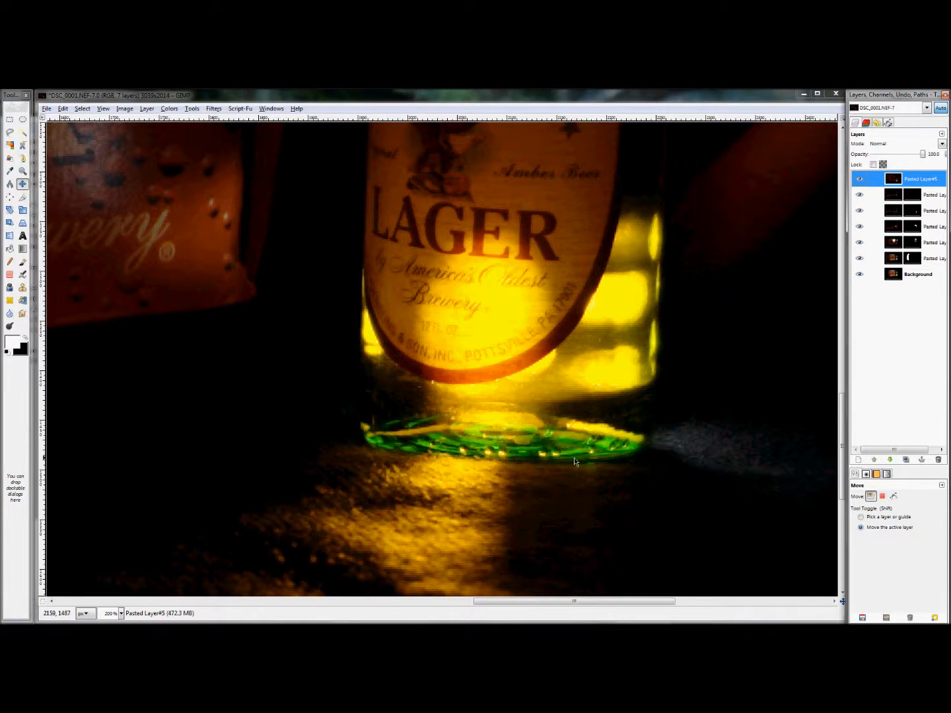
{"action": "right_click", "coordinate": [910, 179]}
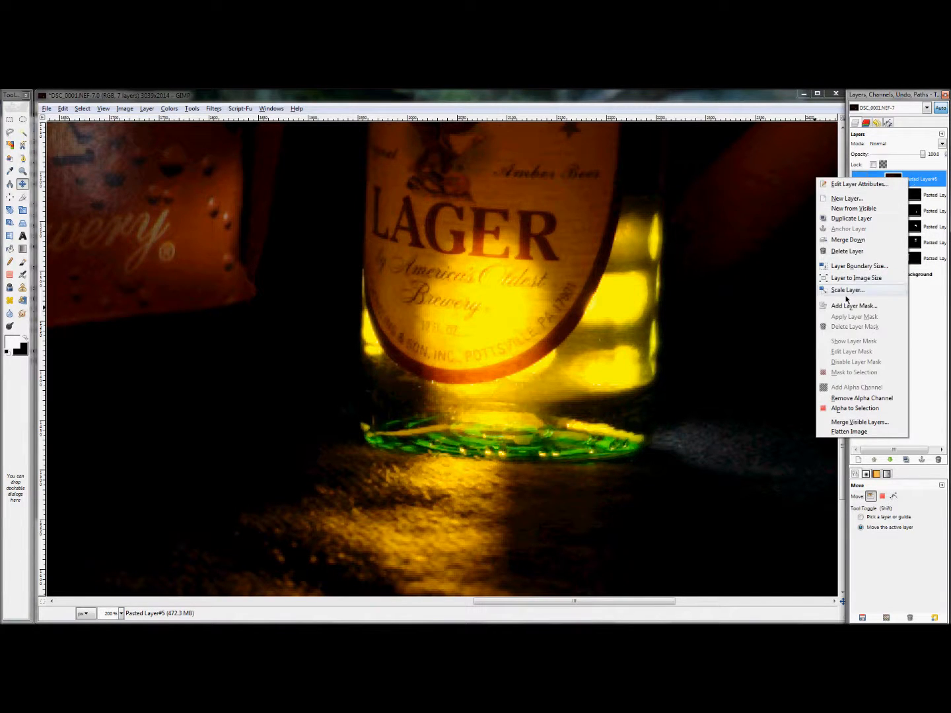
{"action": "left_click", "coordinate": [852, 305]}
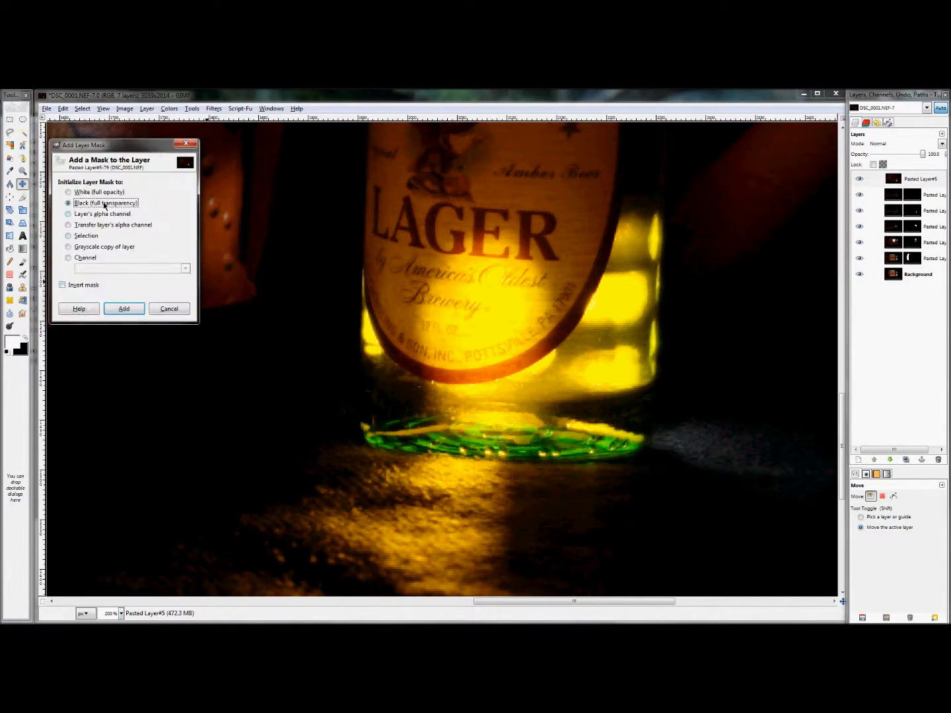
{"action": "left_click", "coordinate": [121, 310]}
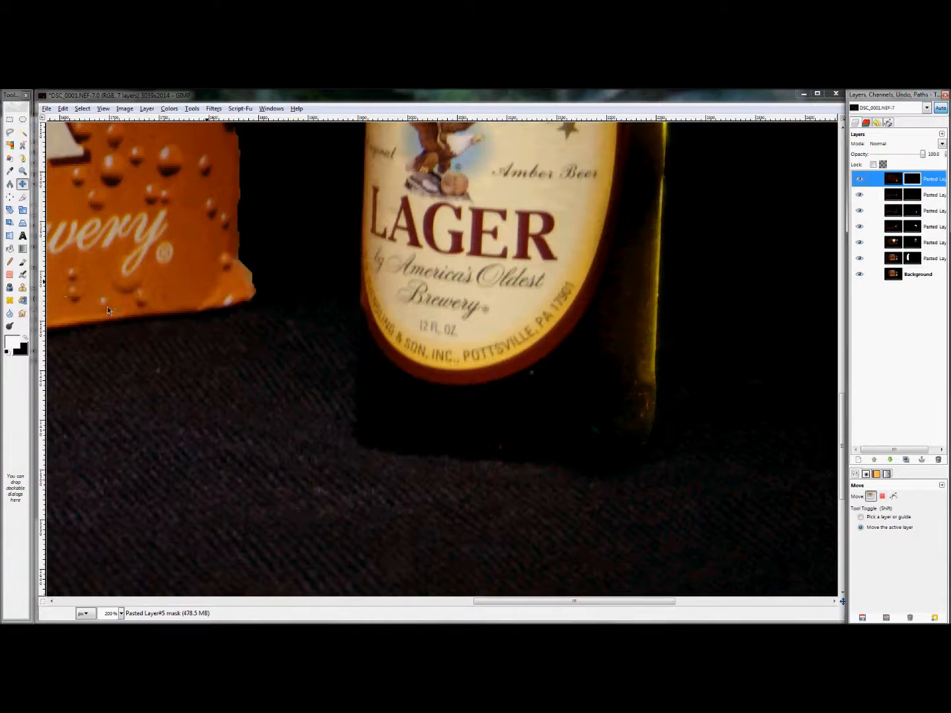
{"action": "left_click", "coordinate": [22, 261]}
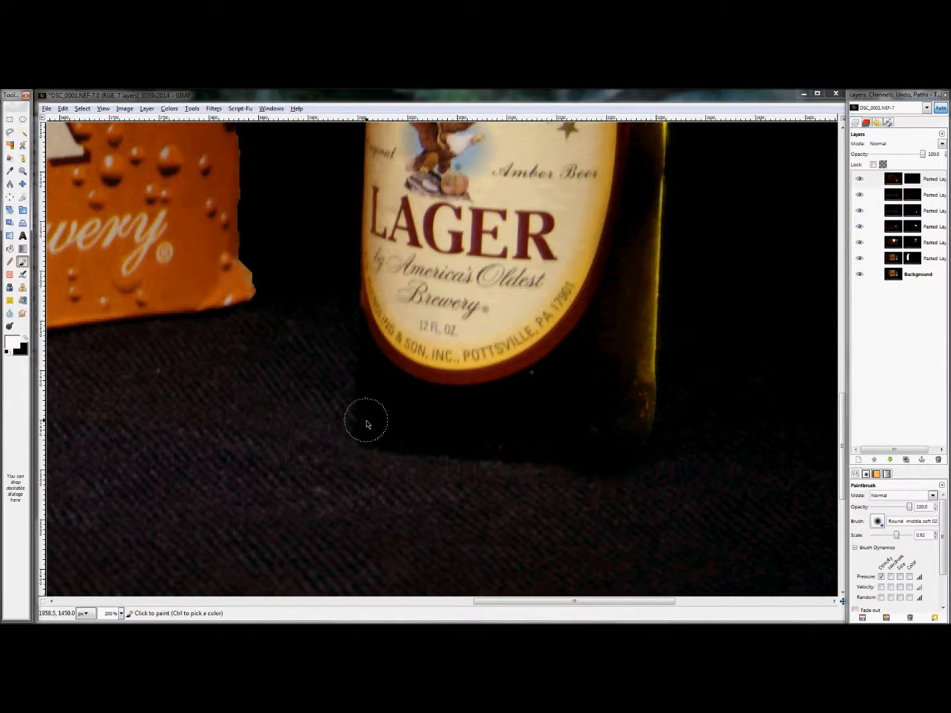
Try a white stroke on Pasted Layer#5's mask at the bottle's base with the brush scaled to 5.67, and undo it.
{"action": "scroll", "coordinate": [799, 509], "scroll_direction": "down", "scroll_amount": 2}
{"action": "left_click_drag", "start_coordinate": [895, 539], "coordinate": [906, 536]}
{"action": "scroll", "coordinate": [636, 463], "scroll_direction": "down", "scroll_amount": 3}
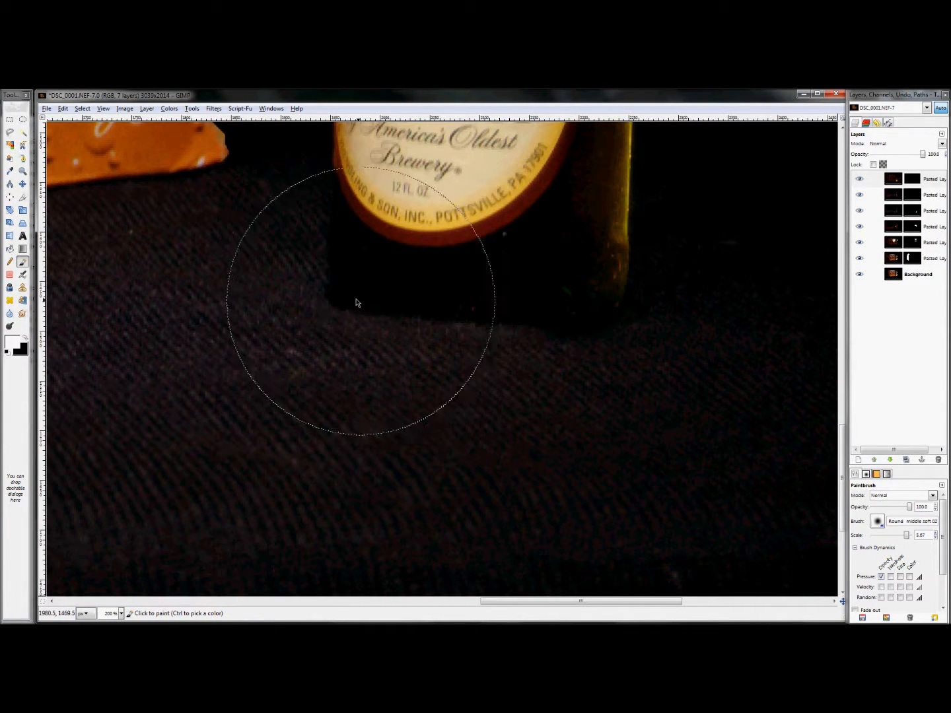
{"action": "mouse_move", "coordinate": [392, 304]}
{"action": "left_mouse_down"}
{"action": "mouse_move", "coordinate": [348, 298]}
{"action": "mouse_move", "coordinate": [383, 304]}
{"action": "left_mouse_up"}
{"action": "key", "text": "ctrl+z"}
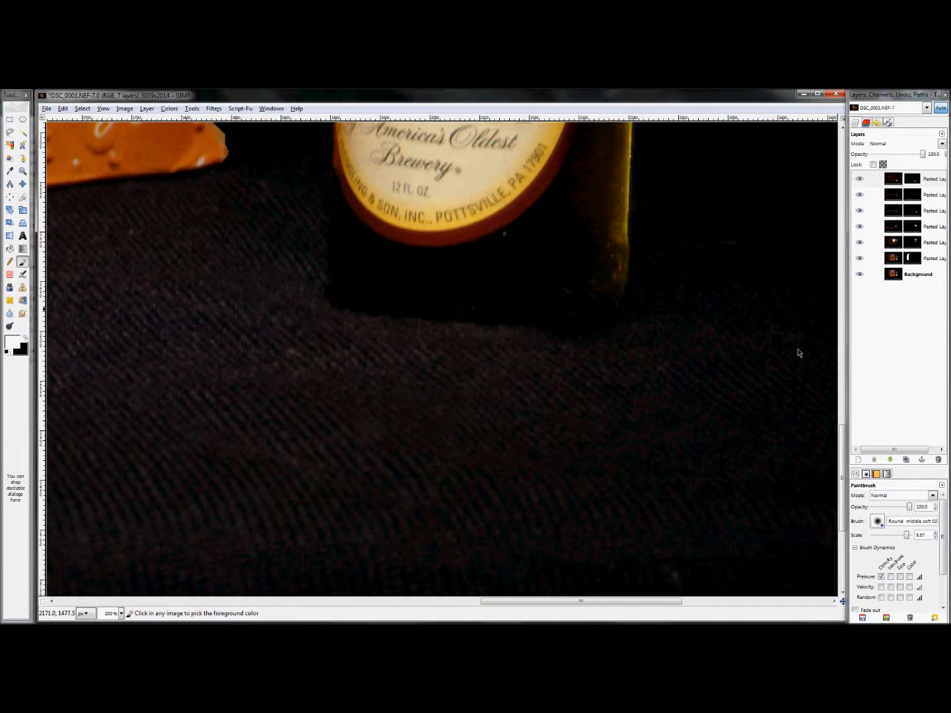
Set the brush scale to 0.64 and paint white on Pasted Layer#5's mask to reveal the glowing yellow and green bottle base.
{"action": "left_click_drag", "start_coordinate": [906, 537], "coordinate": [896, 536]}
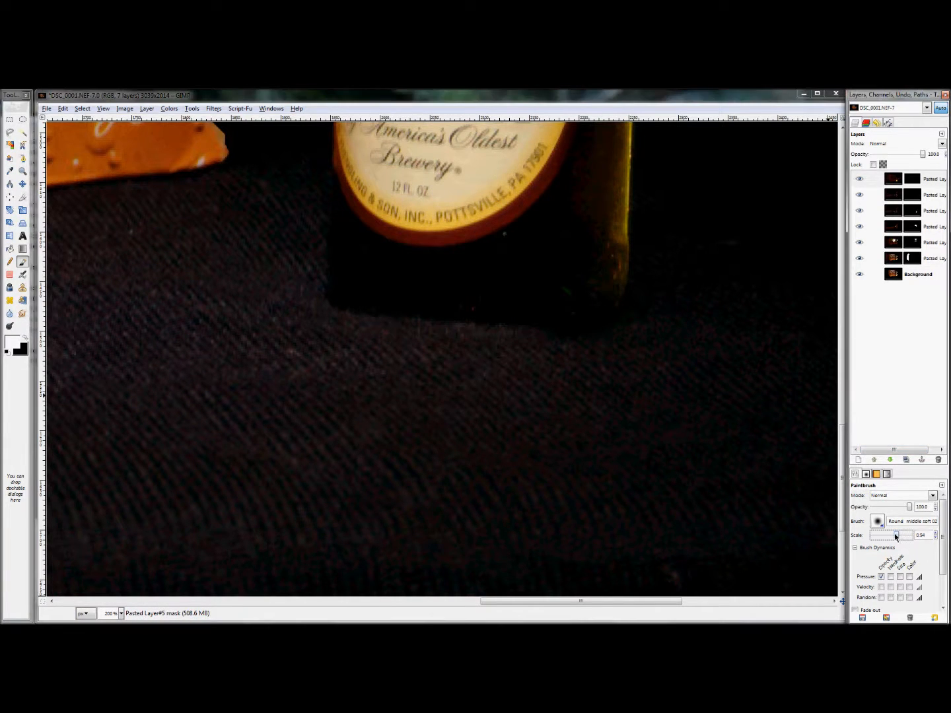
{"action": "mouse_move", "coordinate": [610, 300]}
{"action": "left_mouse_down"}
{"action": "mouse_move", "coordinate": [371, 271]}
{"action": "mouse_move", "coordinate": [342, 298]}
{"action": "mouse_move", "coordinate": [471, 298]}
{"action": "mouse_move", "coordinate": [601, 315]}
{"action": "mouse_move", "coordinate": [381, 289]}
{"action": "mouse_move", "coordinate": [475, 318]}
{"action": "mouse_move", "coordinate": [590, 318]}
{"action": "mouse_move", "coordinate": [396, 325]}
{"action": "mouse_move", "coordinate": [330, 293]}
{"action": "mouse_move", "coordinate": [521, 333]}
{"action": "mouse_move", "coordinate": [598, 326]}
{"action": "mouse_move", "coordinate": [614, 312]}
{"action": "mouse_move", "coordinate": [576, 288]}
{"action": "left_mouse_up"}
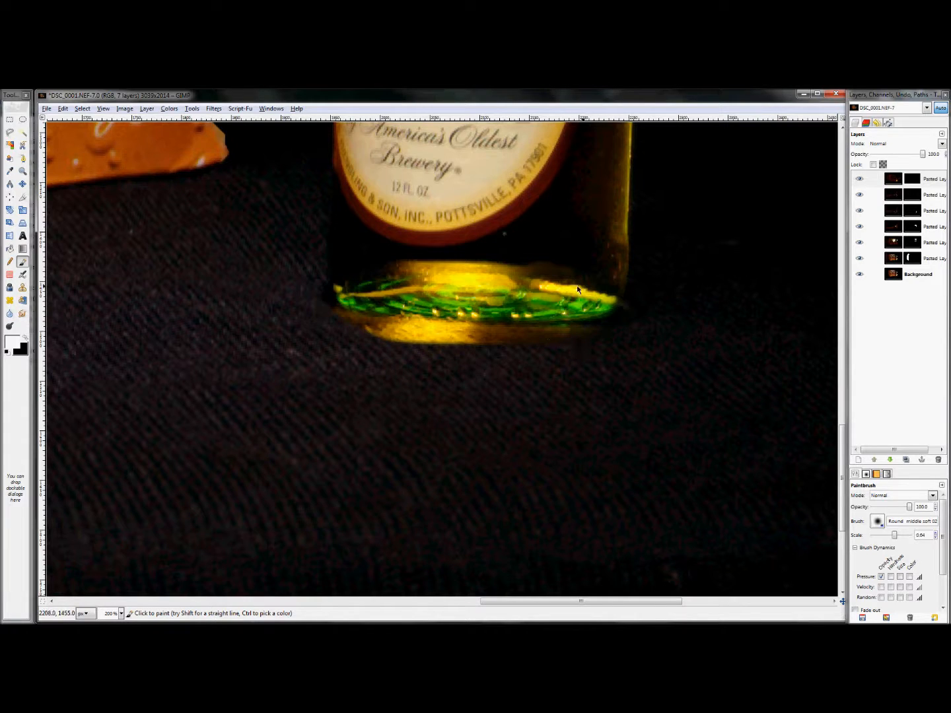
{"action": "mouse_move", "coordinate": [395, 269]}
{"action": "left_mouse_down"}
{"action": "mouse_move", "coordinate": [312, 288]}
{"action": "mouse_move", "coordinate": [484, 277]}
{"action": "left_mouse_up"}
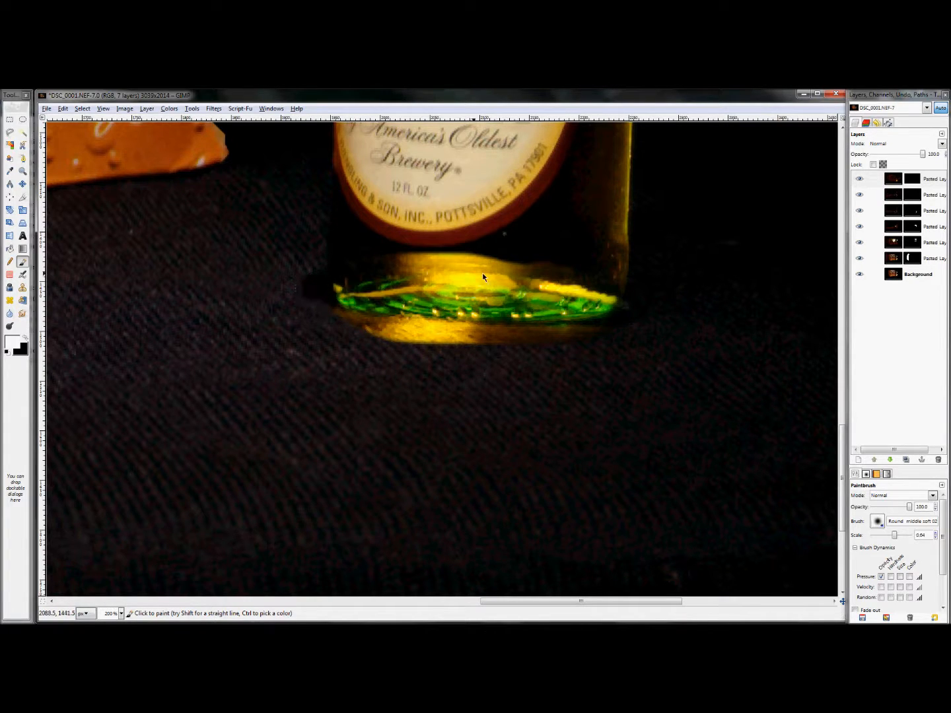
Paint black at brush scale 3.53 on Pasted Layer#5's mask to hide the yellow spill on the cloth below the bottle.
{"action": "key", "text": "x"}
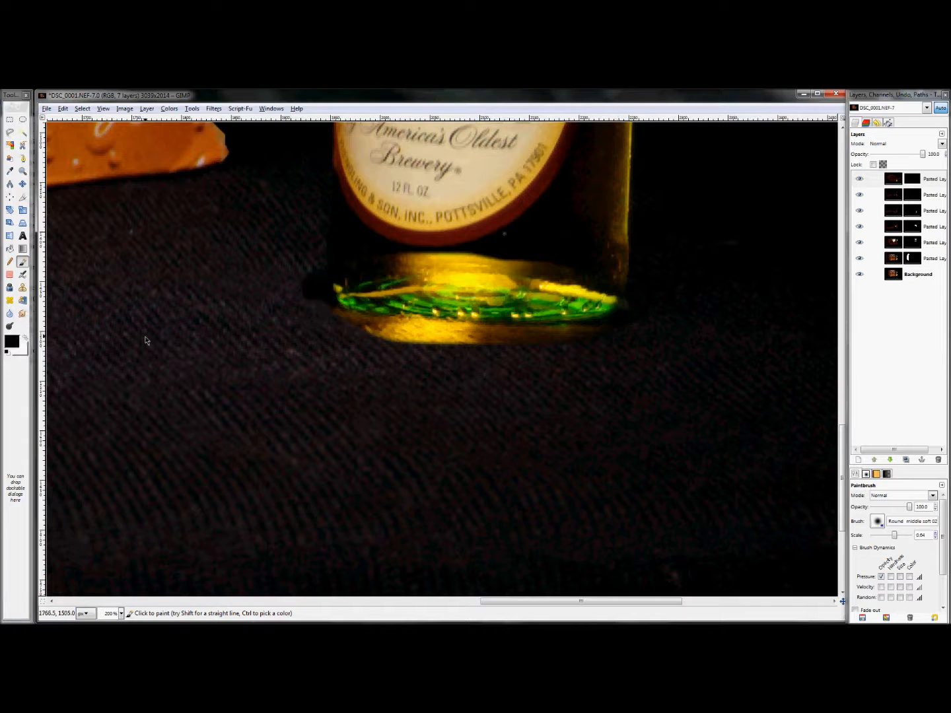
{"action": "left_click_drag", "start_coordinate": [895, 535], "coordinate": [900, 537]}
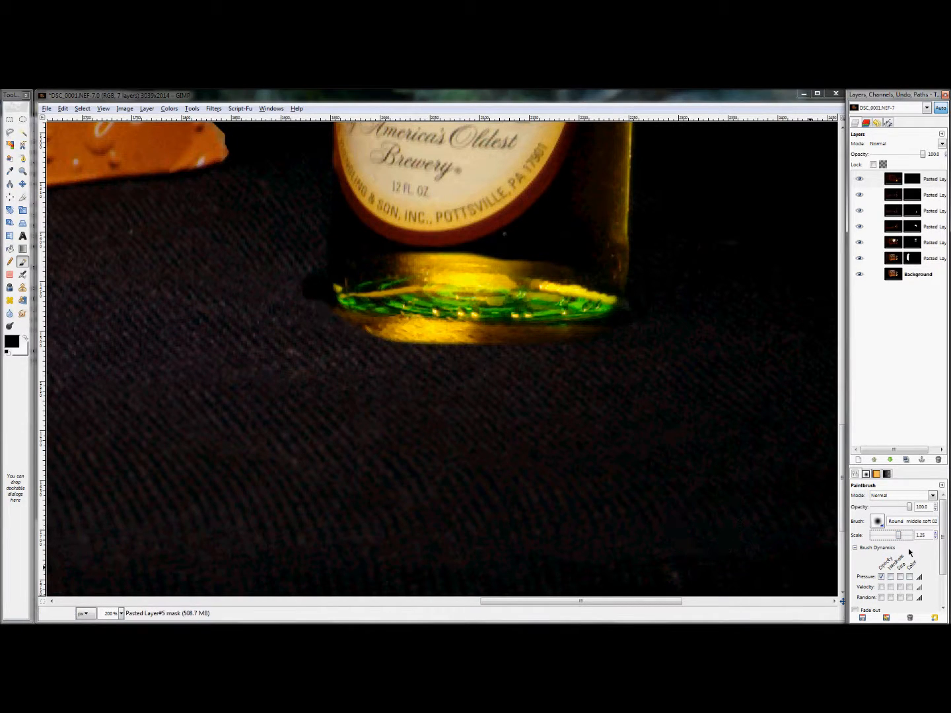
{"action": "left_click_drag", "start_coordinate": [900, 535], "coordinate": [909, 534]}
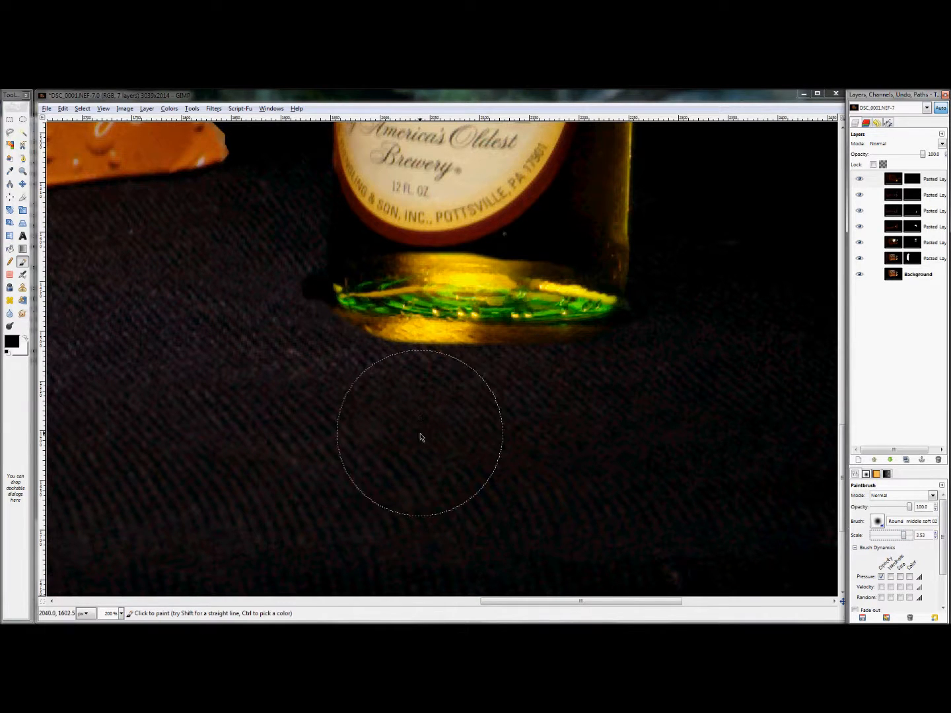
{"action": "mouse_move", "coordinate": [4, 350]}
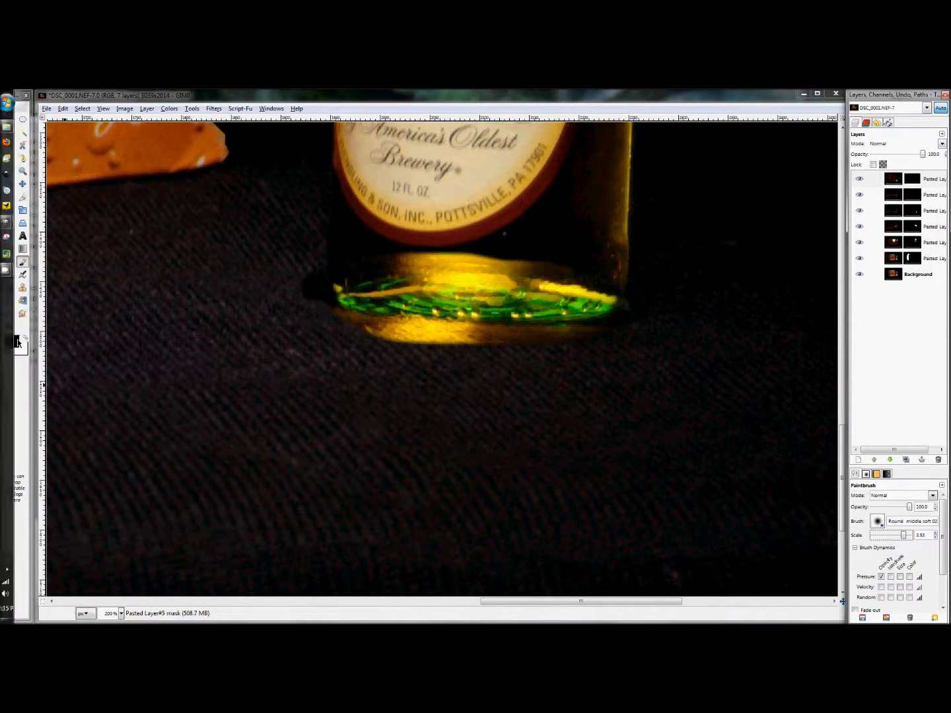
{"action": "mouse_move", "coordinate": [462, 346]}
{"action": "left_mouse_down"}
{"action": "mouse_move", "coordinate": [563, 341]}
{"action": "mouse_move", "coordinate": [365, 325]}
{"action": "mouse_move", "coordinate": [491, 328]}
{"action": "left_mouse_up"}
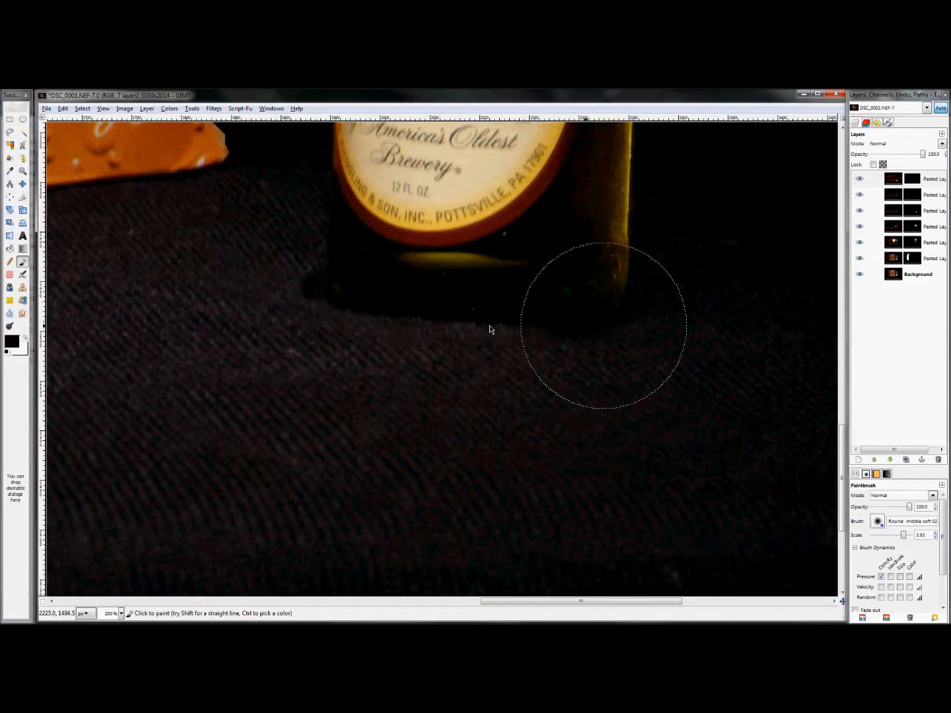
{"action": "key", "text": "ctrl+z"}
{"action": "mouse_move", "coordinate": [426, 415]}
{"action": "left_mouse_down"}
{"action": "mouse_move", "coordinate": [346, 404]}
{"action": "mouse_move", "coordinate": [353, 390]}
{"action": "mouse_move", "coordinate": [432, 403]}
{"action": "mouse_move", "coordinate": [463, 398]}
{"action": "mouse_move", "coordinate": [396, 399]}
{"action": "mouse_move", "coordinate": [425, 396]}
{"action": "mouse_move", "coordinate": [420, 387]}
{"action": "mouse_move", "coordinate": [480, 389]}
{"action": "mouse_move", "coordinate": [425, 396]}
{"action": "mouse_move", "coordinate": [287, 388]}
{"action": "mouse_move", "coordinate": [592, 410]}
{"action": "mouse_move", "coordinate": [514, 401]}
{"action": "mouse_move", "coordinate": [679, 394]}
{"action": "mouse_move", "coordinate": [586, 394]}
{"action": "left_mouse_up"}
{"action": "mouse_move", "coordinate": [260, 328]}
{"action": "left_mouse_down"}
{"action": "mouse_move", "coordinate": [269, 350]}
{"action": "mouse_move", "coordinate": [250, 274]}
{"action": "mouse_move", "coordinate": [251, 327]}
{"action": "mouse_move", "coordinate": [252, 261]}
{"action": "mouse_move", "coordinate": [252, 344]}
{"action": "mouse_move", "coordinate": [287, 385]}
{"action": "left_mouse_up"}
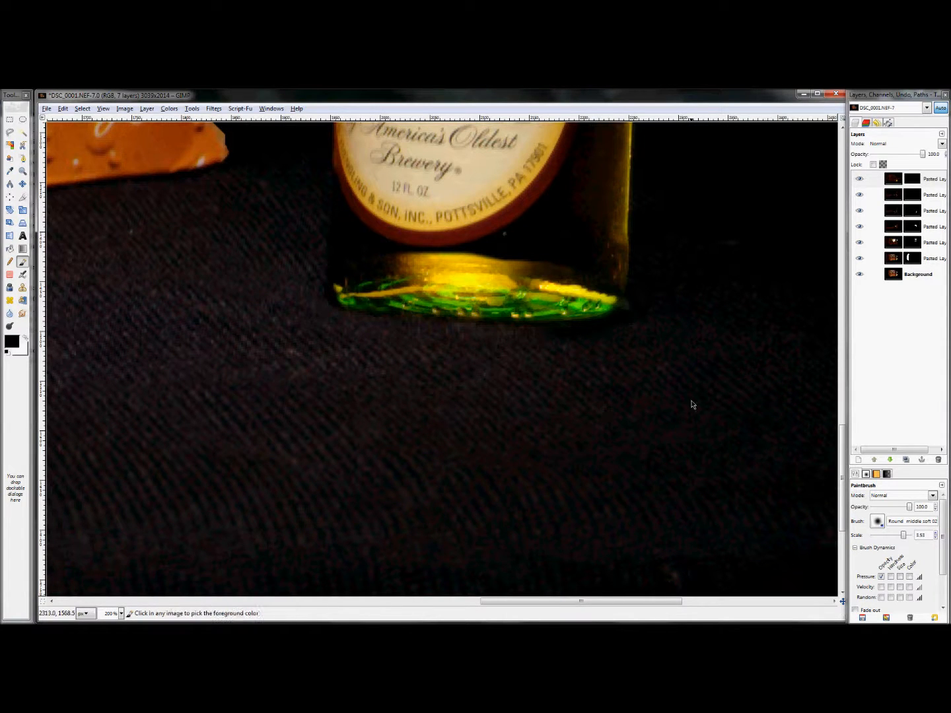
Set the brush scale to 0.78 and paint black on Pasted Layer#5's mask to trim the upper edge of the bottle base's yellow glow.
{"action": "scroll", "coordinate": [693, 402], "scroll_direction": "down", "scroll_amount": 5}
{"action": "scroll", "coordinate": [567, 380], "scroll_direction": "up", "scroll_amount": 3}
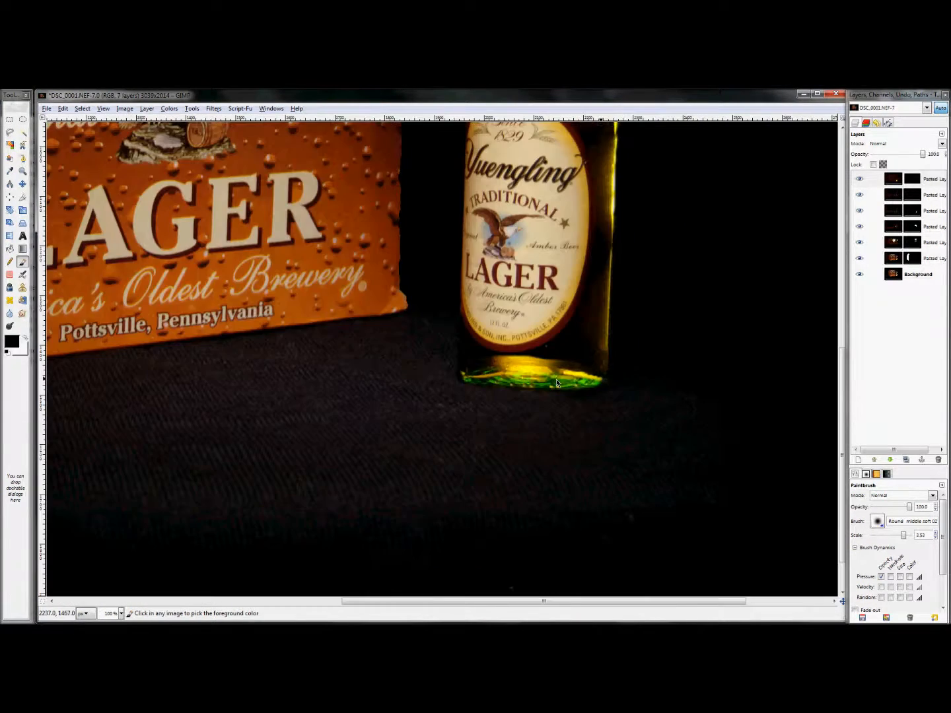
{"action": "scroll", "coordinate": [557, 383], "scroll_direction": "up", "scroll_amount": 4}
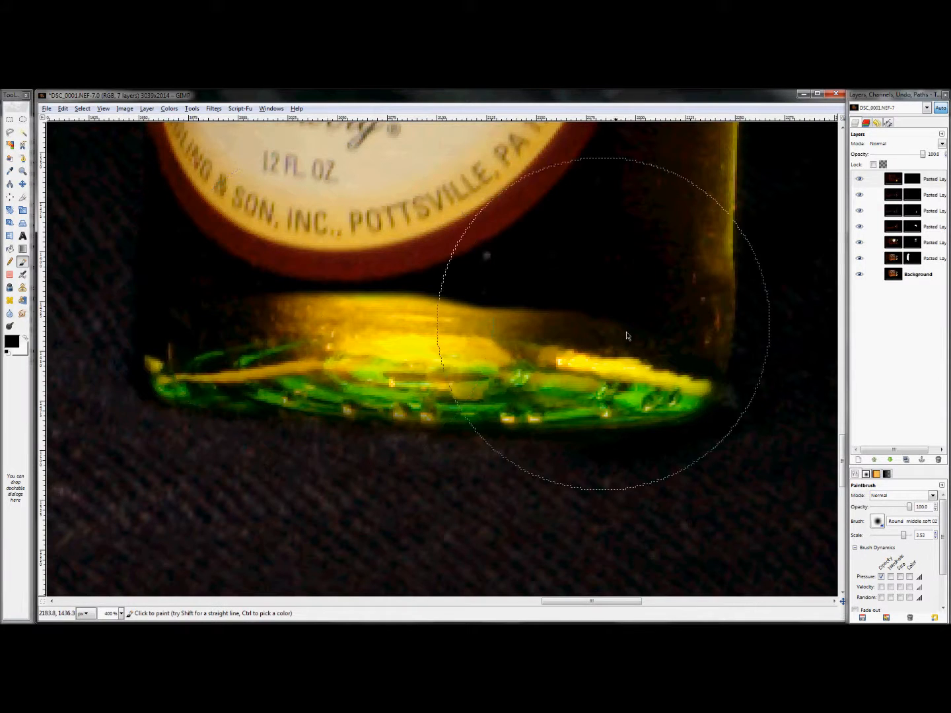
{"action": "left_click_drag", "start_coordinate": [906, 538], "coordinate": [900, 538]}
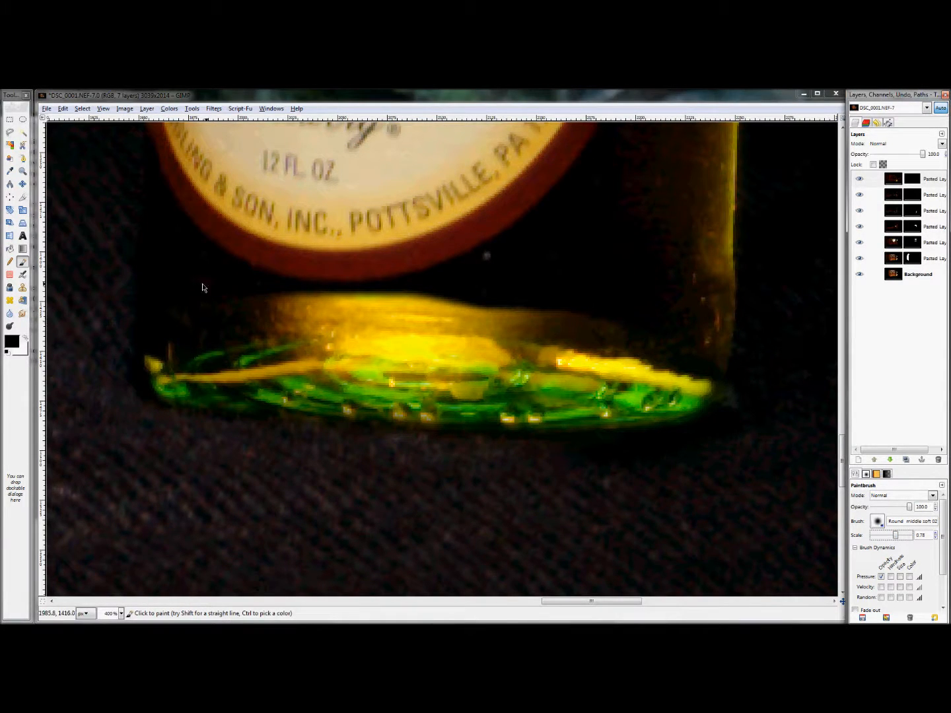
{"action": "mouse_move", "coordinate": [234, 289]}
{"action": "left_mouse_down"}
{"action": "mouse_move", "coordinate": [214, 290]}
{"action": "mouse_move", "coordinate": [584, 314]}
{"action": "left_mouse_up"}
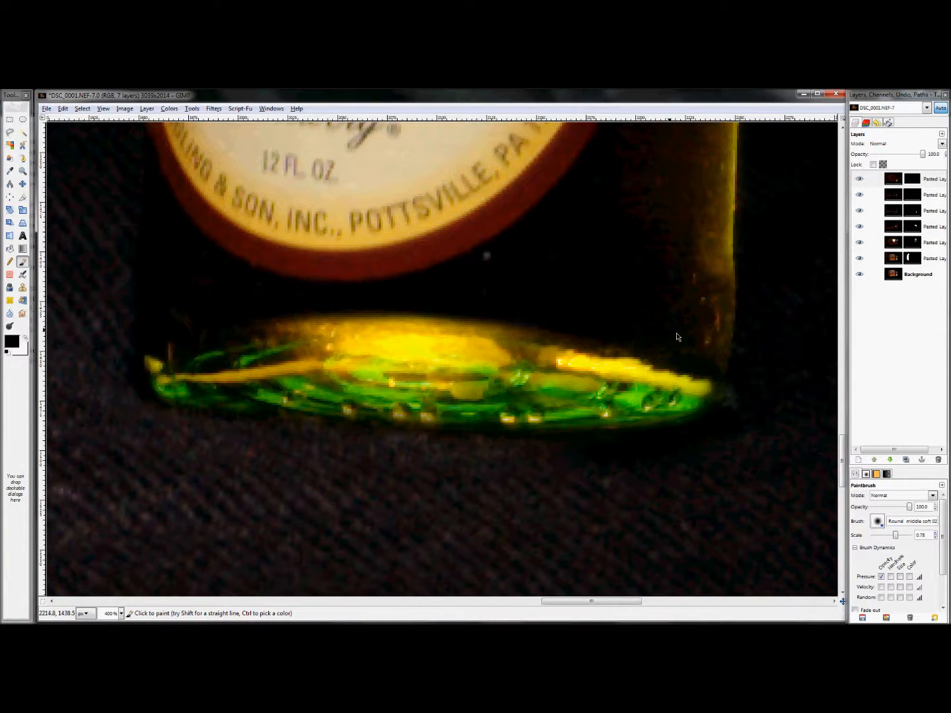
{"action": "left_click_drag", "start_coordinate": [396, 305], "coordinate": [275, 308]}
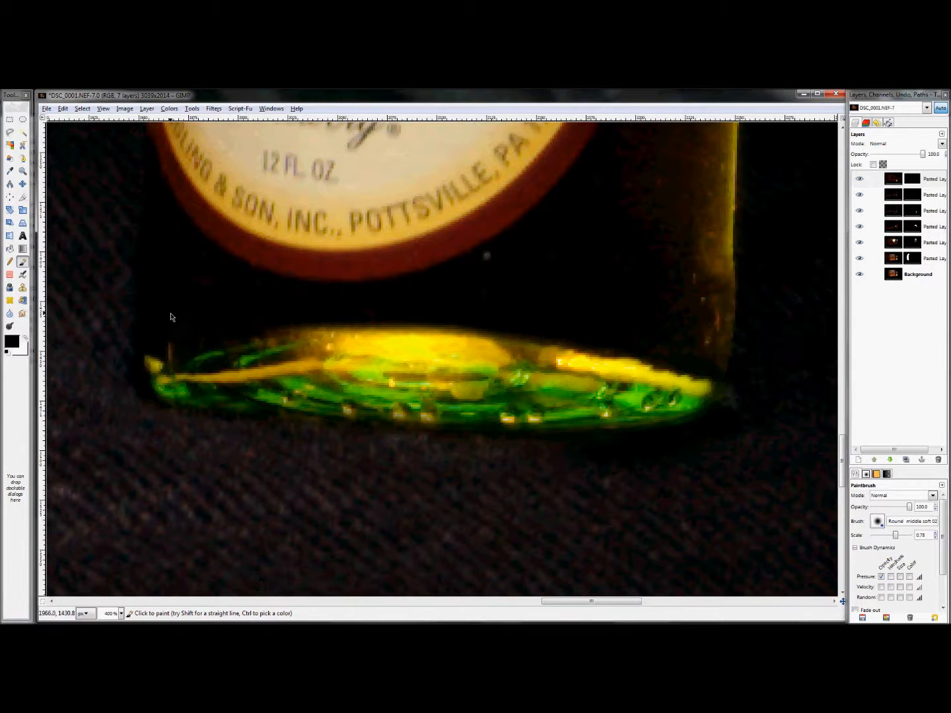
Fit the whole image in view and lower Pasted Layer#5's opacity to about 52.5 to soften the bottle base's glow.
{"action": "key", "text": "z"}
{"action": "key", "text": "shift+ctrl+j"}
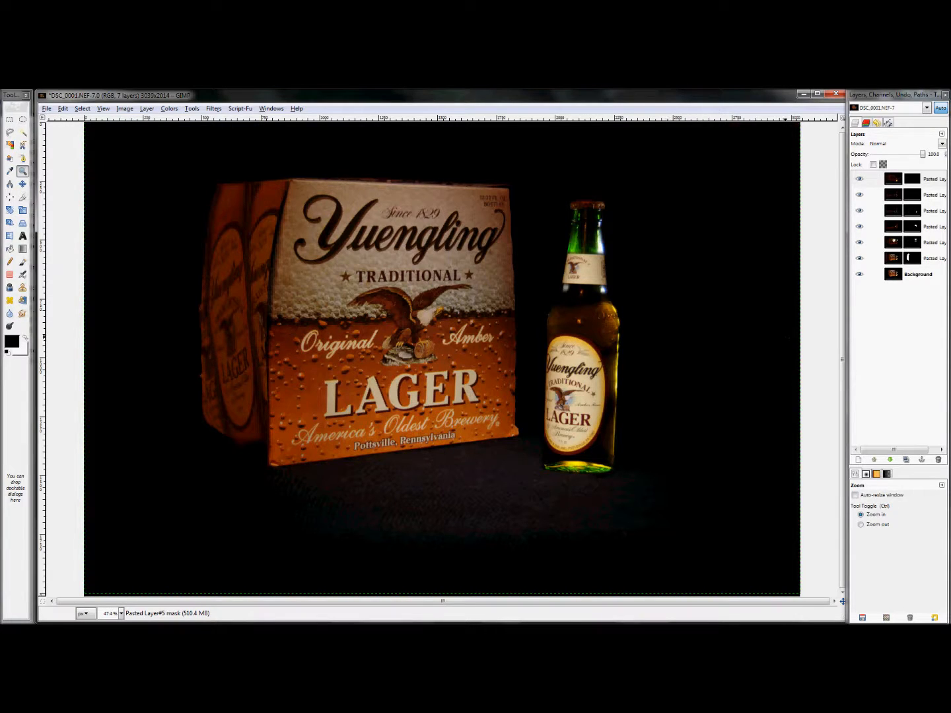
{"action": "left_click_drag", "start_coordinate": [922, 154], "coordinate": [894, 155]}
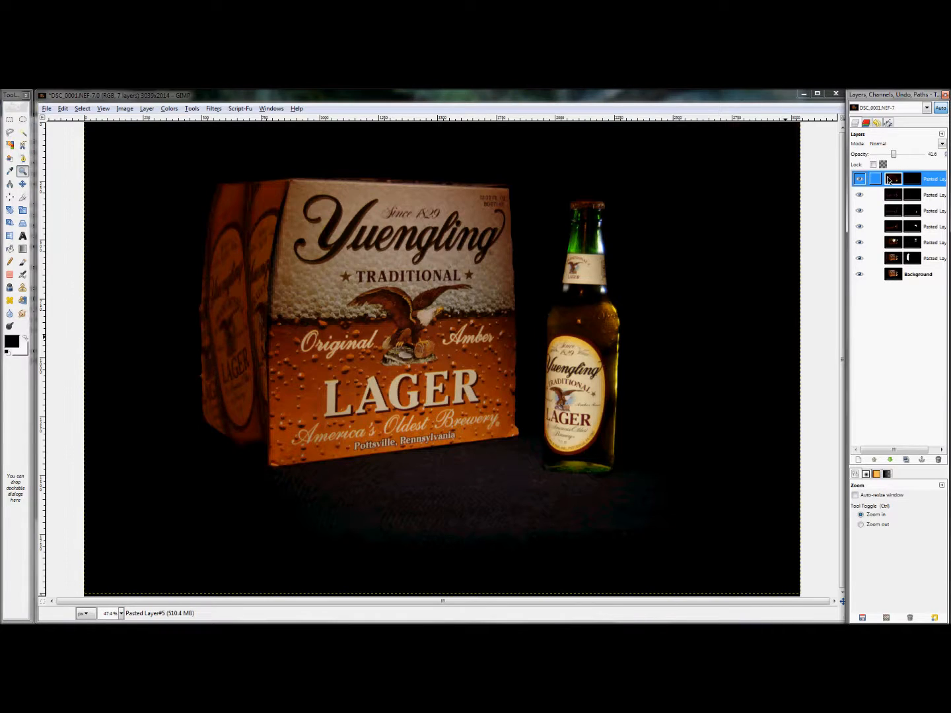
{"action": "left_click_drag", "start_coordinate": [891, 154], "coordinate": [894, 155]}
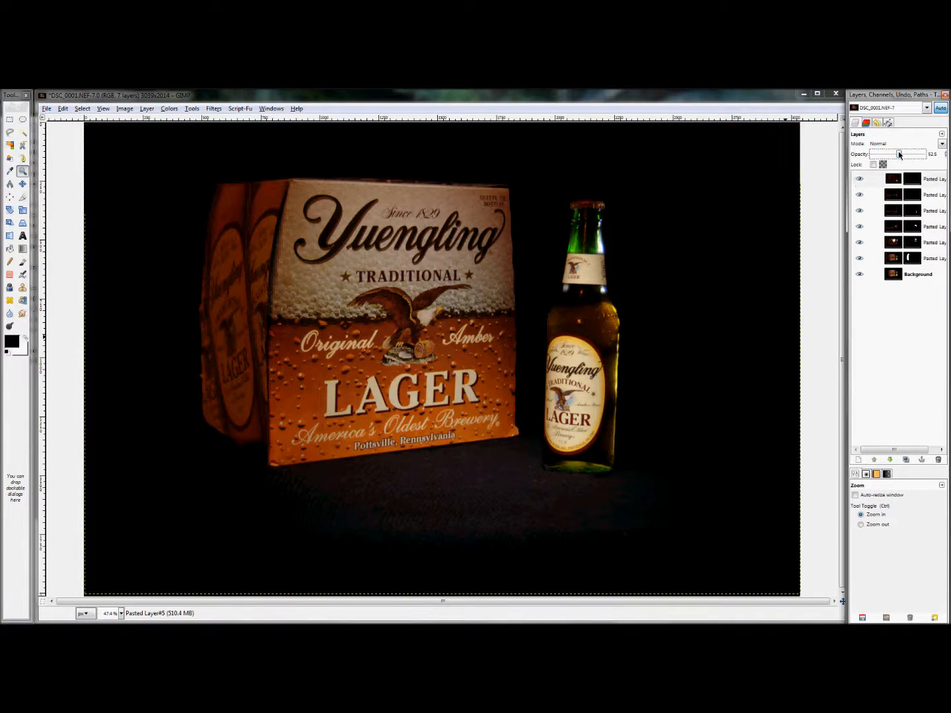